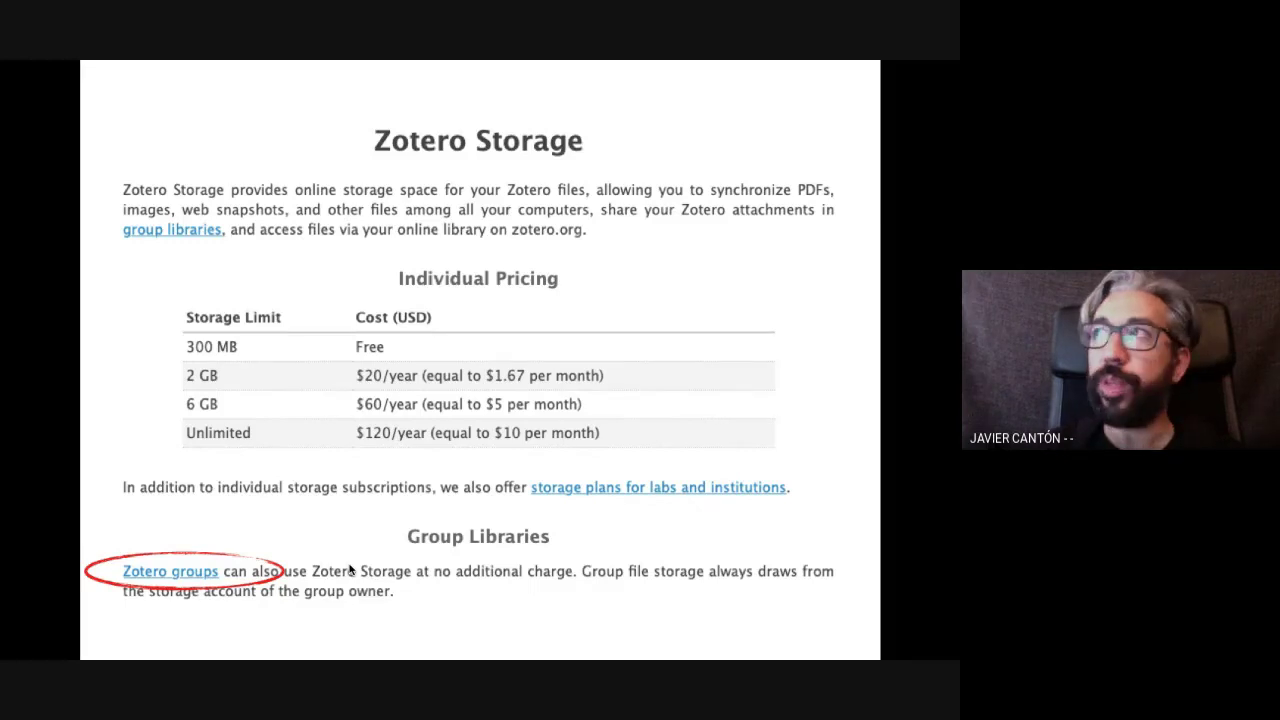
# Advance past the last slide, exit the presentation and switch to the Google Meet call in Chrome
pyautogui.press('Right')
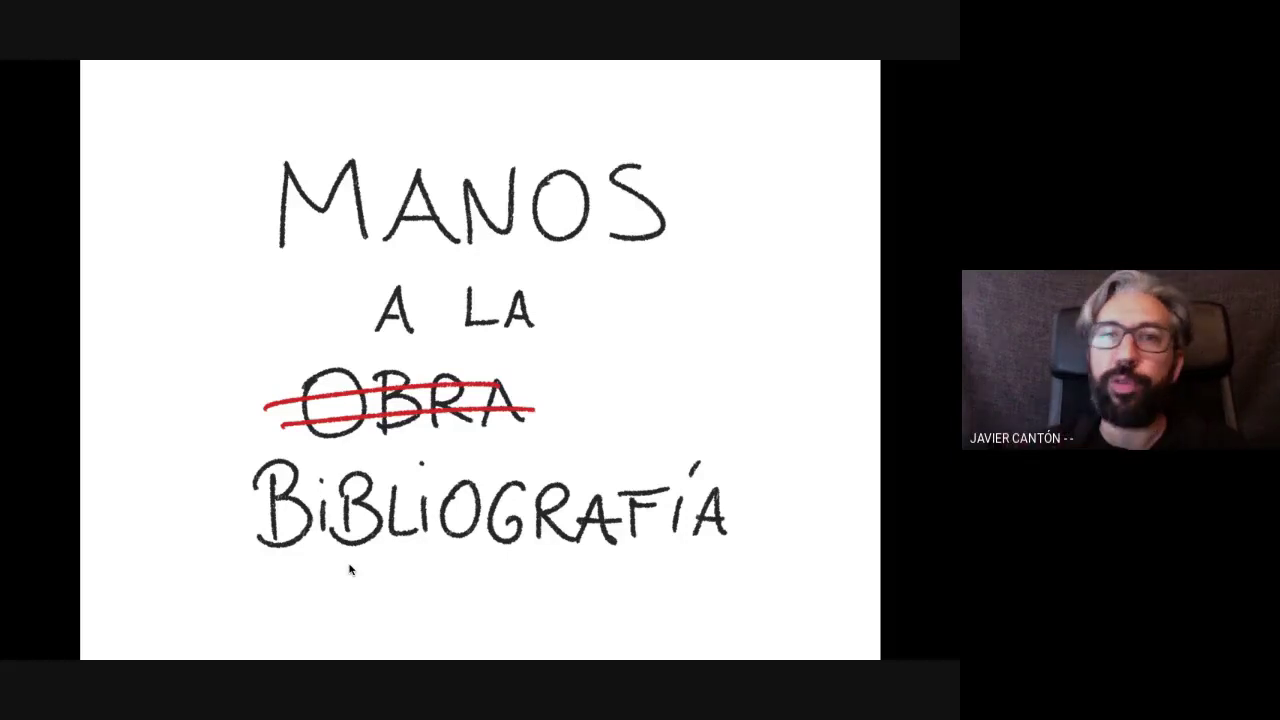
pyautogui.press('Right')
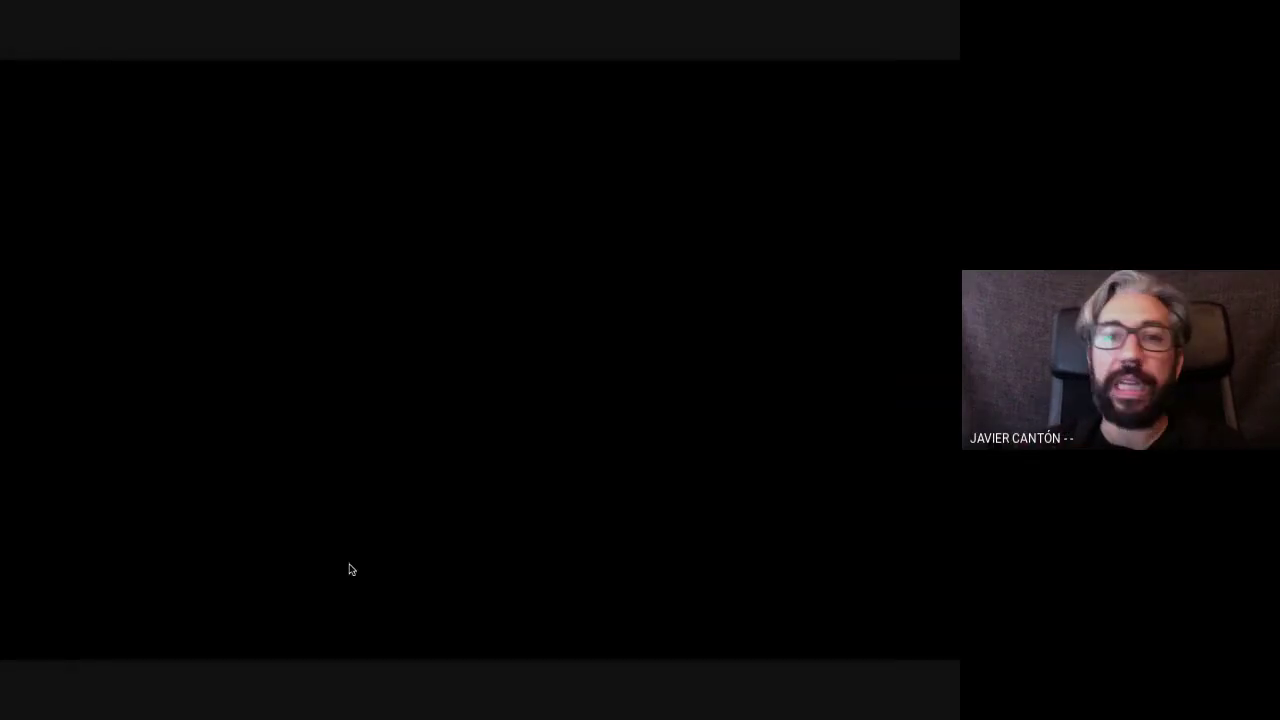
pyautogui.press('Escape')
pyautogui.press('super+Tab')
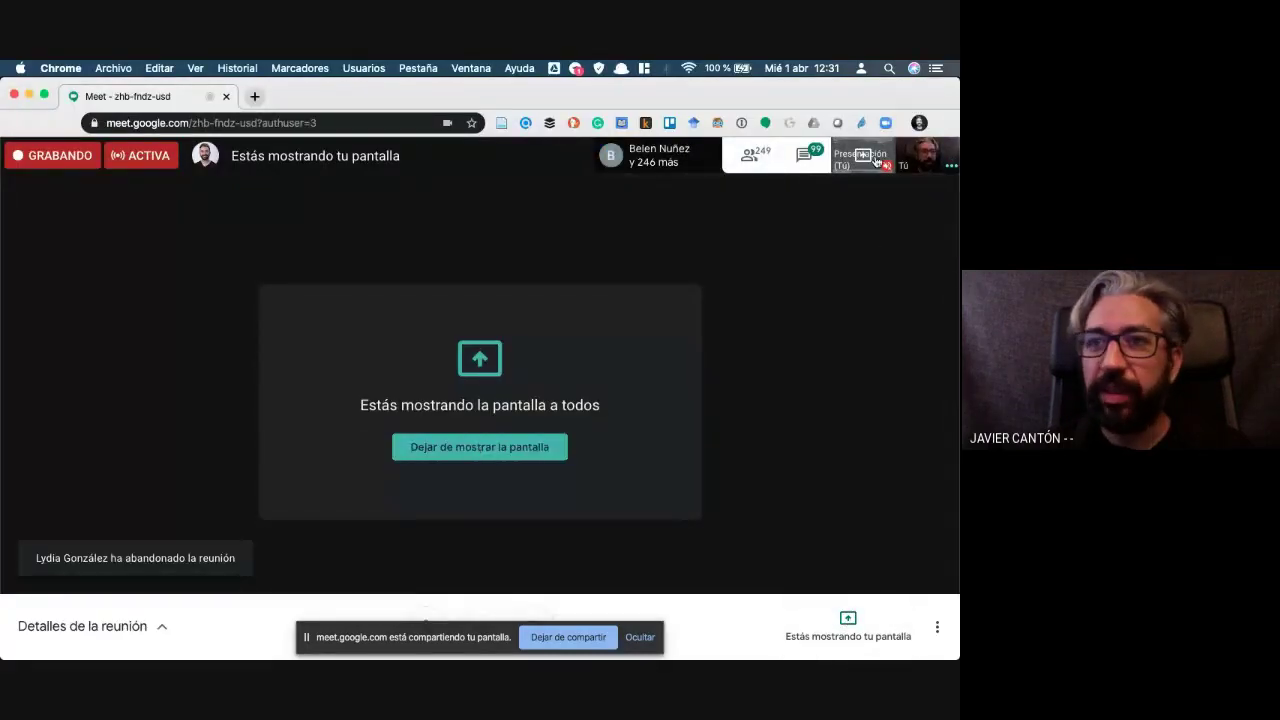
# Read the latest messages in the meeting chat and close the chat
pyautogui.click(806, 157)
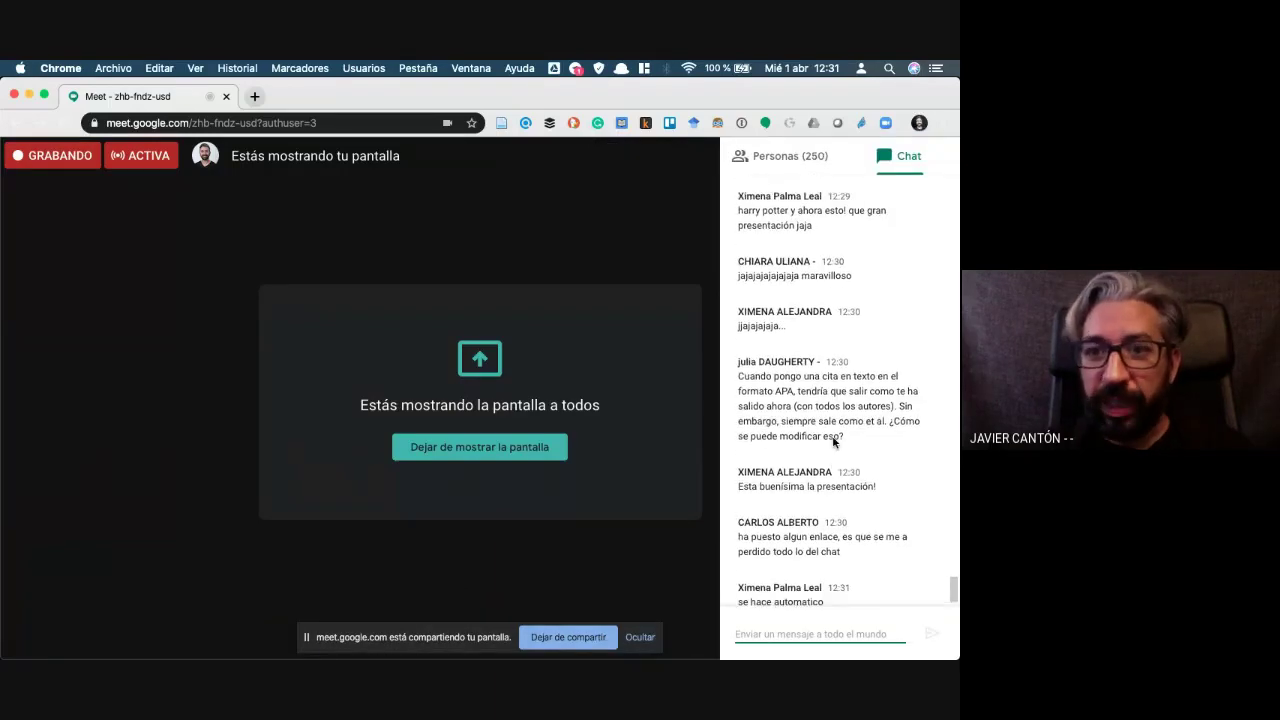
pyautogui.scroll(-1, 833, 438)
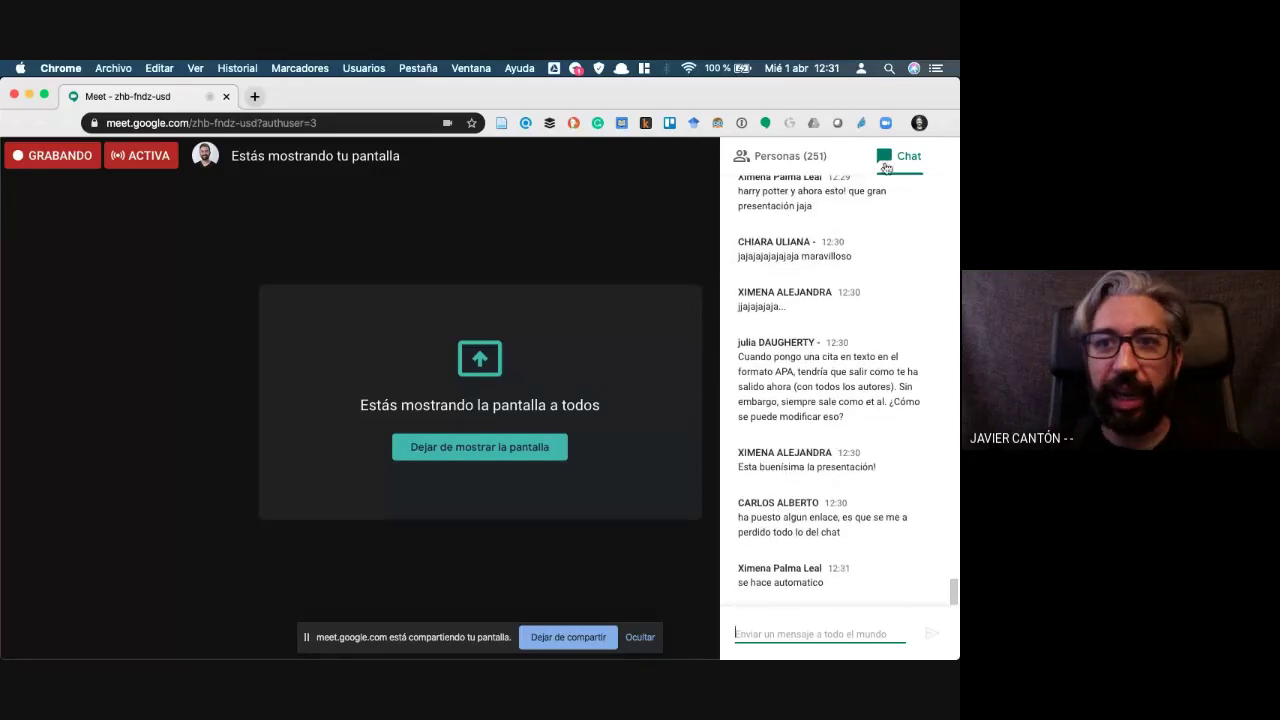
pyautogui.click(660, 179)
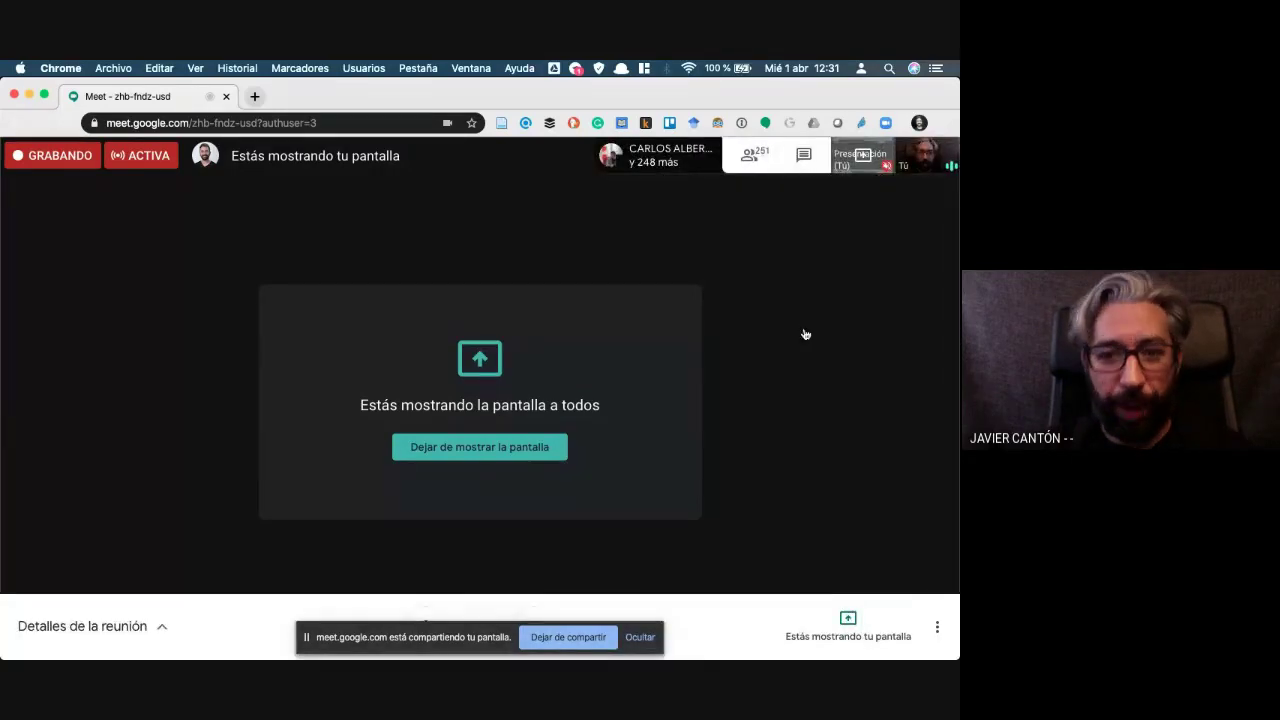
# Switch to Zotero and look through the Comunicación, Desinformación, General and Dataviz collections
pyautogui.press('super+Tab')
pyautogui.press('super+Tab')
pyautogui.press('super+Tab')
pyautogui.press('super+Tab')
pyautogui.press('super+Tab')
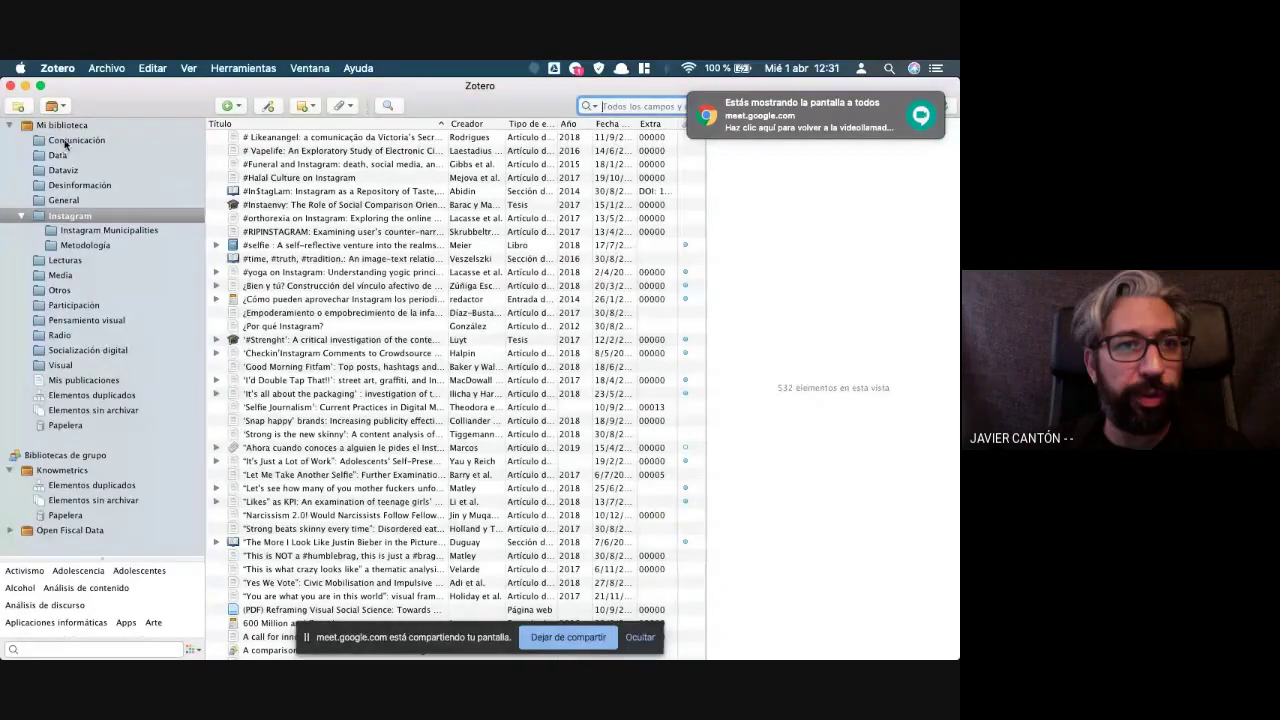
pyautogui.click(68, 142)
pyautogui.click(65, 187)
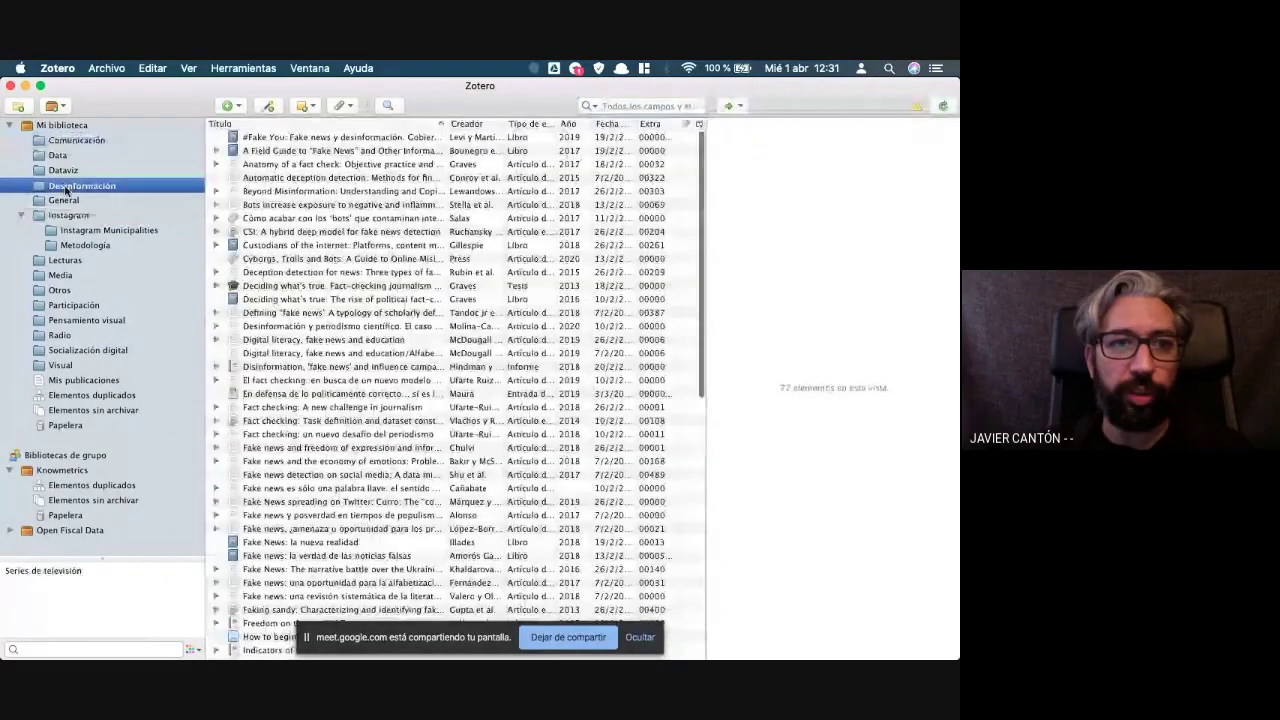
pyautogui.click(60, 200)
pyautogui.click(65, 172)
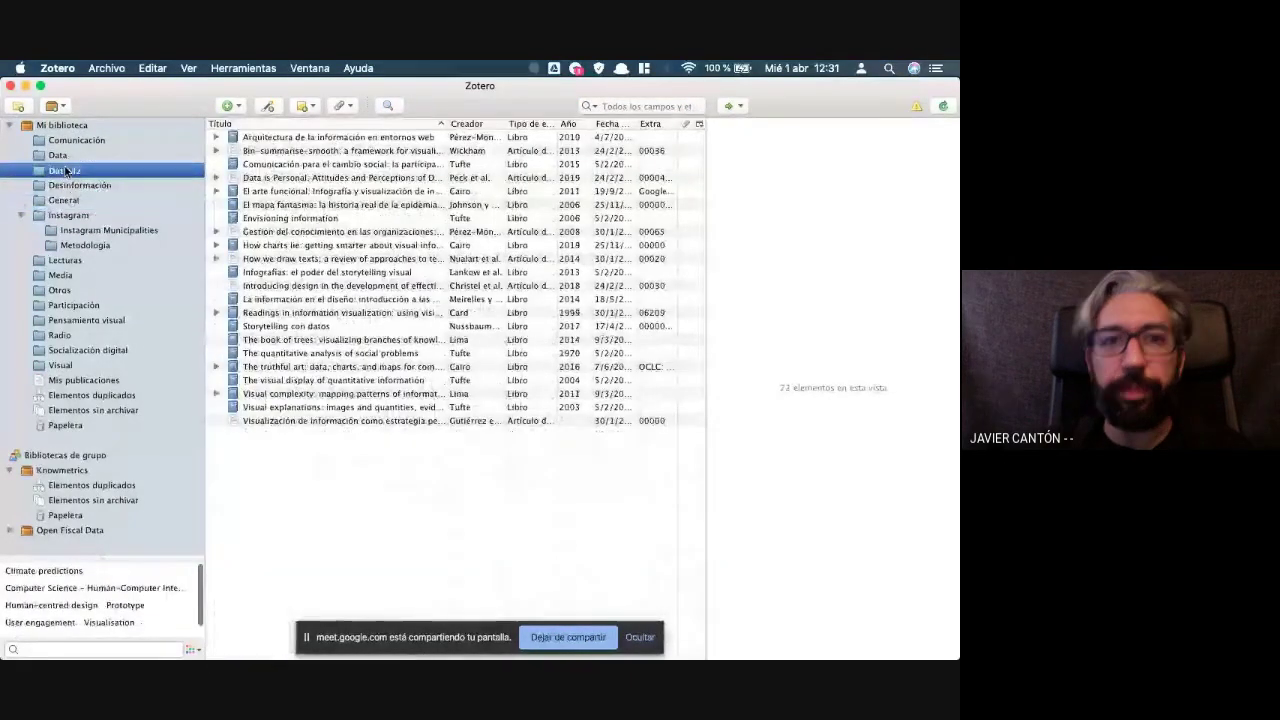
# Look through the Instagram collection and the collections below it, ending with Instagram selected
pyautogui.click(75, 217)
pyautogui.press('Down')
pyautogui.press('Down')
pyautogui.press('Down')
pyautogui.press('Down')
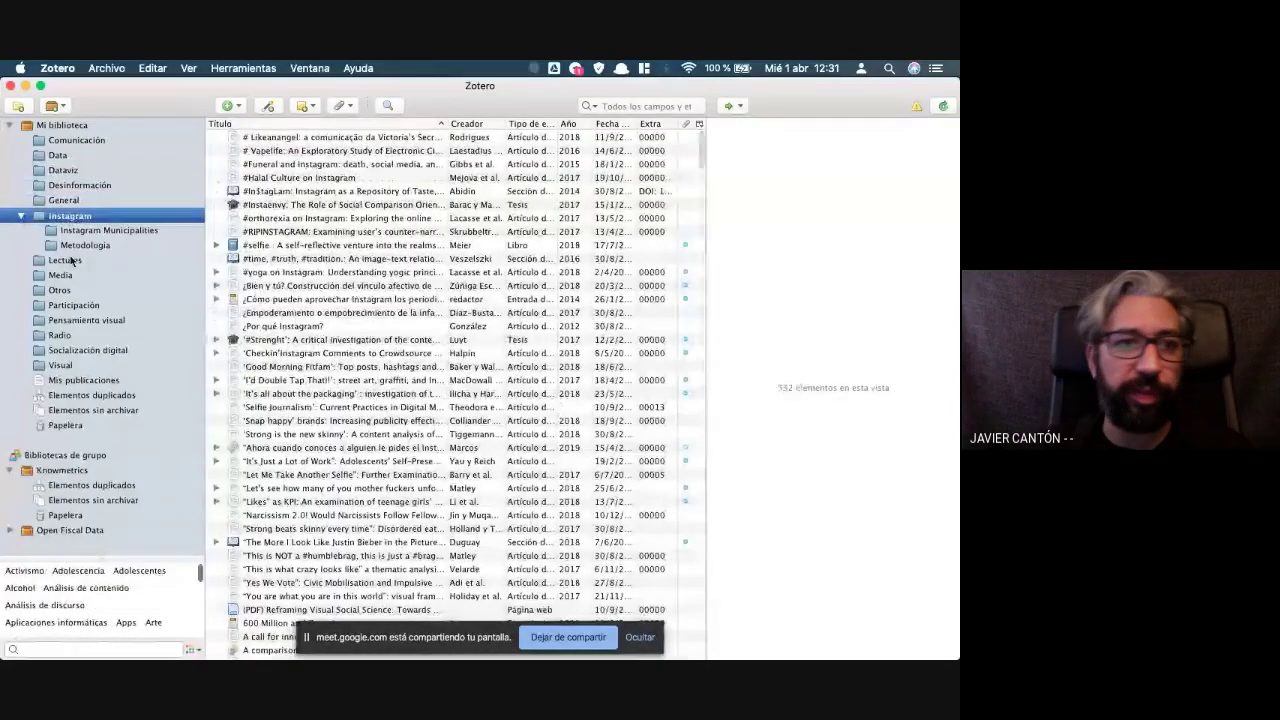
pyautogui.click(106, 215)
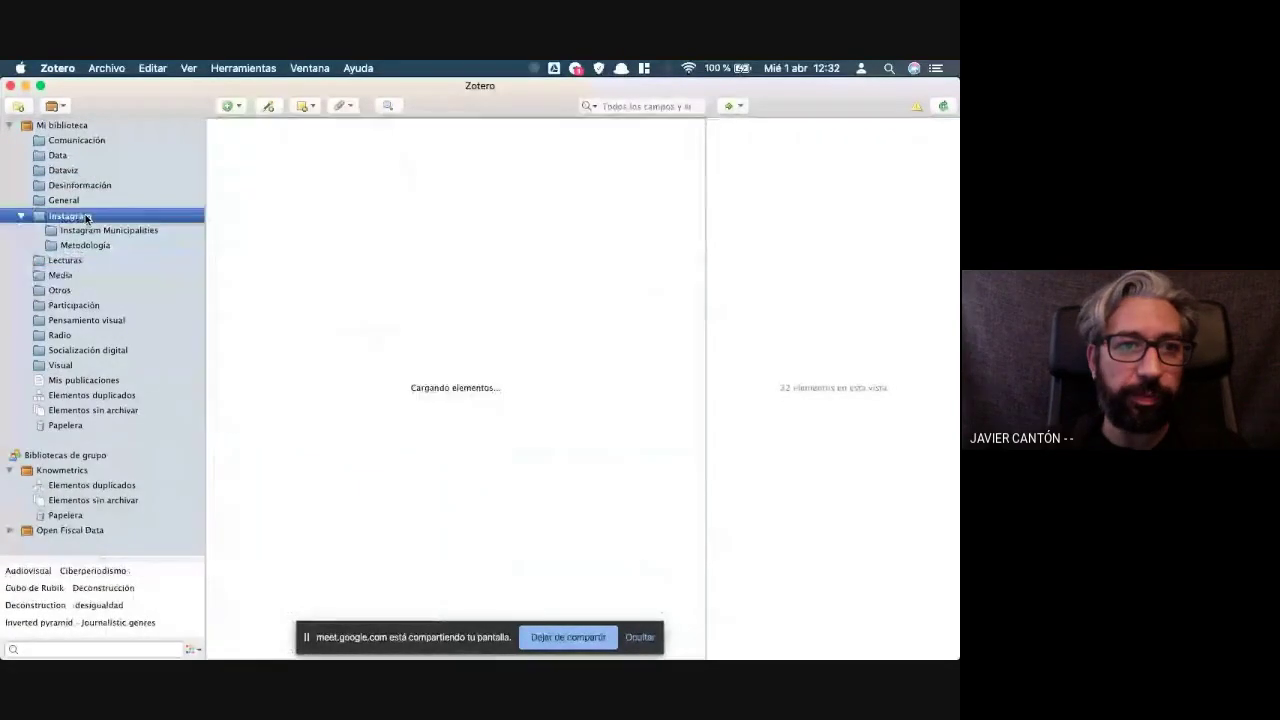
# Add a blank Artículo de revista item to the Instagram collection and go through its empty information fields
pyautogui.click(231, 106)
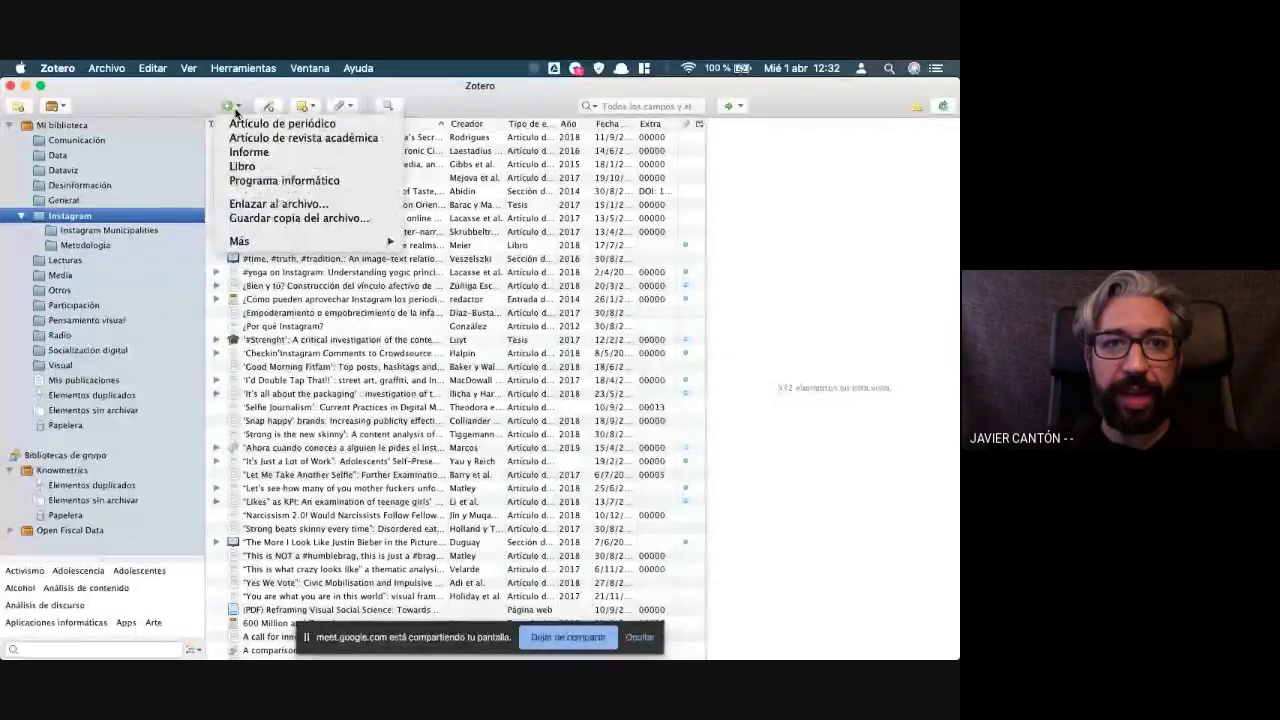
pyautogui.moveTo(300, 241)
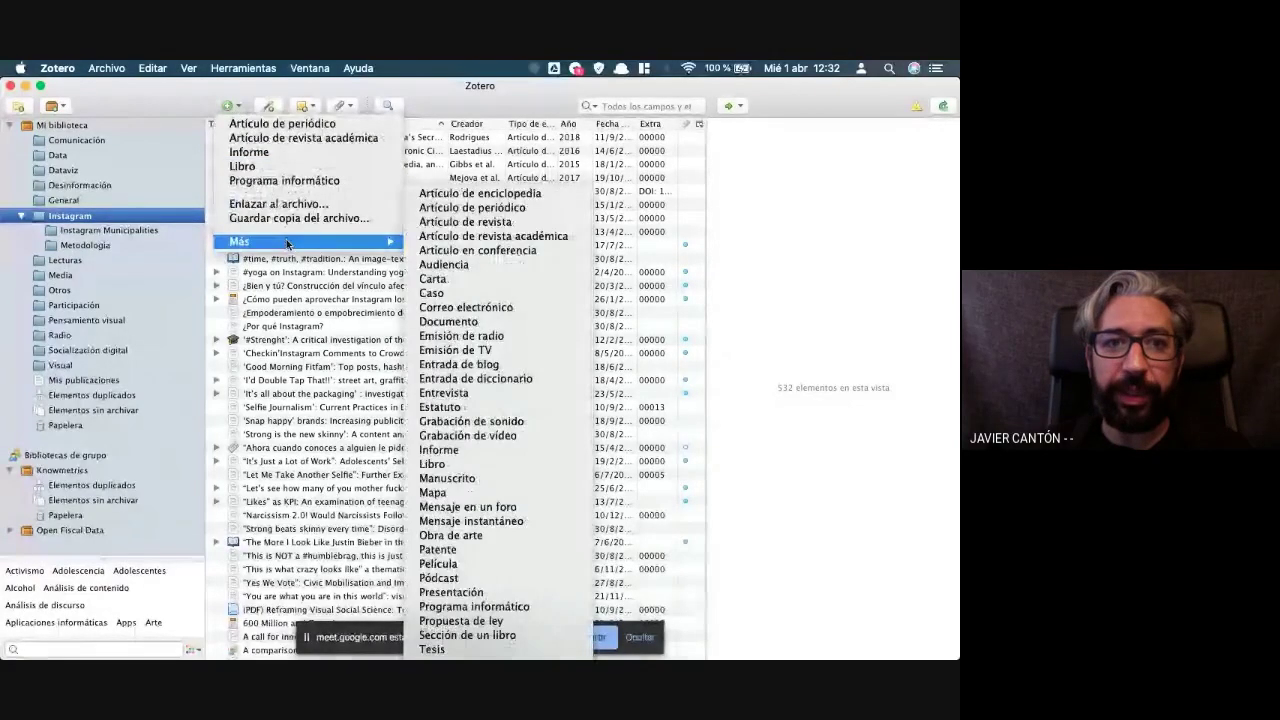
pyautogui.click(488, 222)
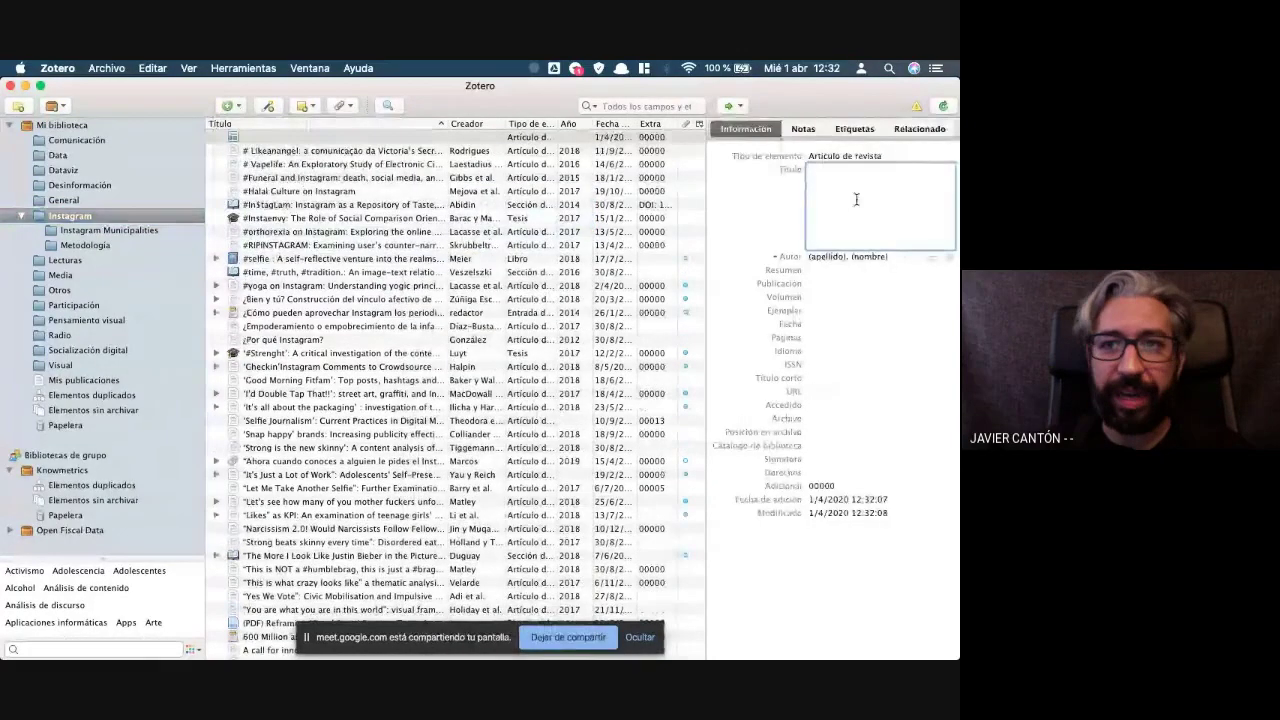
pyautogui.click(824, 281)
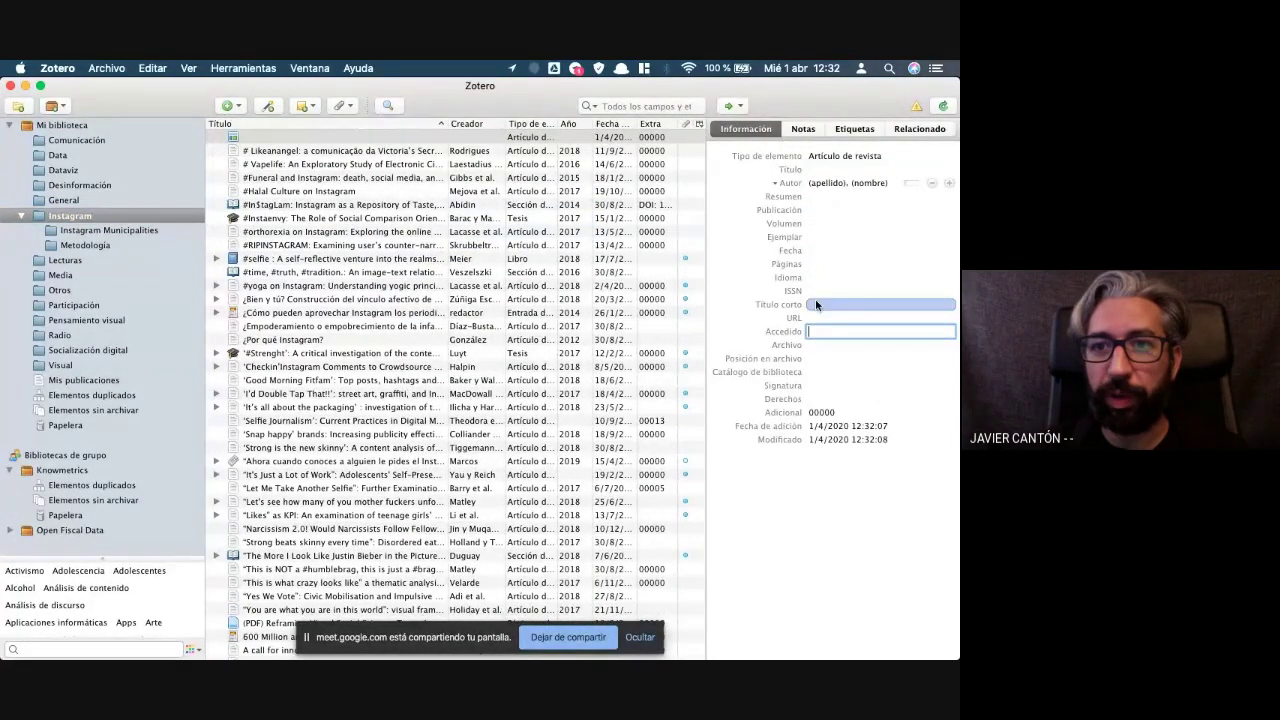
pyautogui.click(815, 292)
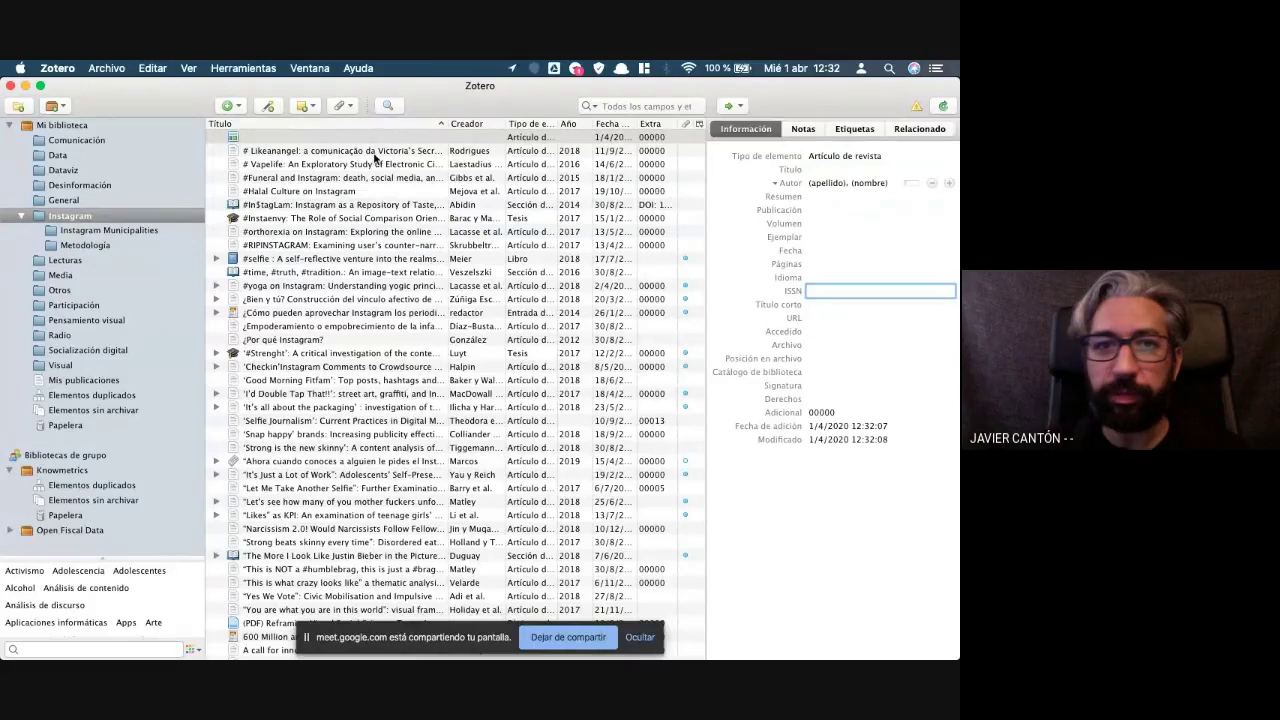
# Move the blank magazine article in the Instagram collection to the trash
pyautogui.rightClick(303, 136)
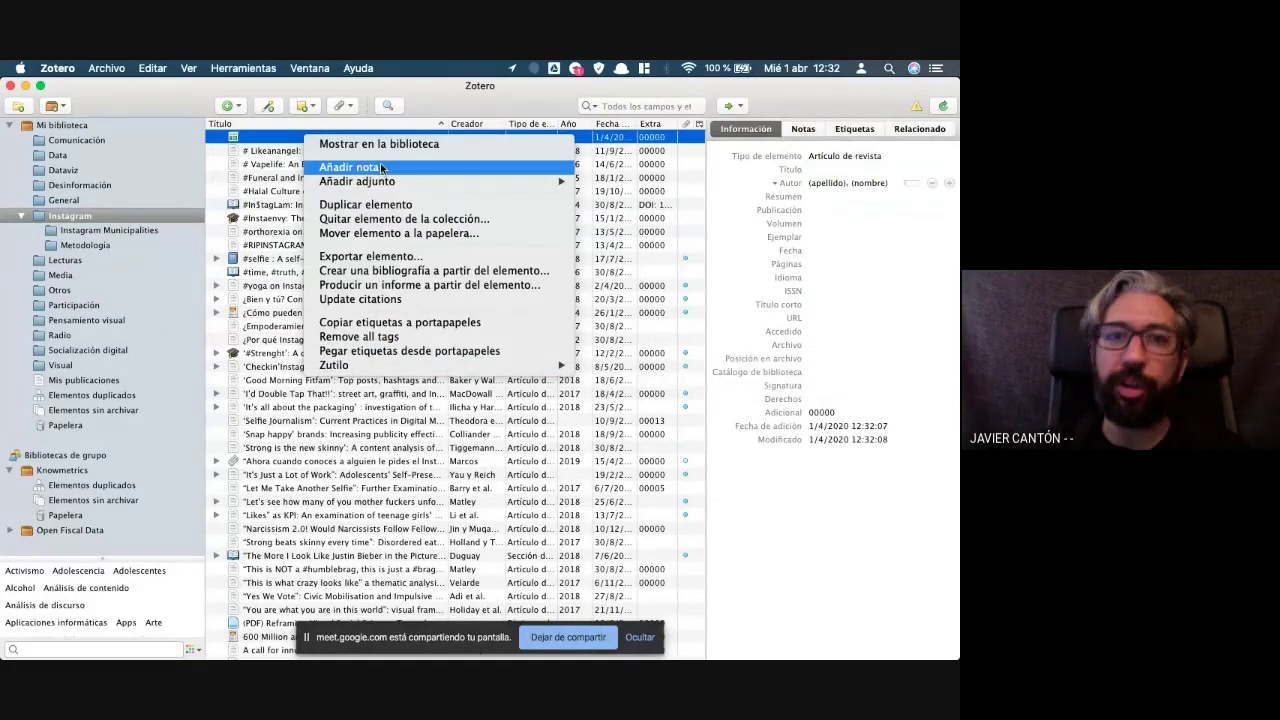
pyautogui.click(370, 233)
pyautogui.click(601, 192)
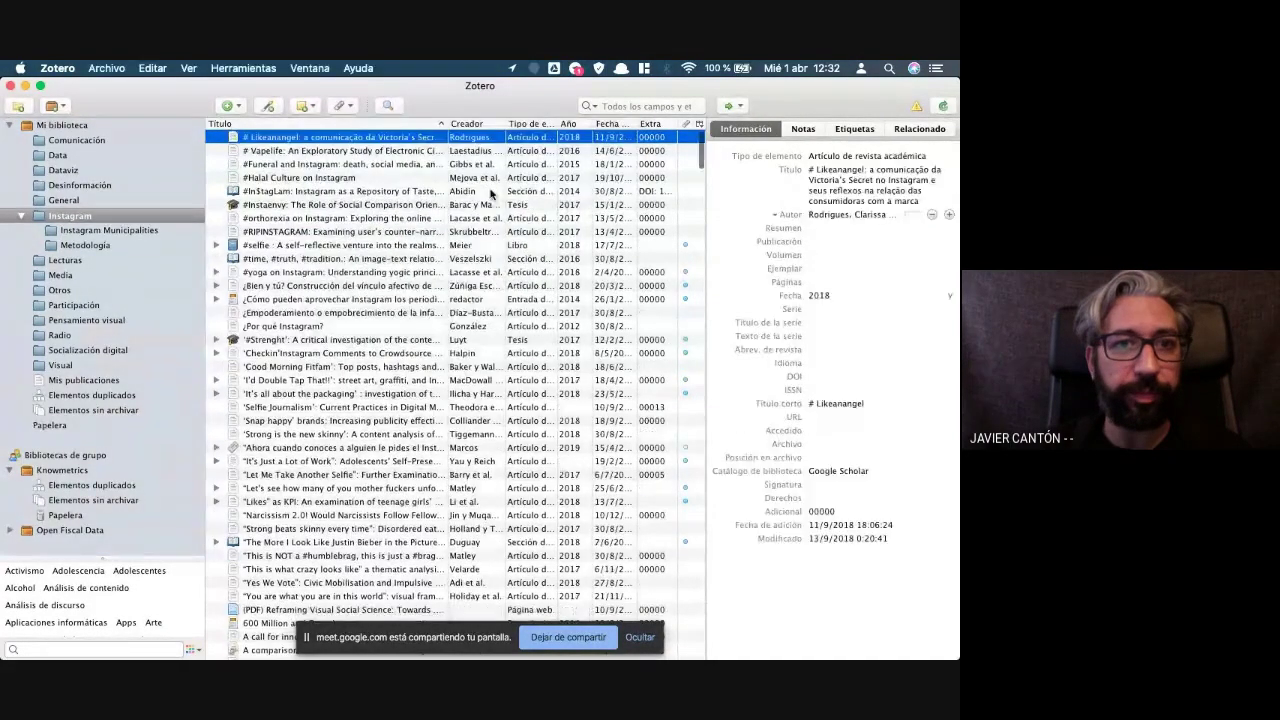
# Show the prompt for adding items by ISBN, DOI, PMID or arXiv identifier and dismiss it
pyautogui.click(268, 106)
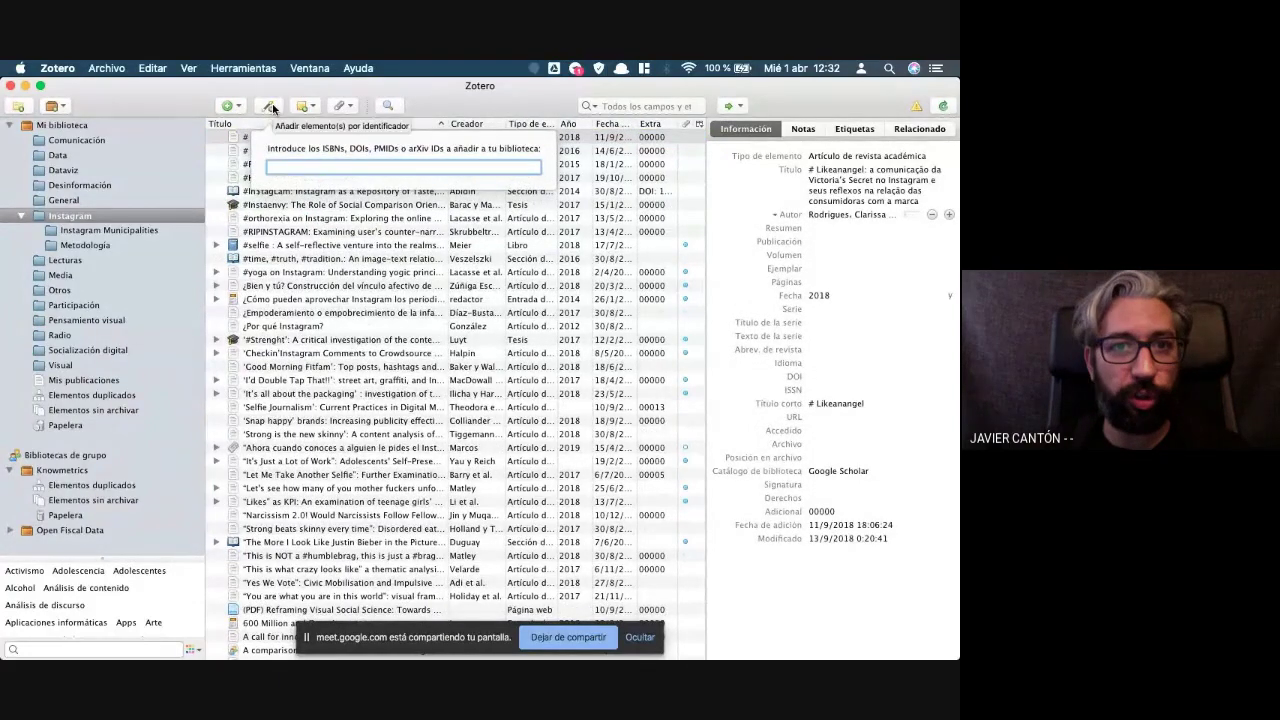
pyautogui.press('Escape')
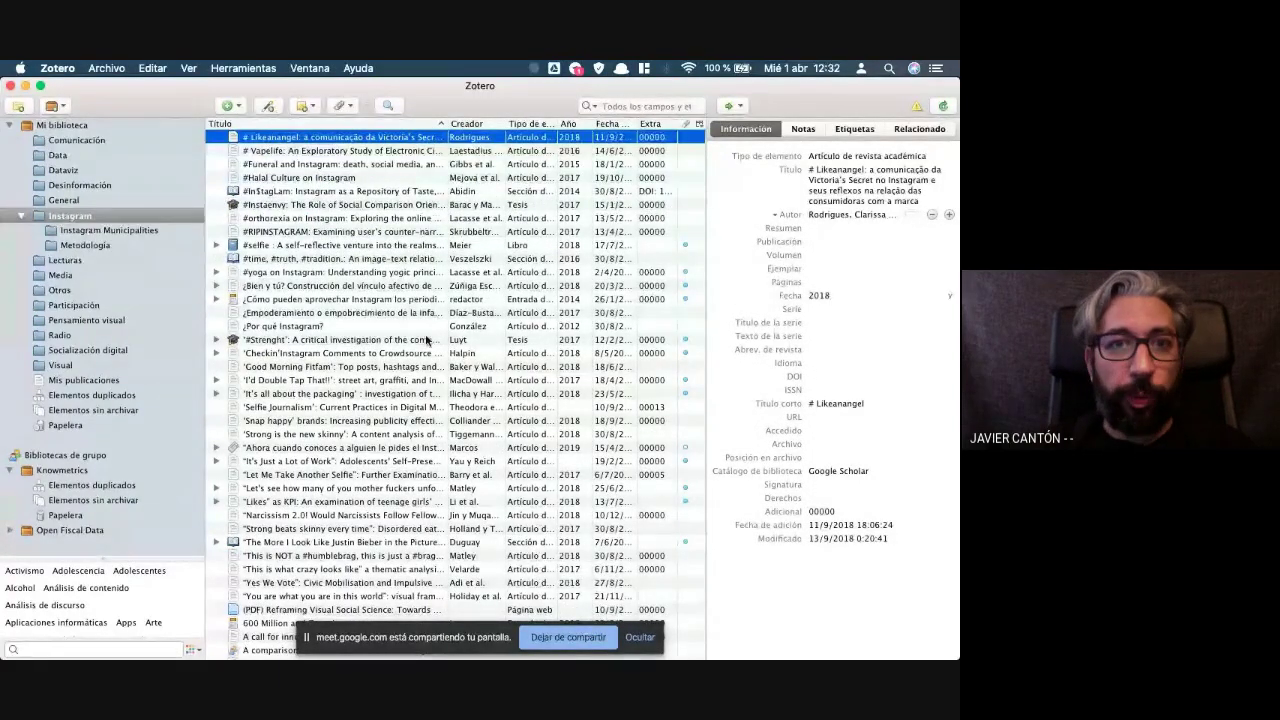
# Switch to Firefox, open Google Scholar at scholar.google.es and search for "instagram"
pyautogui.hotkey('alt', 'space')
pyautogui.write('firef')
pyautogui.press('Return')
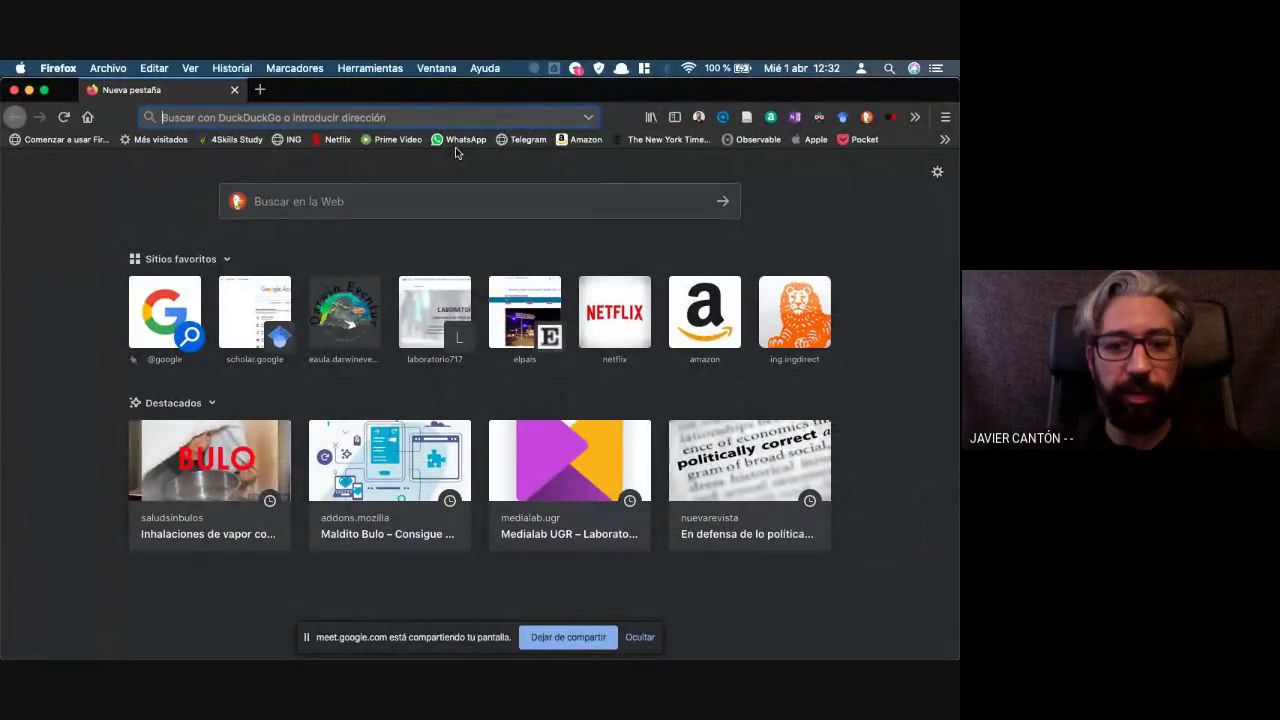
pyautogui.write('s')
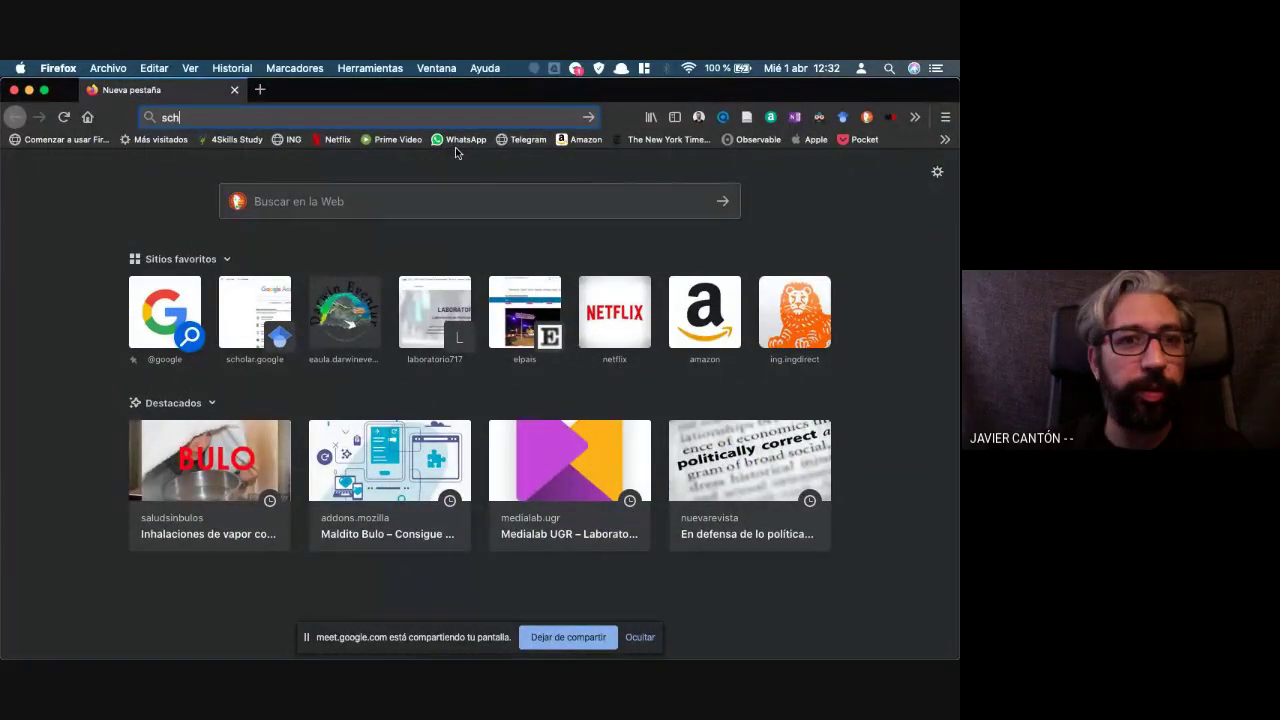
pyautogui.write('cholar.')
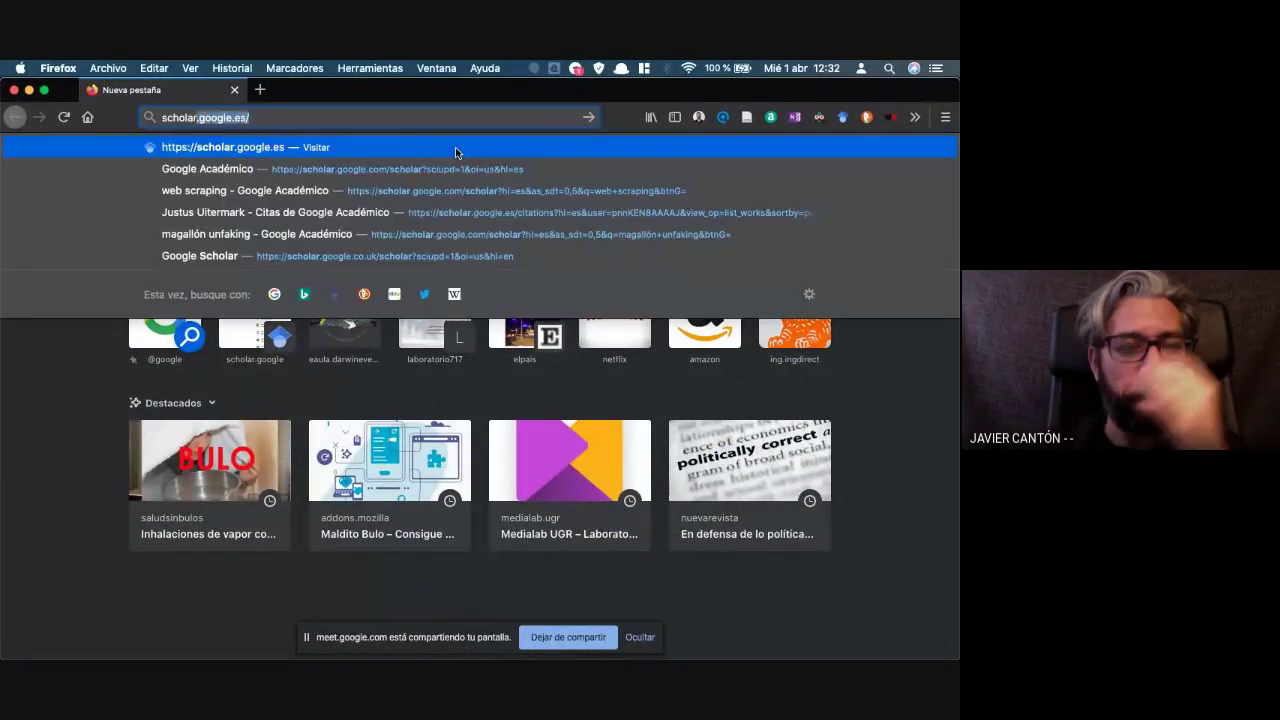
pyautogui.press('Return')
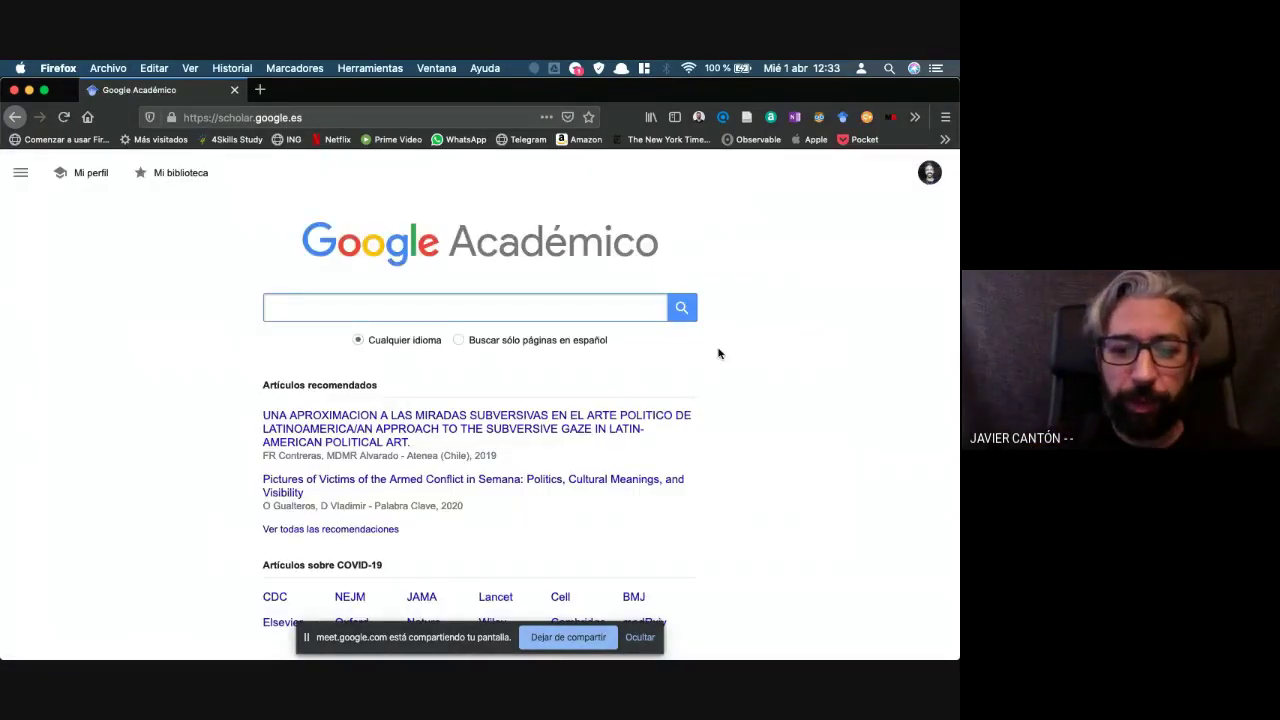
pyautogui.write('instagram')
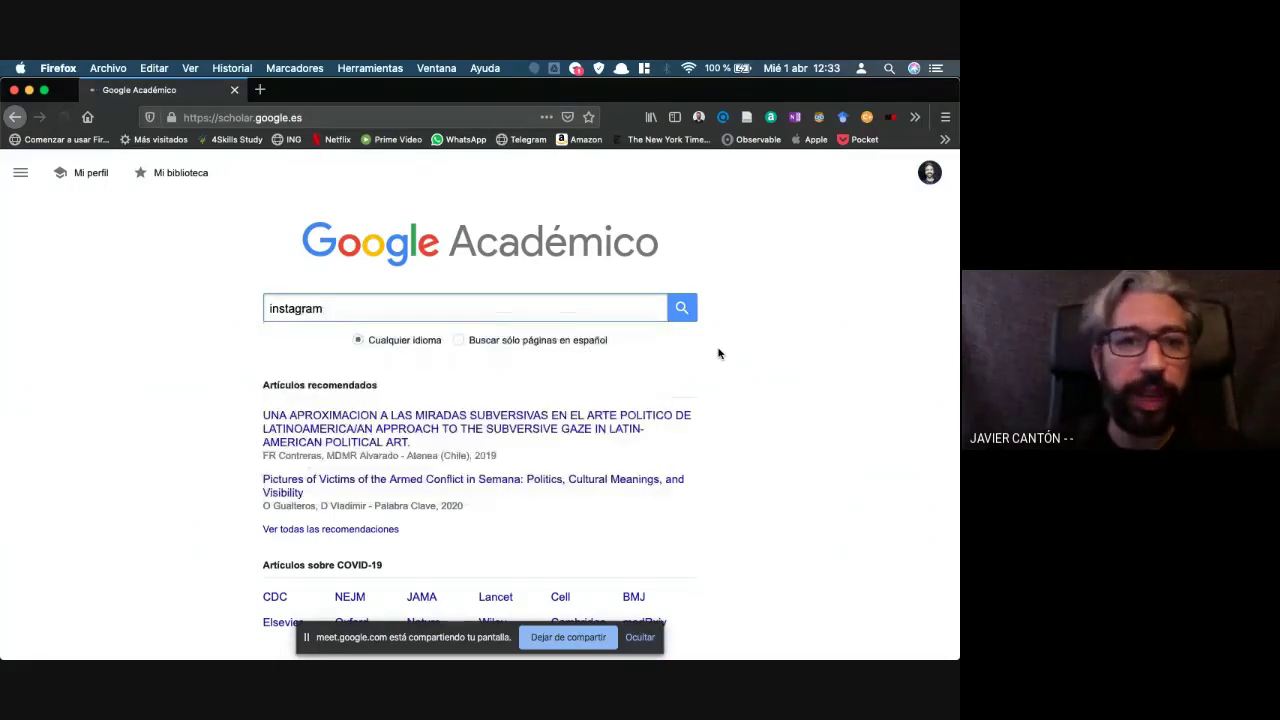
pyautogui.press('Return')
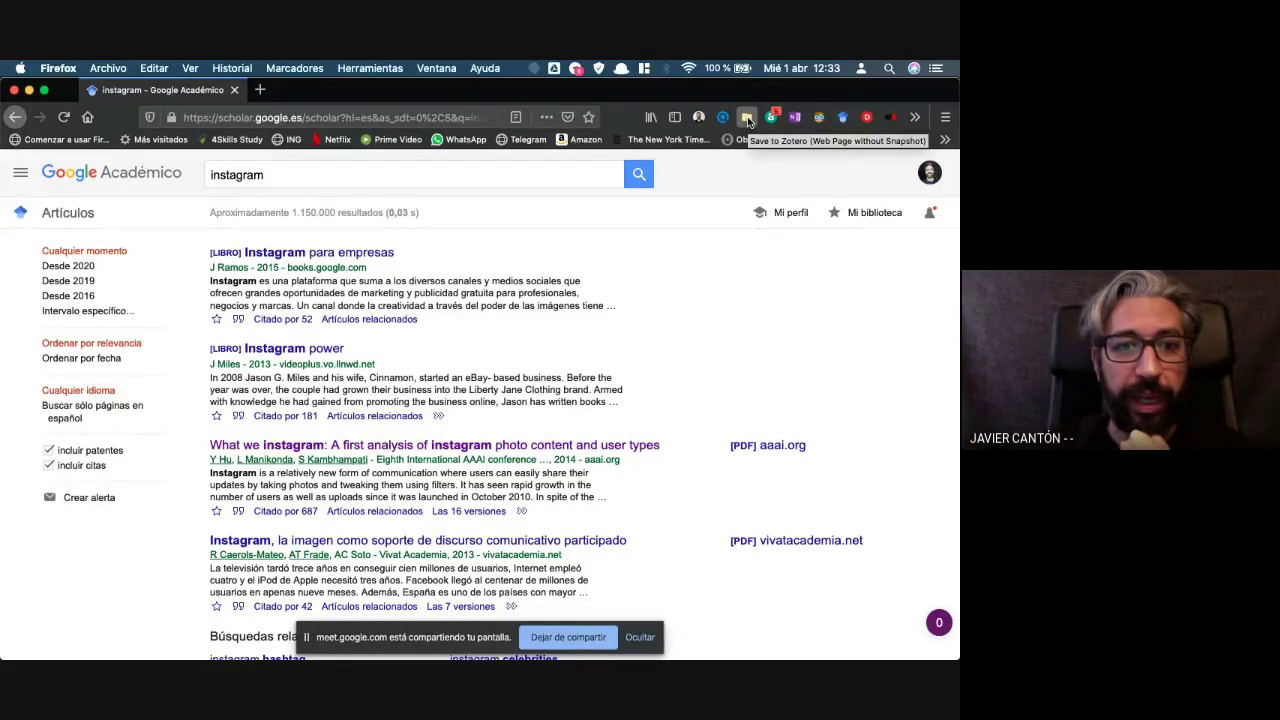
# Save "What we instagram" and "Instagram, la imagen como soporte de discurso comunicativo participado" from the results into Zotero's Instagram collection
pyautogui.click(747, 116)
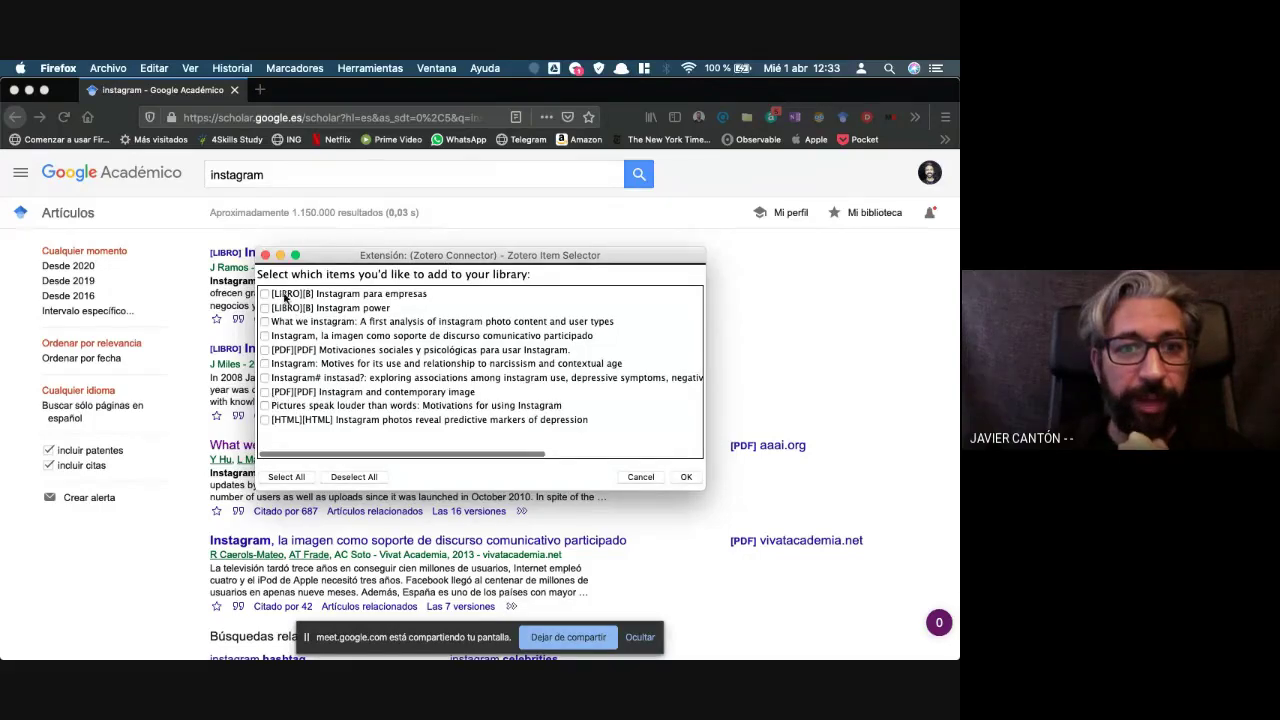
pyautogui.moveTo(330, 262); pyautogui.dragTo(480, 183)
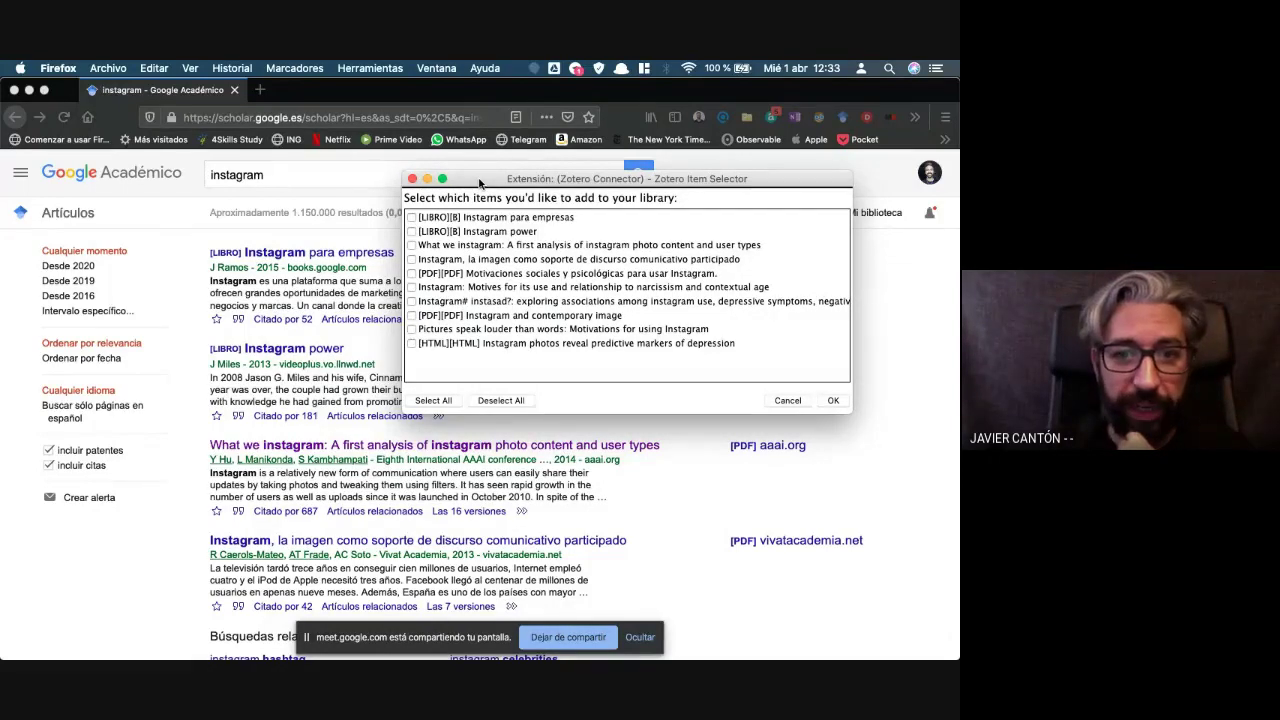
pyautogui.click(411, 246)
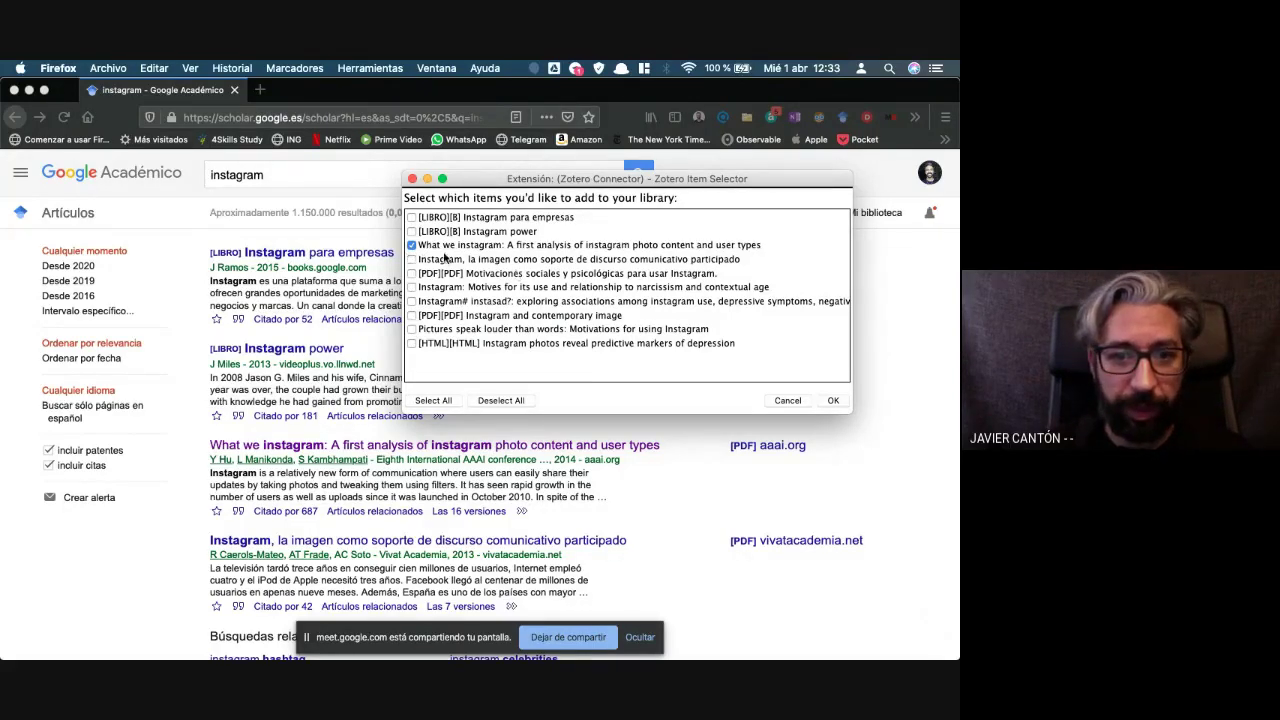
pyautogui.click(833, 401)
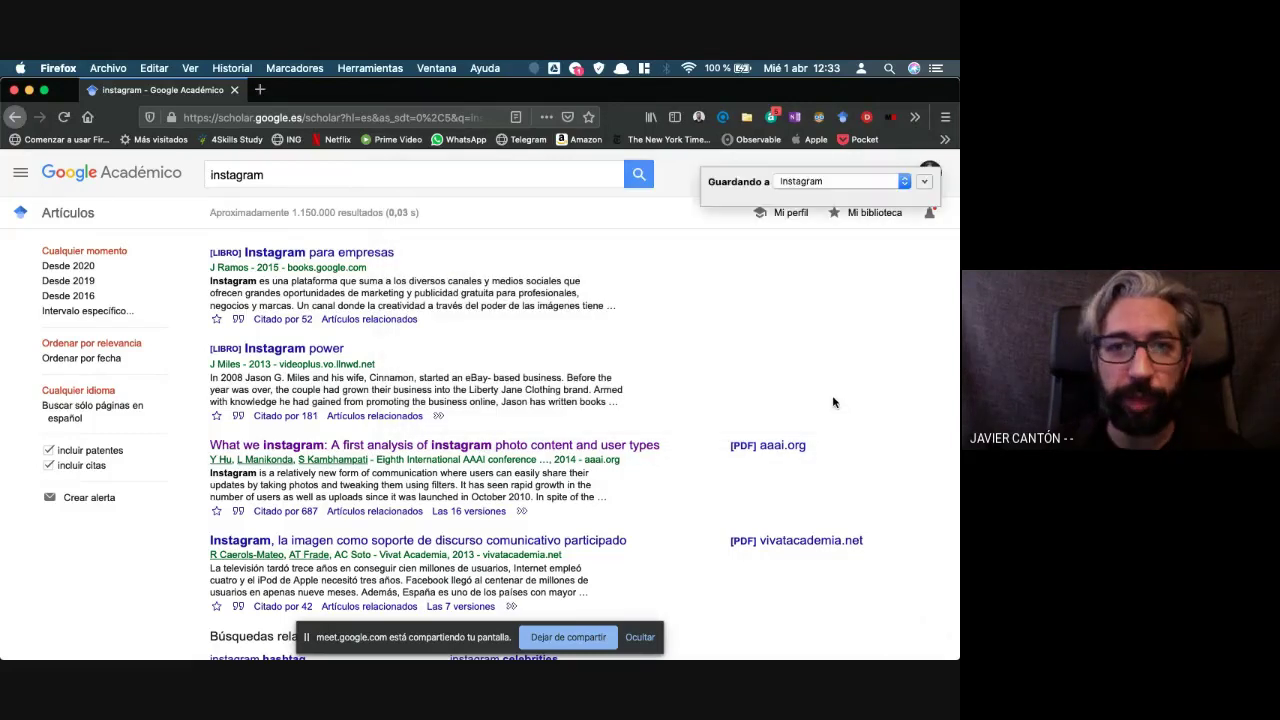
pyautogui.click(815, 182)
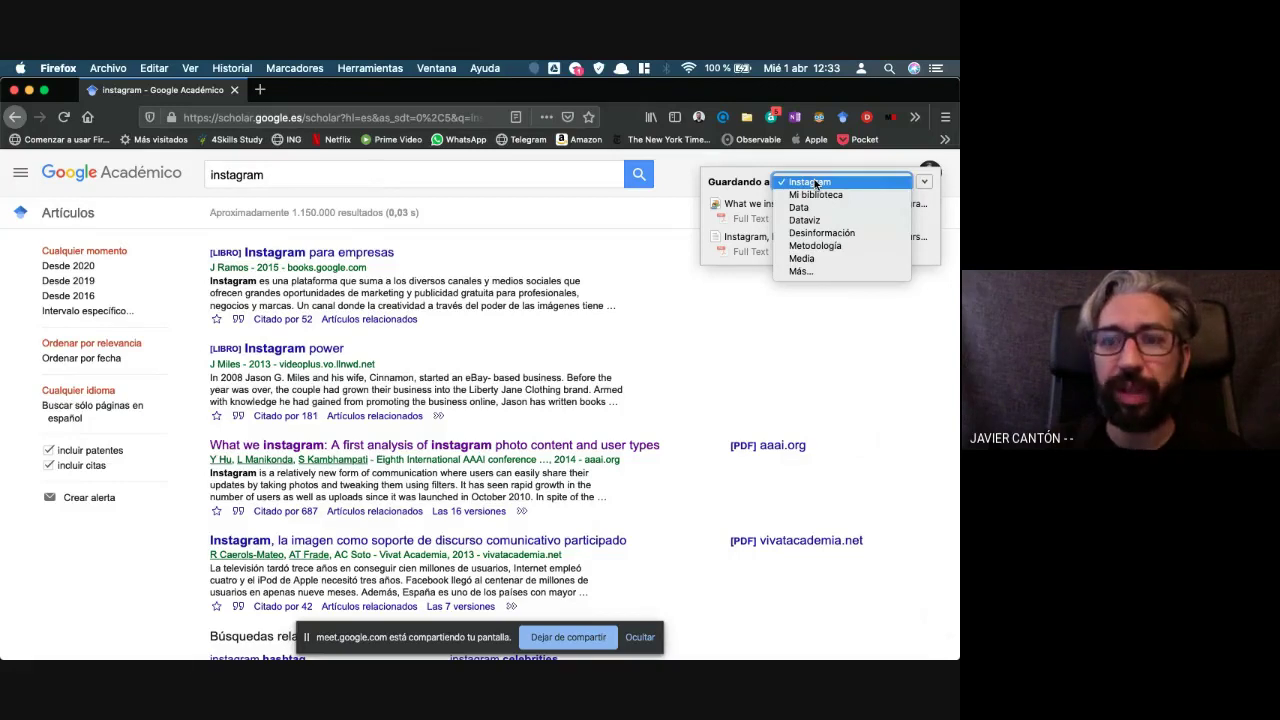
pyautogui.click(815, 184)
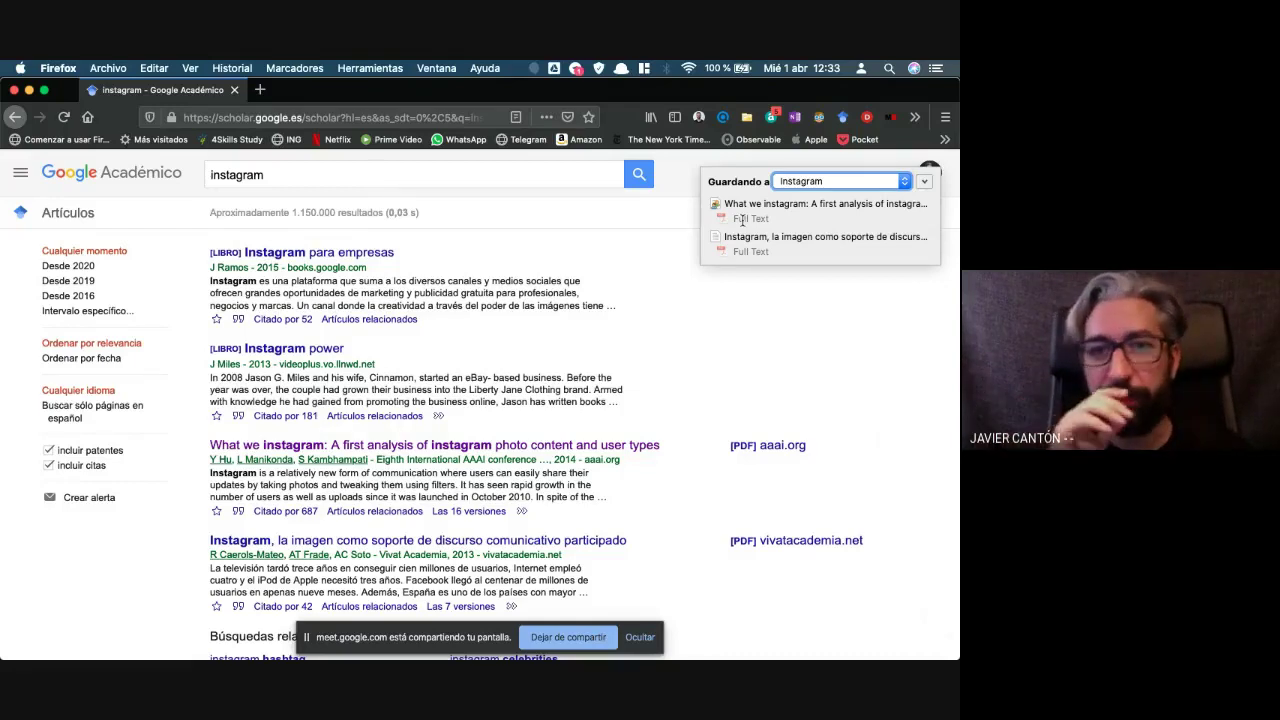
# Switch to Zotero and sort the Instagram collection by date added, newest first
pyautogui.press('super+Tab')
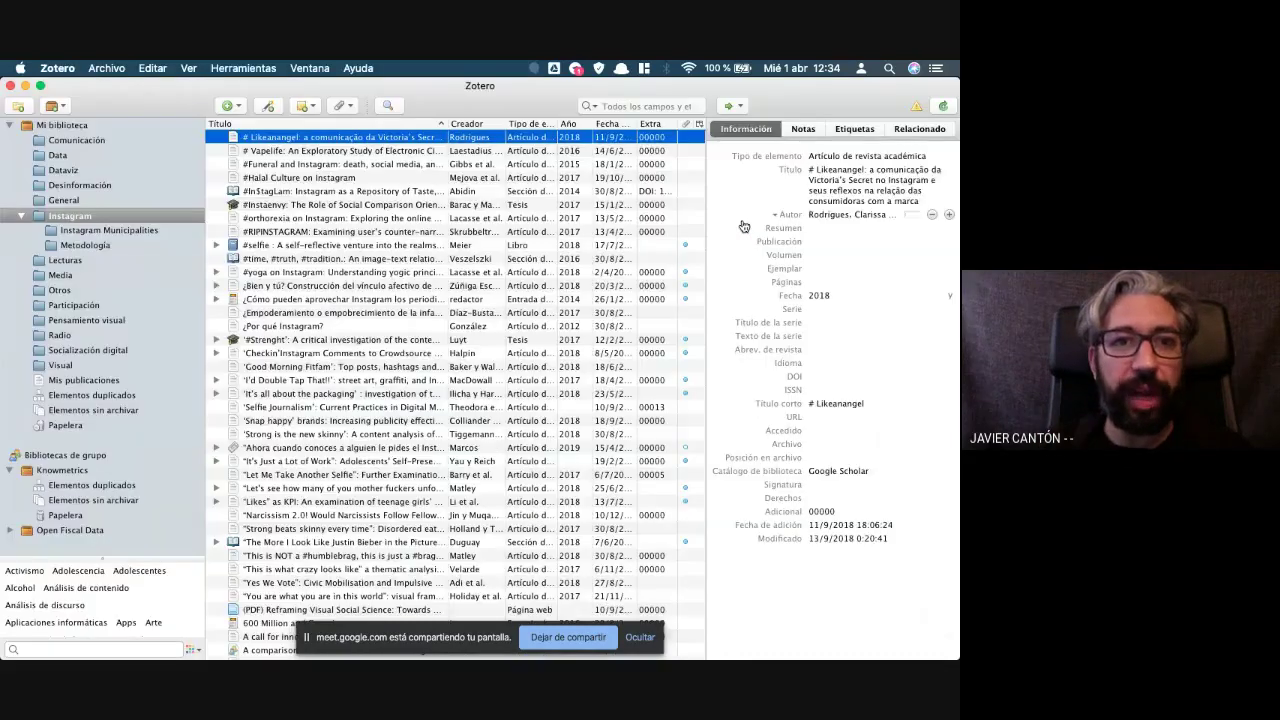
pyautogui.click(619, 124)
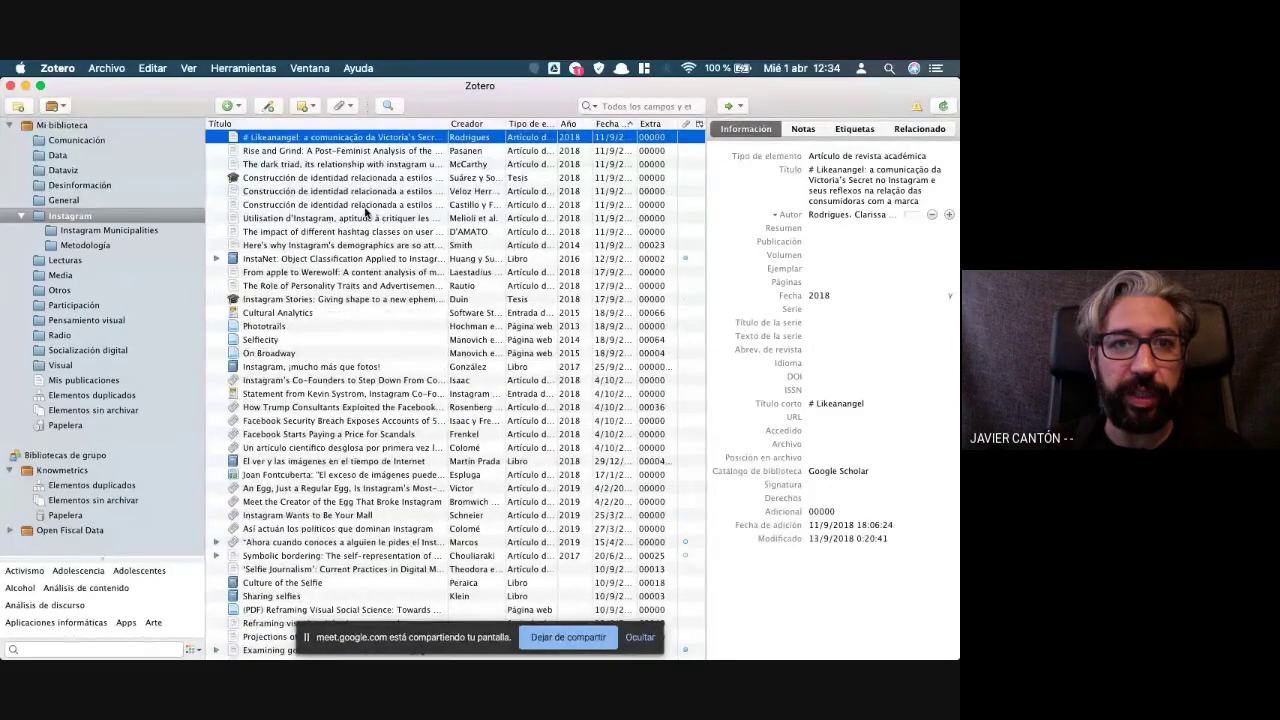
pyautogui.click(622, 125)
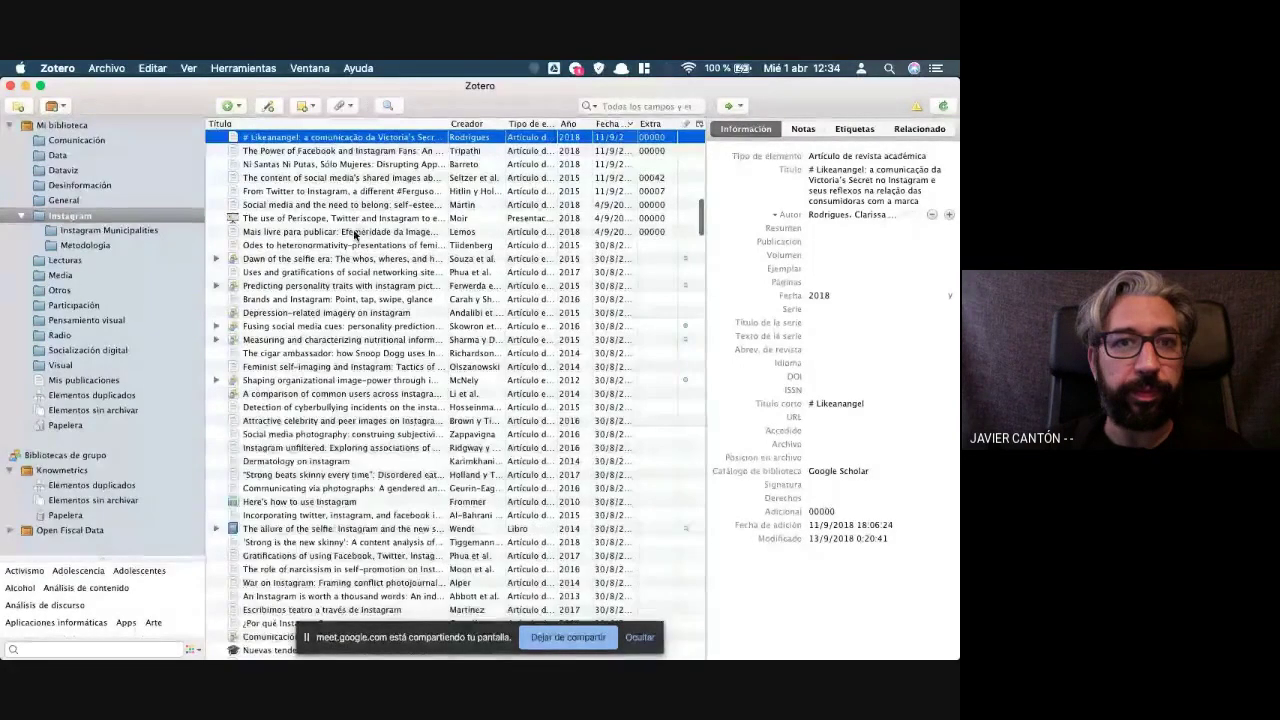
# Compare the details of the two newly added references in Zotero with their Google Scholar results in Firefox
pyautogui.scroll(10, 355, 235)
pyautogui.click(295, 141)
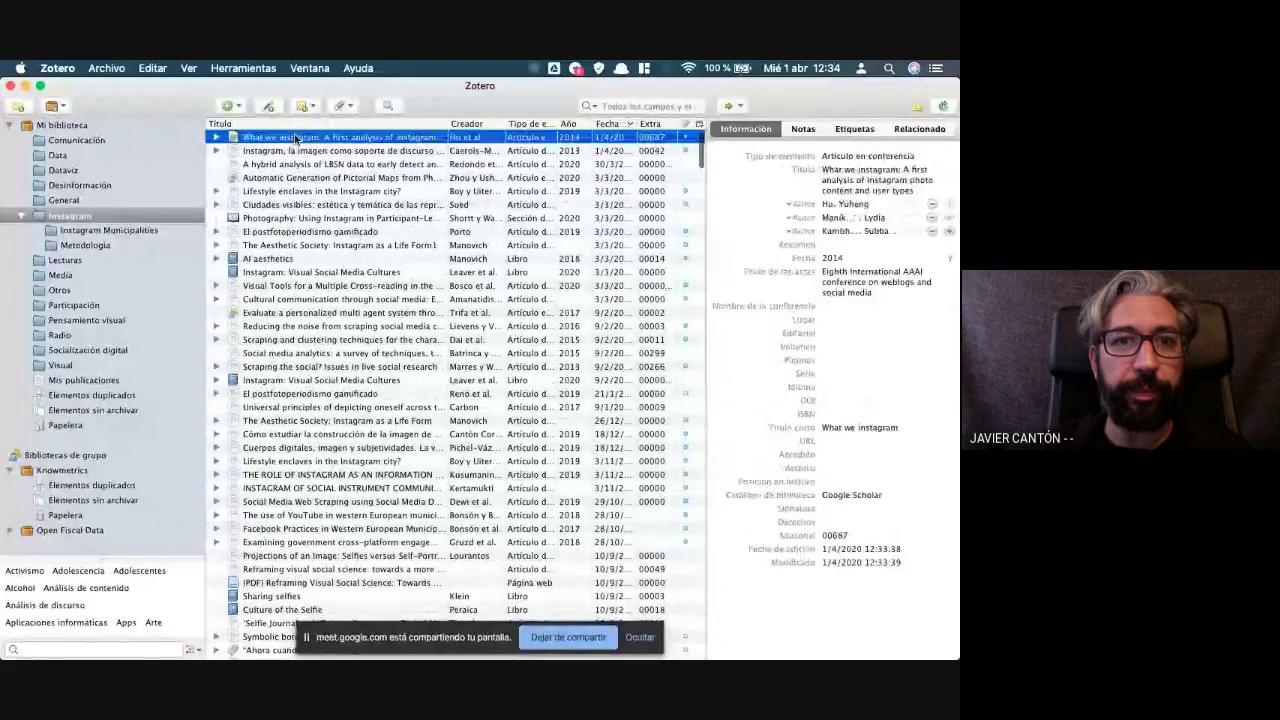
pyautogui.press('super+Tab')
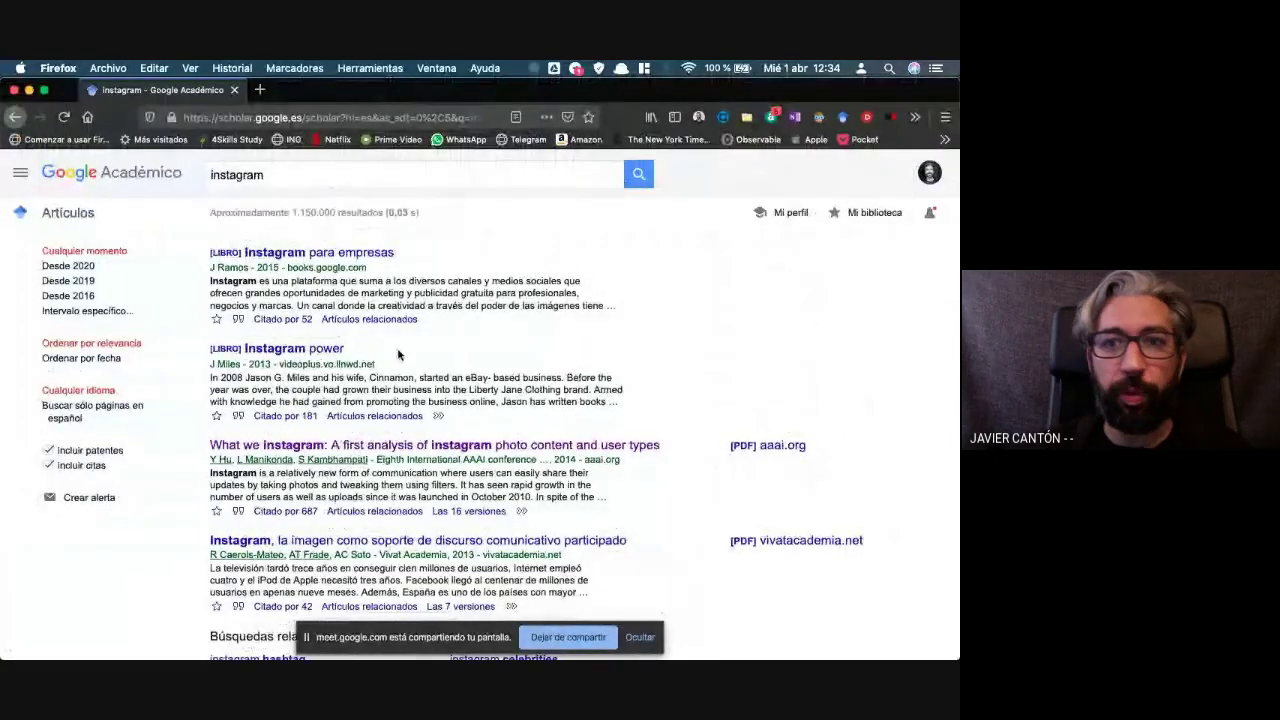
pyautogui.scroll(-2, 400, 355)
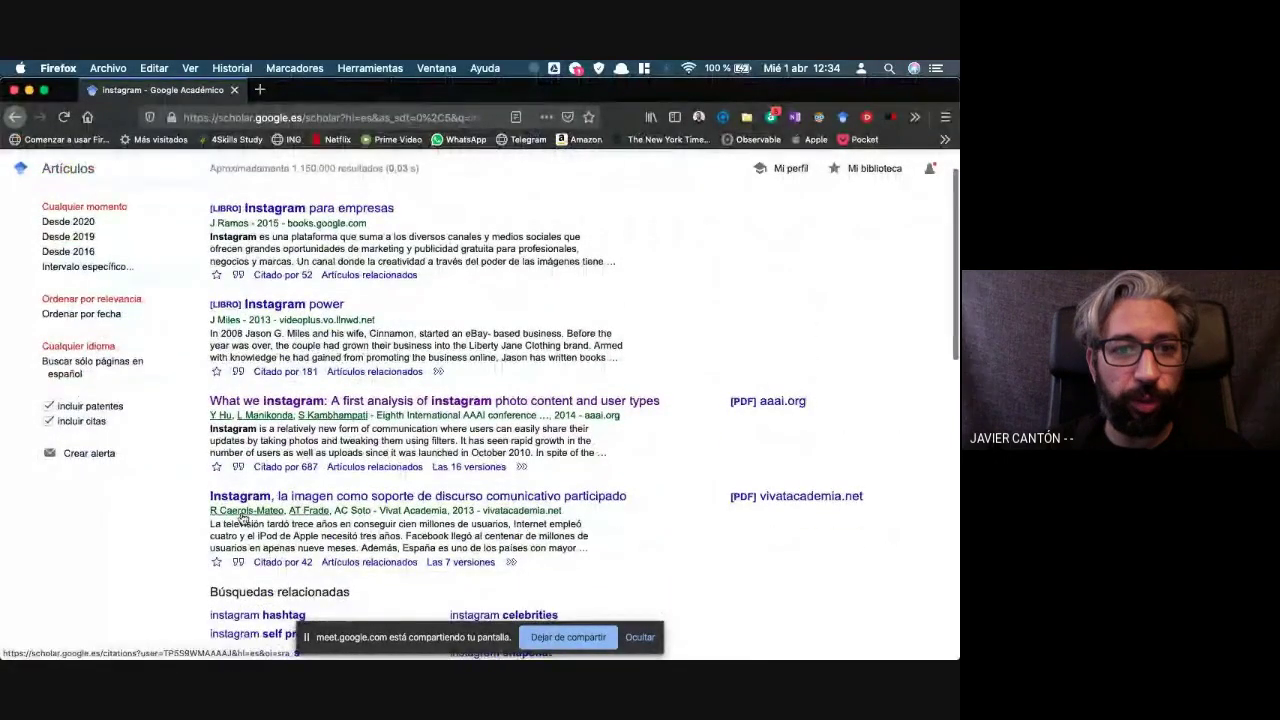
pyautogui.press('super+Tab')
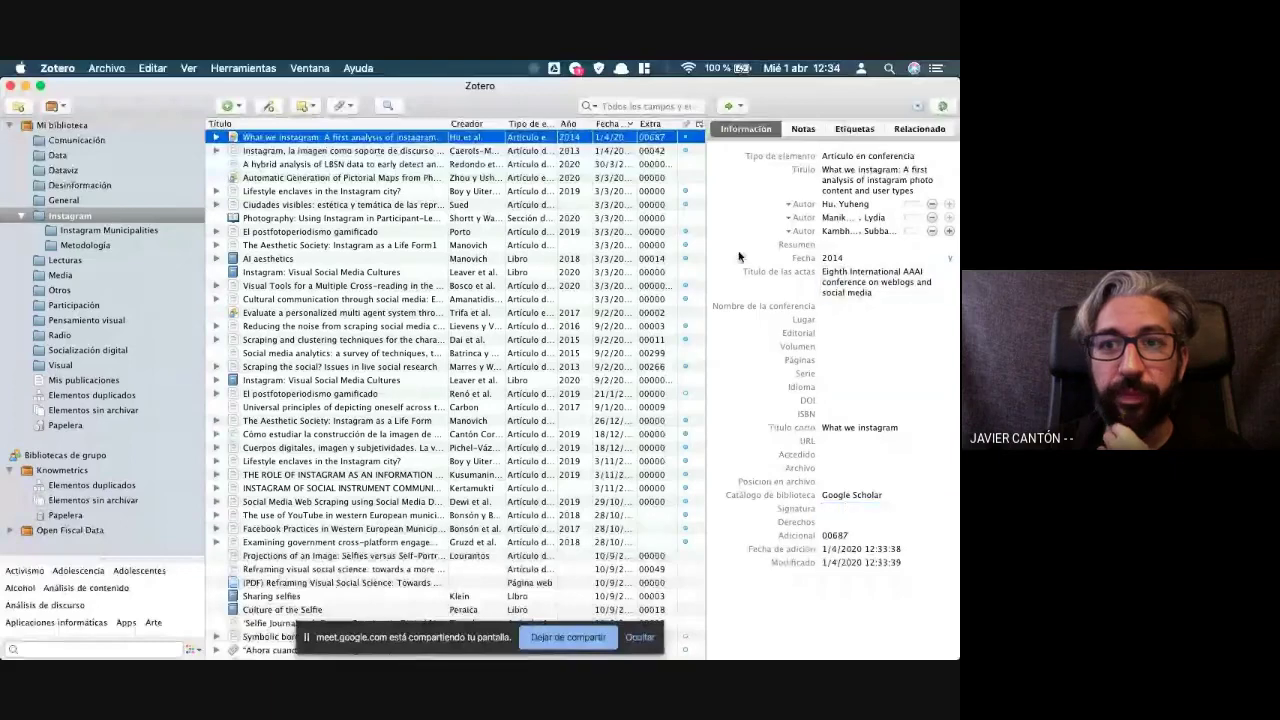
pyautogui.click(319, 151)
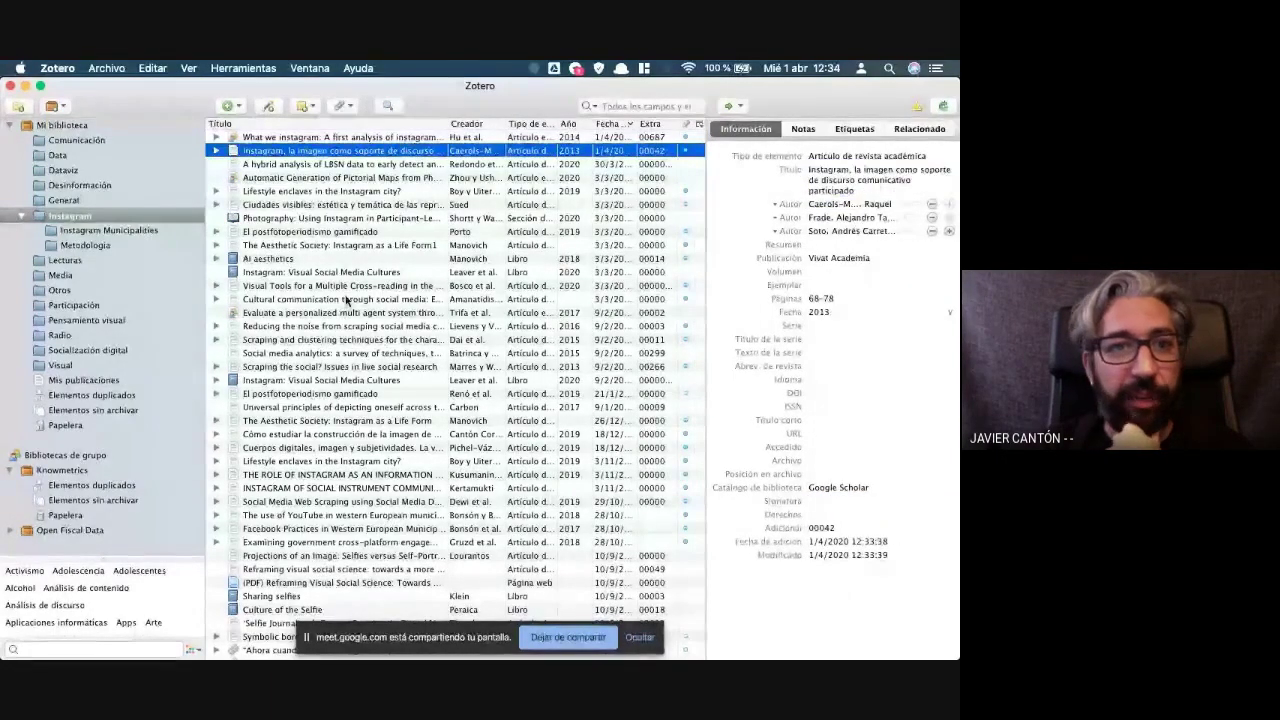
# Expand the two new references, view the full-text PDF attached to "What we instagram", close it and collapse both entries
pyautogui.click(216, 150)
pyautogui.click(216, 137)
pyautogui.click(273, 152)
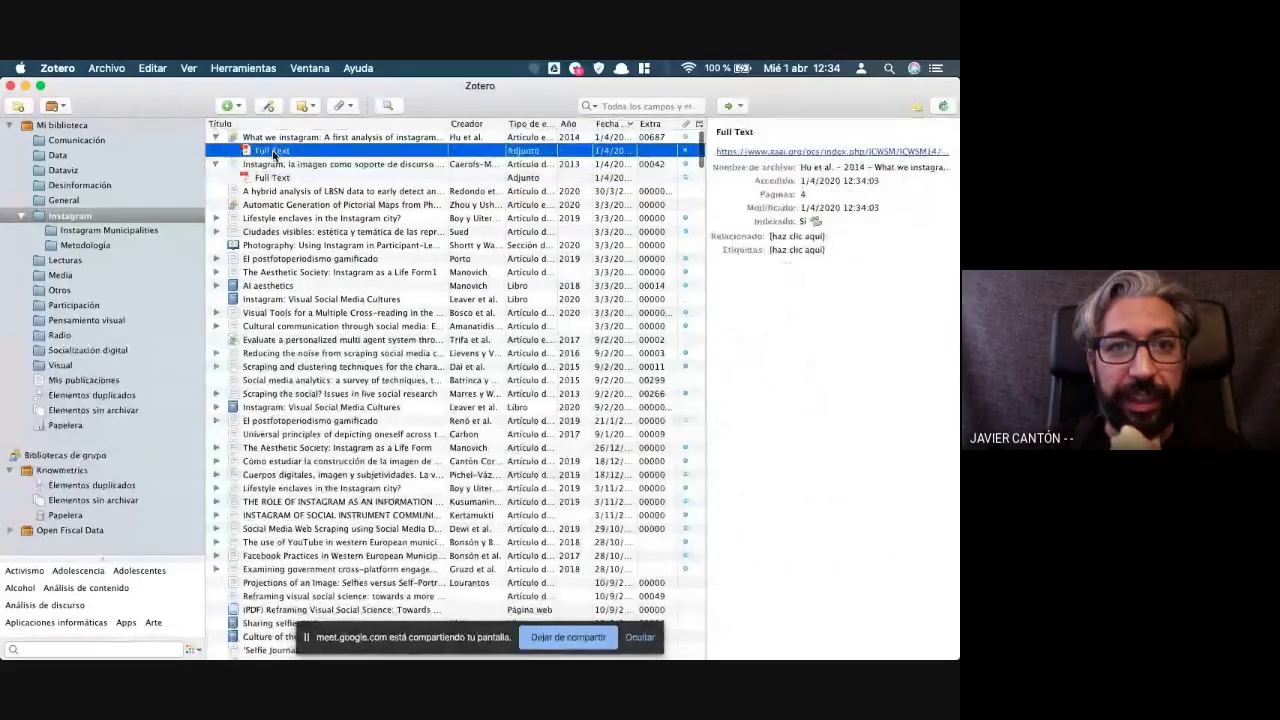
pyautogui.doubleClick(273, 152)
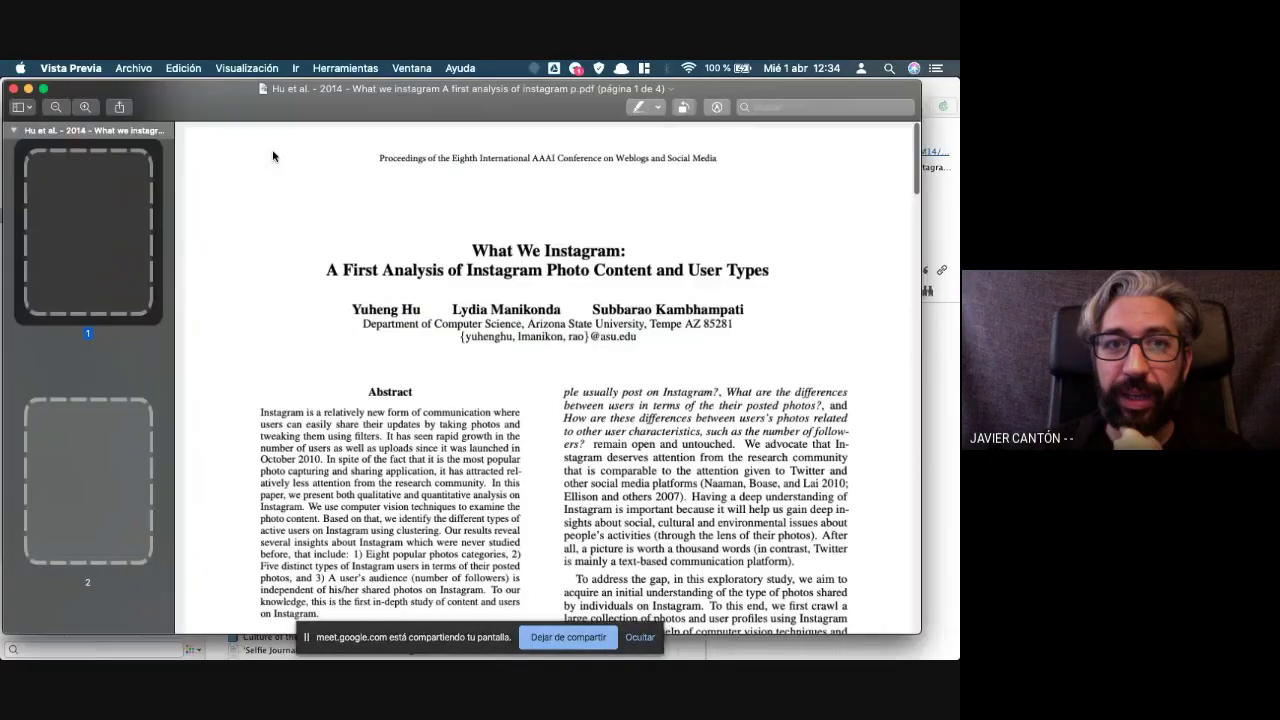
pyautogui.click(13, 89)
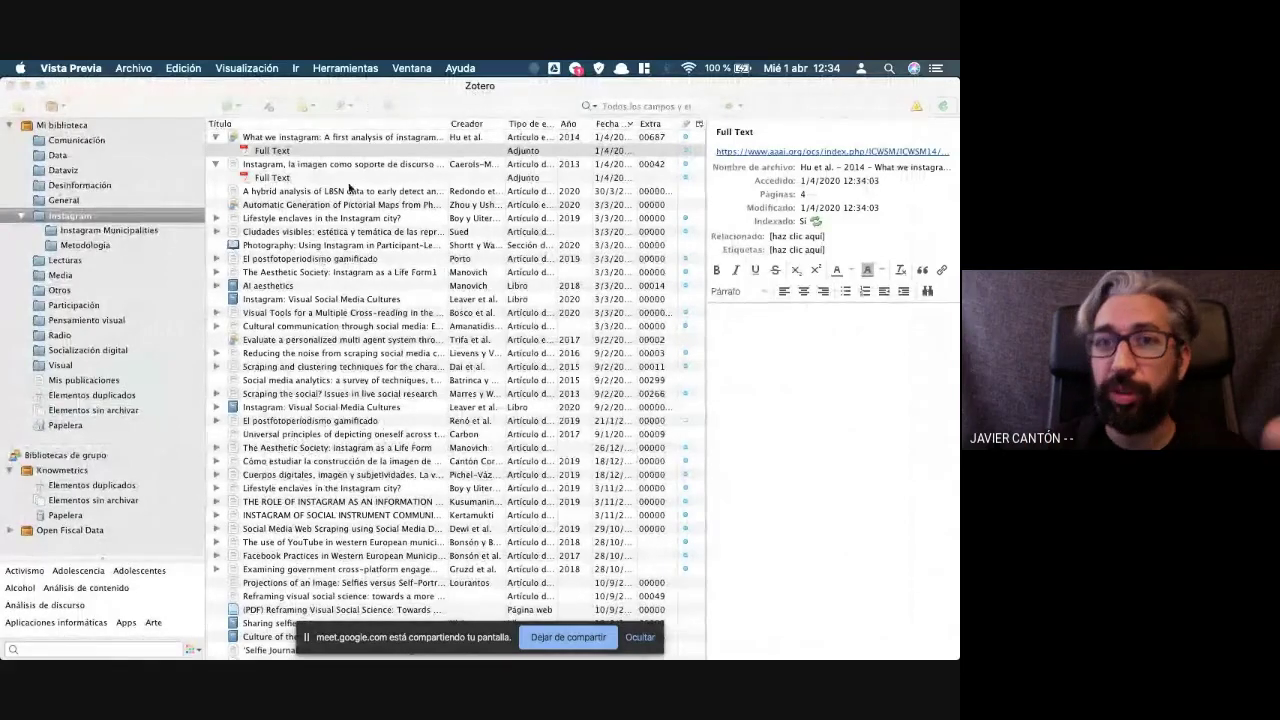
pyautogui.click(216, 149)
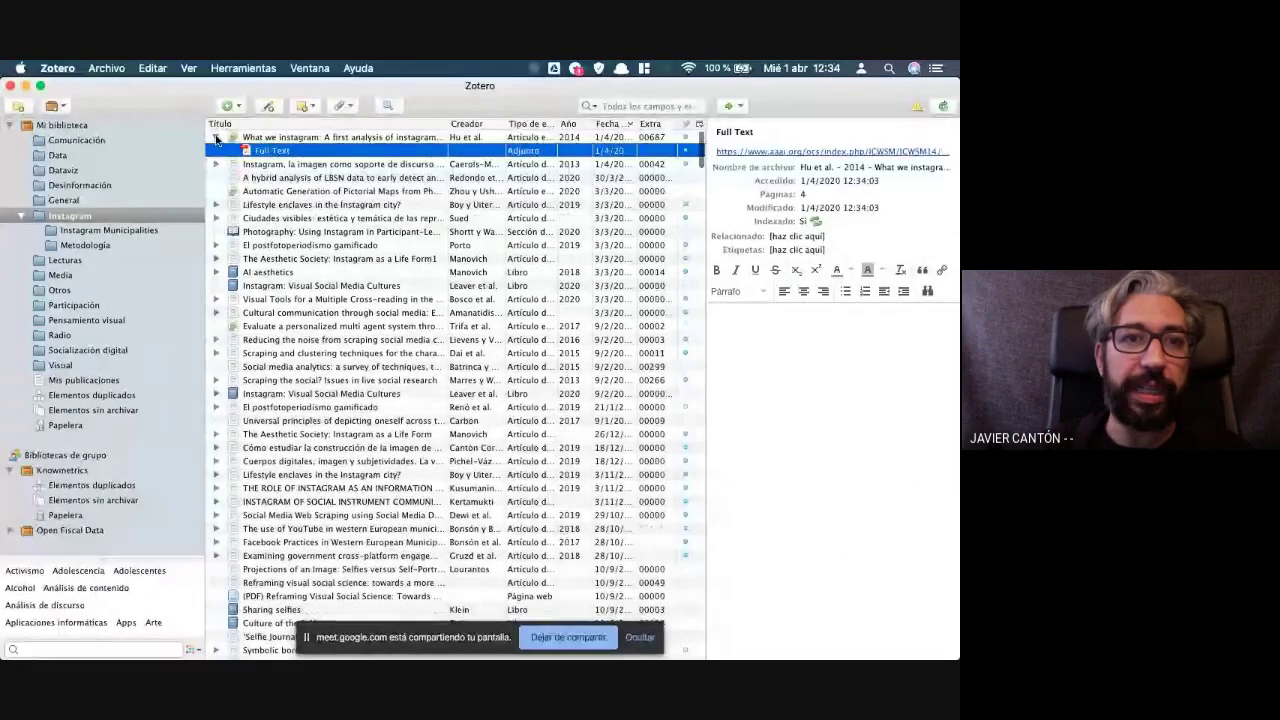
pyautogui.click(216, 137)
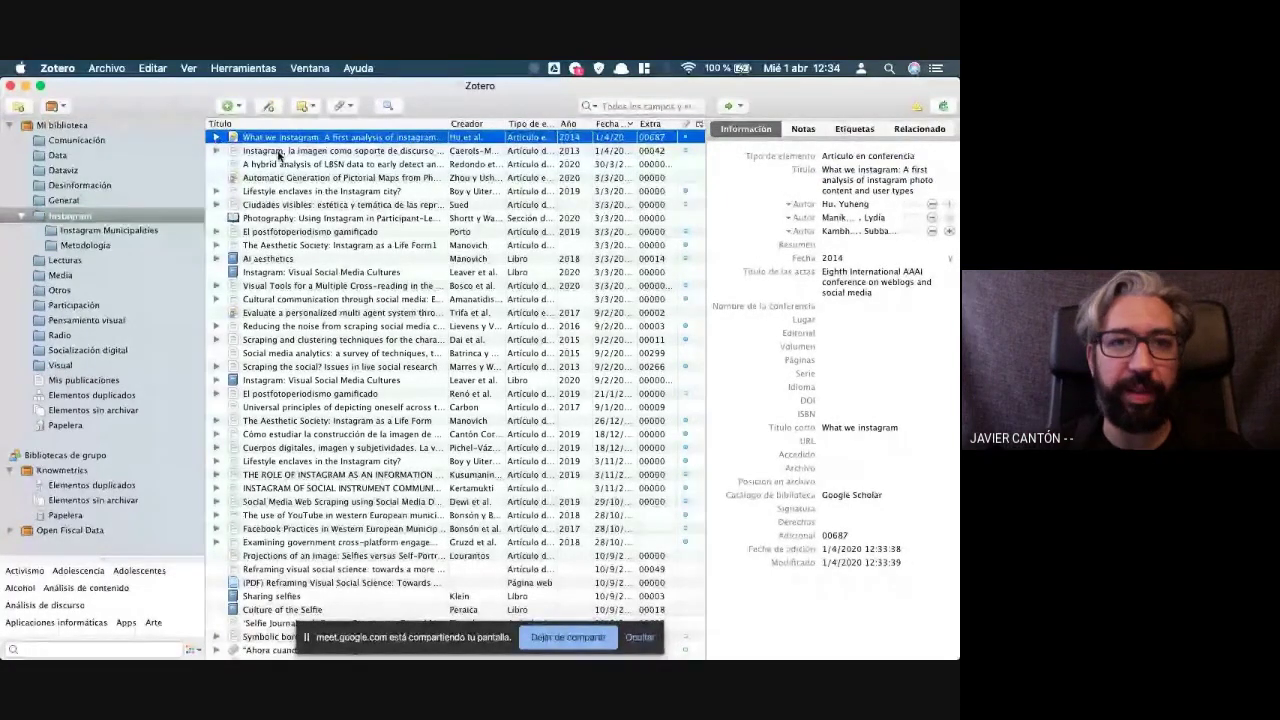
# Switch to Firefox and search the web for "wos", looking through the results
pyautogui.press('super+Tab')
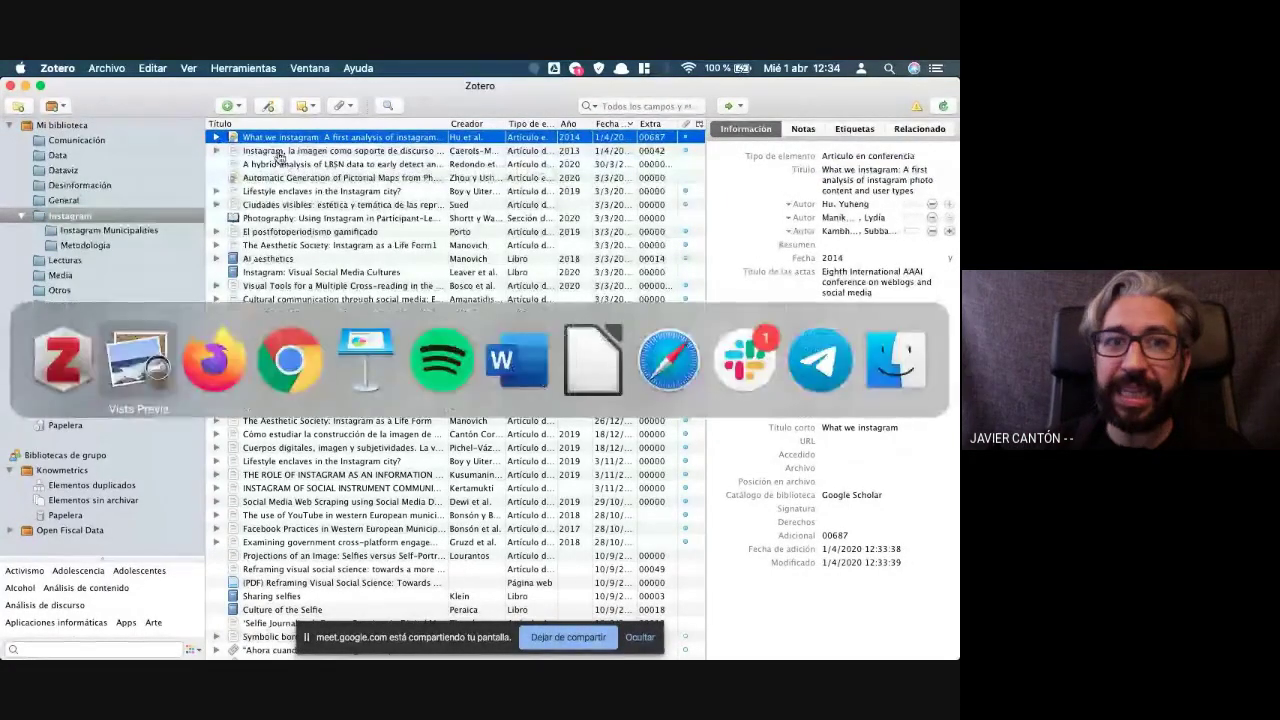
pyautogui.press('super+Tab')
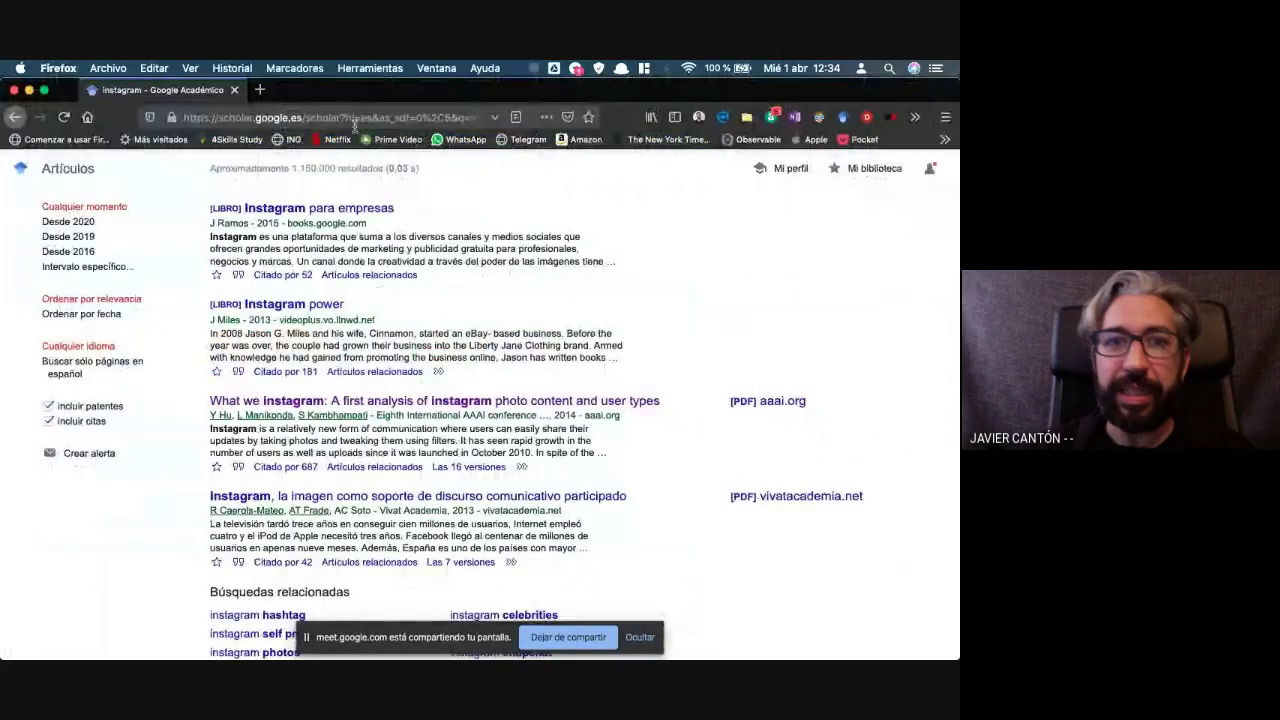
pyautogui.click(354, 119)
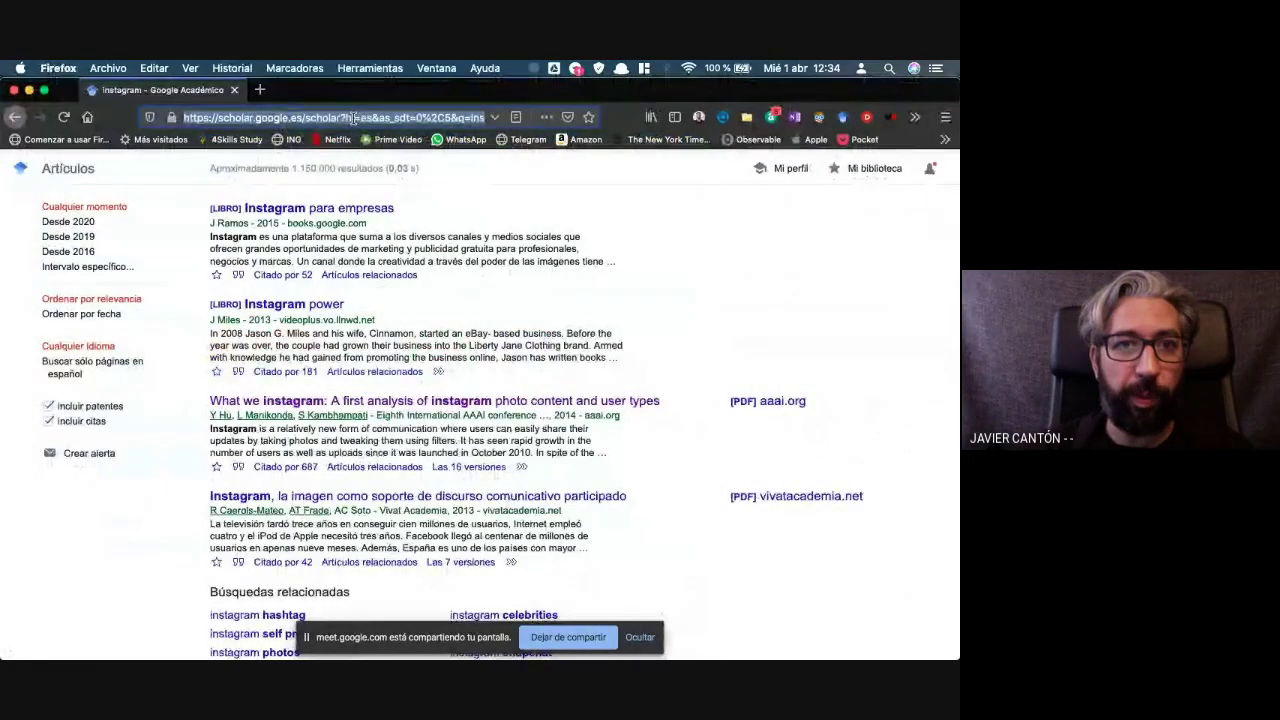
pyautogui.write('wos')
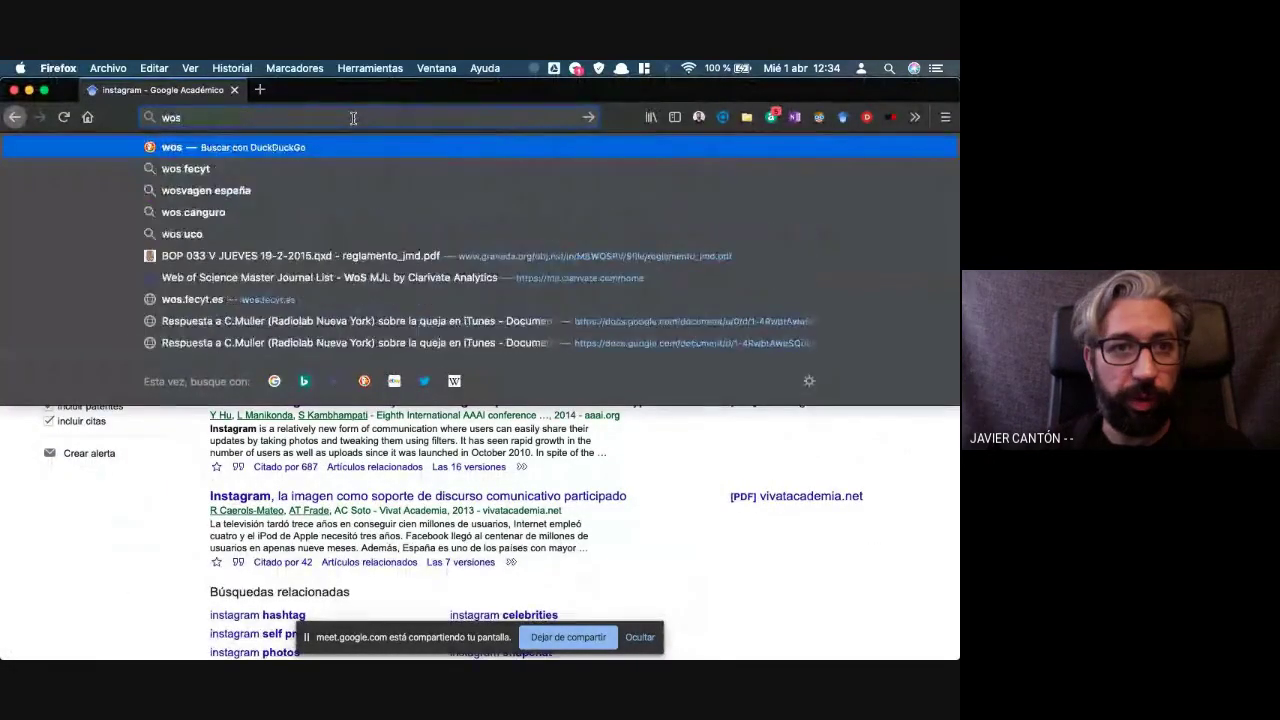
pyautogui.press('Return')
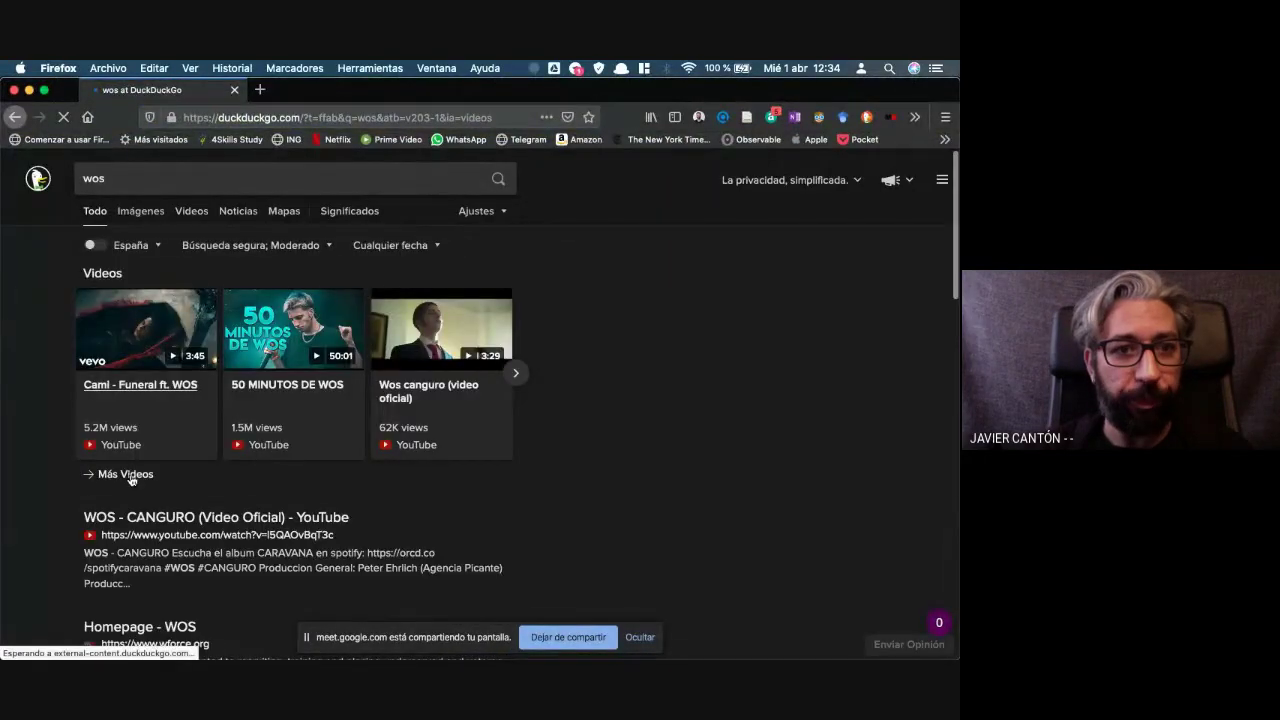
pyautogui.scroll(-5, 157, 367)
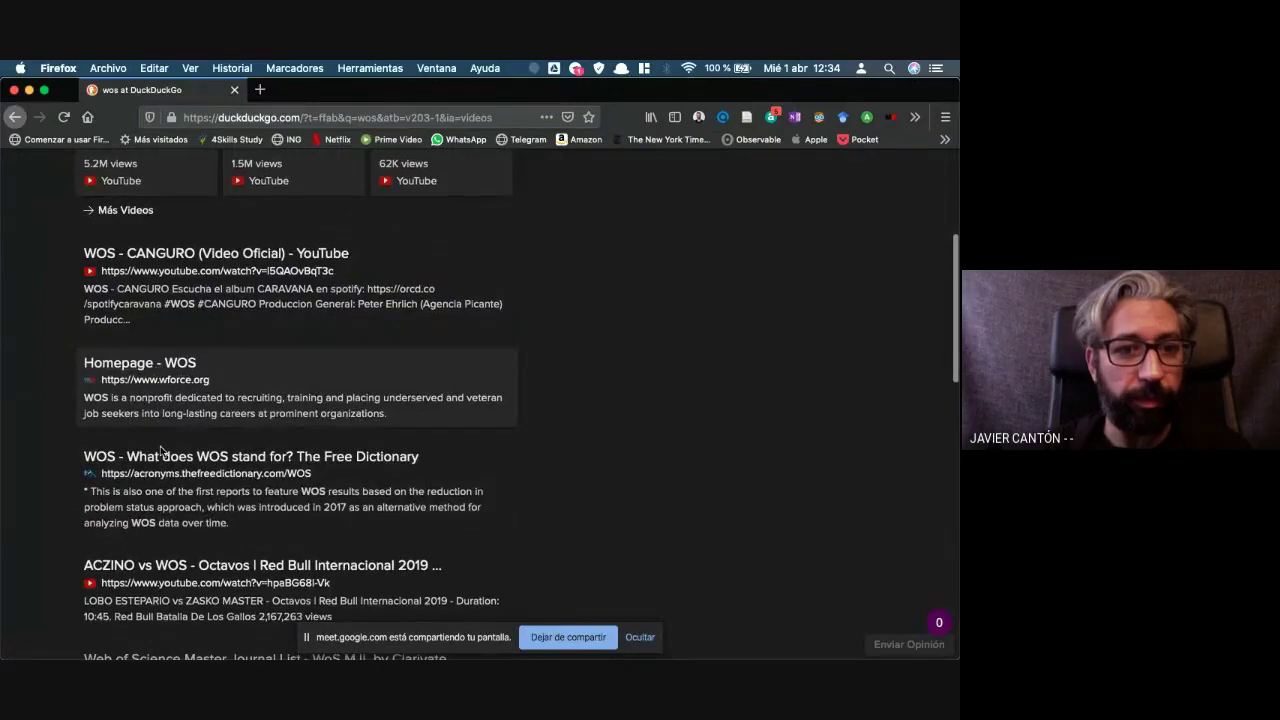
pyautogui.scroll(5, 160, 450)
# Search the web for "web of science" and open the Web of Science Group result
pyautogui.click(249, 117)
pyautogui.write('w')
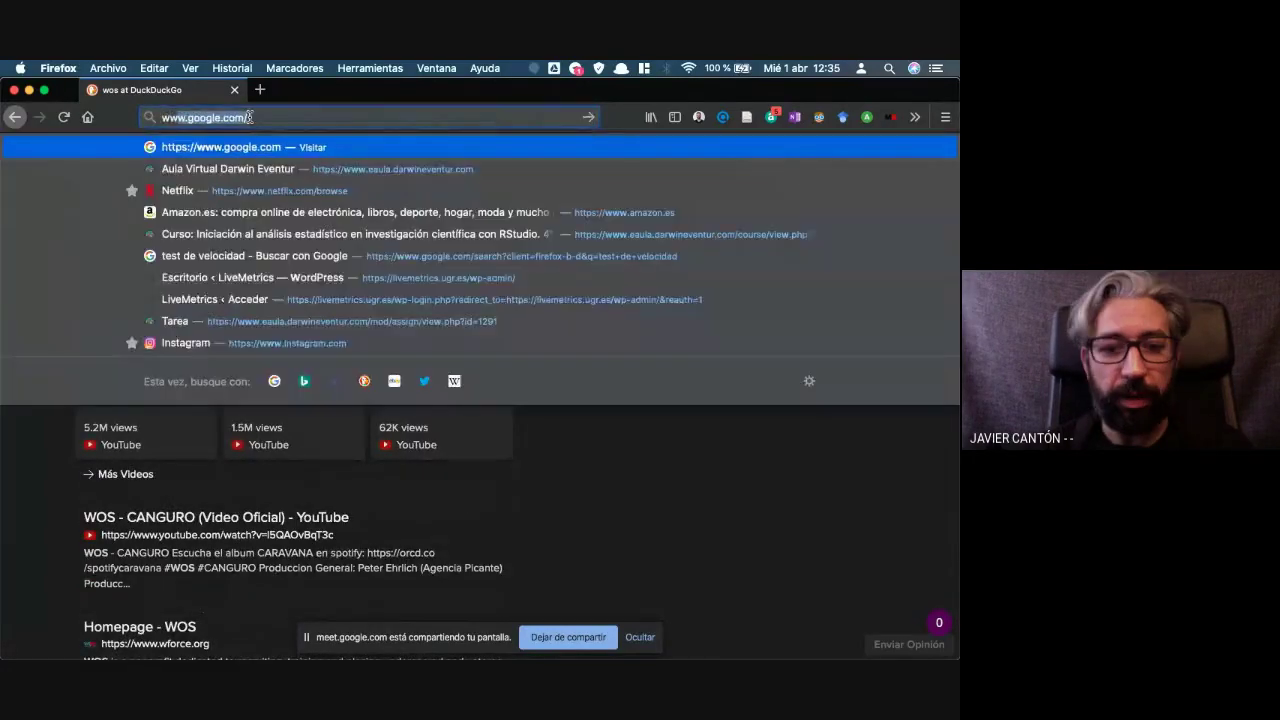
pyautogui.write('eb of s')
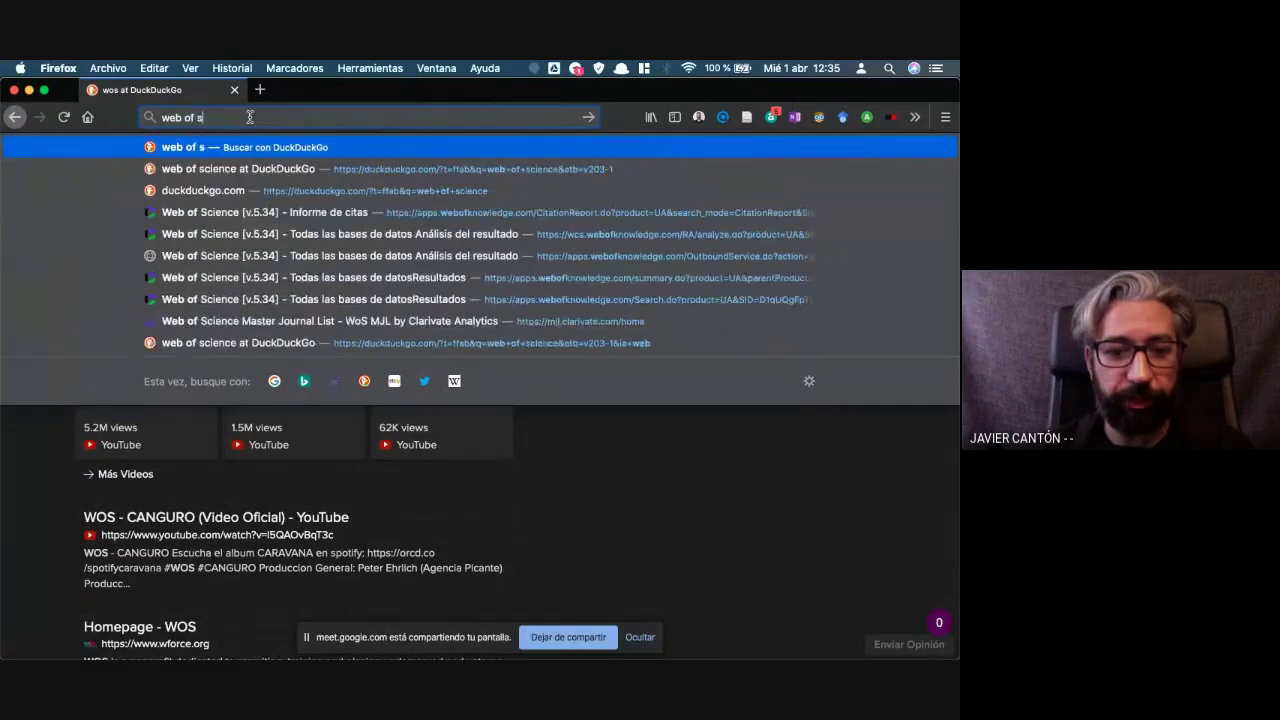
pyautogui.write('cience')
pyautogui.press('Return')
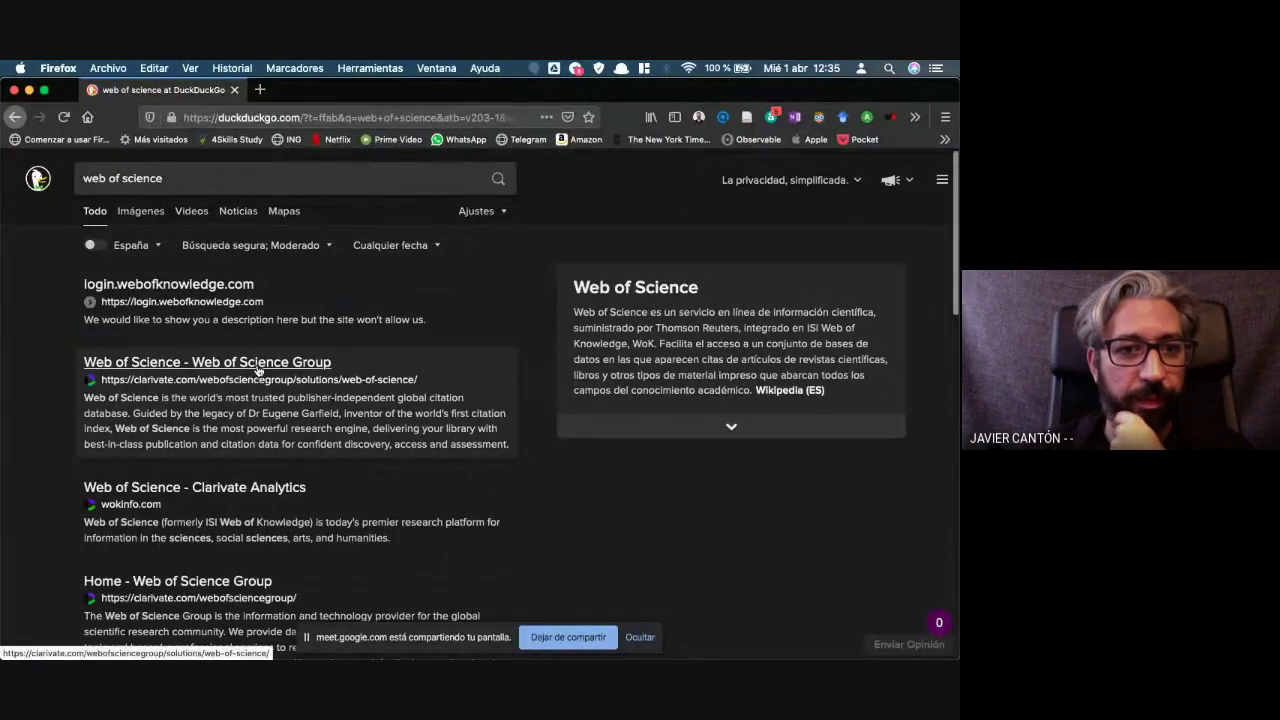
pyautogui.click(257, 370)
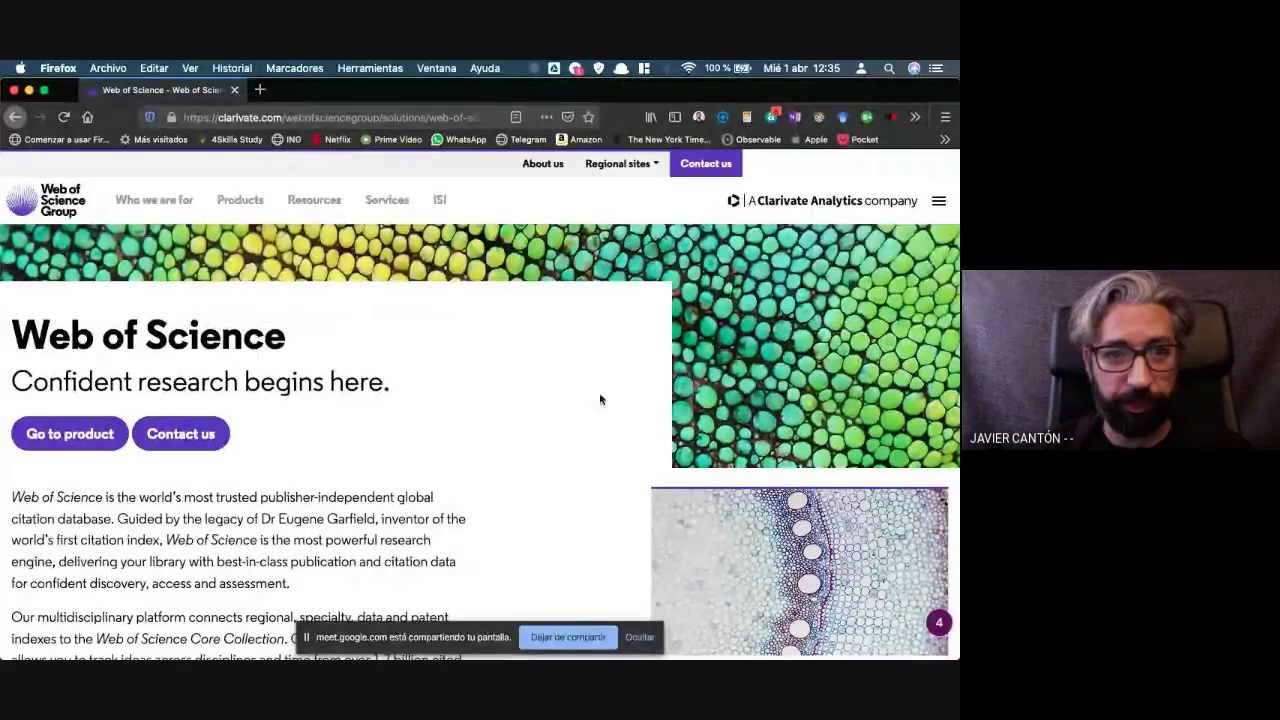
# Open the Verne El País article "Las redes sociales y Google intentan contener la desinformación y el pánico sobre el coronavirus" from the address suggestions
pyautogui.click(279, 113)
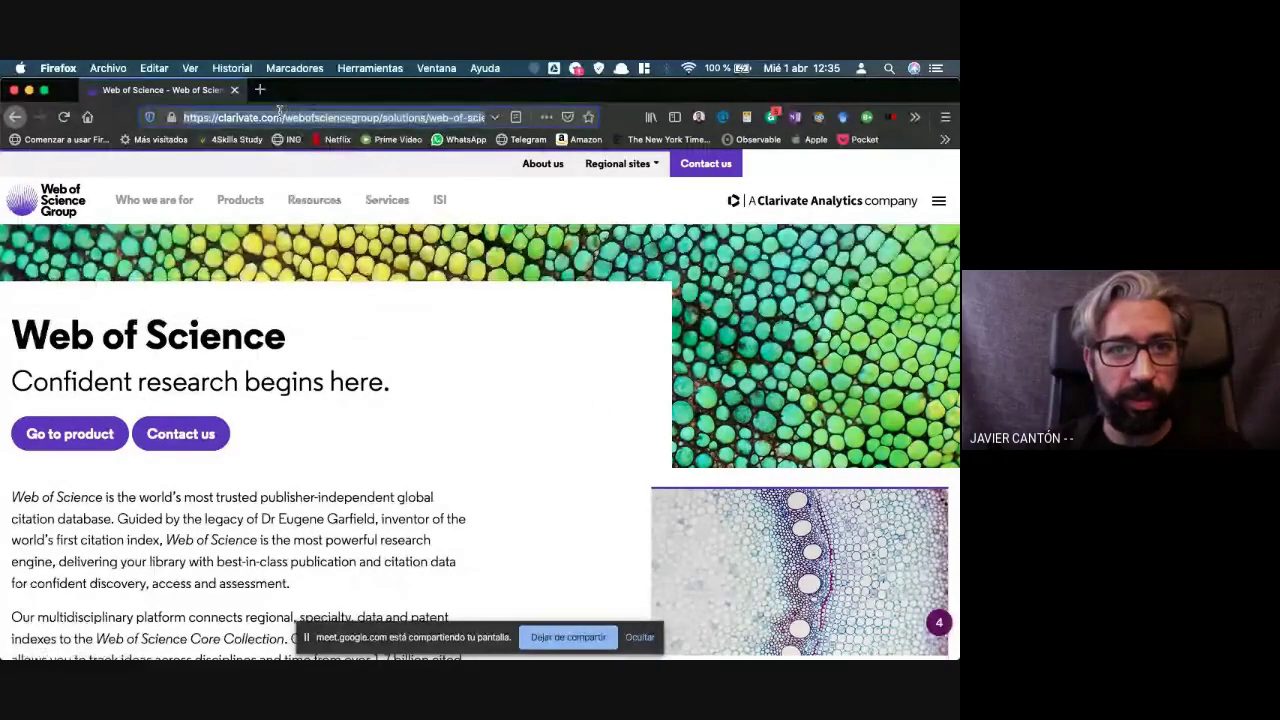
pyautogui.write('elpais.com/')
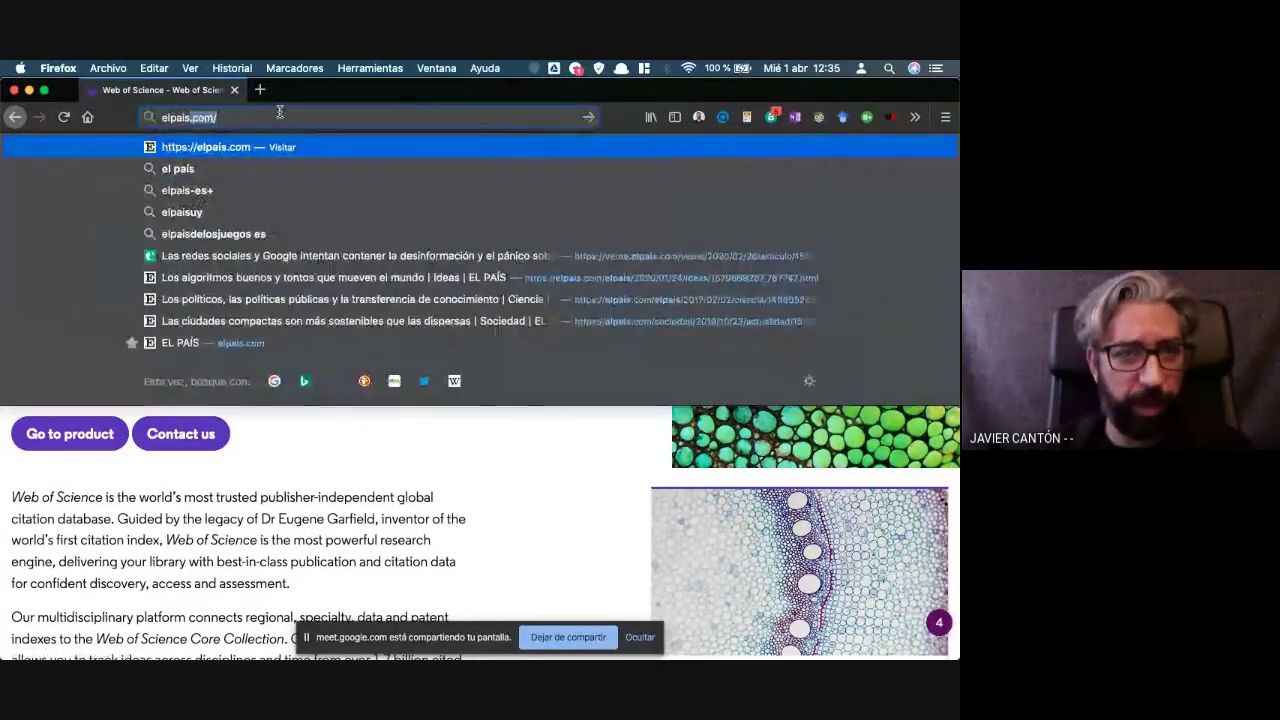
pyautogui.press('Down')
pyautogui.press('Down')
pyautogui.press('Down')
pyautogui.press('Down')
pyautogui.press('Down')
pyautogui.press('Return')
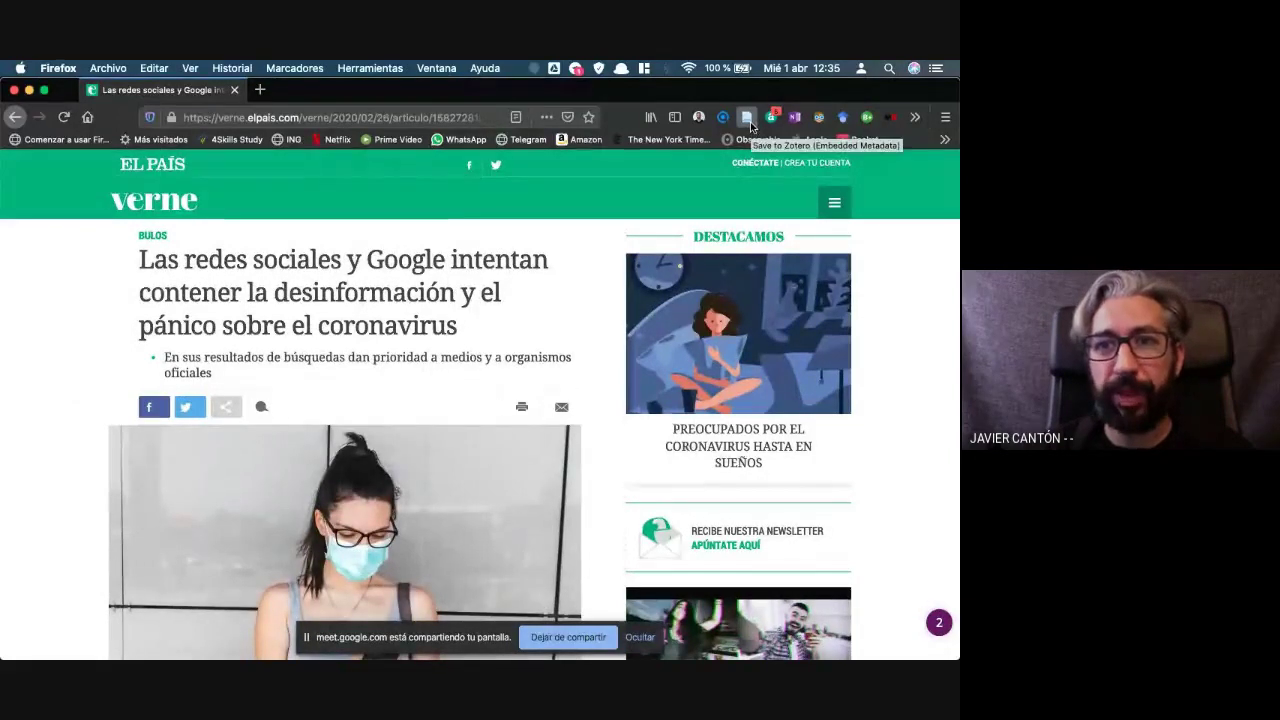
# Open the El País article "Hay algoritmos listos y peligrosos. Pero la mayoría son tontos y buenos" and save it to Zotero's Instagram collection
pyautogui.click(254, 114)
pyautogui.write('elpais.com/')
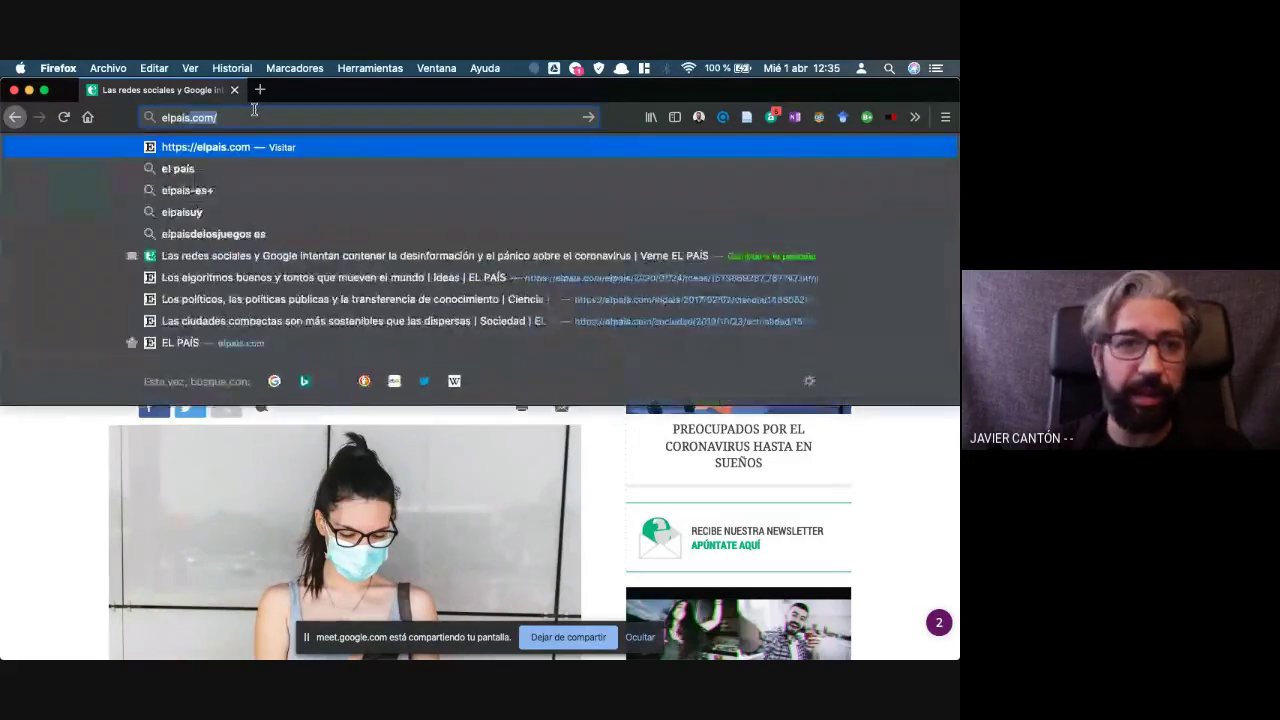
pyautogui.press('Down')
pyautogui.press('Down')
pyautogui.press('Down')
pyautogui.press('Down')
pyautogui.press('Down')
pyautogui.press('Down')
pyautogui.press('Return')
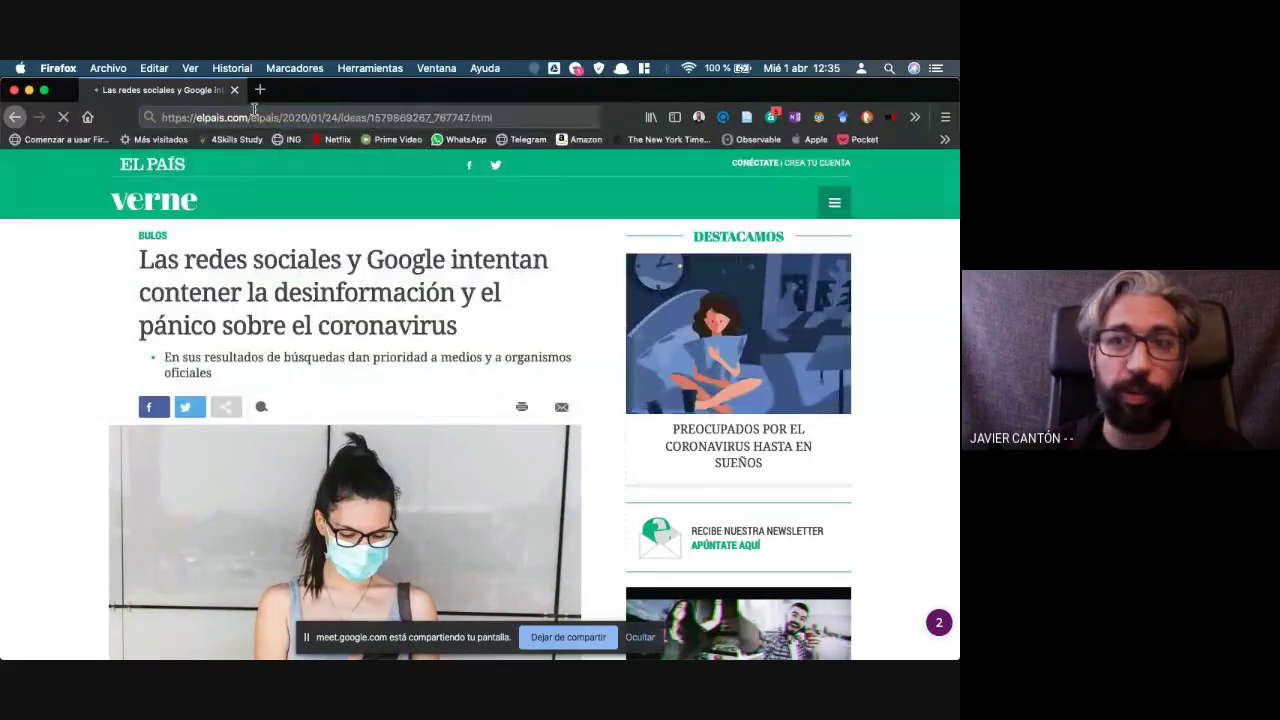
pyautogui.click(746, 118)
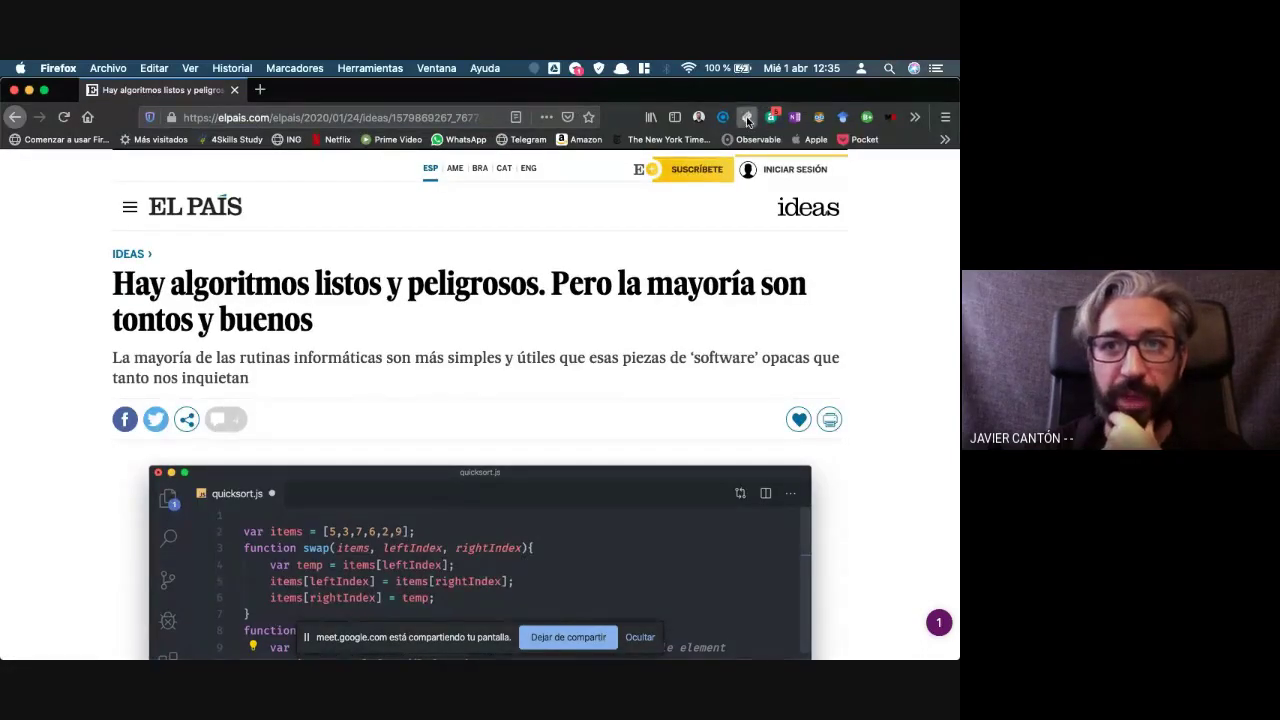
pyautogui.click(746, 118)
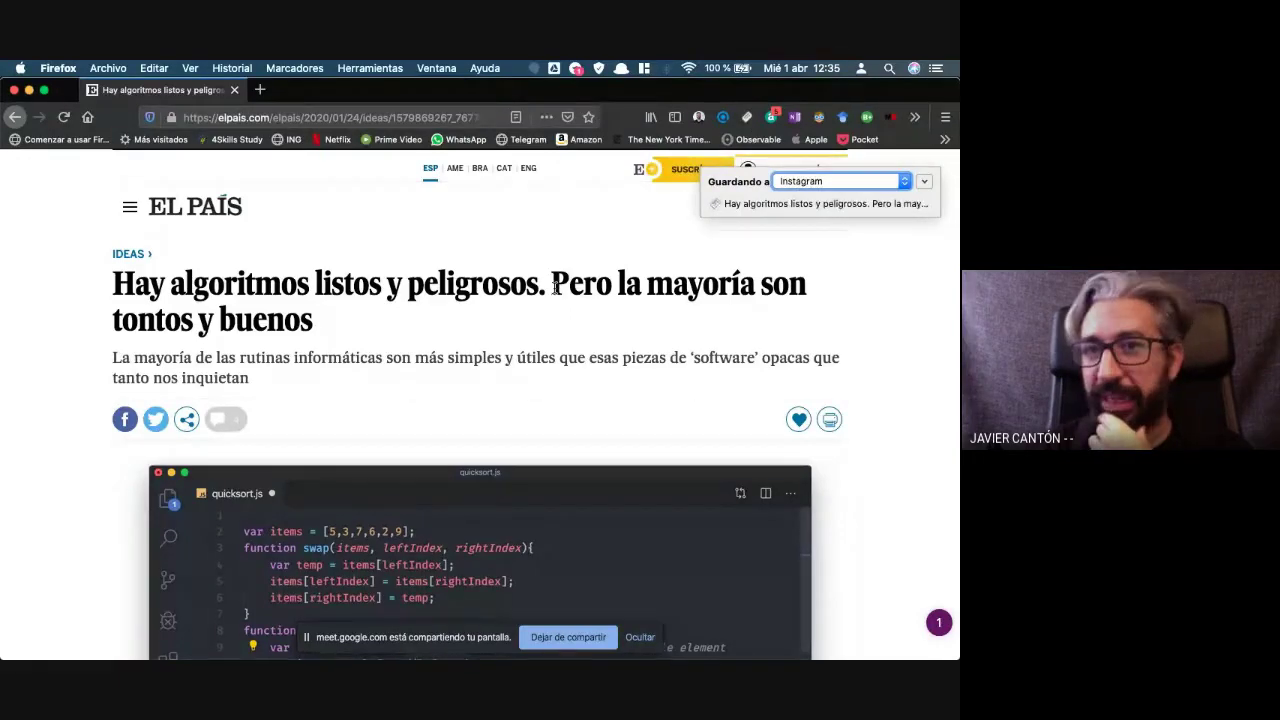
# Switch to Zotero and check the author and URL fields of the saved El País article
pyautogui.press('super+Tab')
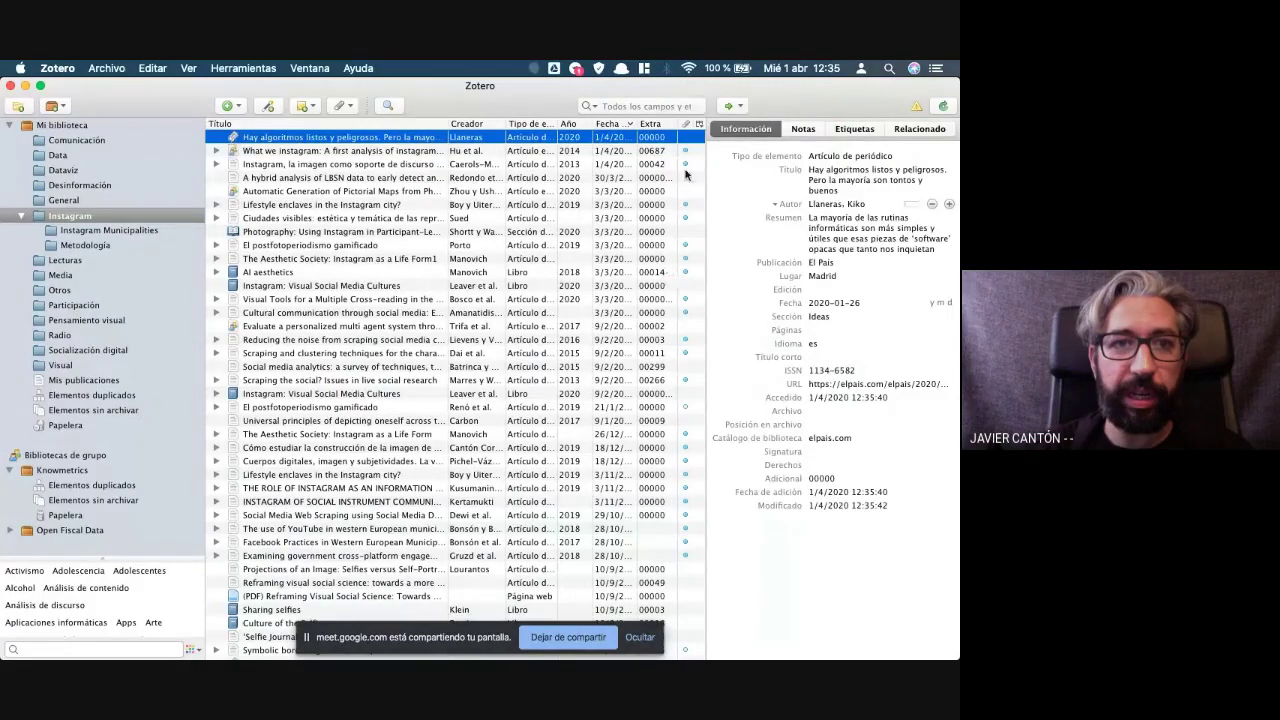
pyautogui.click(825, 204)
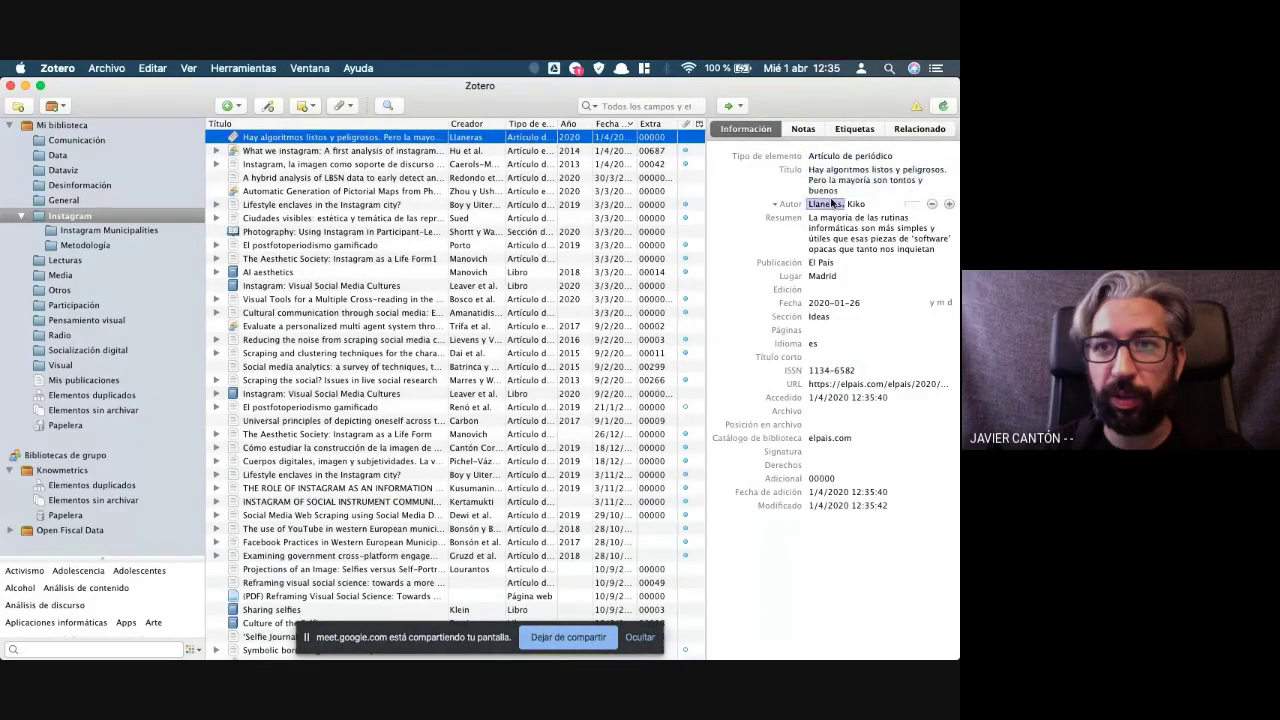
pyautogui.click(831, 385)
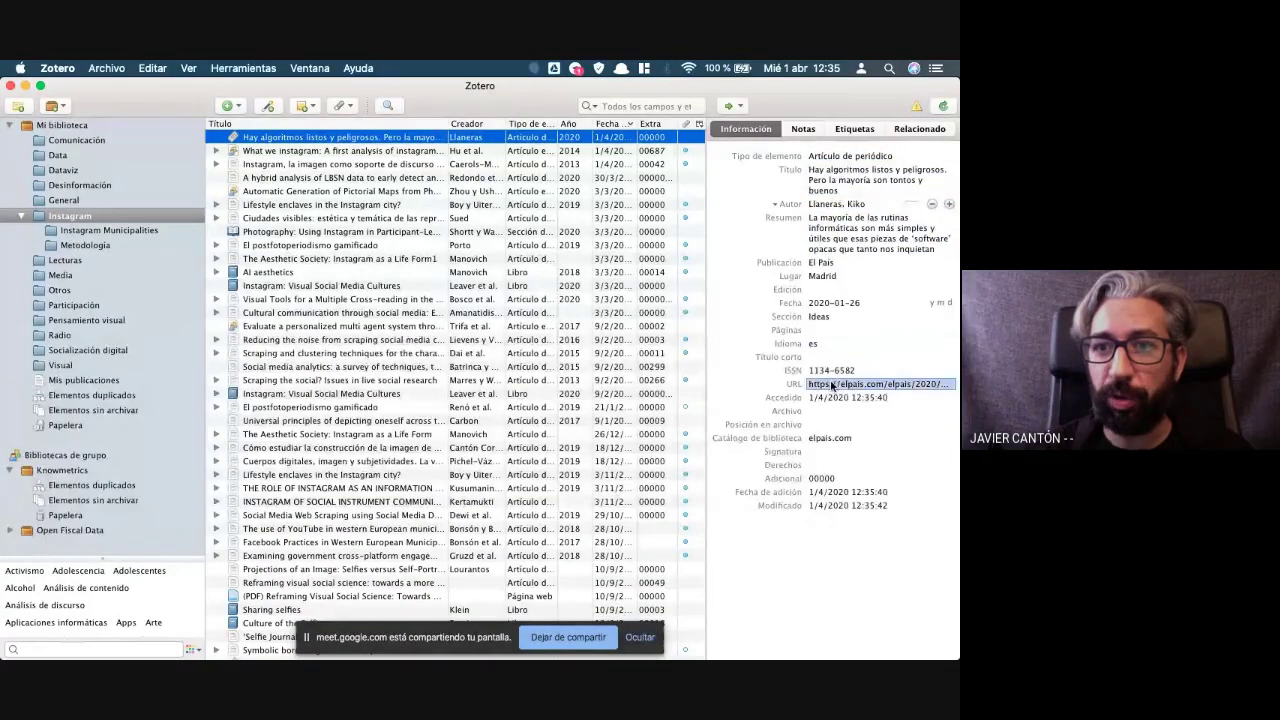
pyautogui.press('Escape')
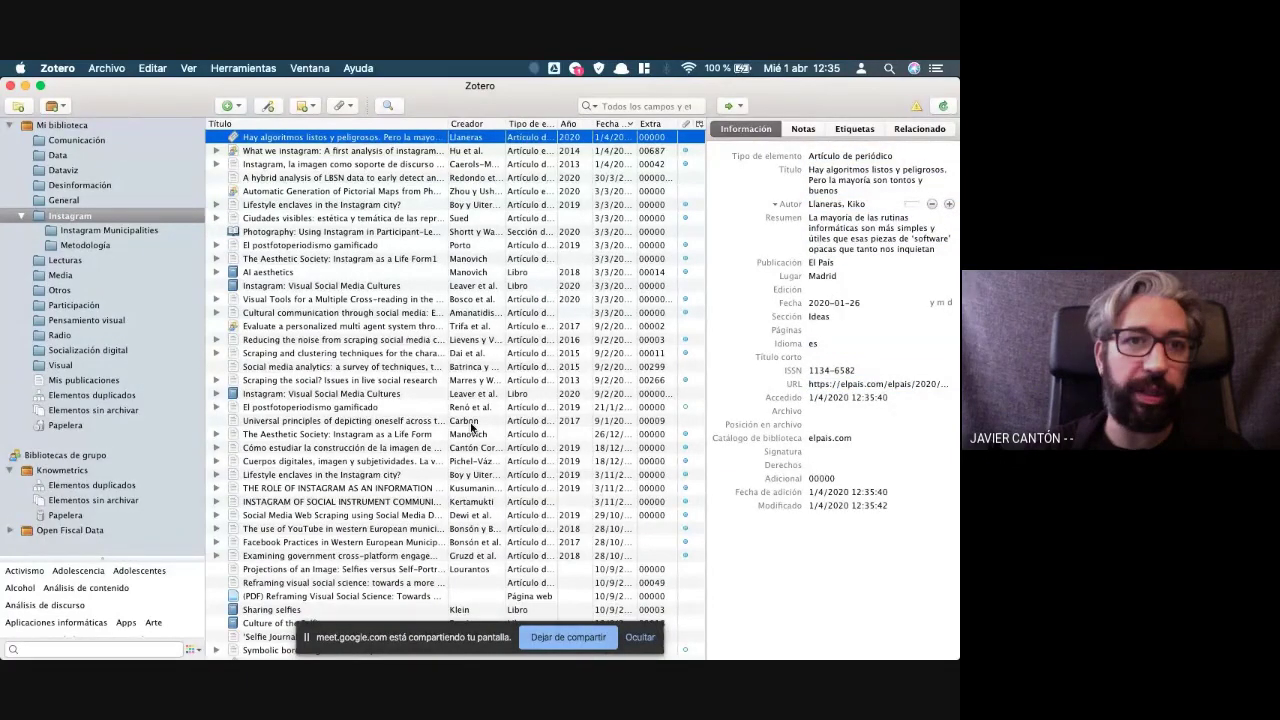
# Switch to Firefox and open the Nature Human Behaviour article "Election polling errors across time and space" from the address suggestions for "nature"
pyautogui.press('super+Tab')
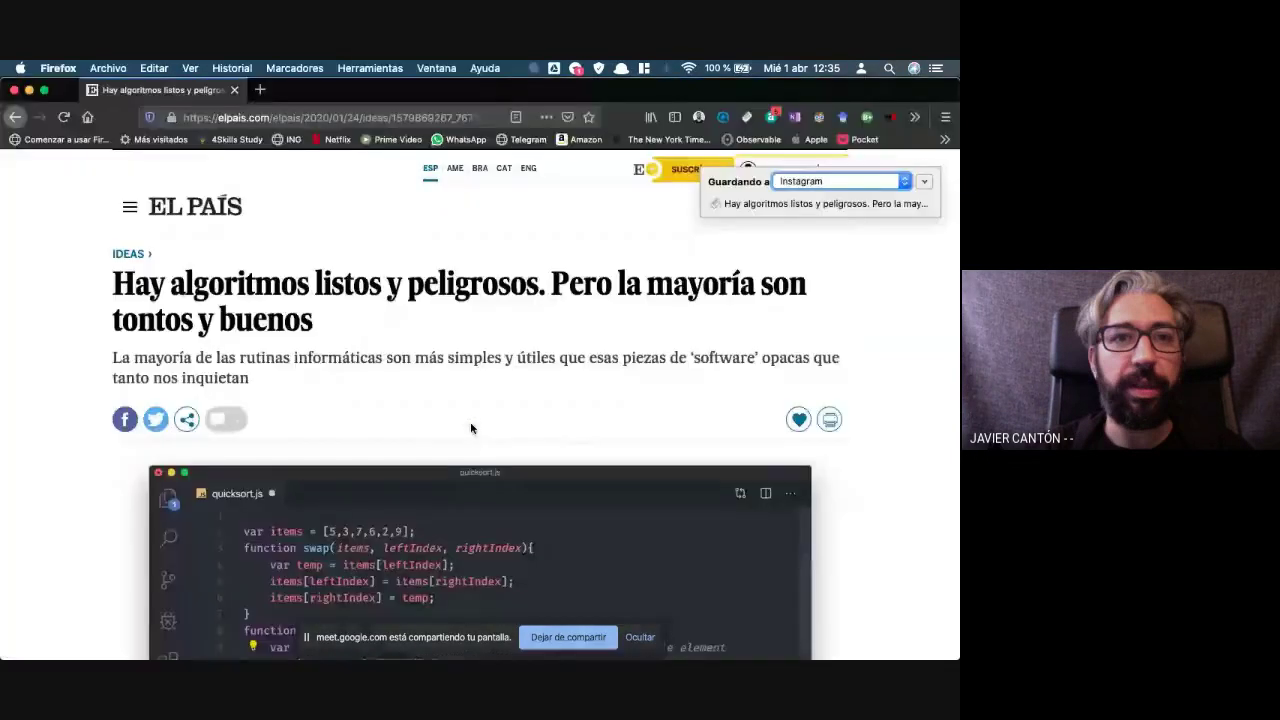
pyautogui.click(392, 117)
pyautogui.write('naut')
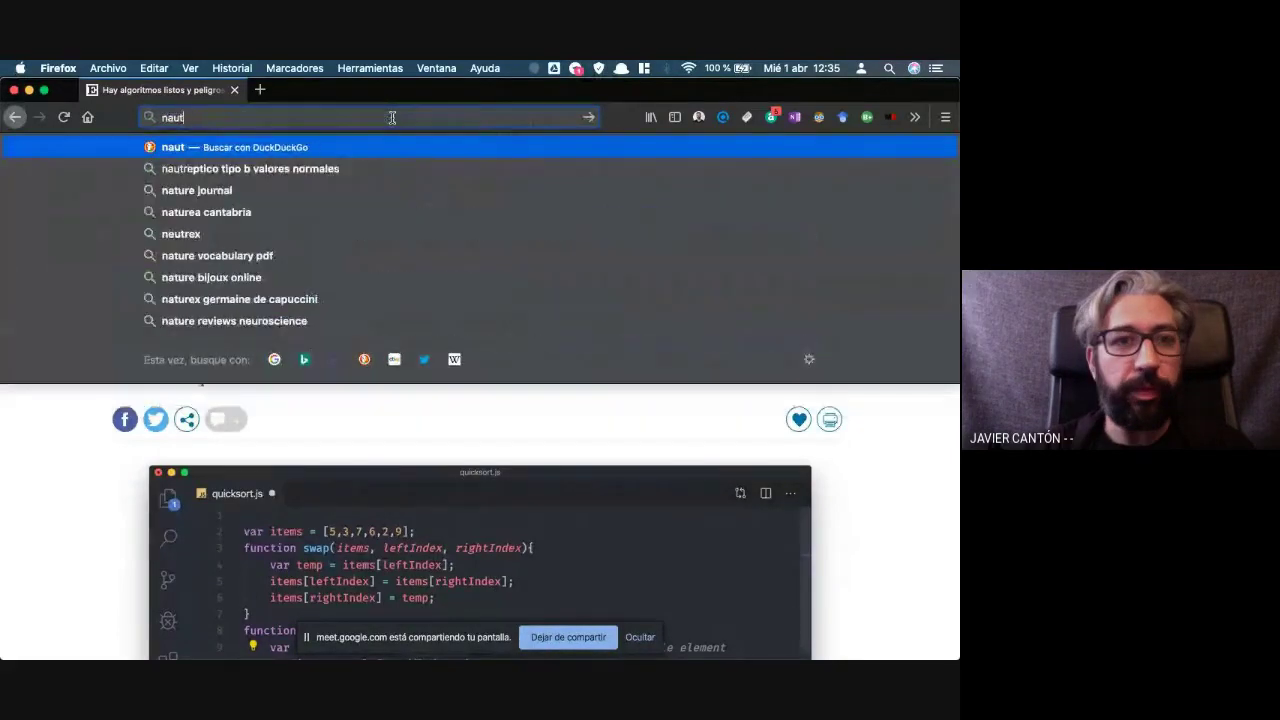
pyautogui.write('ure')
pyautogui.press('Down')
pyautogui.press('Down')
pyautogui.press('Down')
pyautogui.press('Down')
pyautogui.press('Down')
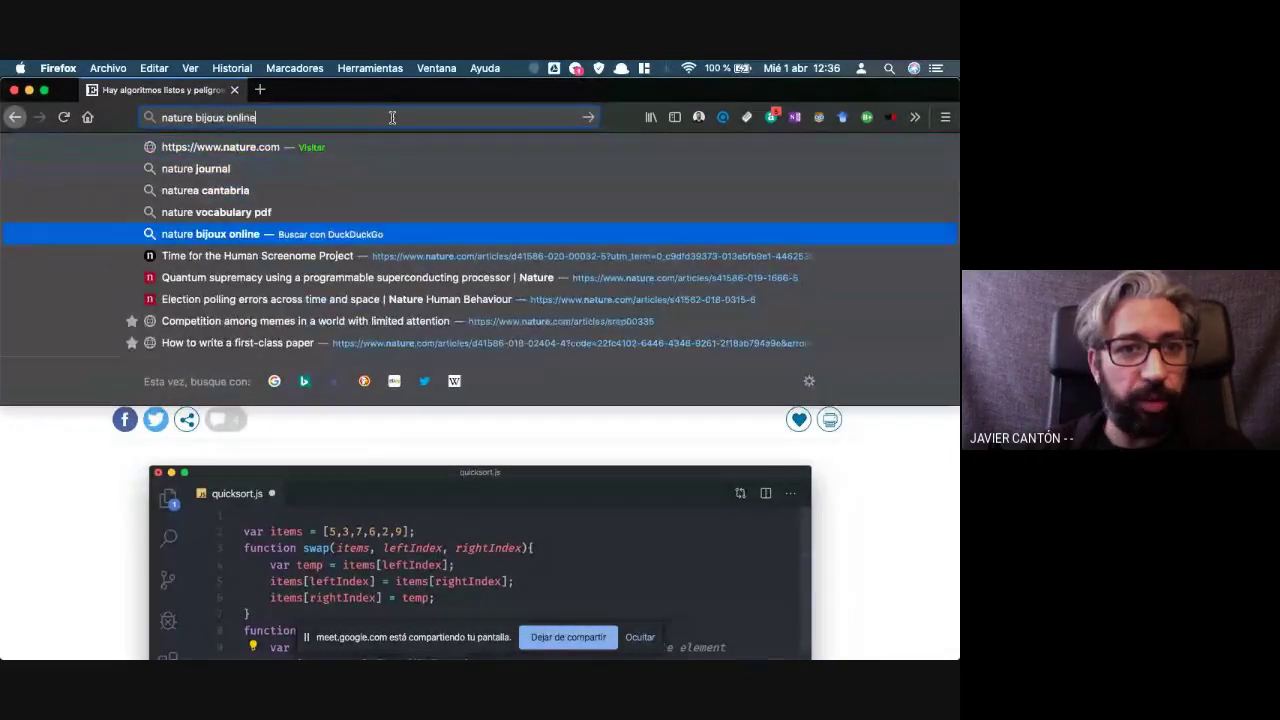
pyautogui.press('Down')
pyautogui.press('Down')
pyautogui.press('Return')
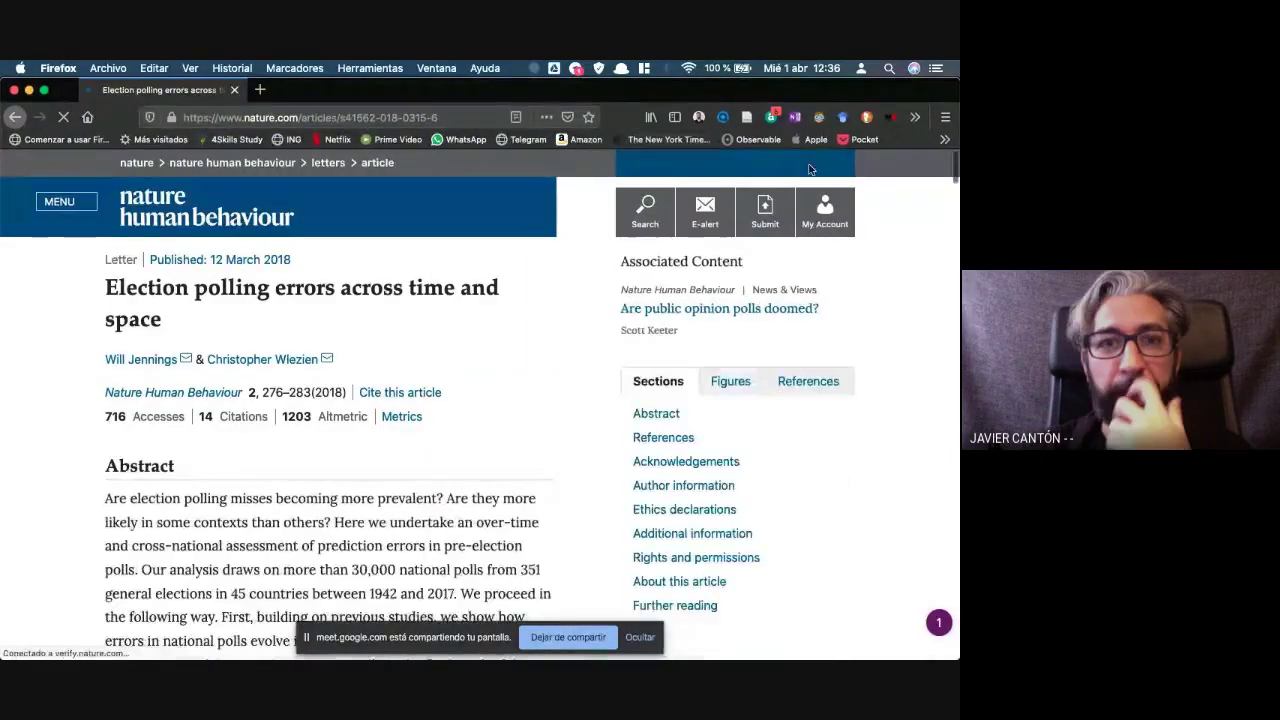
# Save the Nature Human Behaviour article to the Instagram collection, then switch to Zotero and copy the saved item's DOI
pyautogui.click(748, 118)
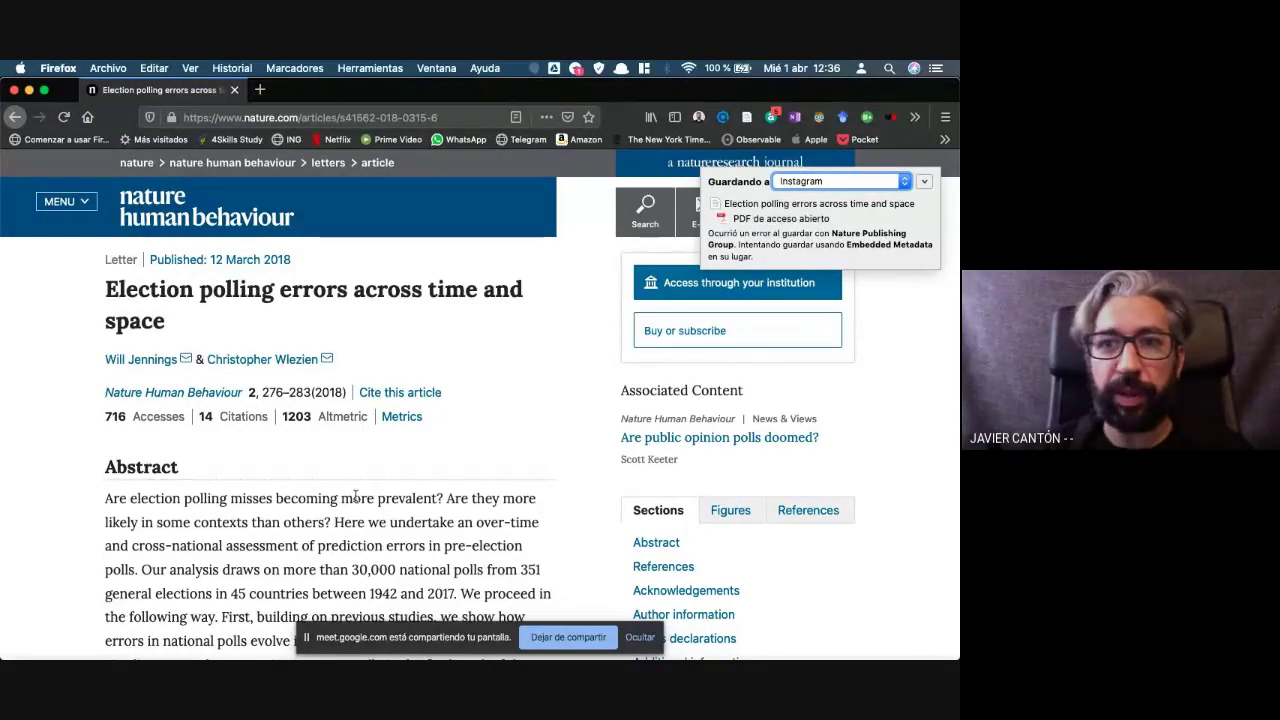
pyautogui.press('super+Tab')
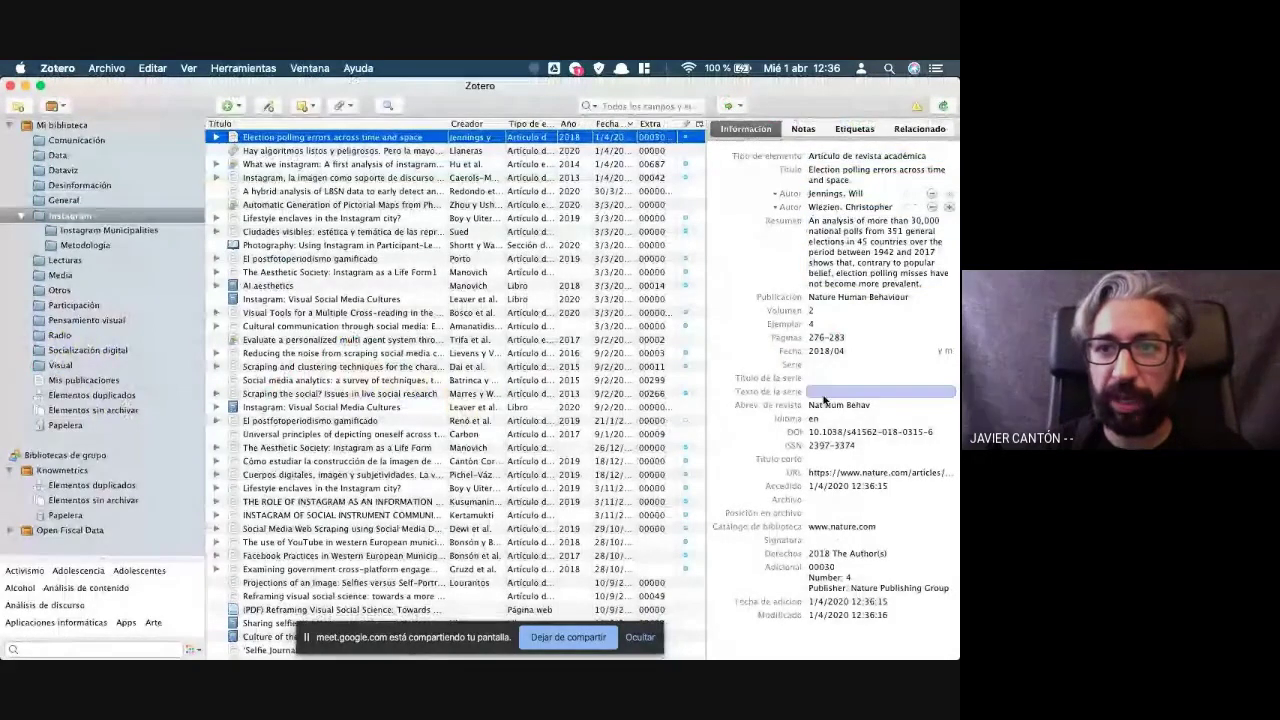
pyautogui.click(824, 431)
pyautogui.press('super+c')
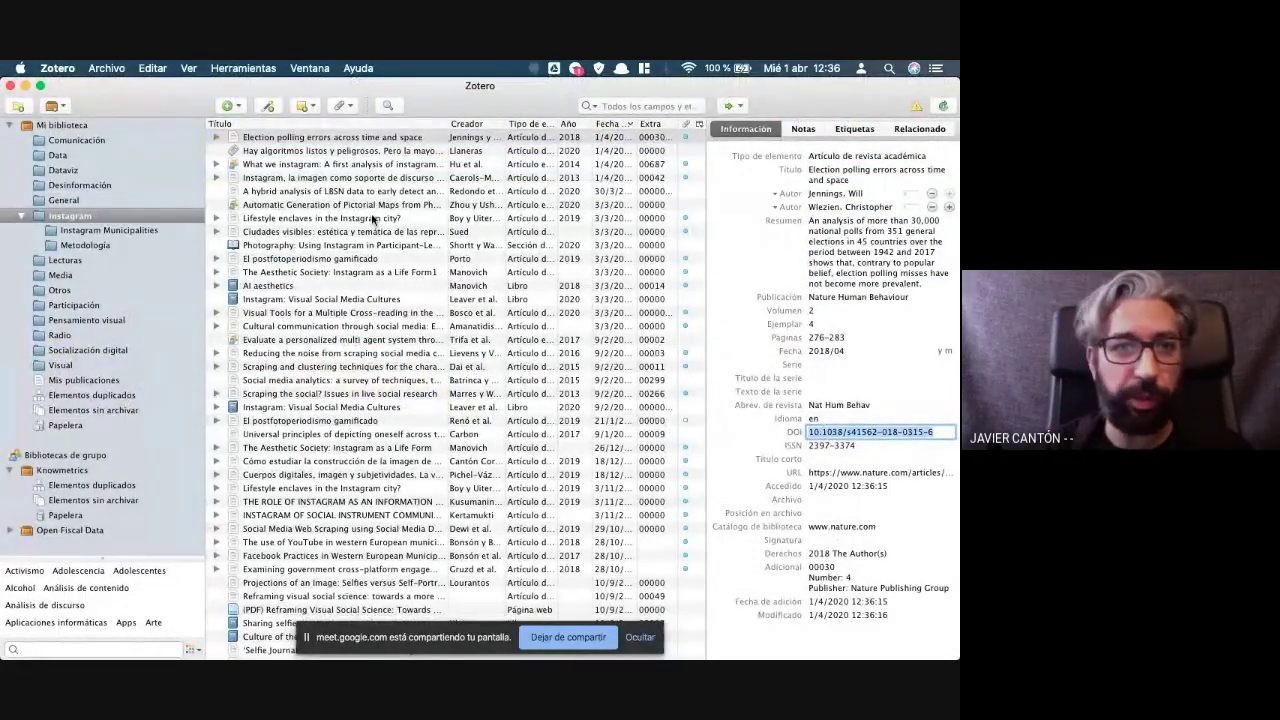
# Move the three items from "Hay algoritmos listos y peligrosos" through "Instagram, la imagen como soporte de discurso" to the trash
pyautogui.click(330, 177)
pyautogui.keyDown('shift'); pyautogui.click(302, 151); pyautogui.keyUp('shift')
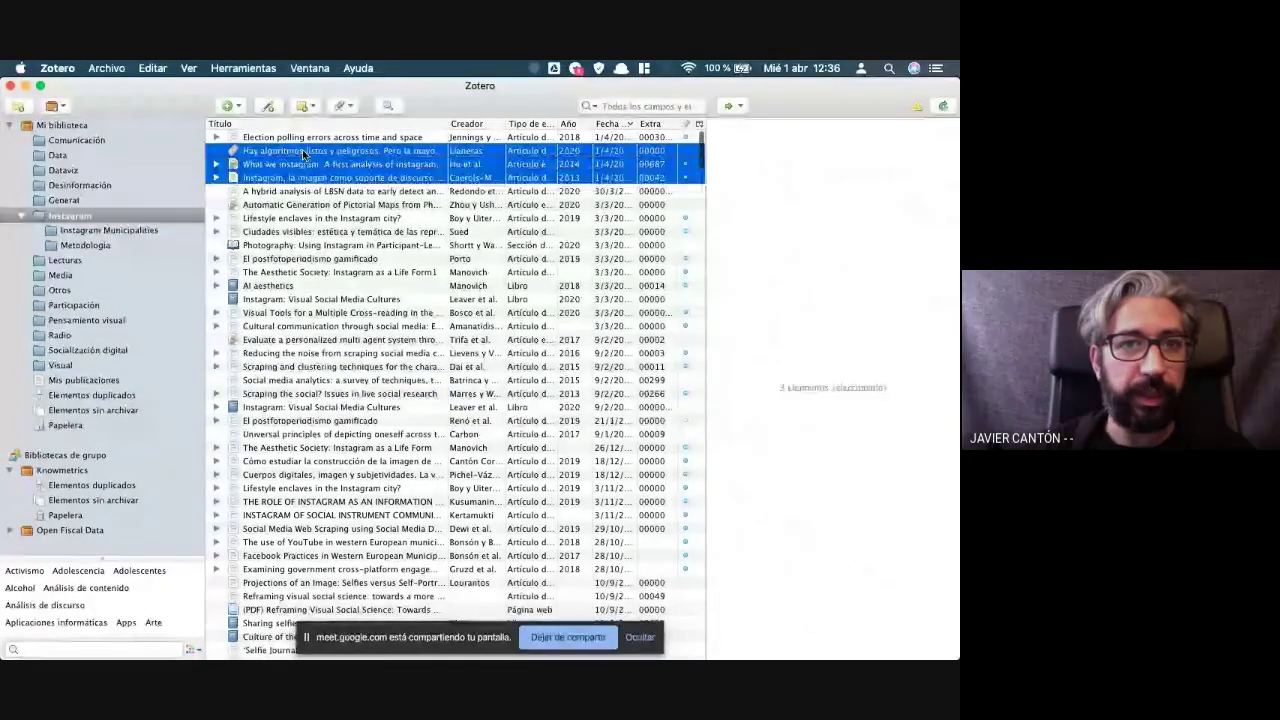
pyautogui.rightClick(312, 153)
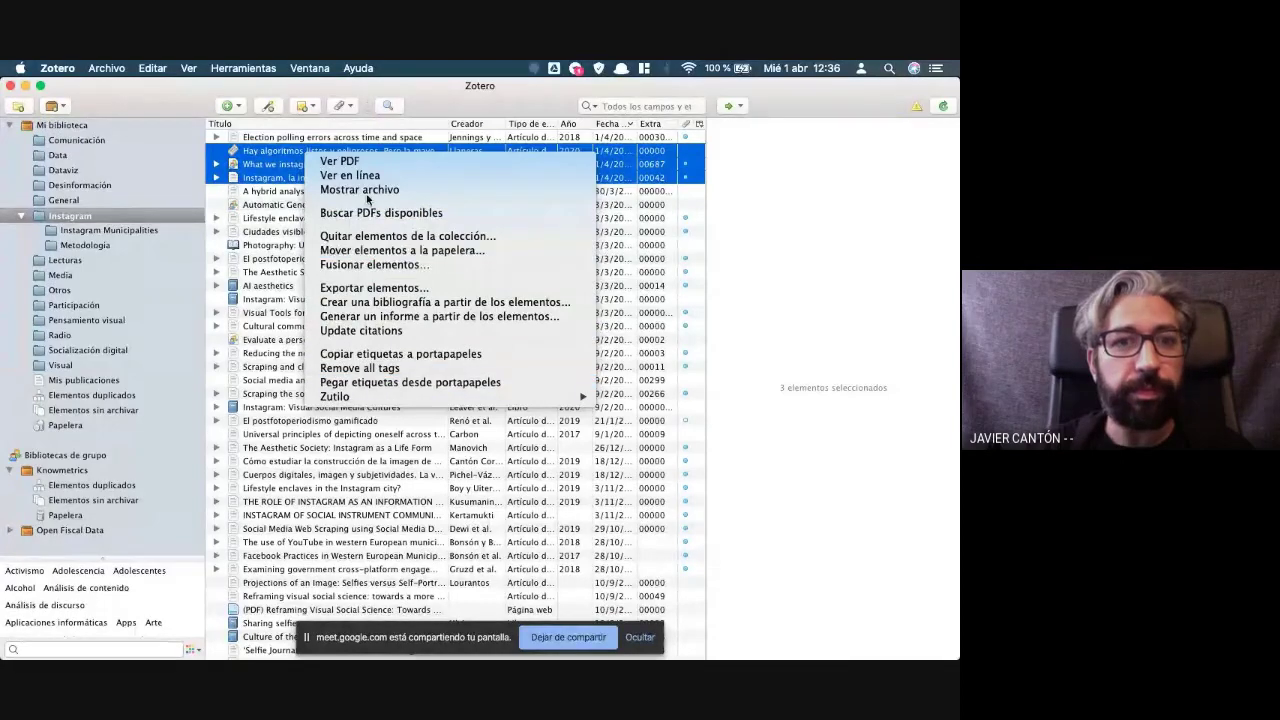
pyautogui.click(375, 251)
pyautogui.press('Escape')
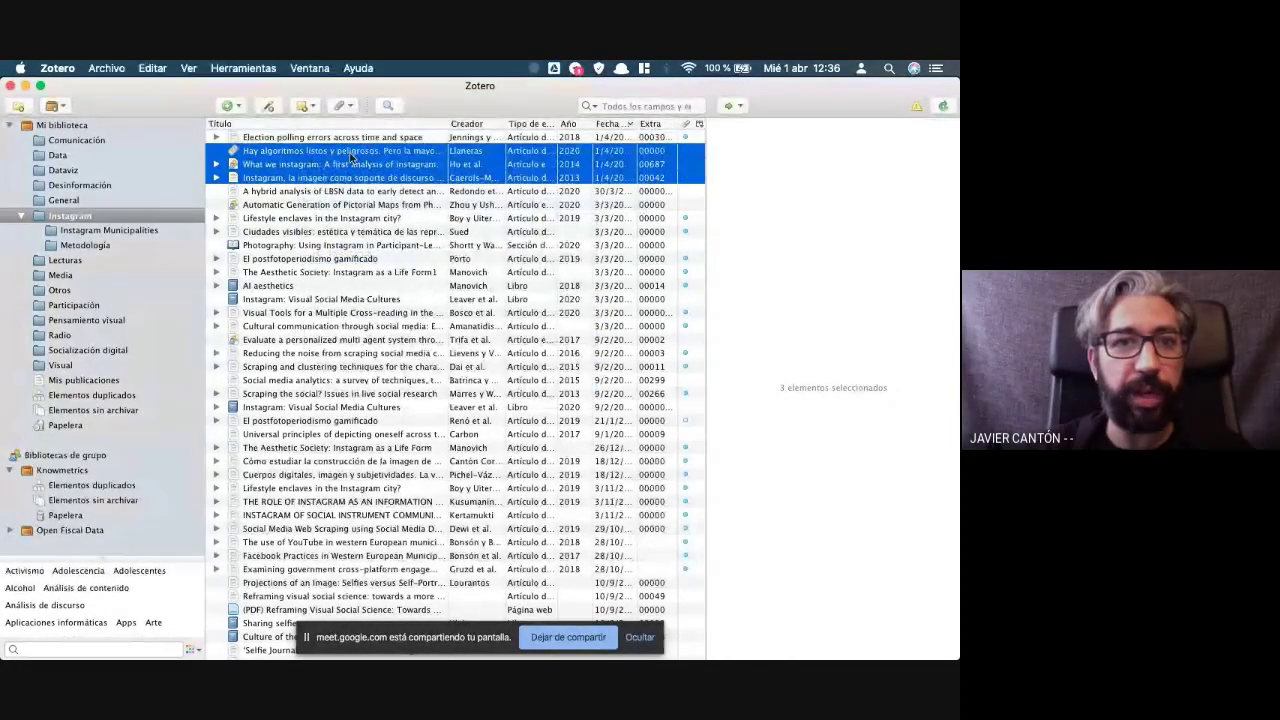
# Move the browser-saved item "Election polling errors across time and space" to the trash
pyautogui.click(314, 141)
pyautogui.rightClick(314, 141)
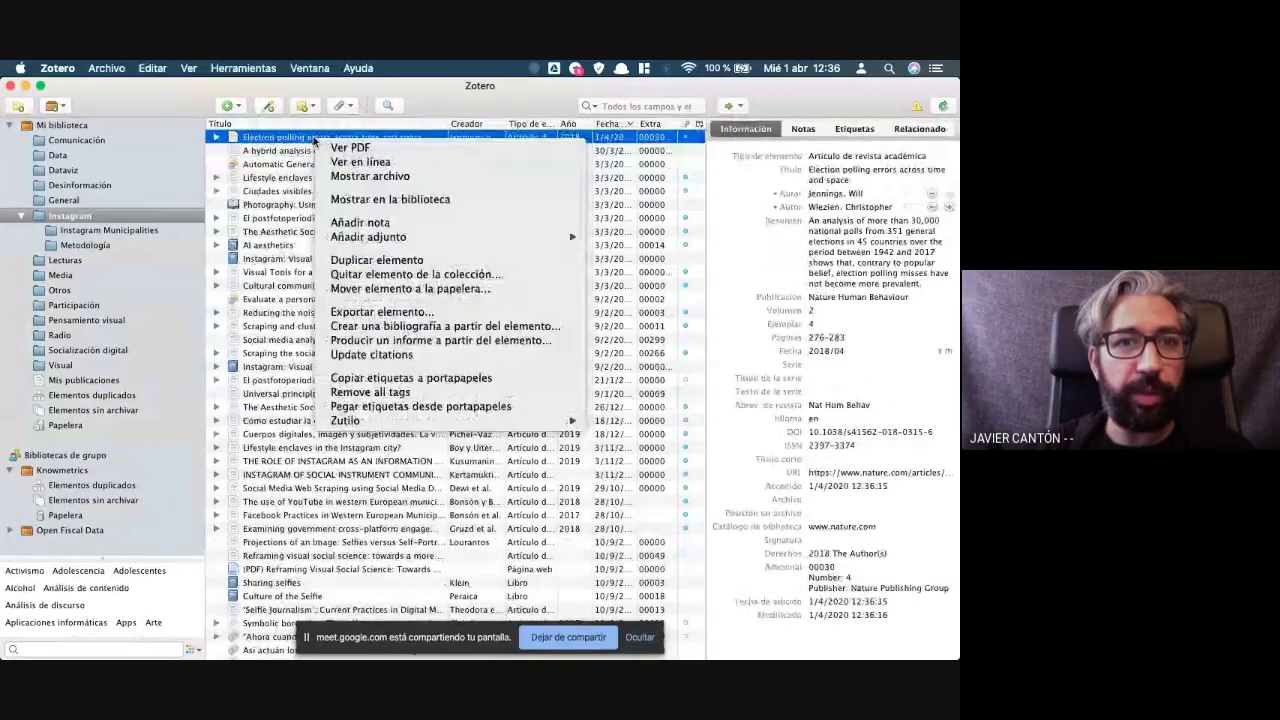
pyautogui.moveTo(461, 246)
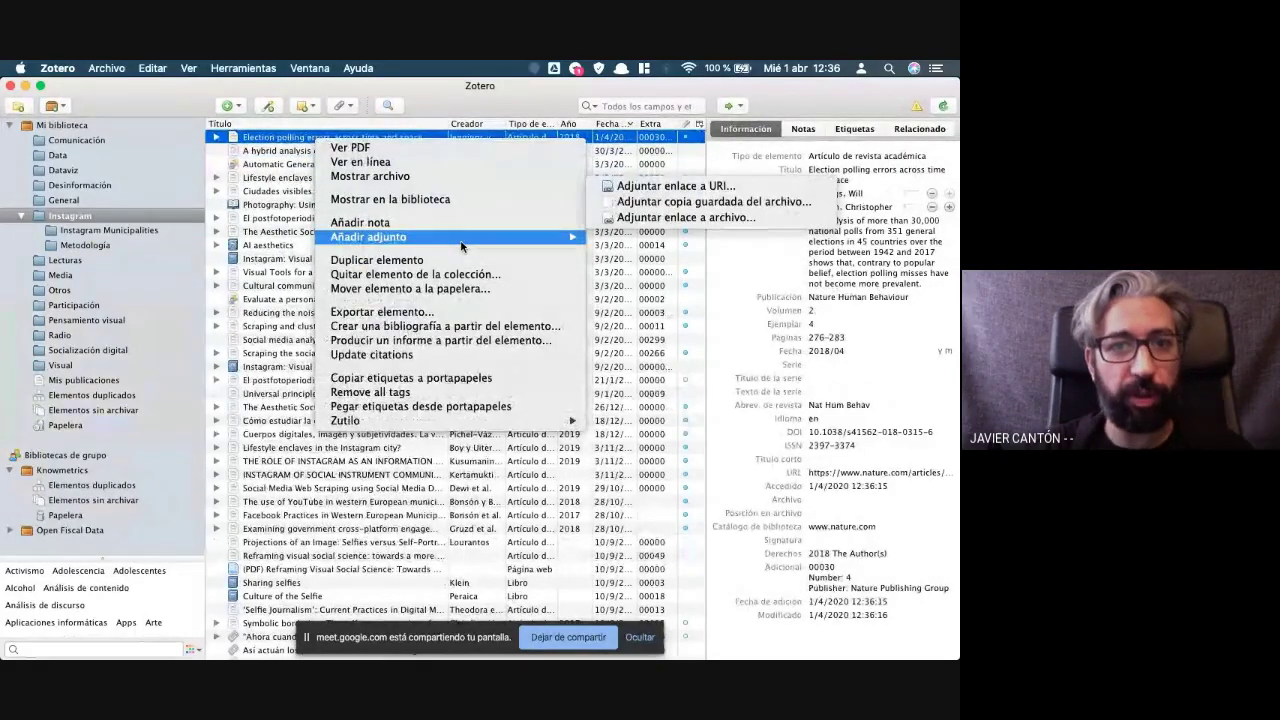
pyautogui.click(465, 289)
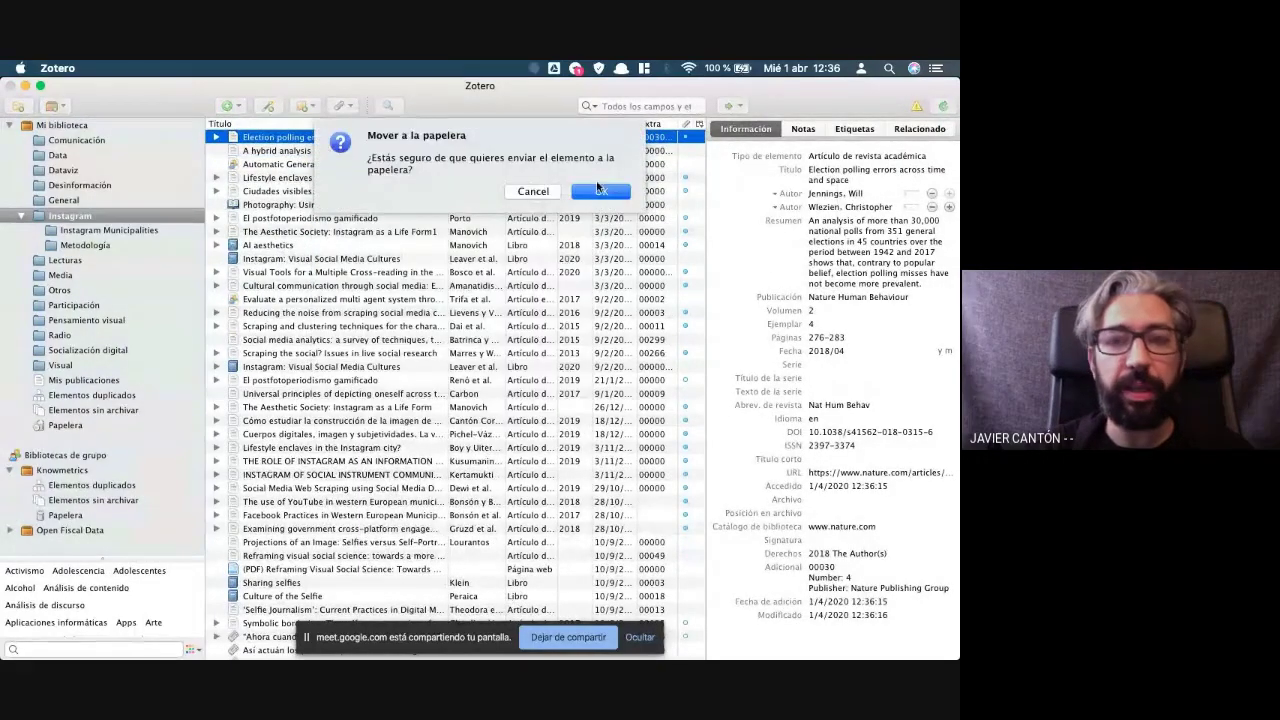
pyautogui.click(596, 191)
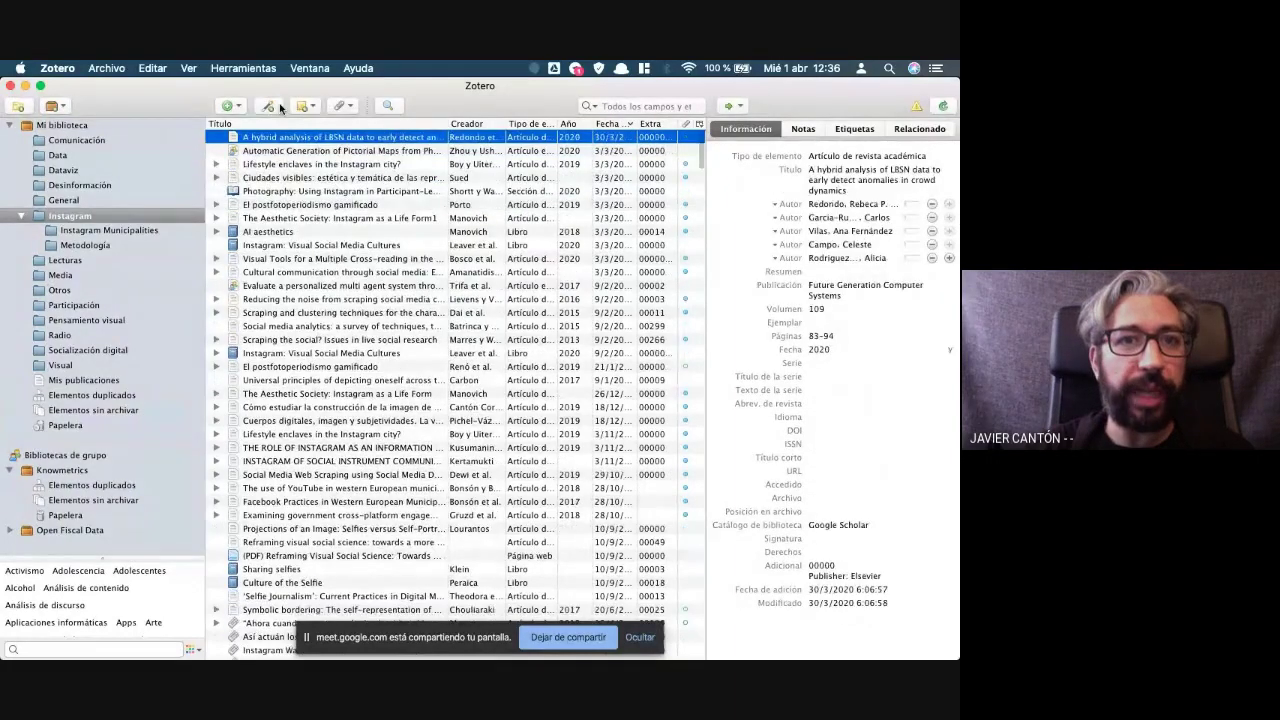
pyautogui.click(279, 104)
pyautogui.press('super+v')
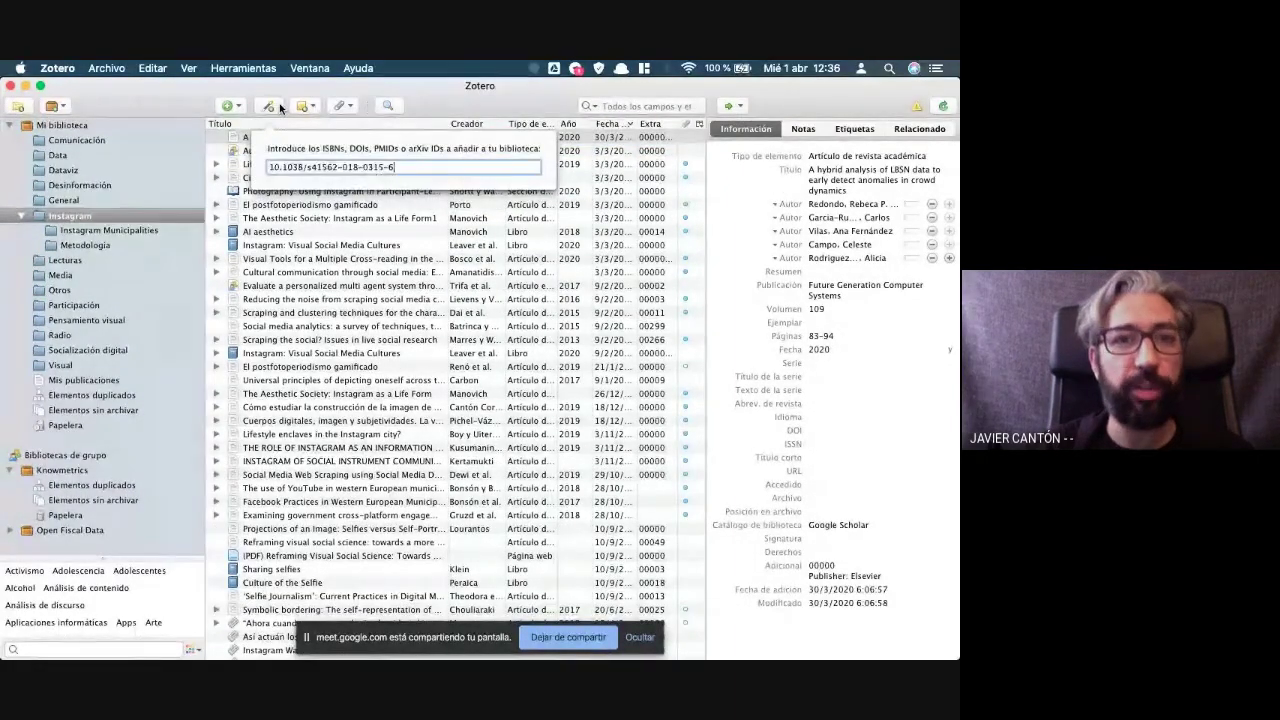
pyautogui.press('Return')
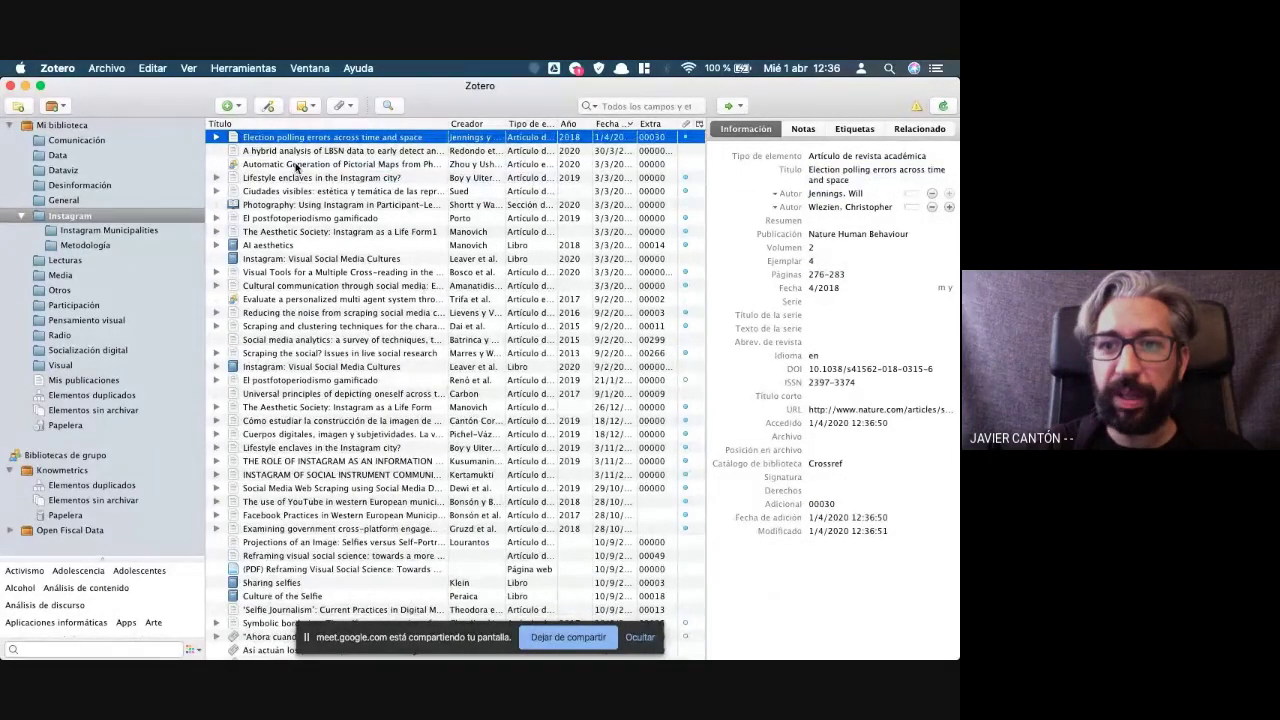
pyautogui.click(271, 153)
pyautogui.click(285, 136)
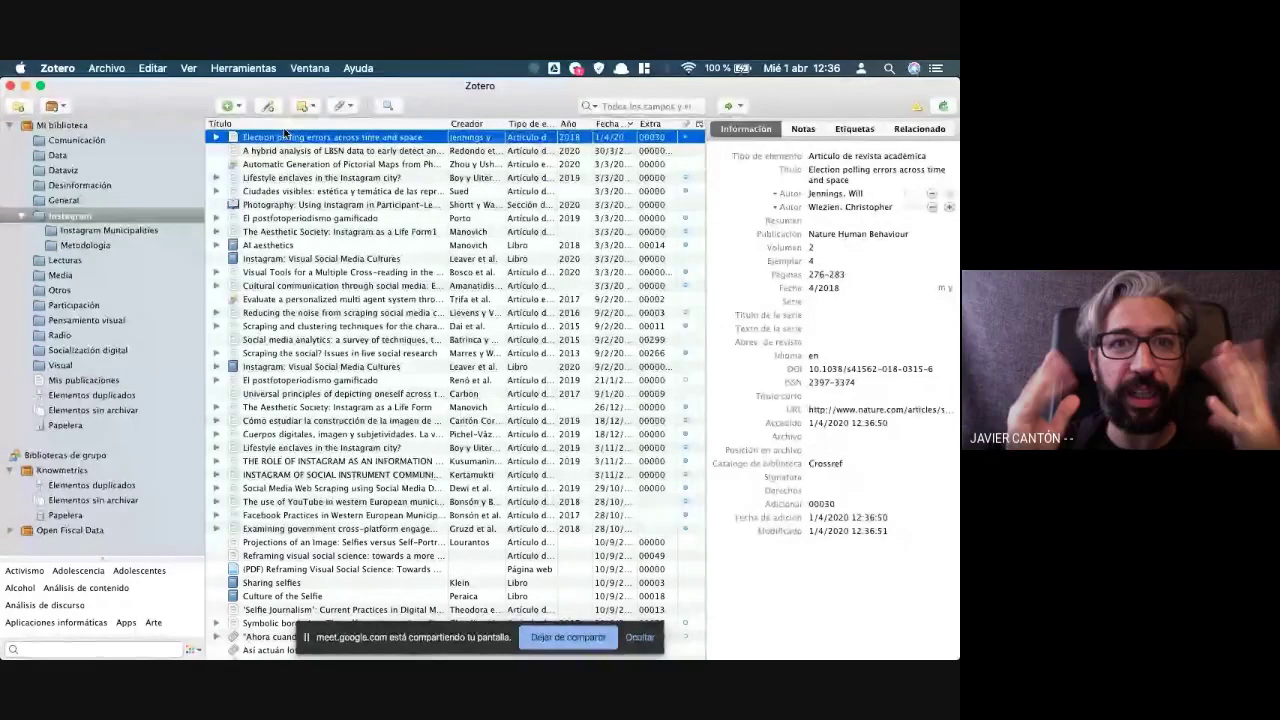
# Move the "Election polling errors across time and space" item added by DOI to the trash
pyautogui.rightClick(297, 138)
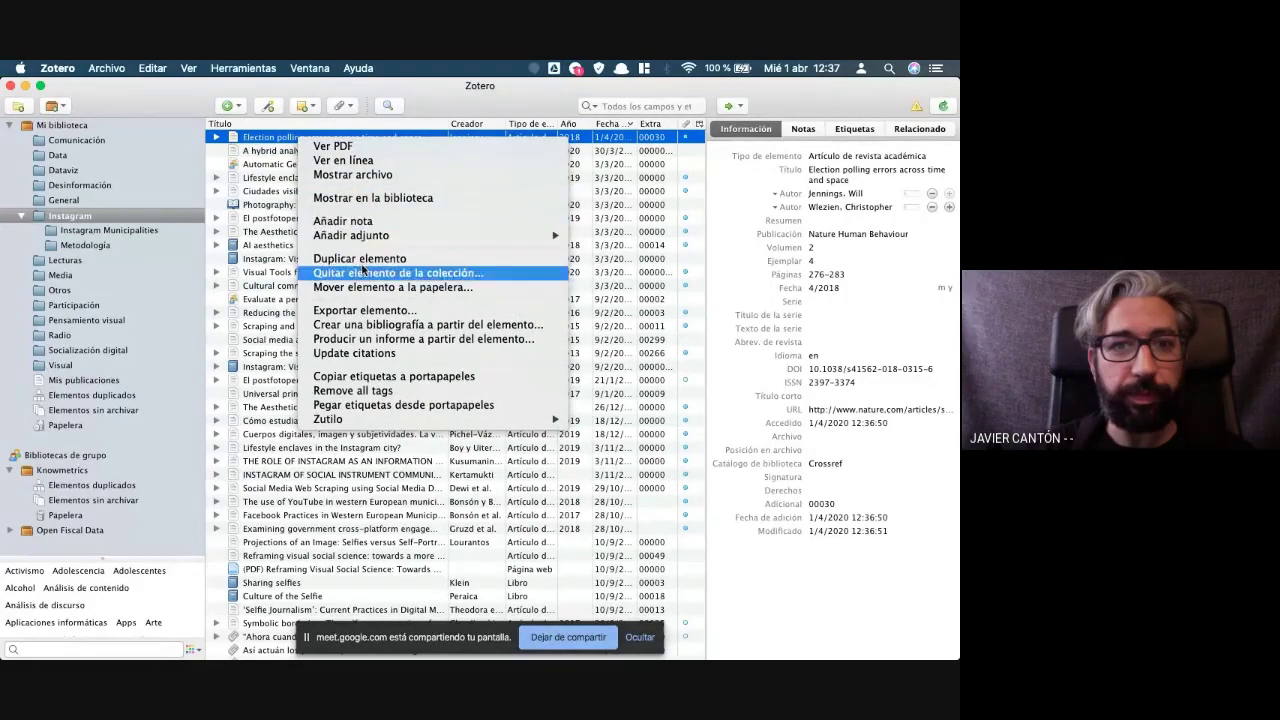
pyautogui.click(375, 287)
pyautogui.click(599, 193)
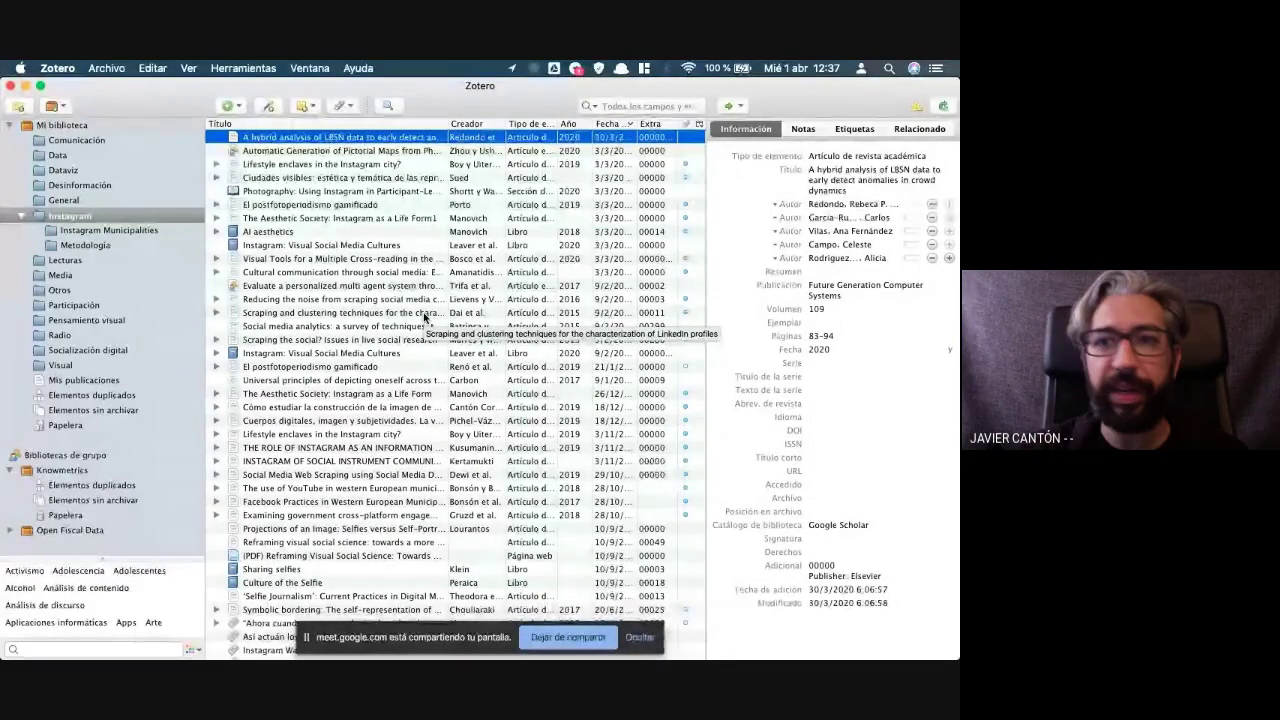
# Switch to Word and write "Como dice el profesor Manovich" in the blank document
pyautogui.press('super+Tab')
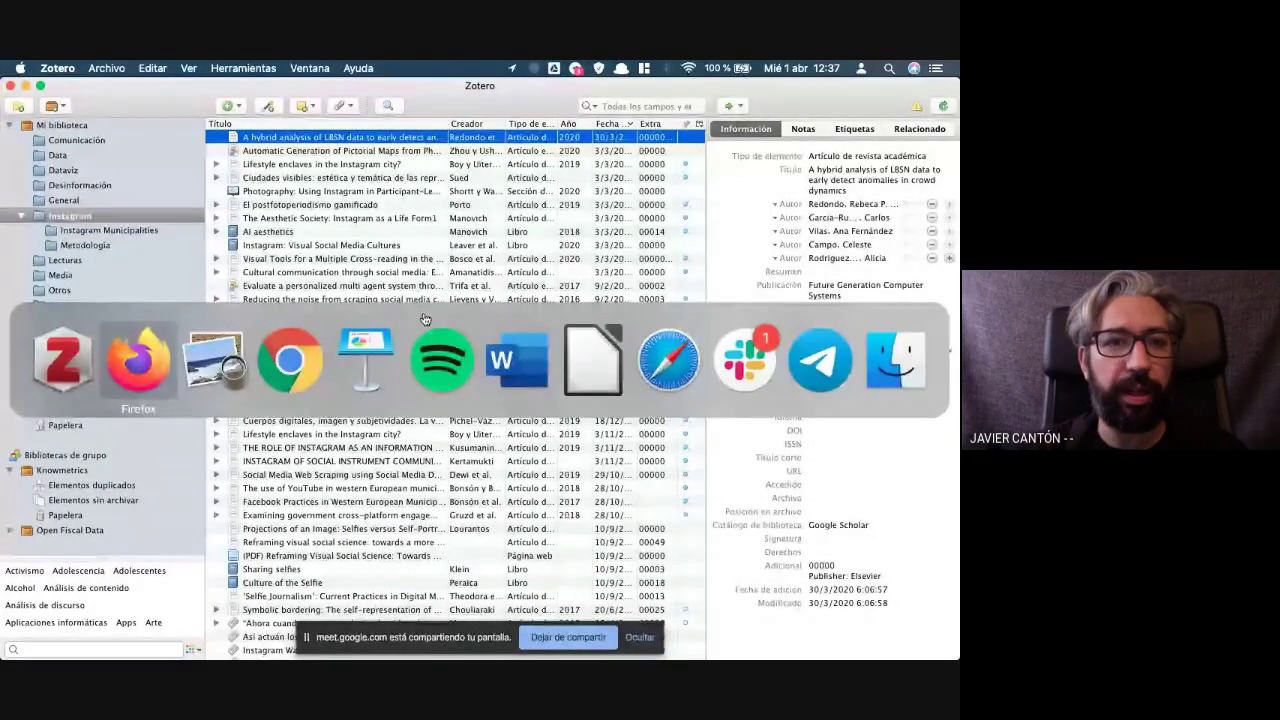
pyautogui.press('super+Tab')
pyautogui.press('super+Tab')
pyautogui.press('super+Tab')
pyautogui.press('super+Tab')
pyautogui.press('super+Tab')
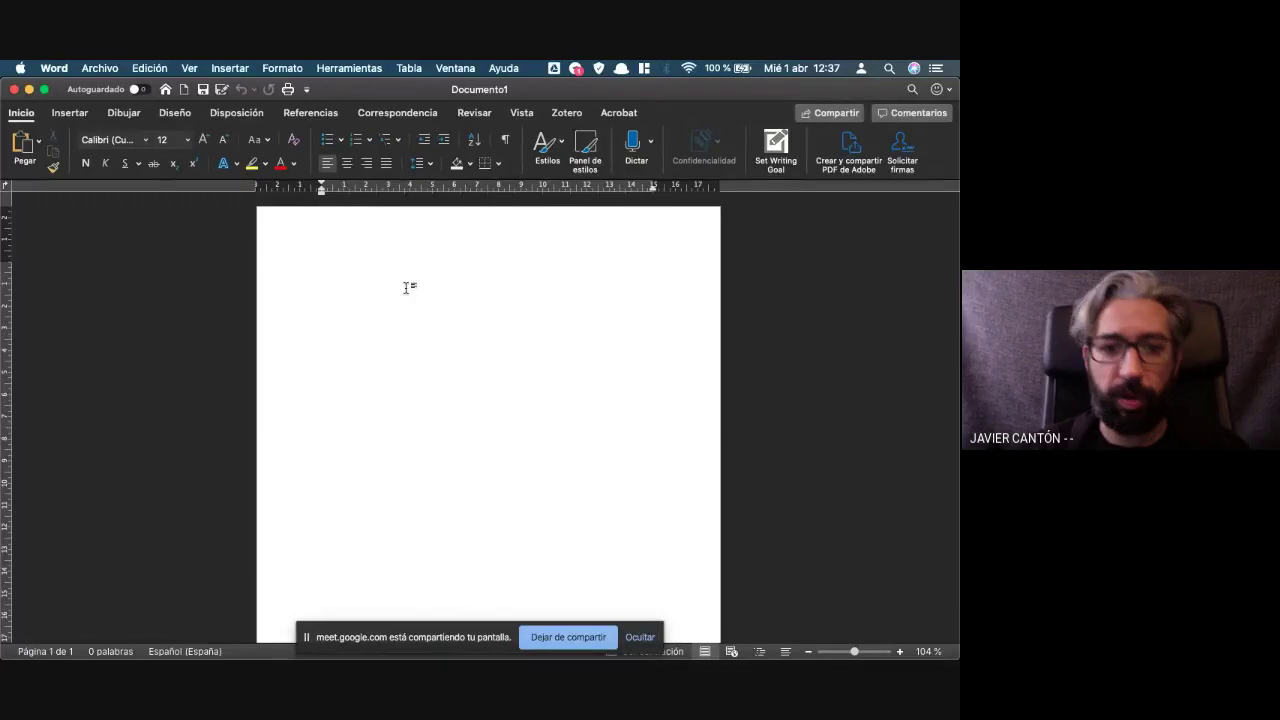
pyautogui.write('Como dice el profesor Manovich')
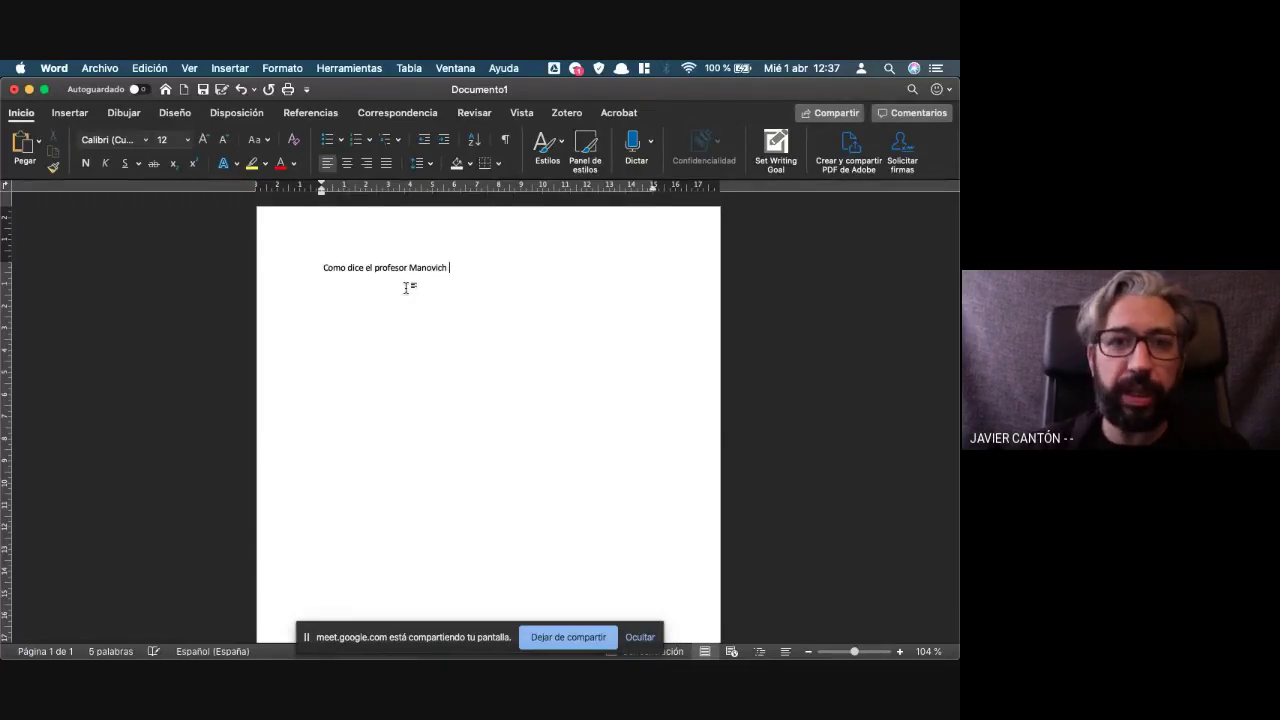
# Start a Zotero citation, accepting American Psychological Association 7th edition, Español (España) and citations stored as fields
pyautogui.click(568, 113)
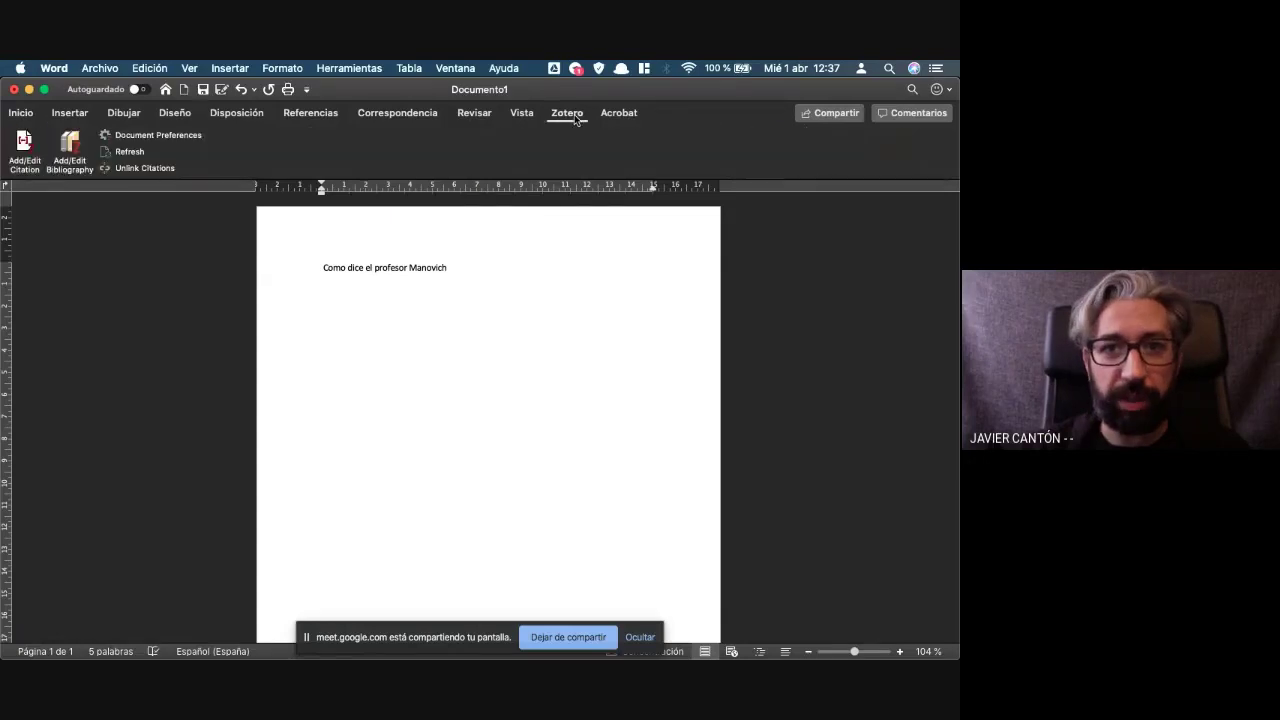
pyautogui.click(6, 149)
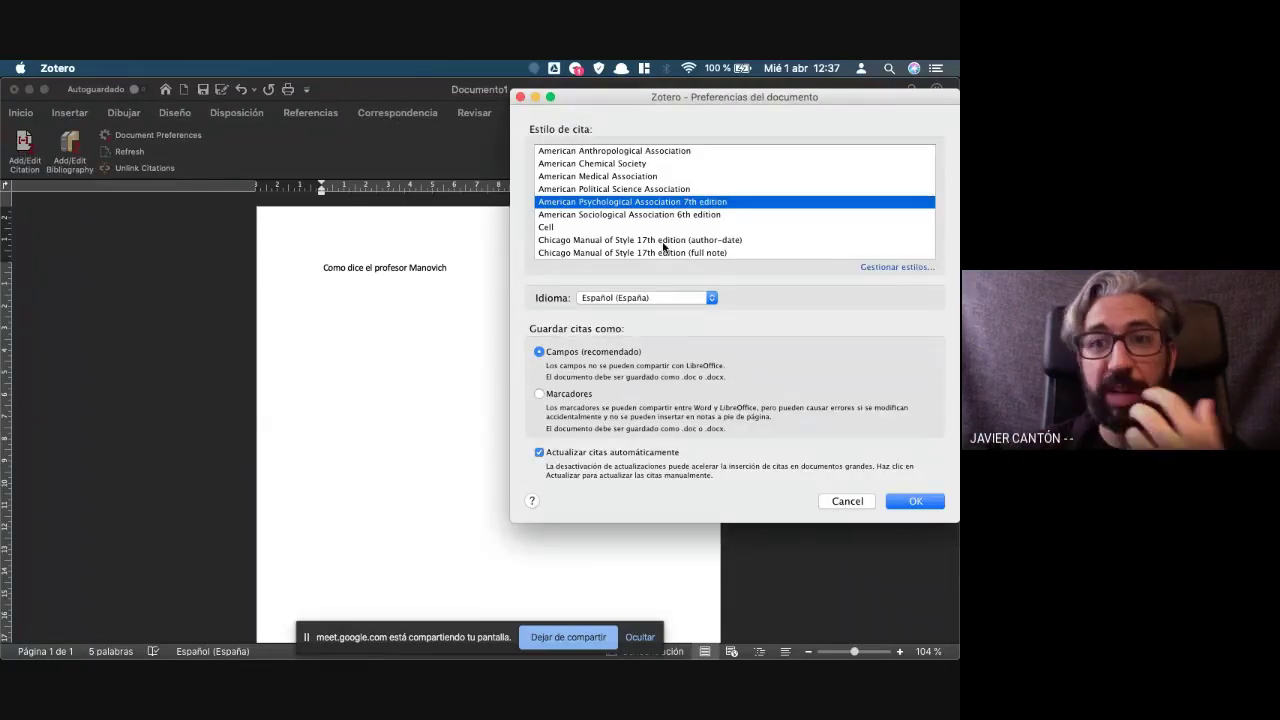
pyautogui.scroll(-2, 667, 195)
pyautogui.scroll(2, 667, 193)
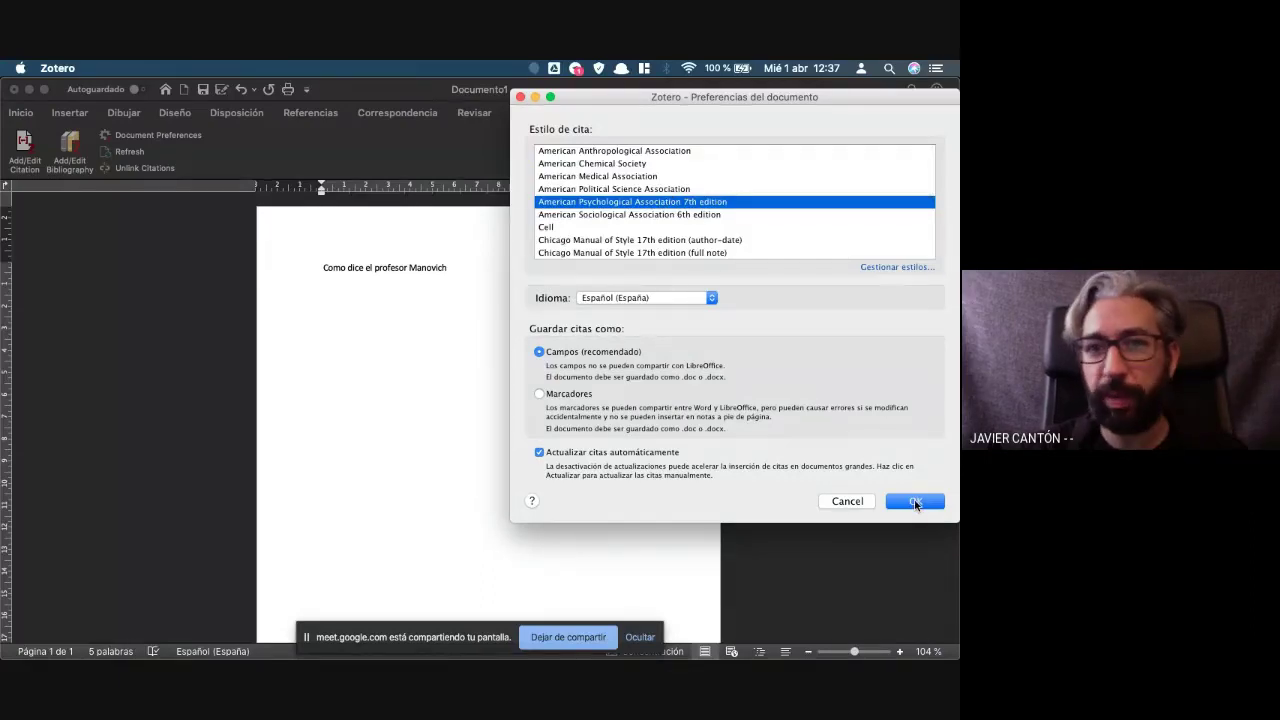
pyautogui.click(915, 502)
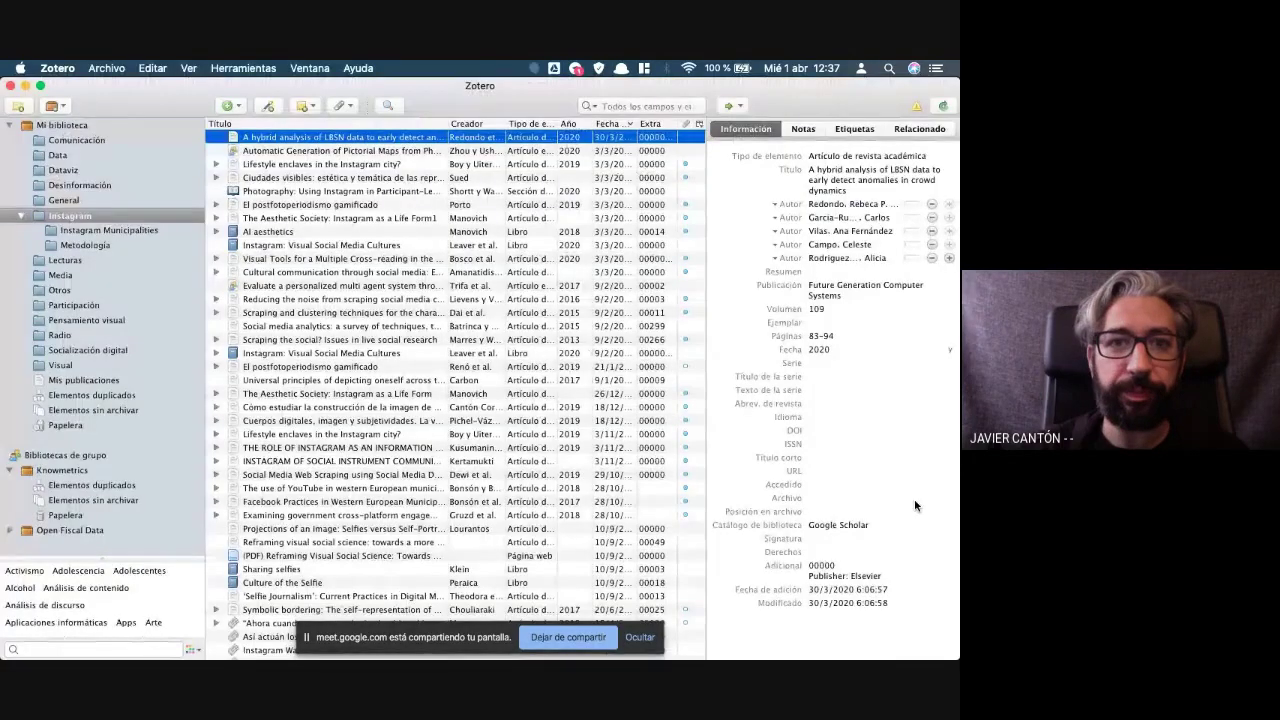
# Insert a citation of Manovich's "Instagram and Contemporary Image", "Media visualization" (2012) and "The Mobile Generation and Instagram Photography"
pyautogui.write('manov')
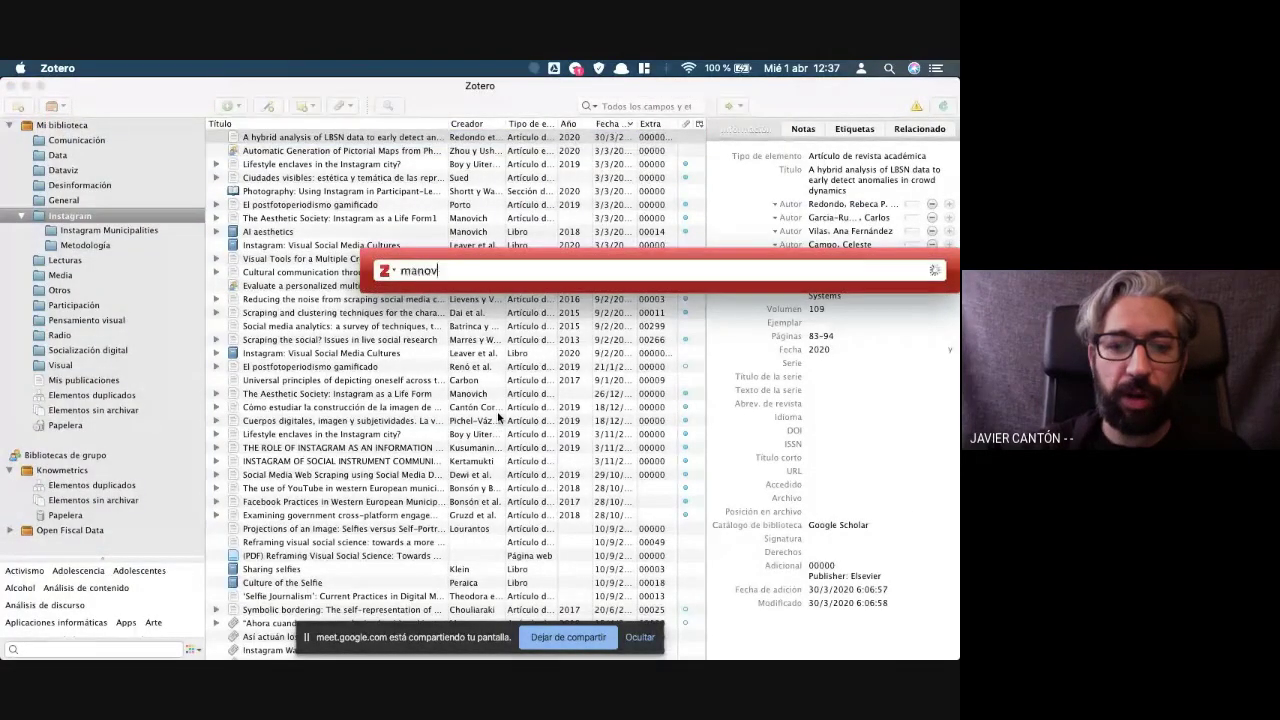
pyautogui.write('ich')
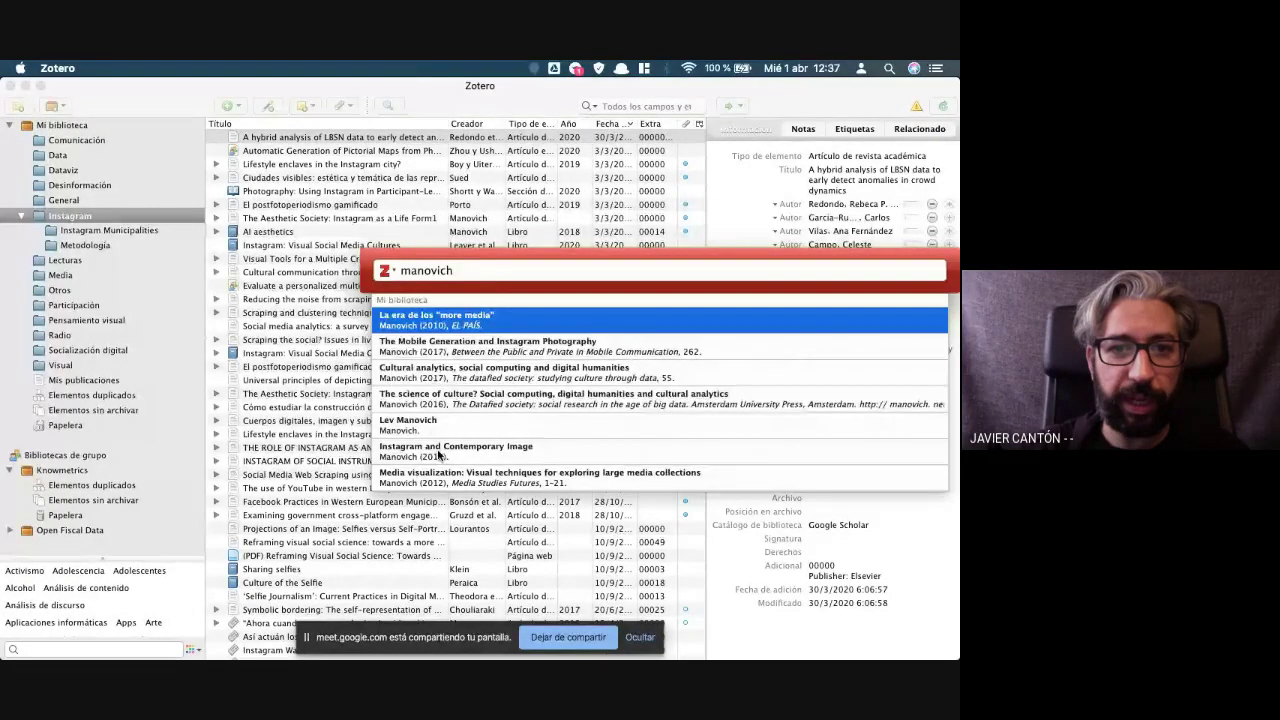
pyautogui.click(438, 455)
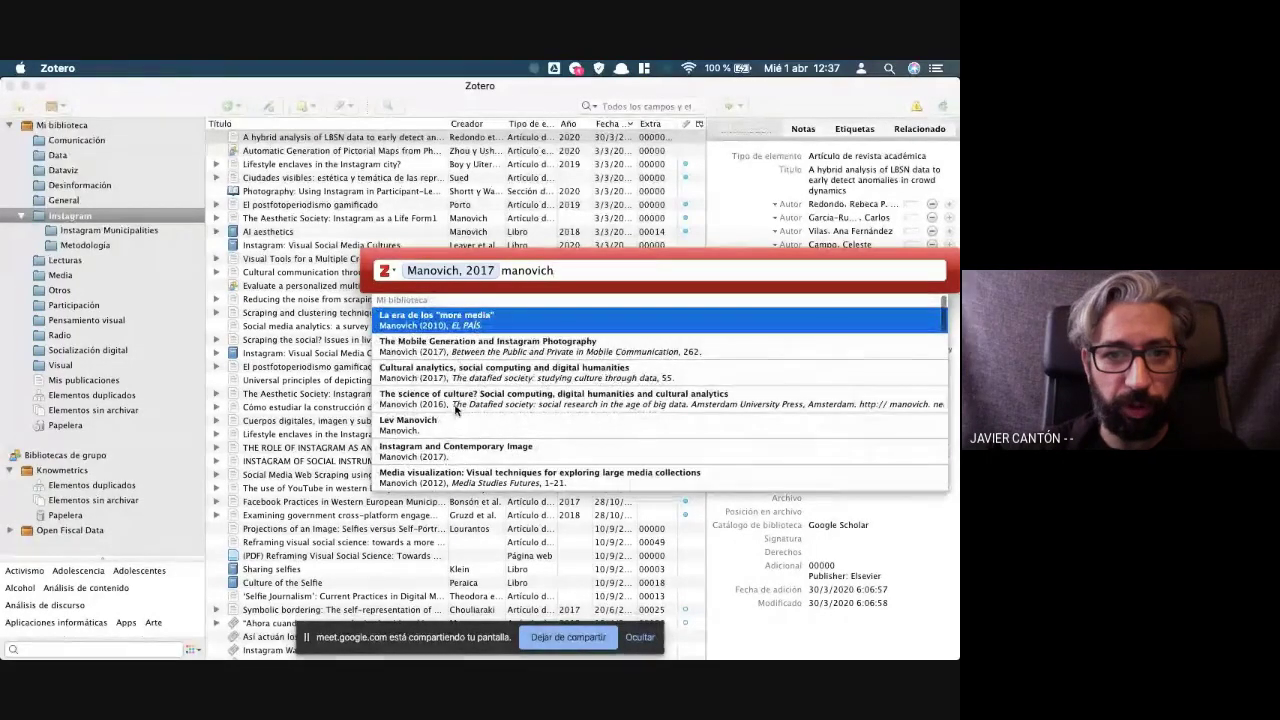
pyautogui.click(441, 477)
pyautogui.write('mano')
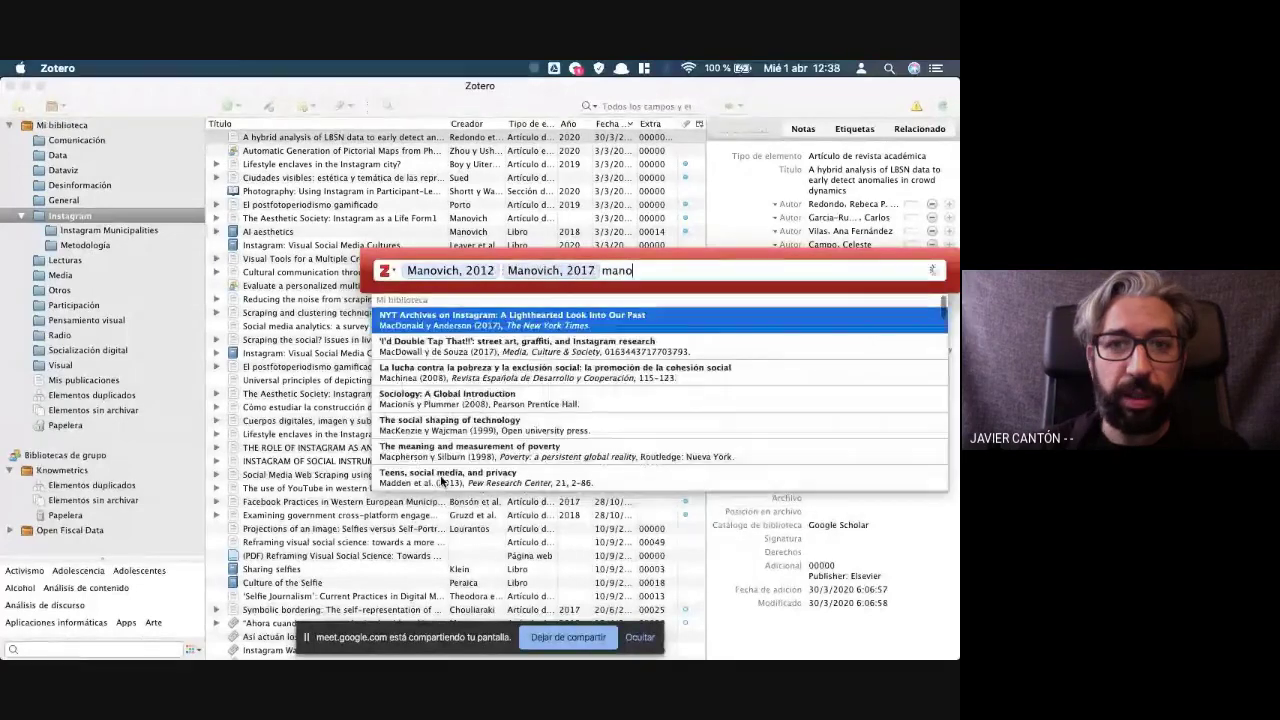
pyautogui.write('vich')
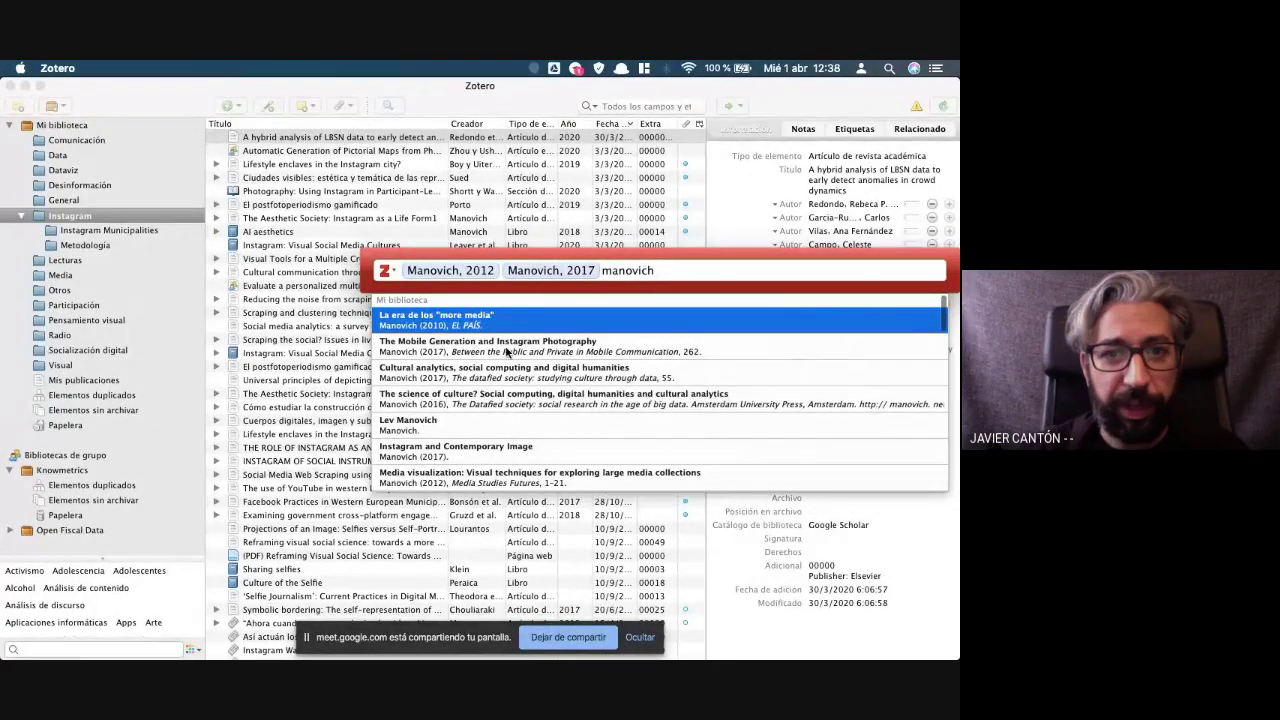
pyautogui.click(507, 352)
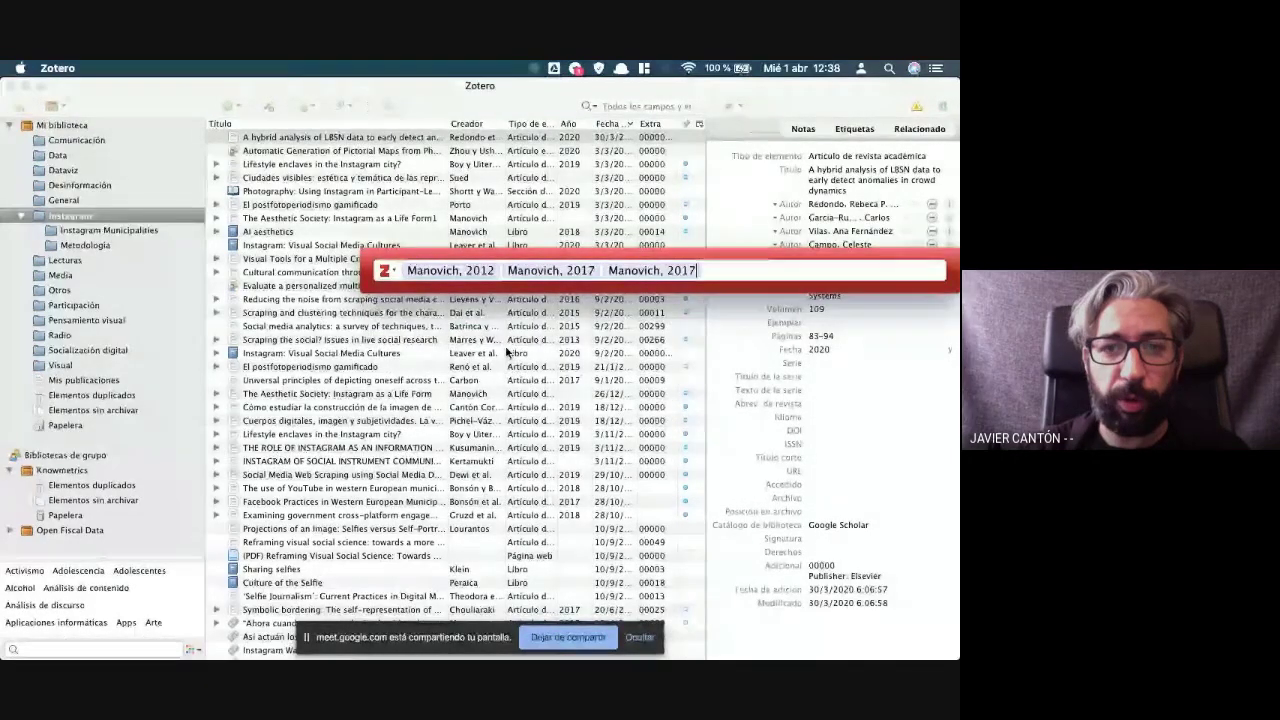
pyautogui.press('Return')
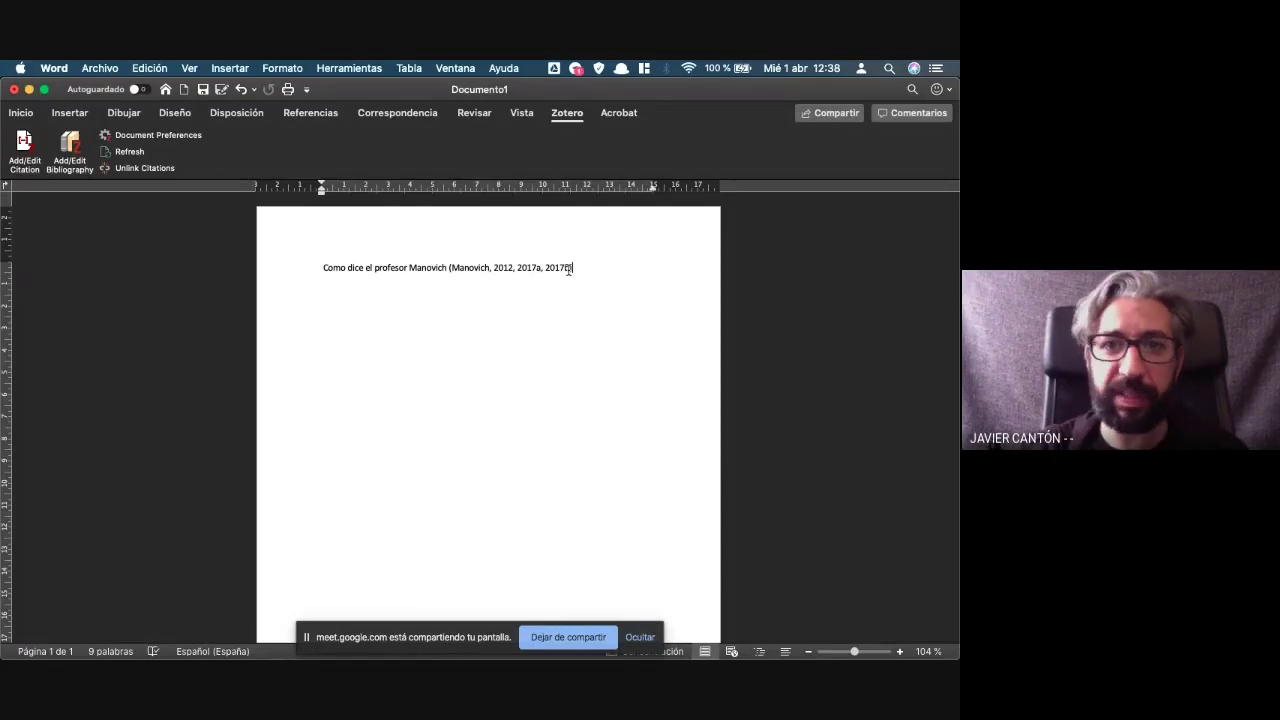
# Continue with ", y también el profesor" plus the surname, citing "Cómo estudiar la construcción de la imagen" and "Posverdad, redes sociales e islamofobia" (2019)
pyautogui.write(', y tambi')
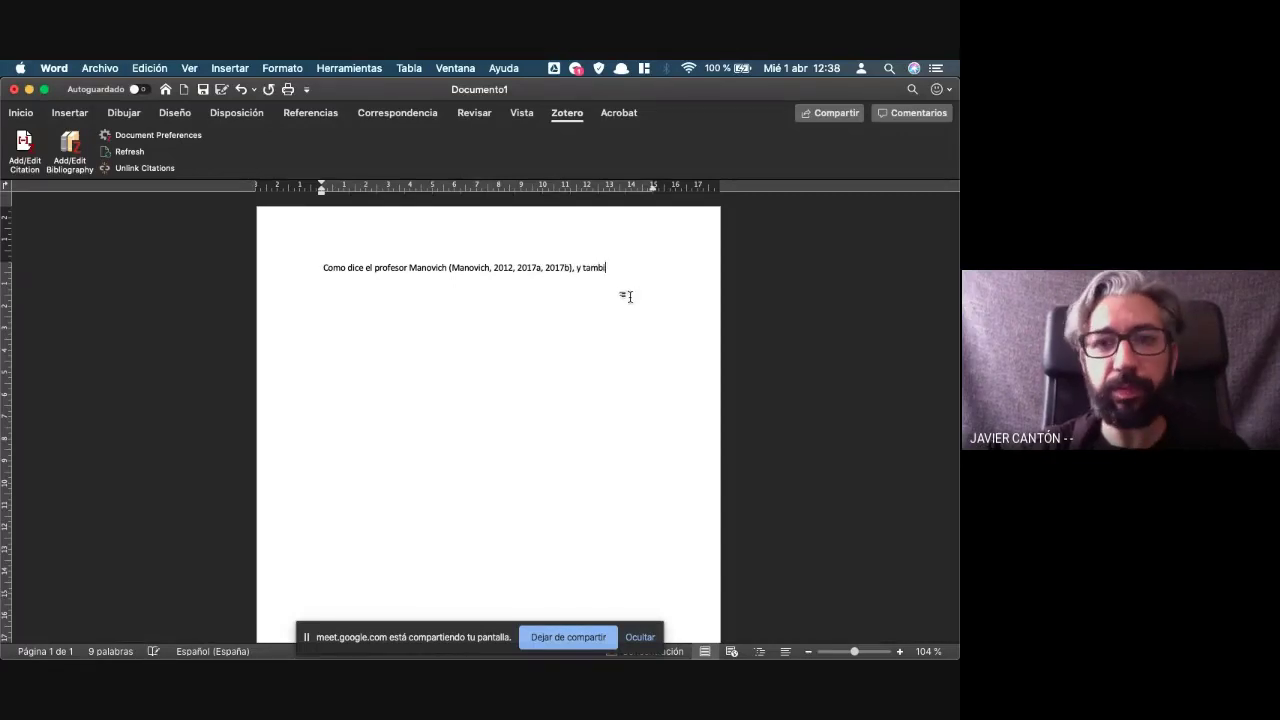
pyautogui.write('én el professor Cantón')
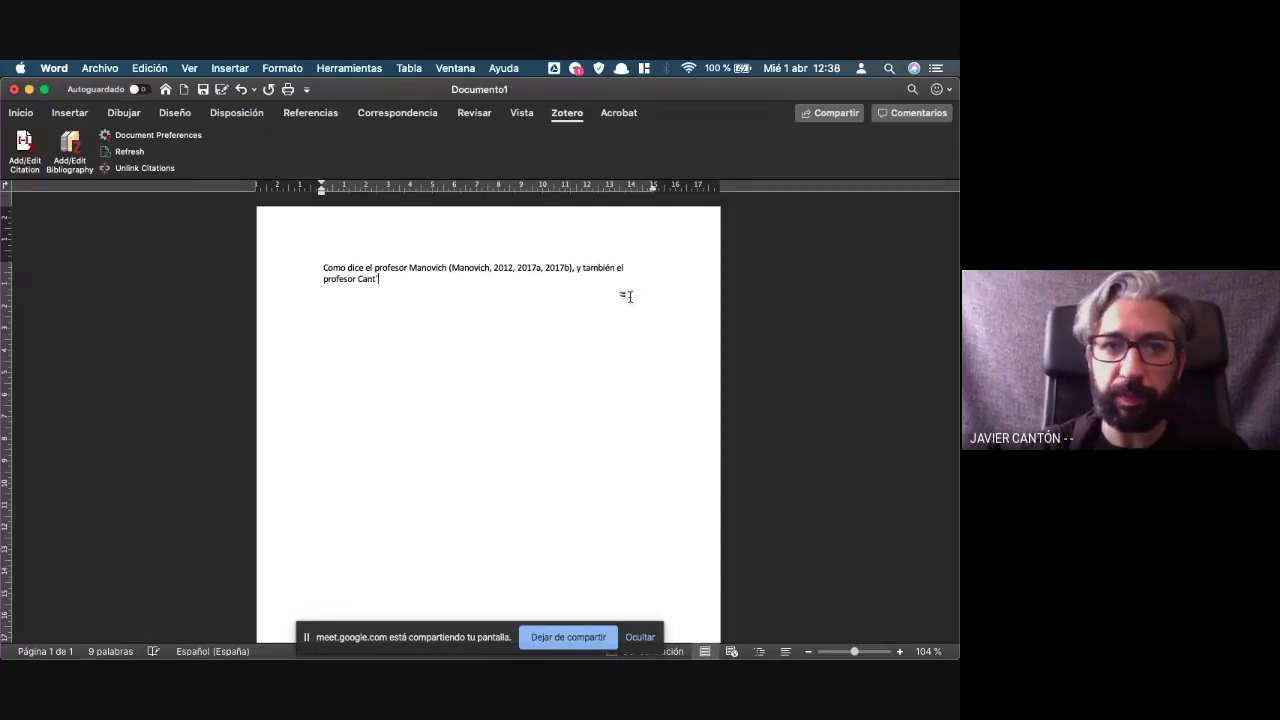
pyautogui.click(25, 143)
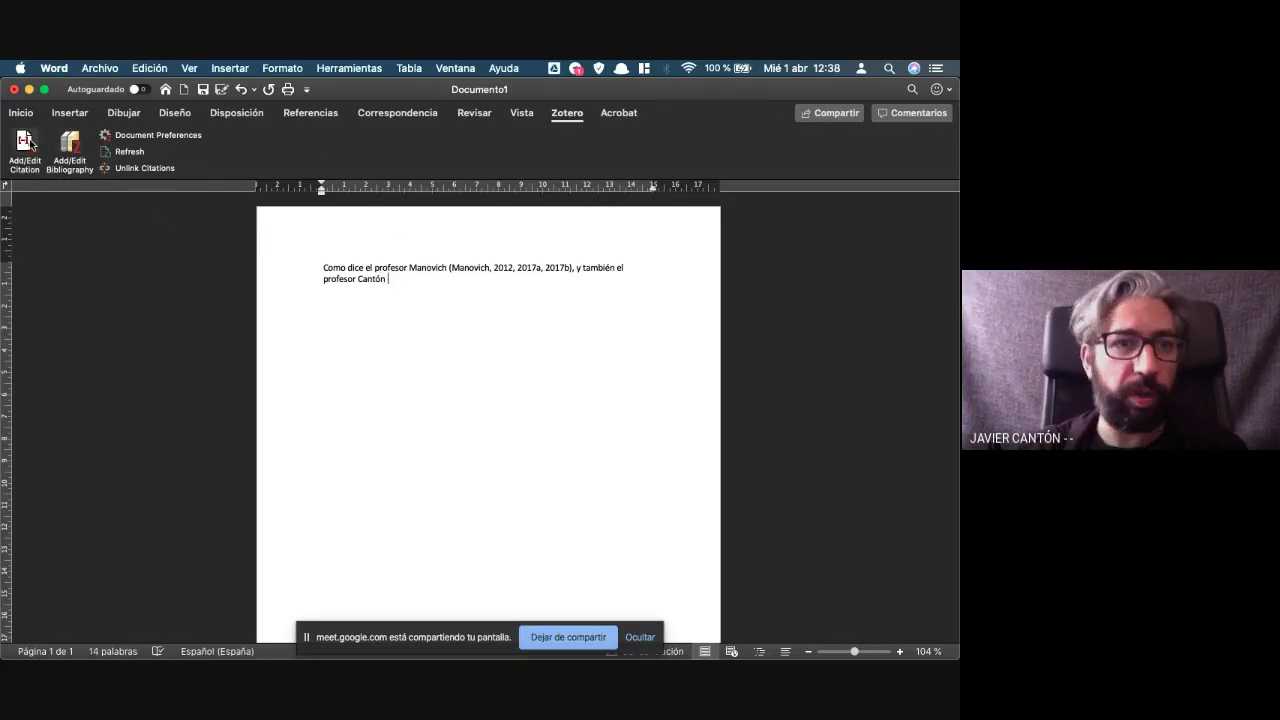
pyautogui.write('cantón')
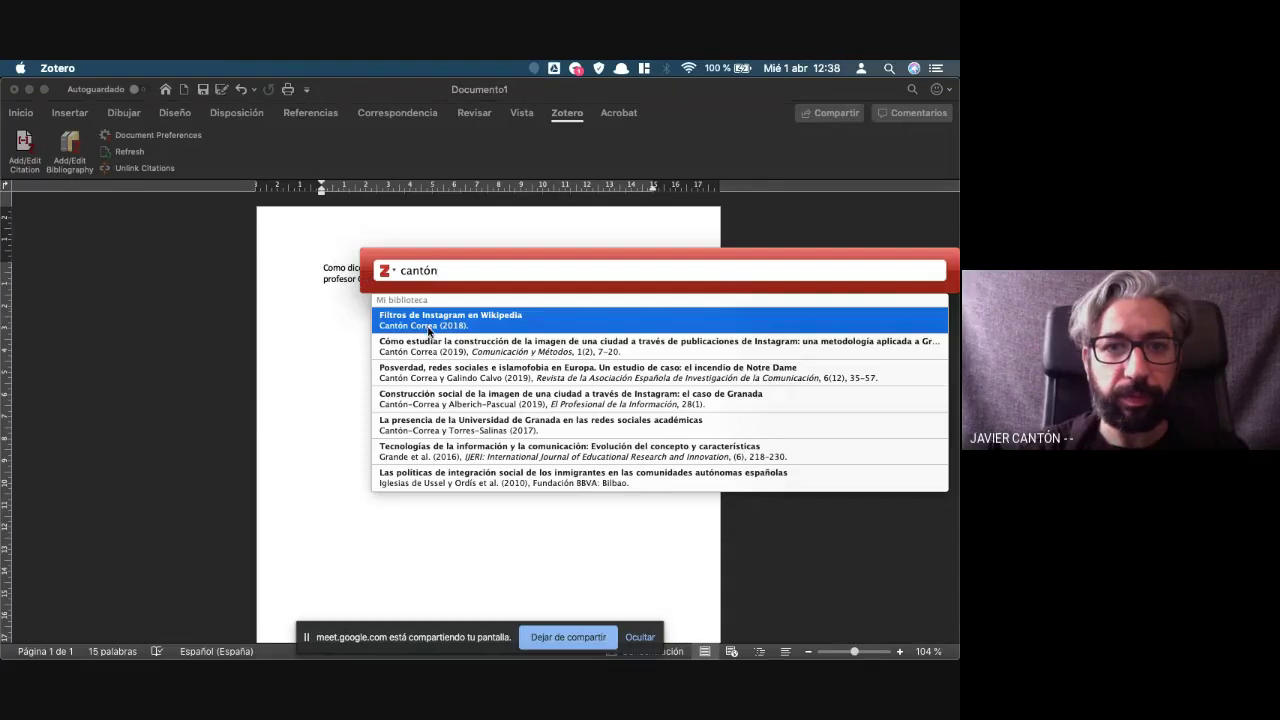
pyautogui.click(431, 349)
pyautogui.write('cantón')
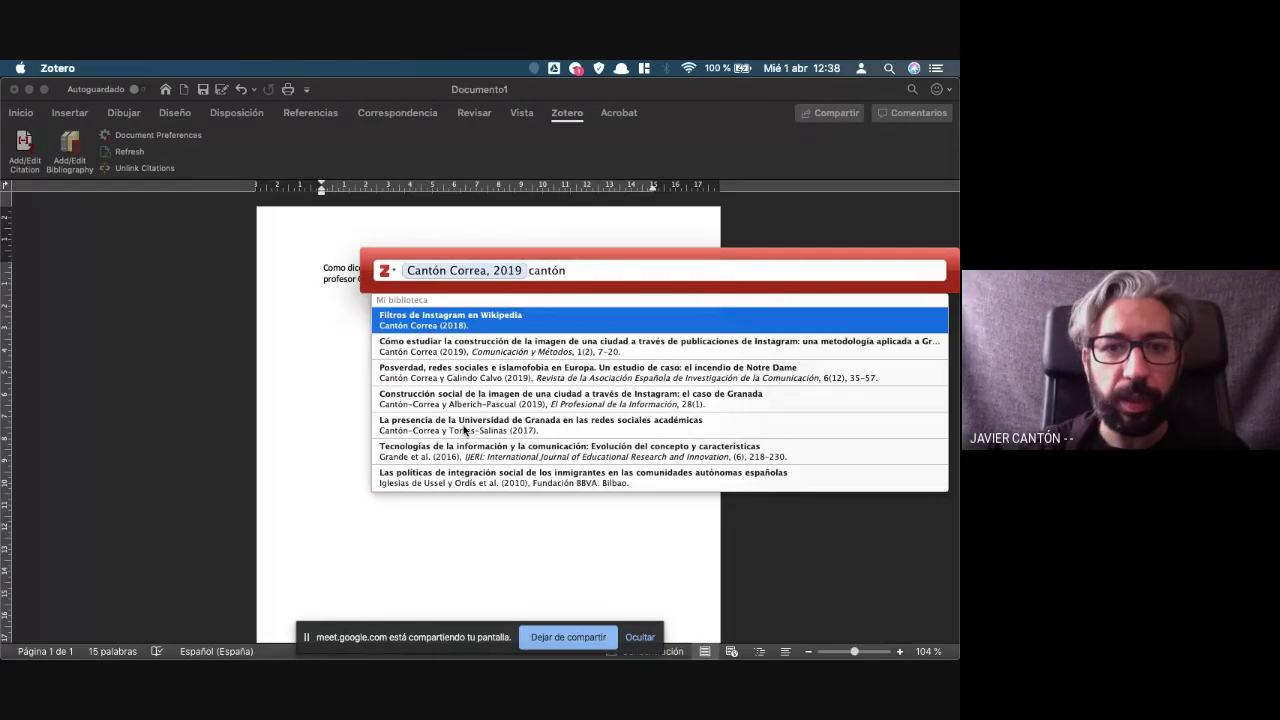
pyautogui.click(450, 378)
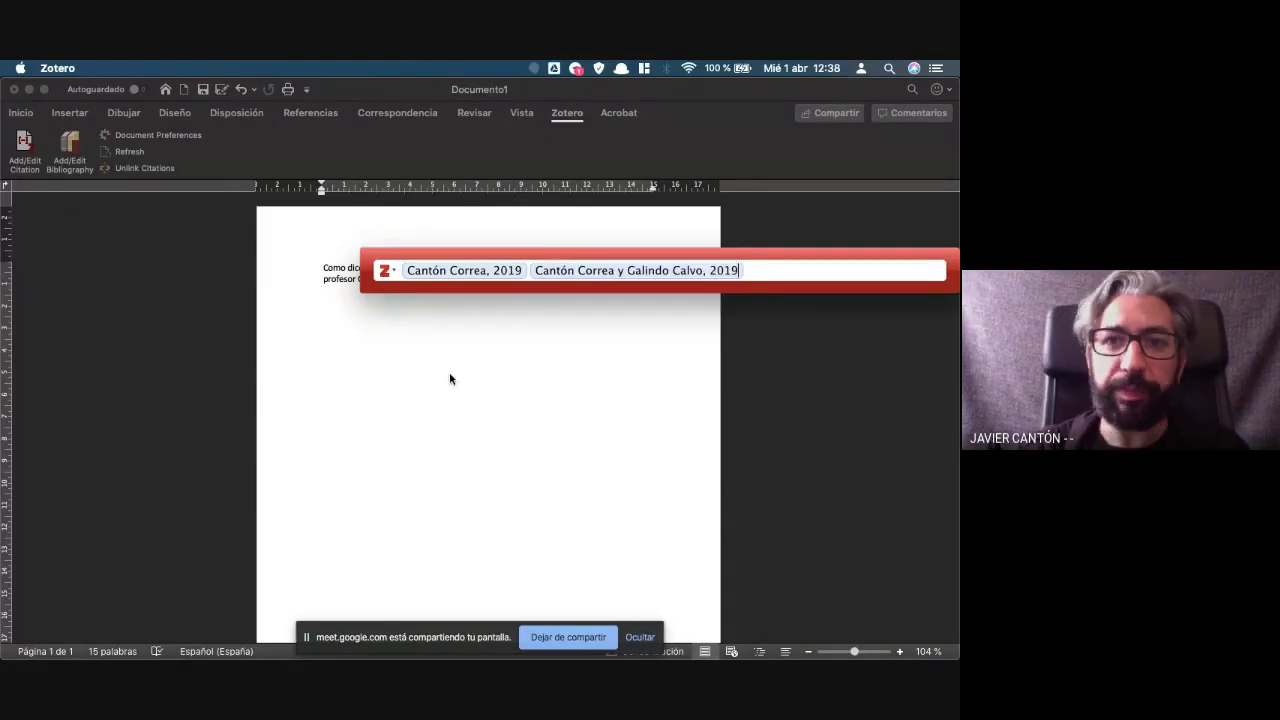
pyautogui.press('Return')
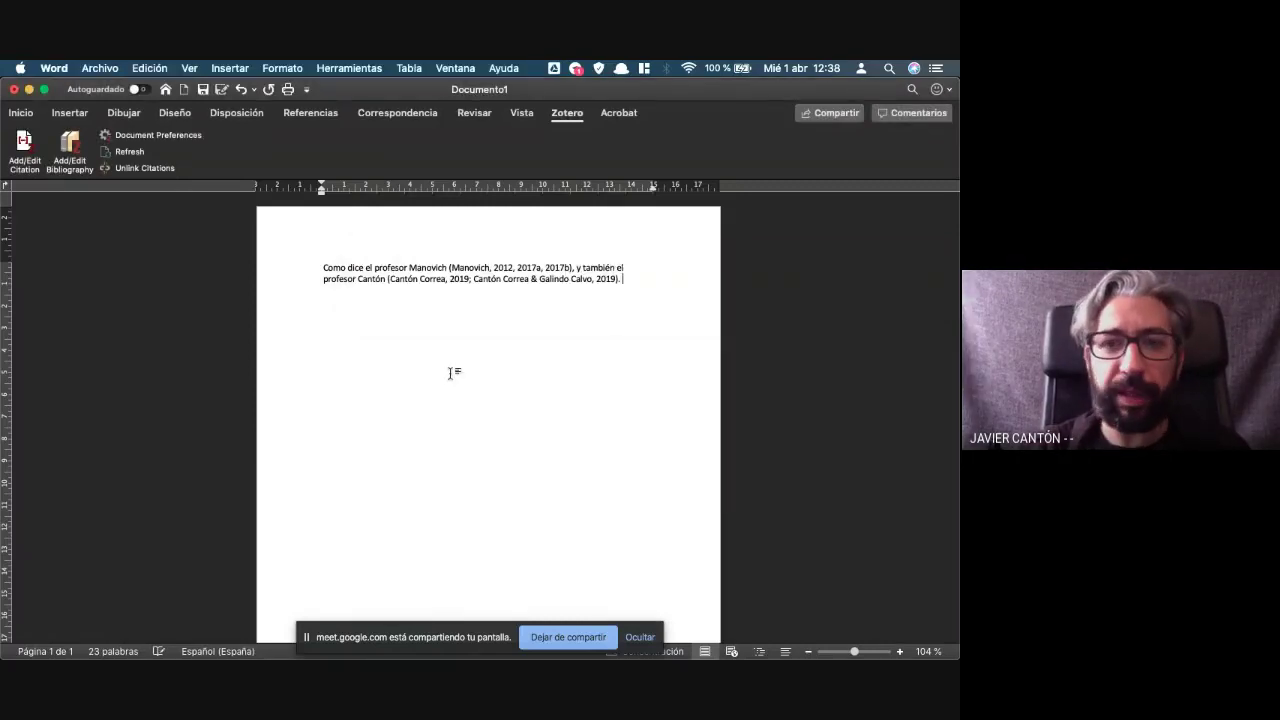
# Write "Acabamos de escribir el texto." after the citation and add a bold heading "Biblografía" below it
pyautogui.write('. Acabamos de ex')
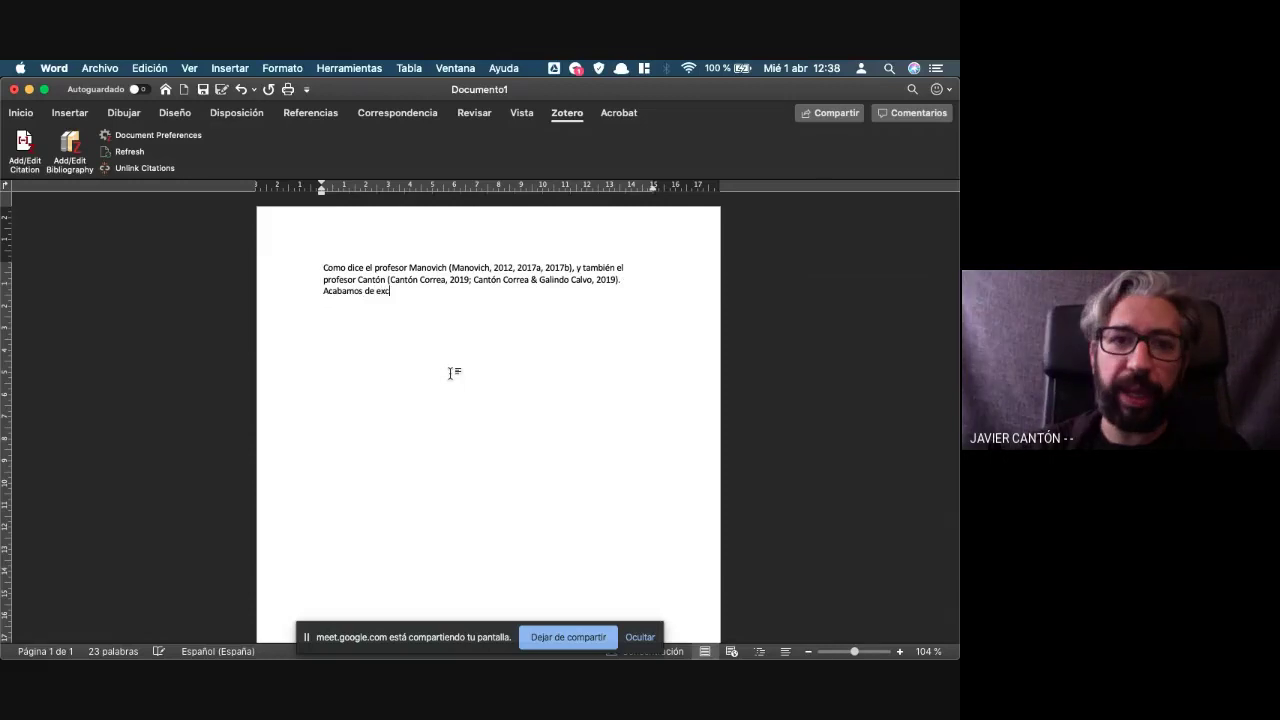
pyautogui.press('BackSpace')
pyautogui.write('scribir el texto.')
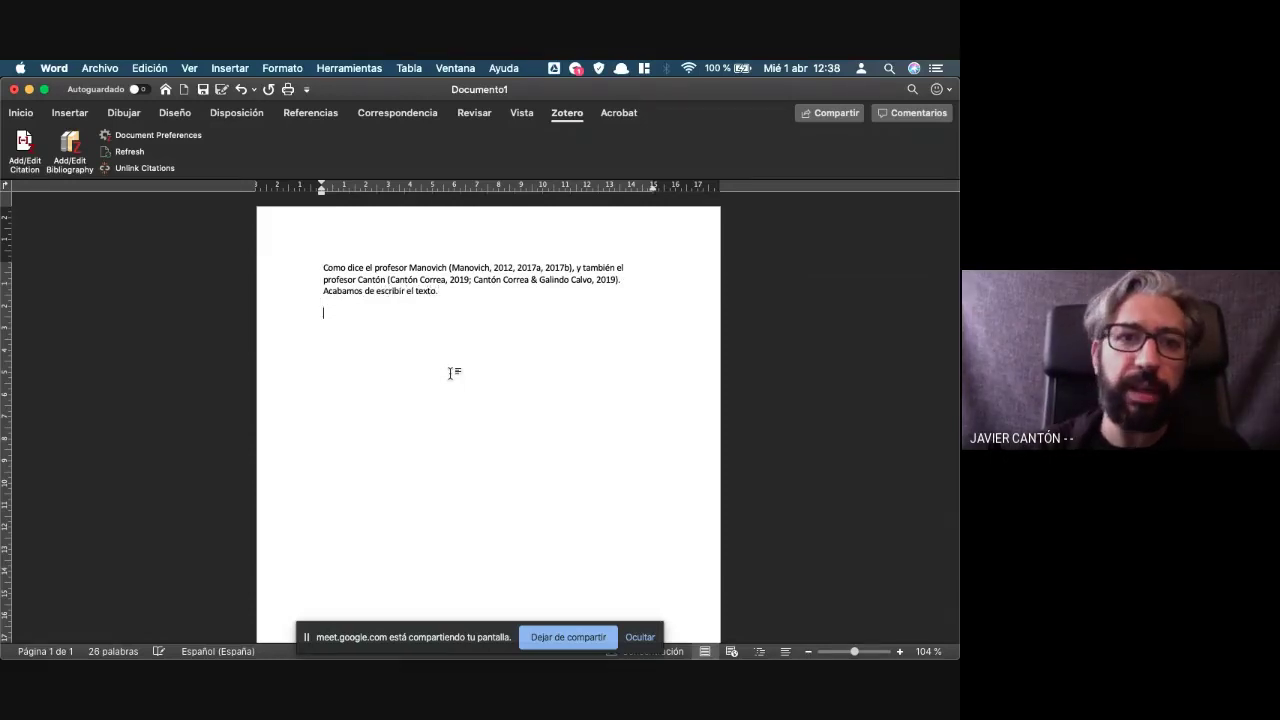
pyautogui.write('bliografía')
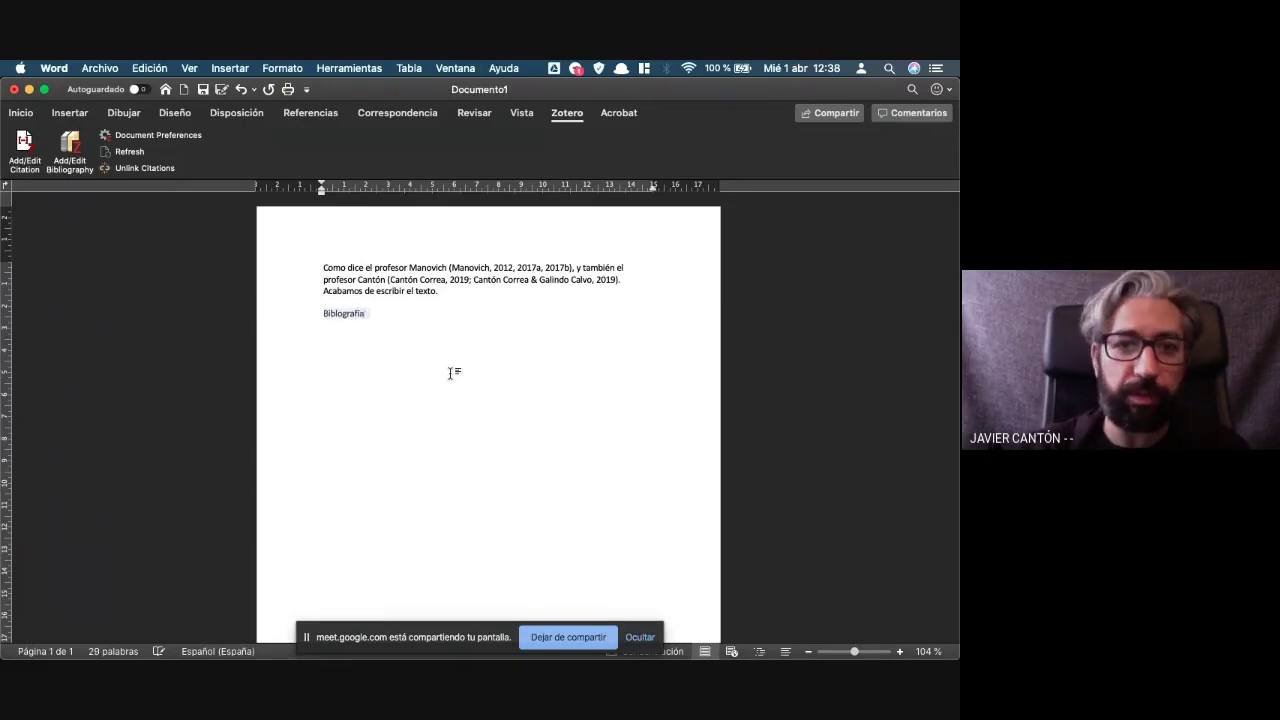
pyautogui.press('super+shift+Left')
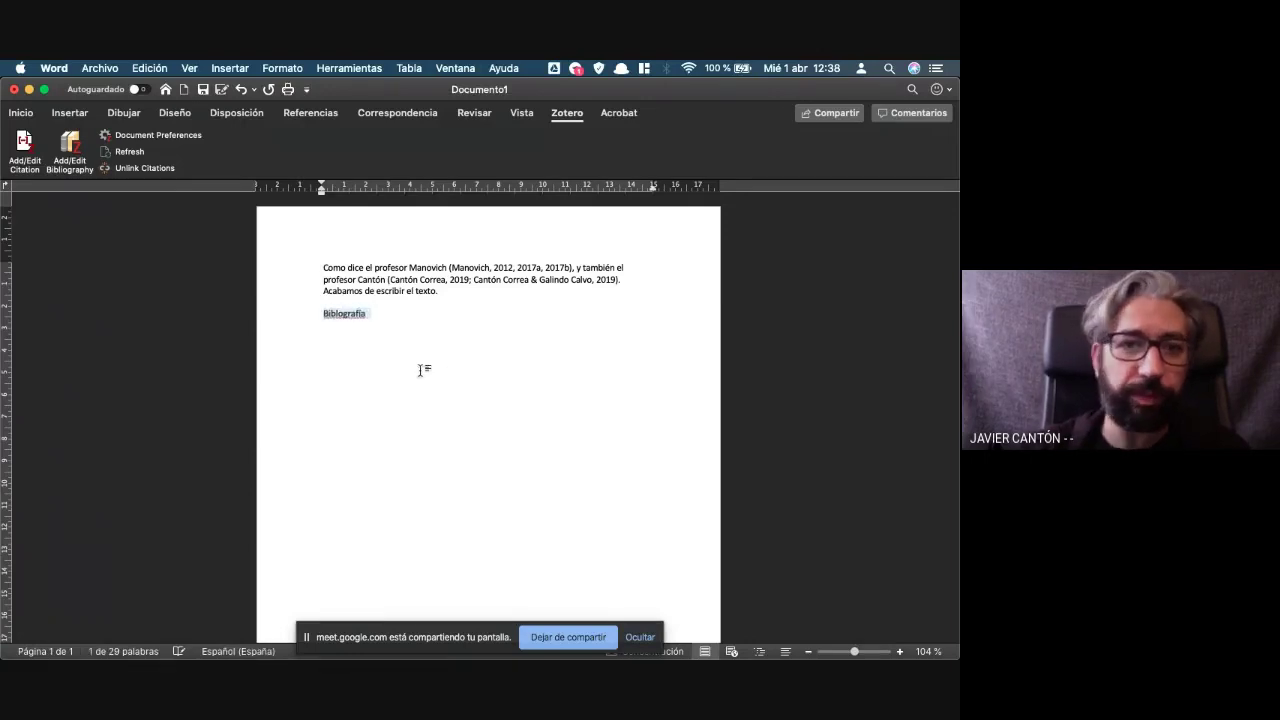
pyautogui.press('super+b')
pyautogui.press('Right')
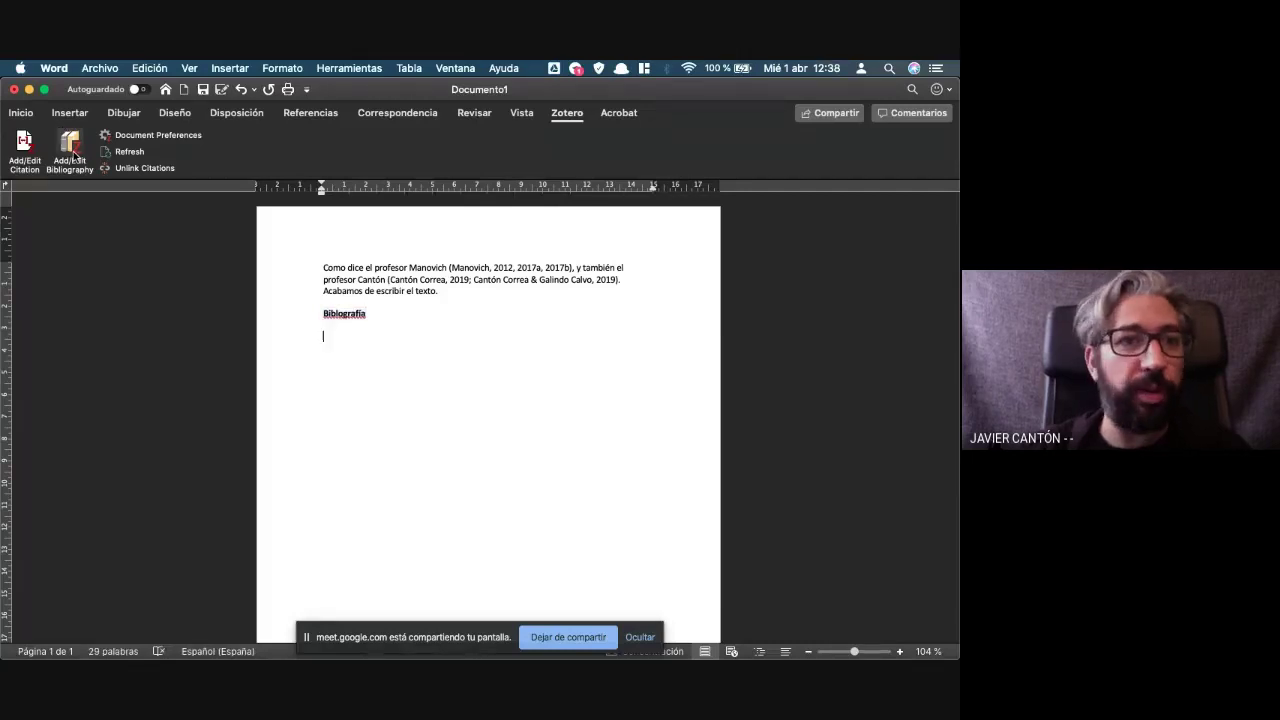
# Insert the Zotero bibliography under the heading and remove the bold formatting from its entries
pyautogui.click(73, 155)
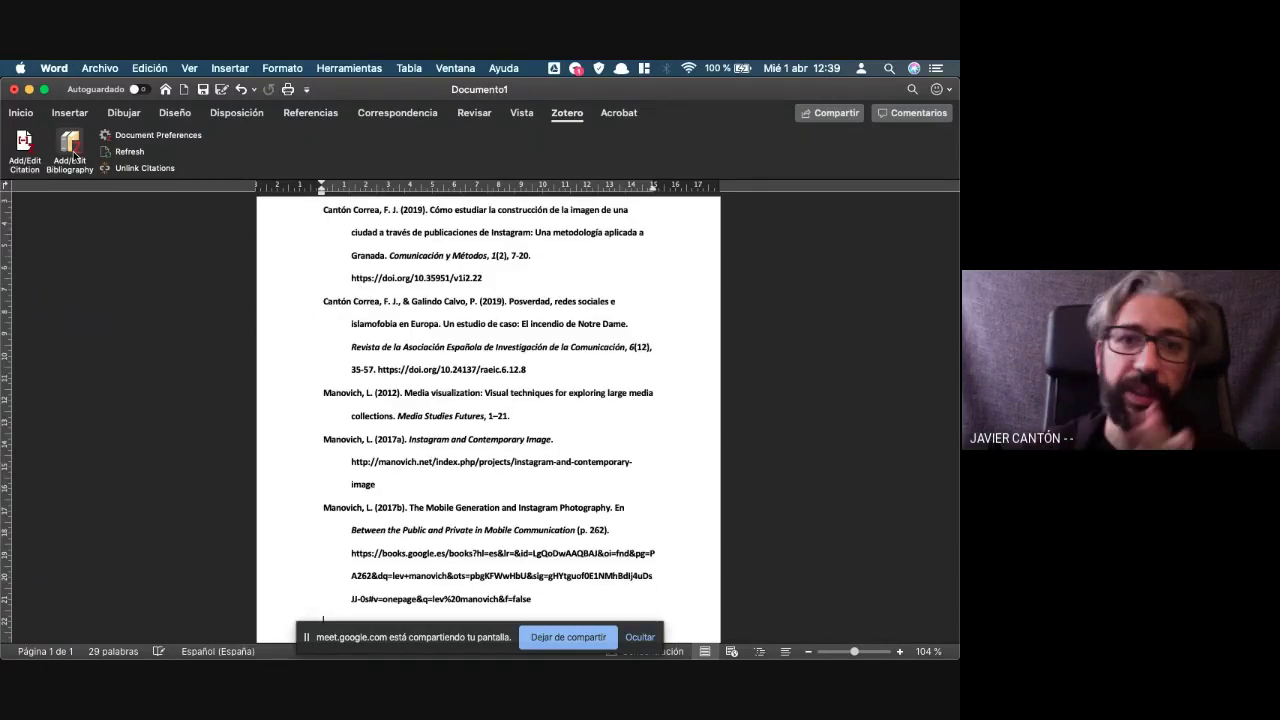
pyautogui.tripleClick(310, 213)
pyautogui.scroll(-1, 407, 337)
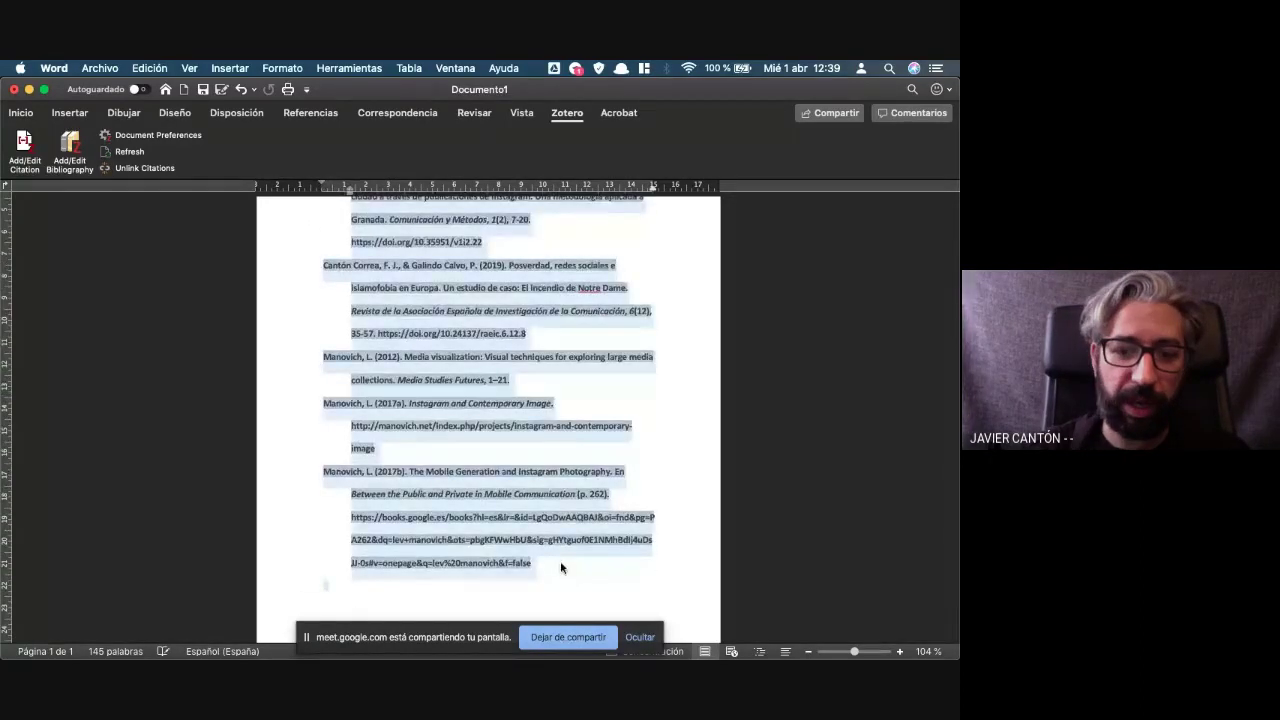
pyautogui.press('super+b')
pyautogui.scroll(2, 402, 430)
pyautogui.scroll(1, 402, 430)
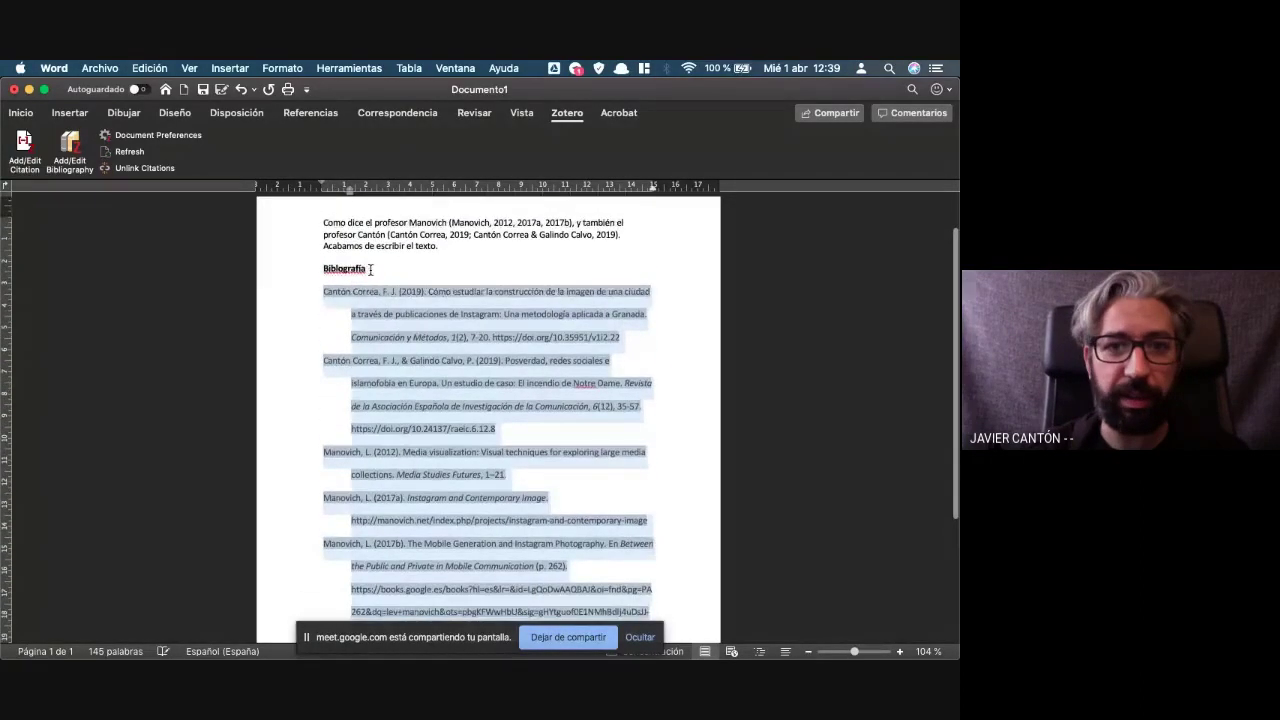
pyautogui.click(372, 270)
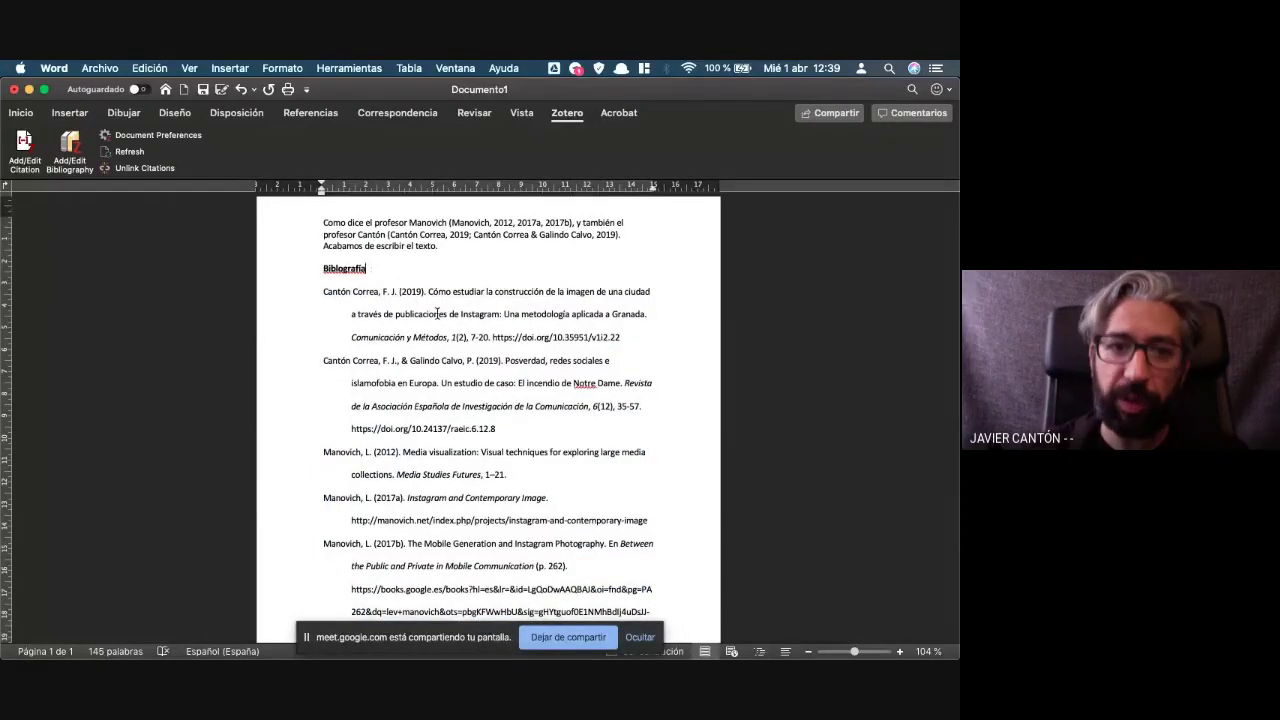
# Examine the generated bibliography and the automatic citation update option in the Zotero document preferences
pyautogui.scroll(1, 436, 313)
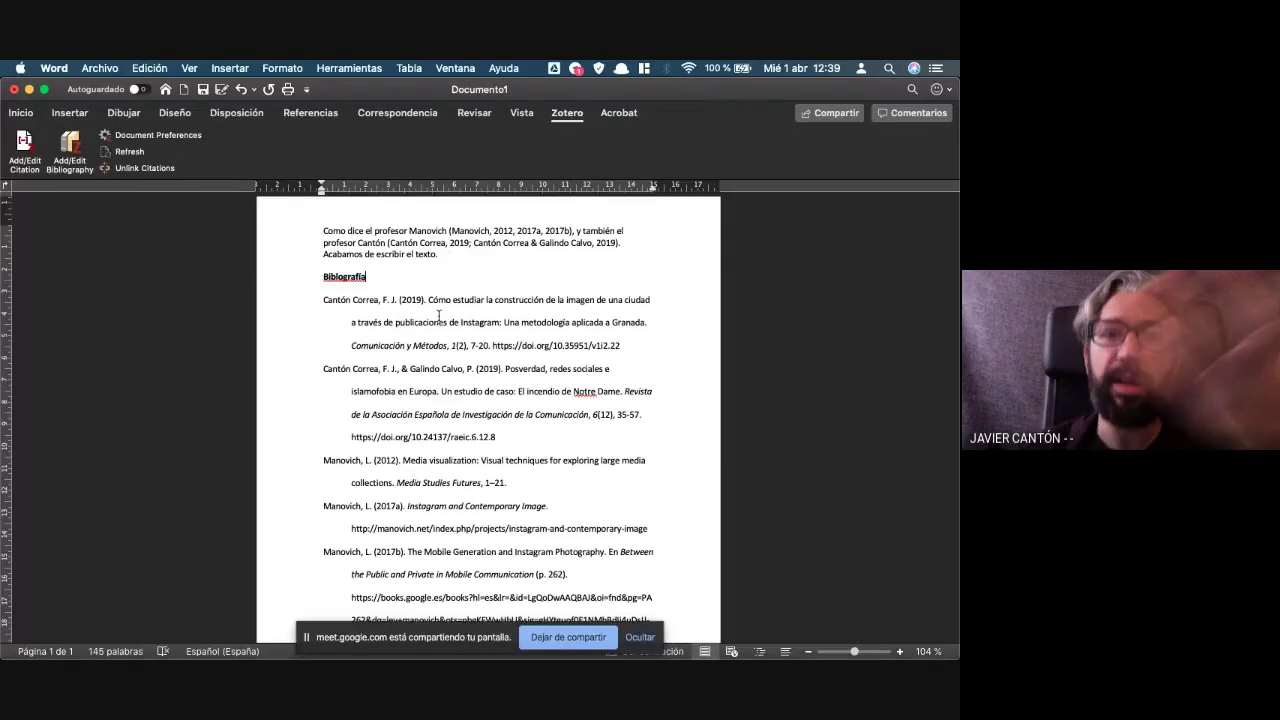
pyautogui.scroll(-1, 430, 350)
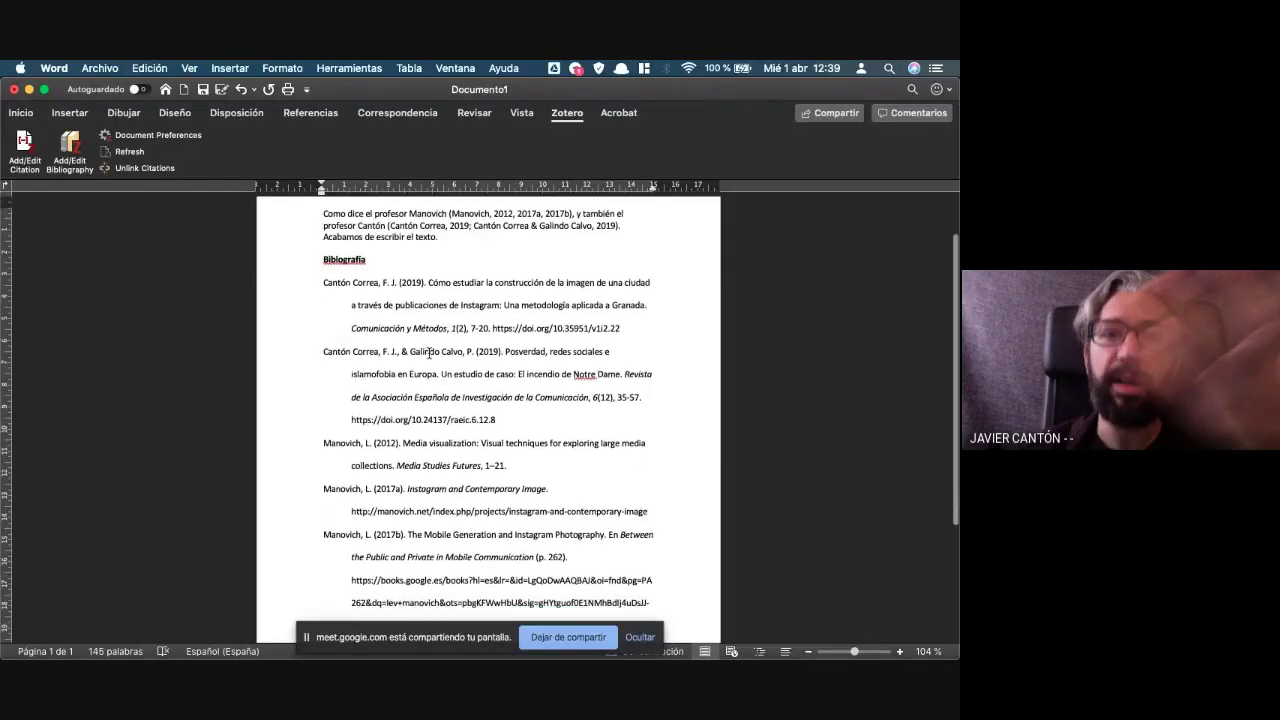
pyautogui.click(325, 281)
pyautogui.press('super+shift+End')
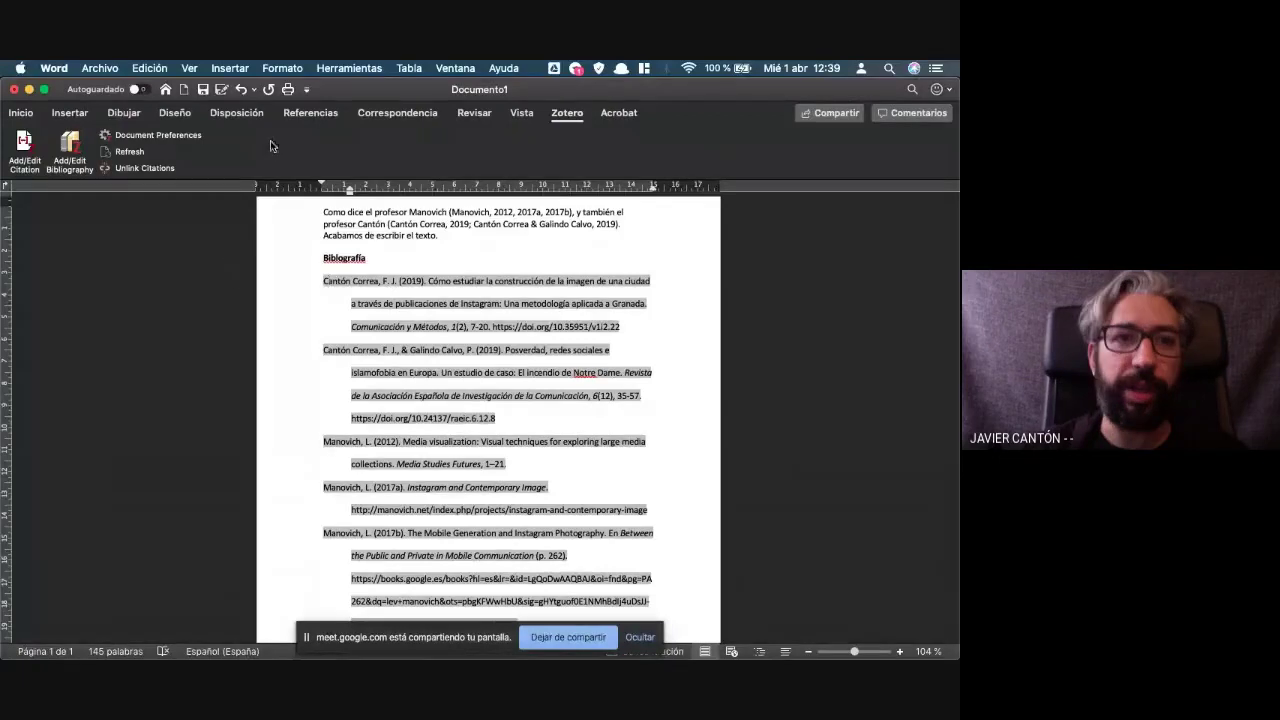
pyautogui.click(181, 139)
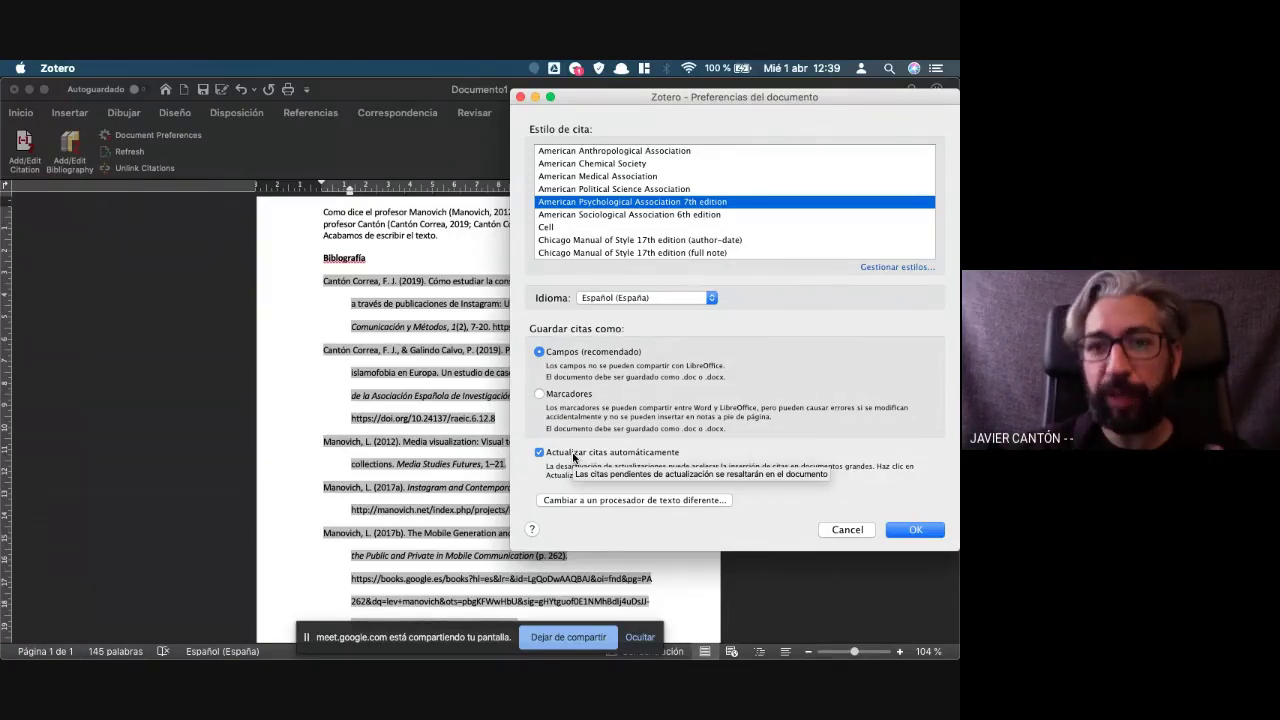
pyautogui.click(848, 530)
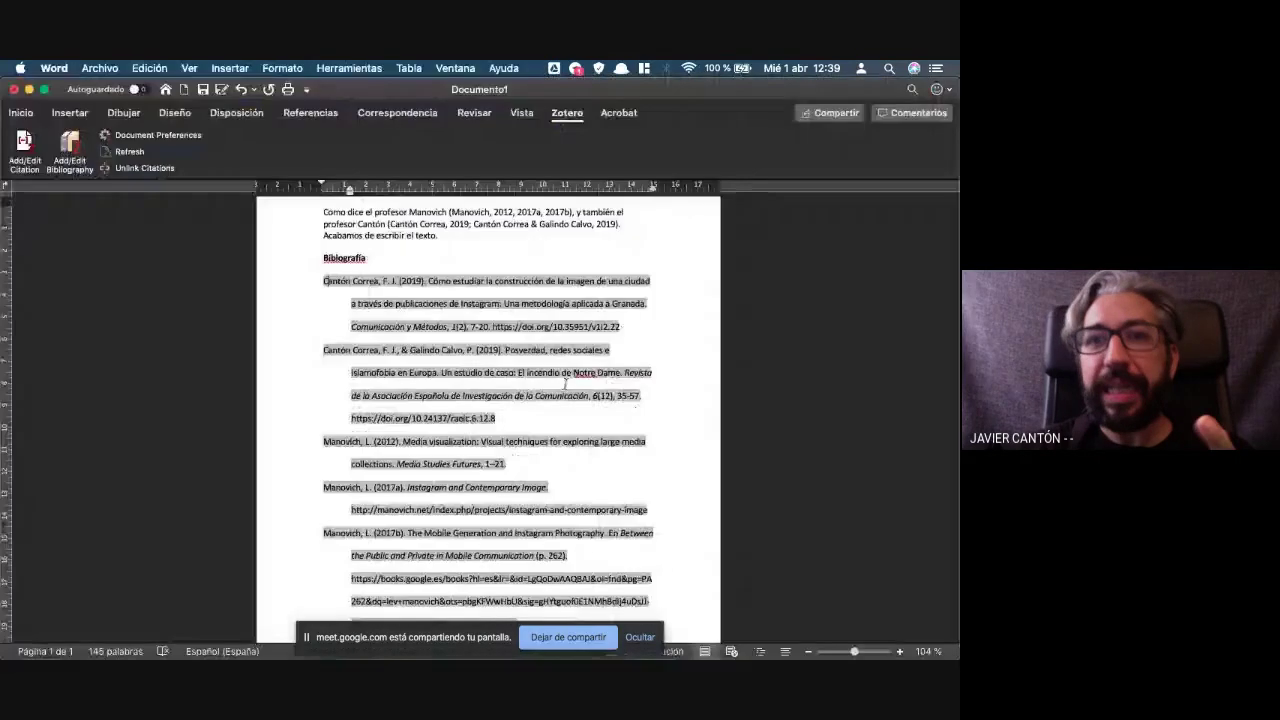
pyautogui.click(400, 262)
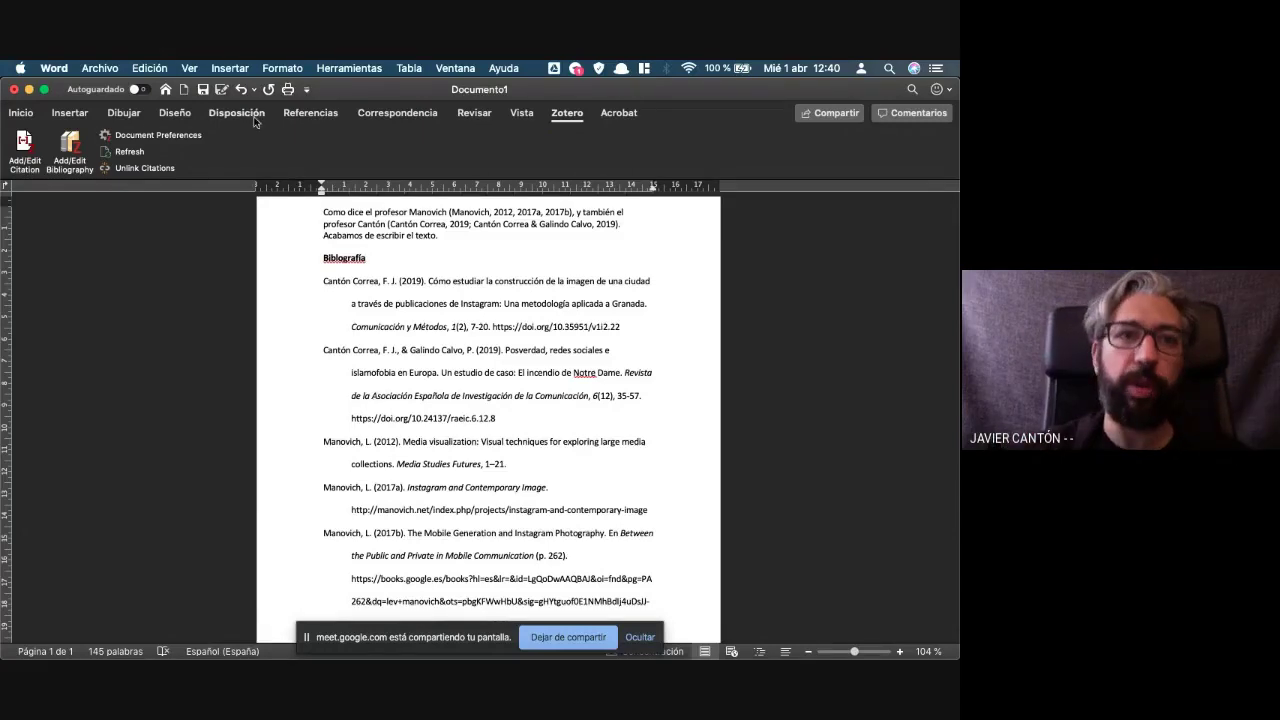
# Look through the list of available citation styles in the Zotero document preferences, leaving them unchanged
pyautogui.click(181, 134)
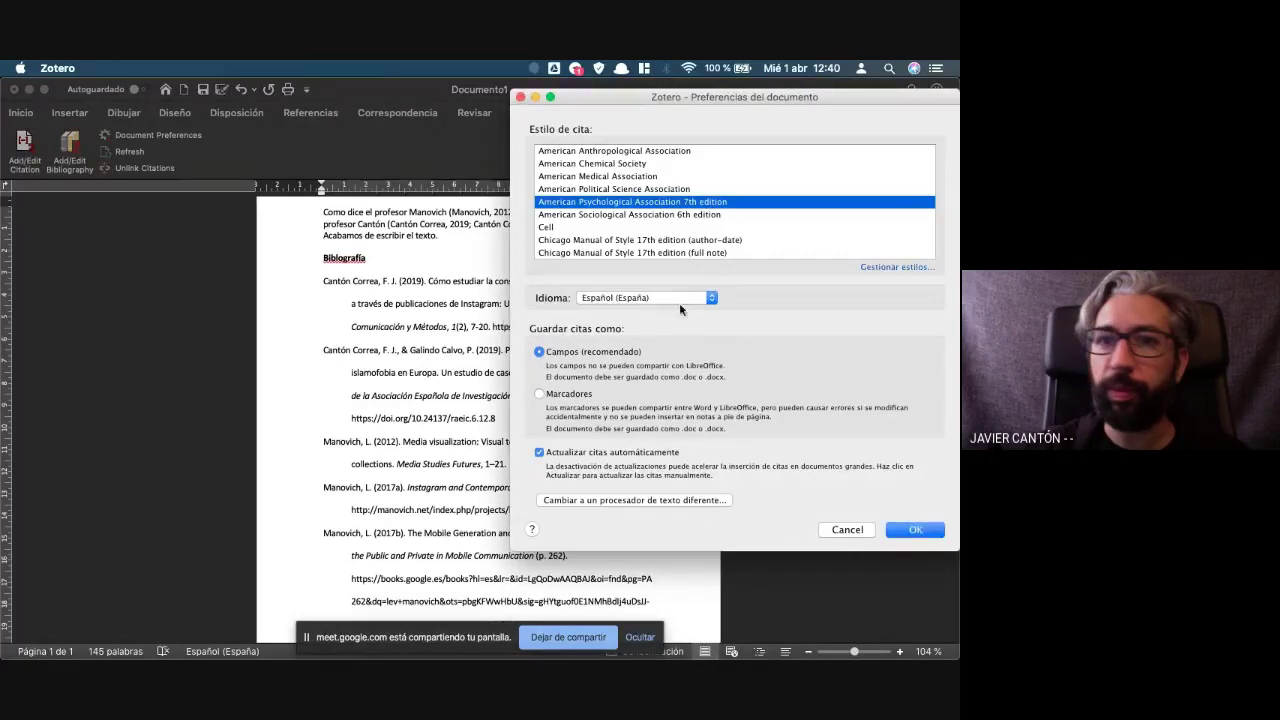
pyautogui.scroll(-4, 664, 240)
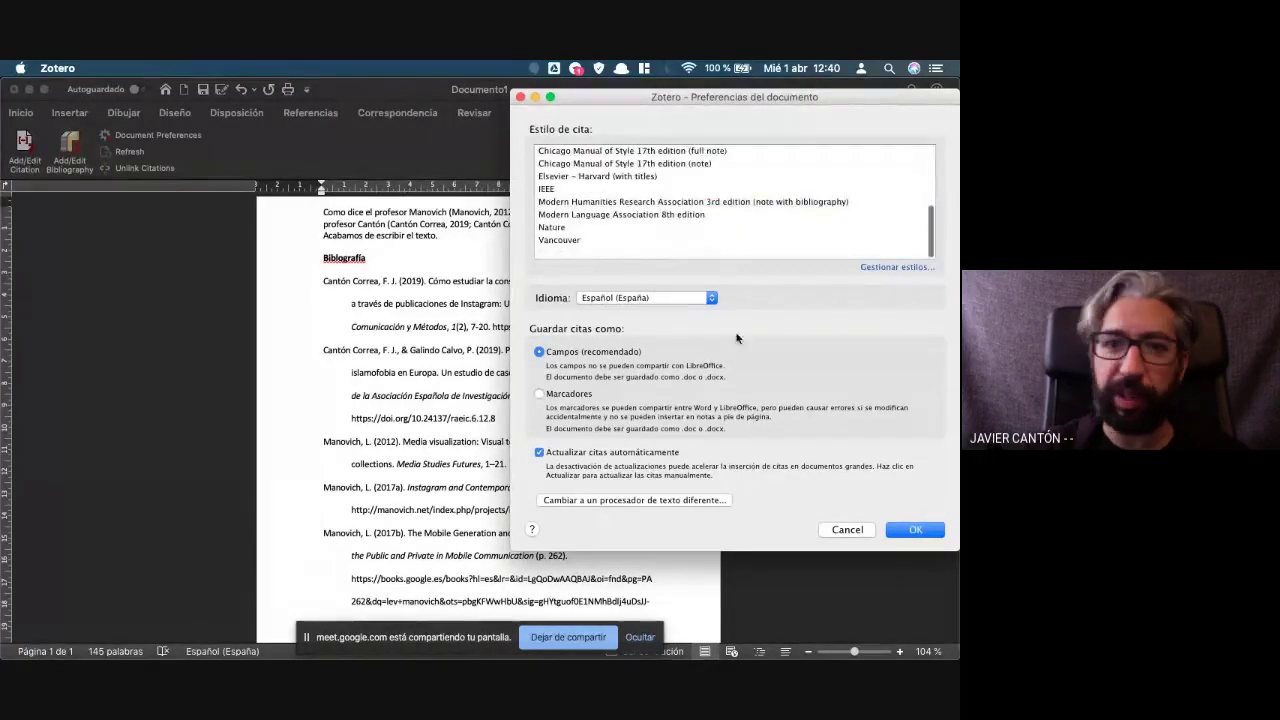
pyautogui.click(847, 530)
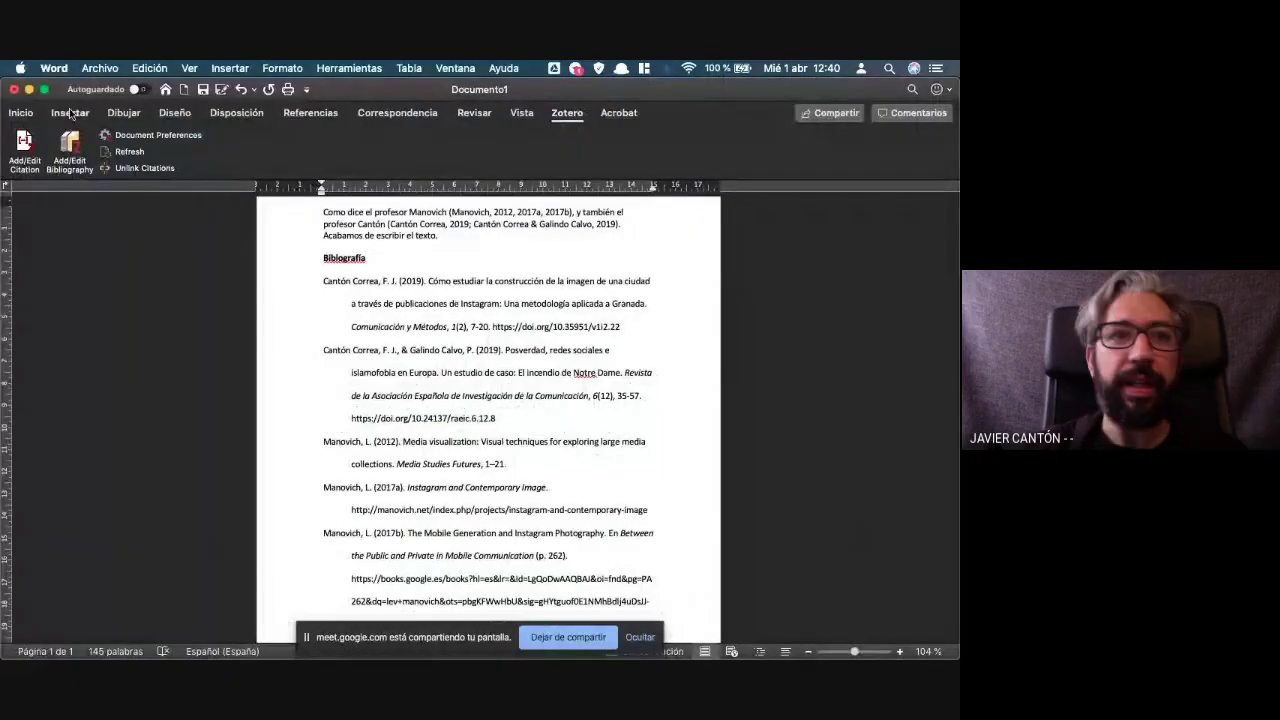
# Close the Word document without saving its changes
pyautogui.click(14, 89)
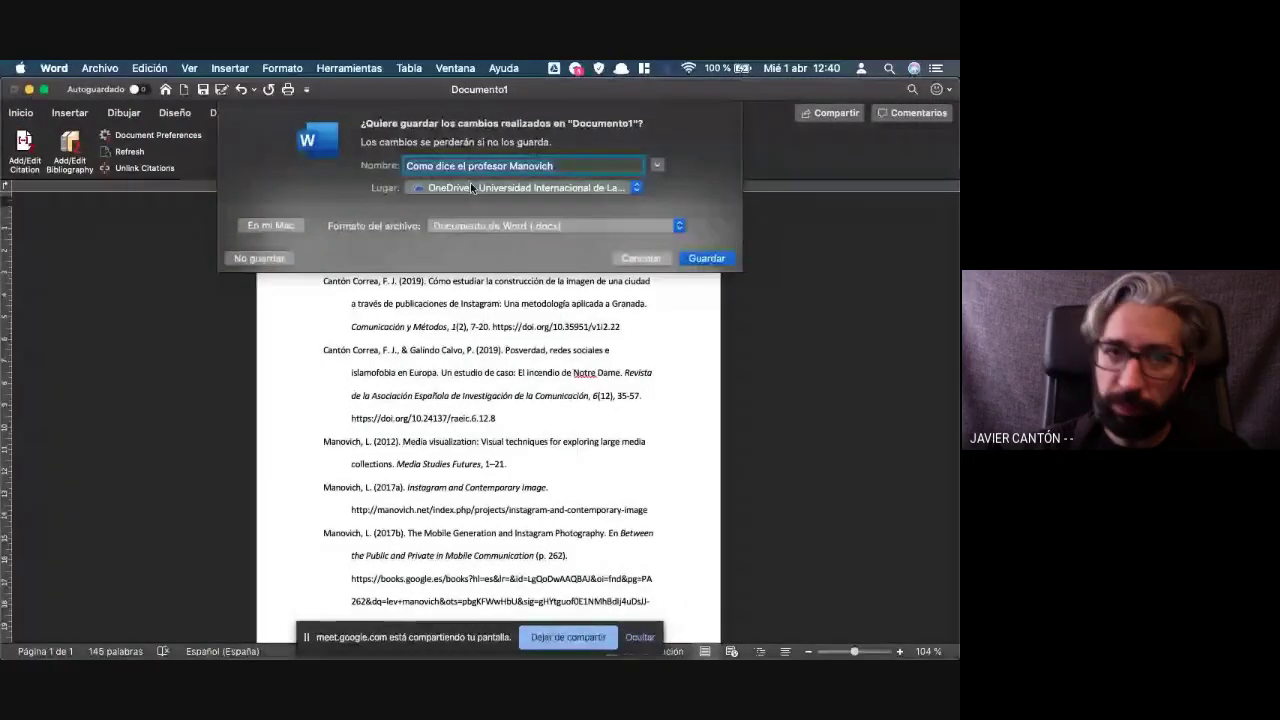
pyautogui.click(268, 257)
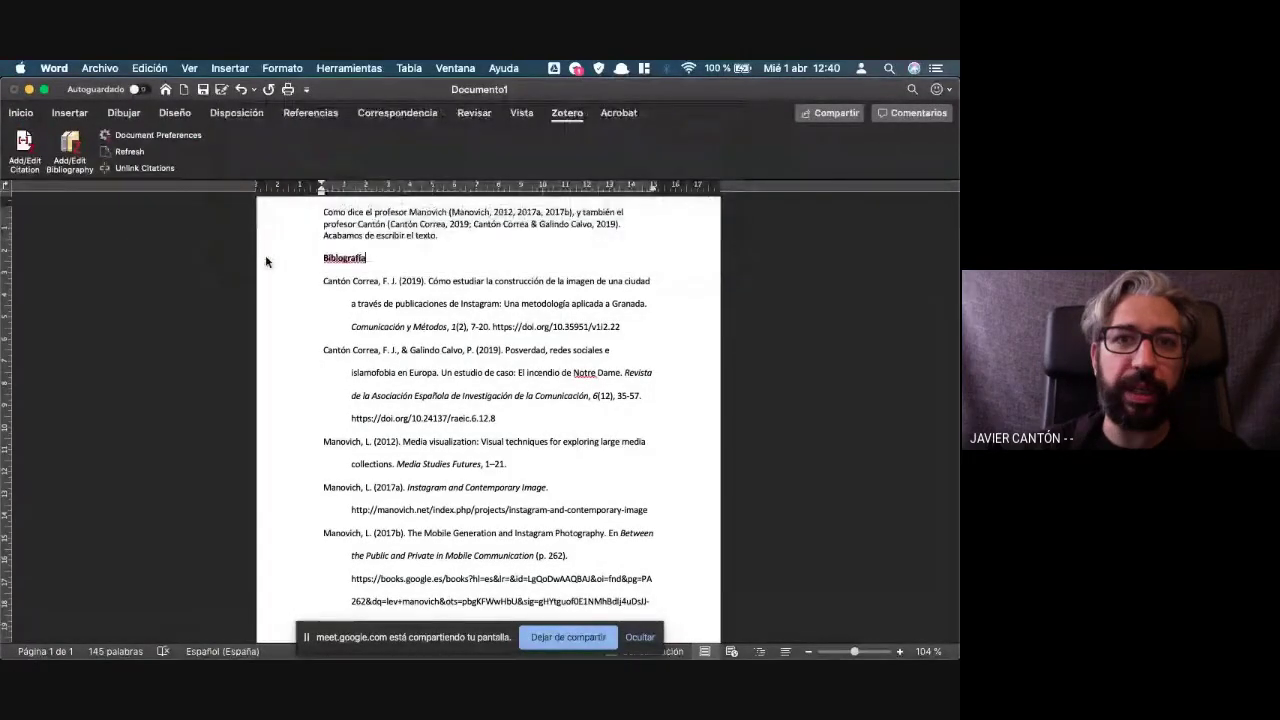
# Switch to LibreOffice and write "Como dice el profesor Manovich" in the blank document
pyautogui.press('super+Tab')
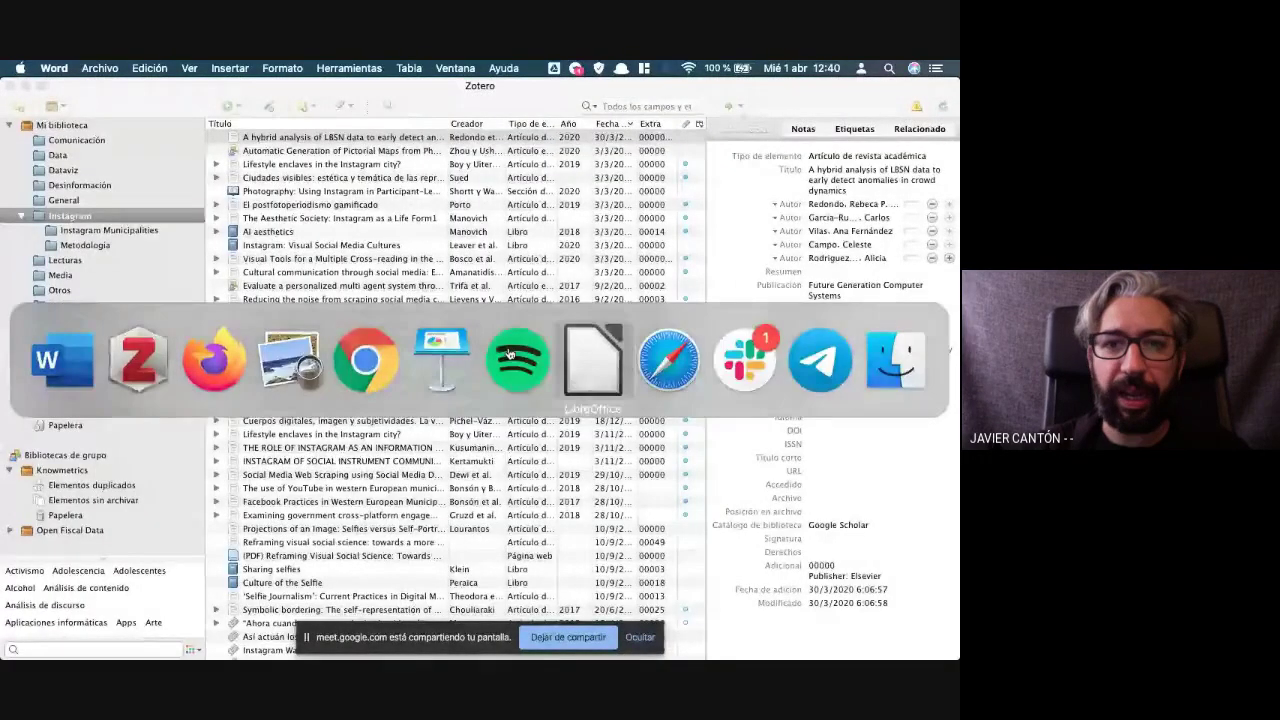
pyautogui.write('Como dice')
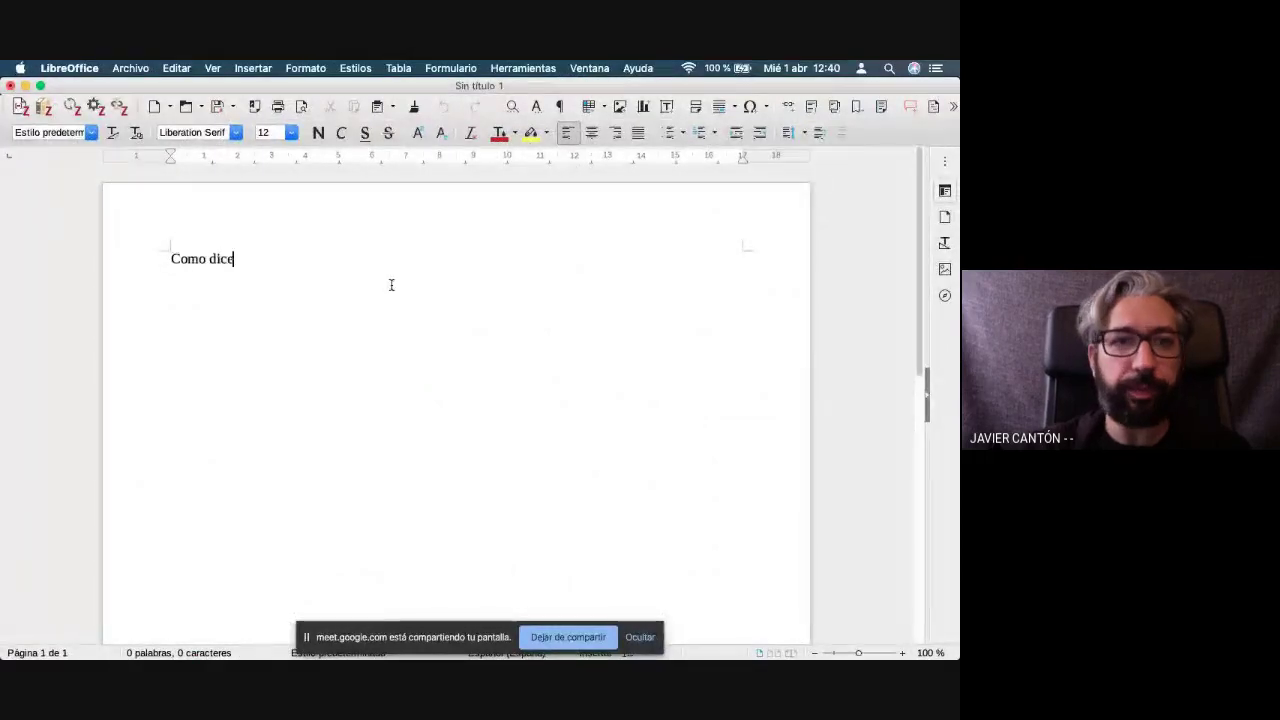
pyautogui.write(' el profesor Manoc')
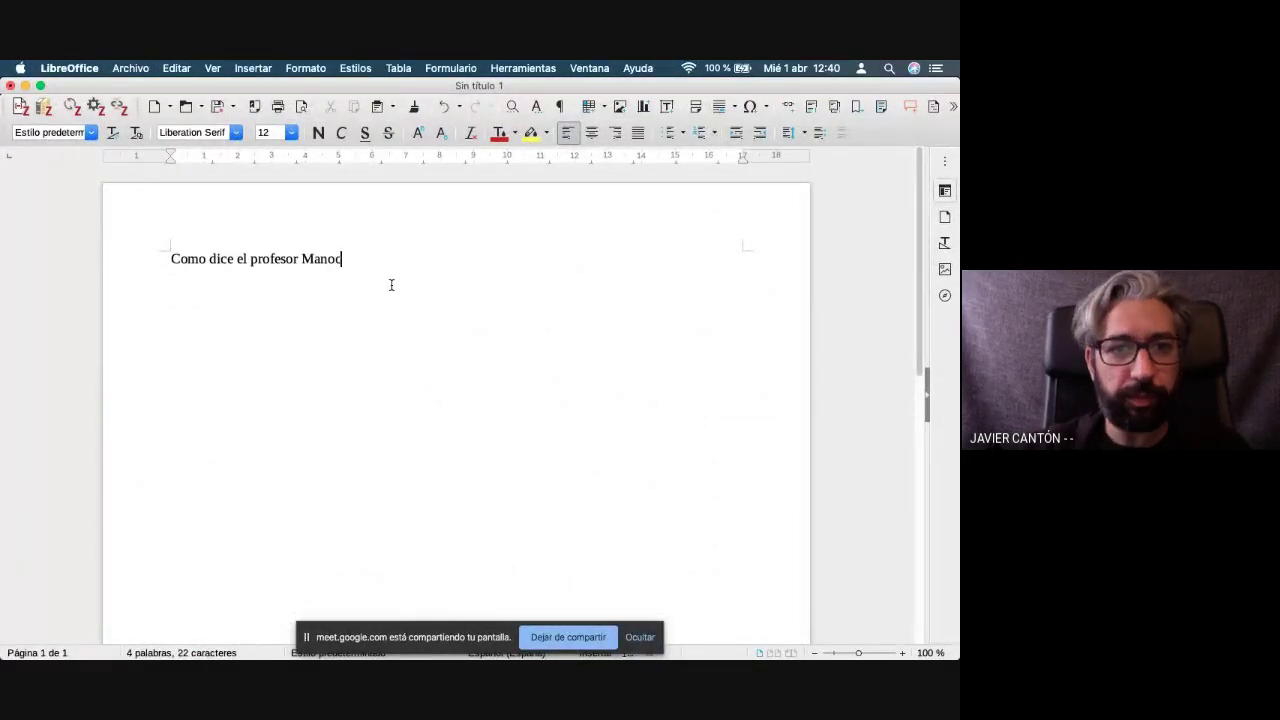
pyautogui.press('BackSpace')
pyautogui.write('vich')
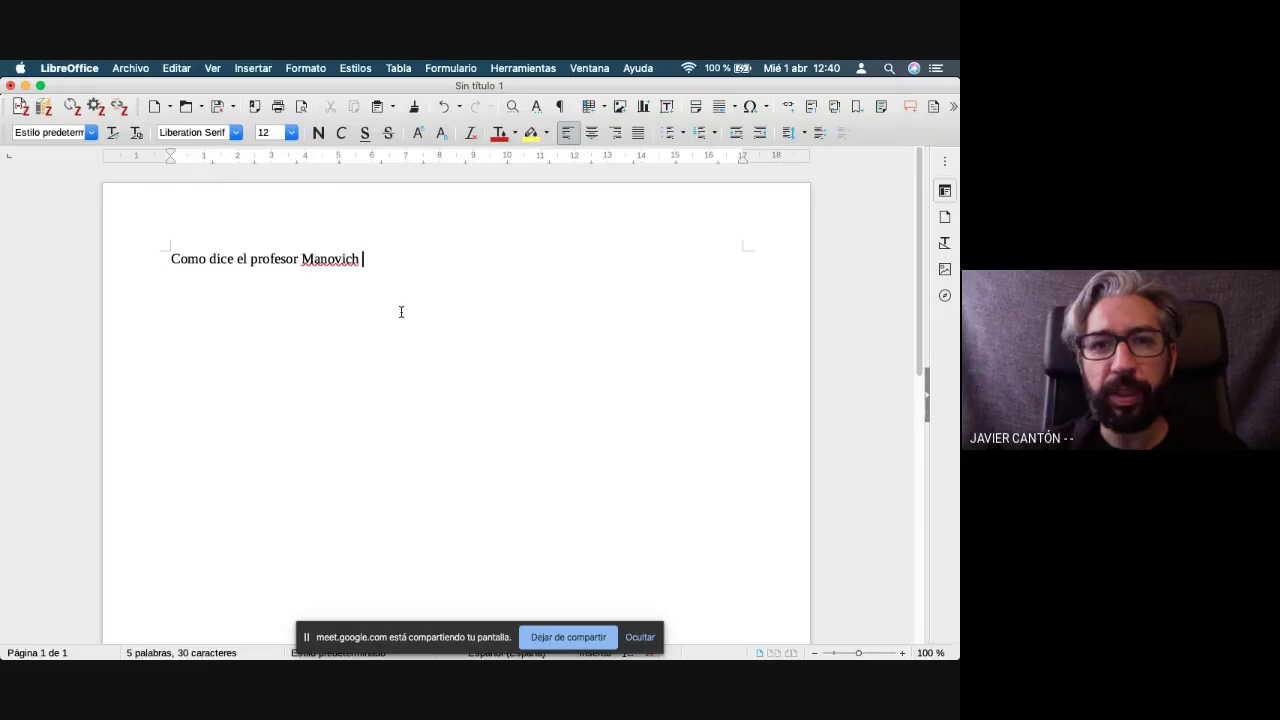
pyautogui.hotkey('ctrl', 'Up')
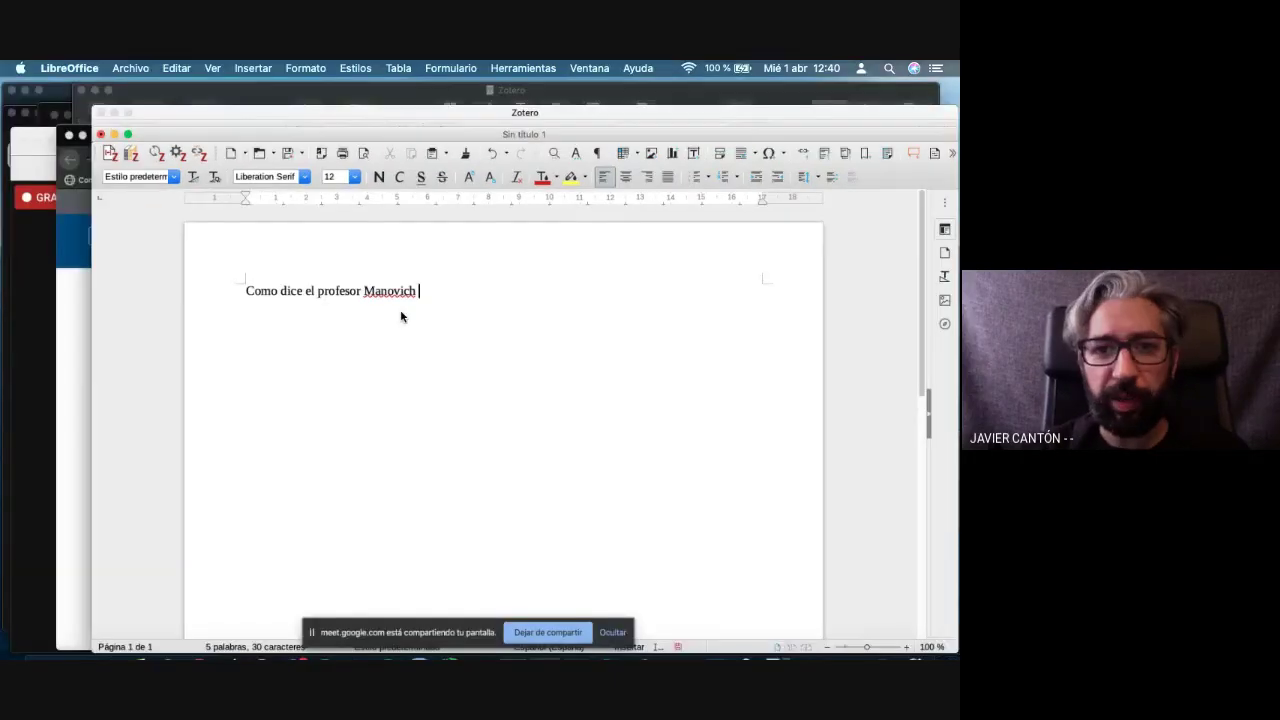
pyautogui.hotkey('ctrl', 'Up')
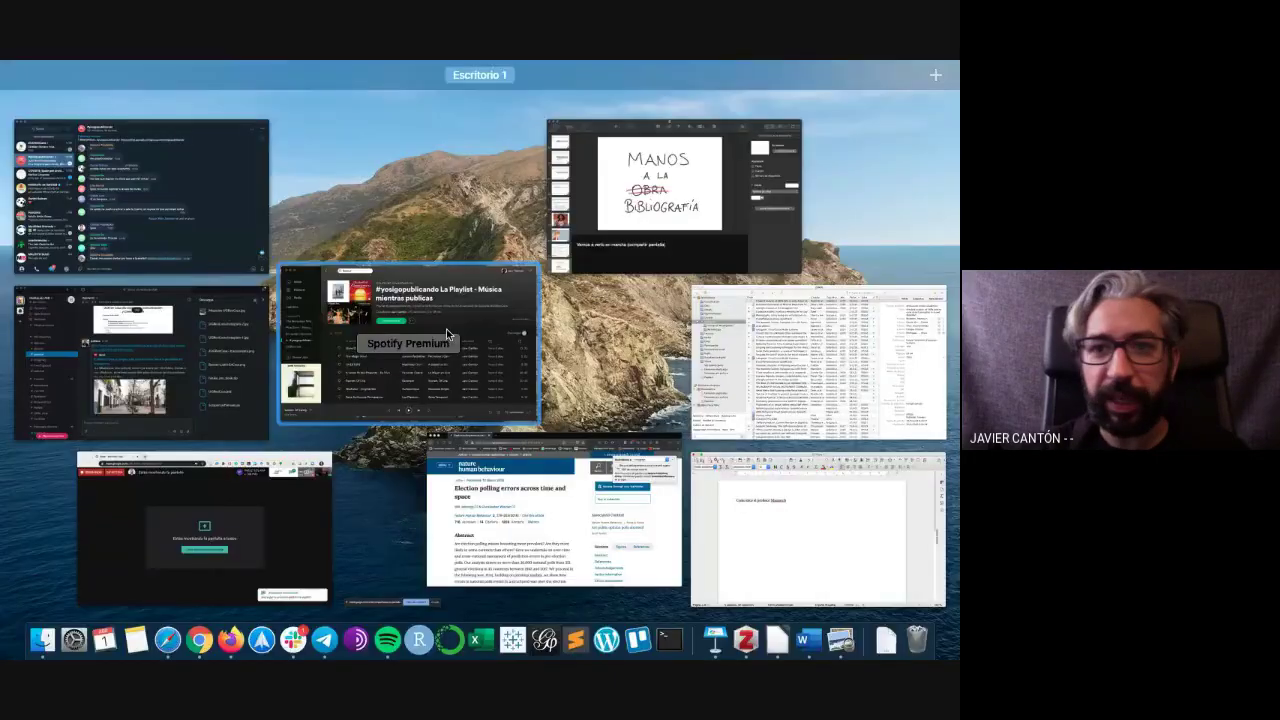
pyautogui.click(725, 505)
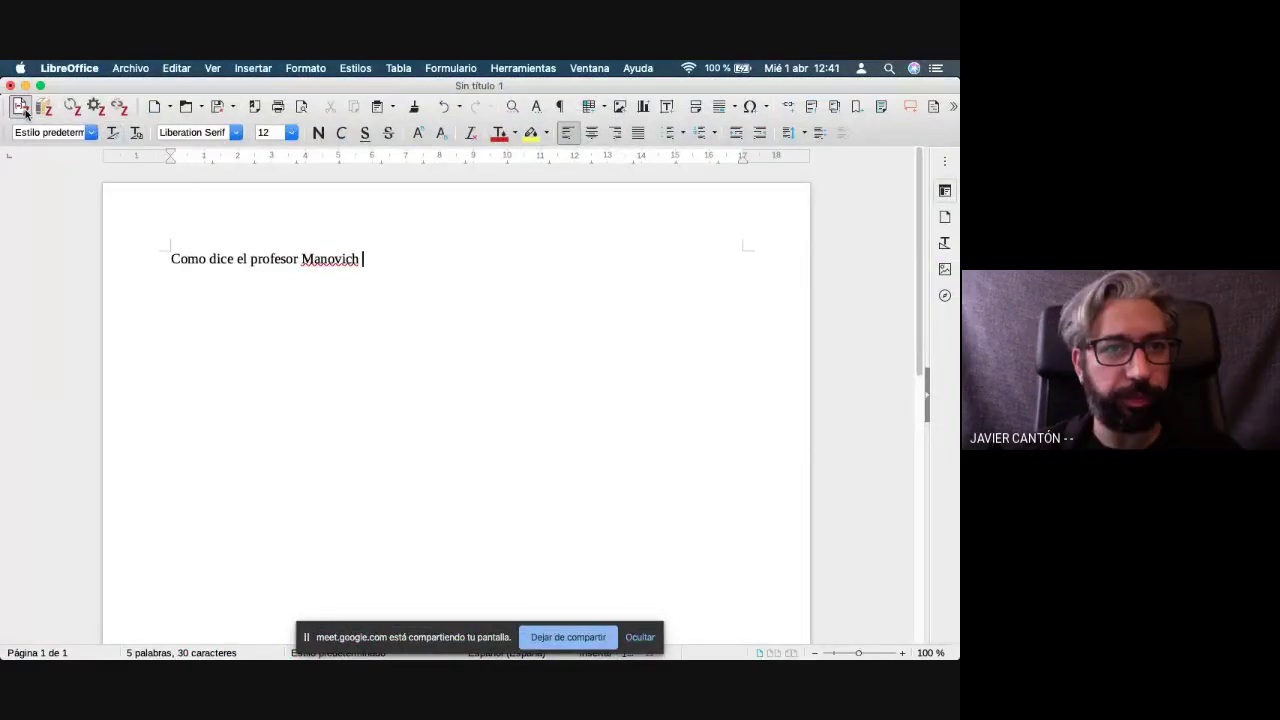
pyautogui.click(95, 107)
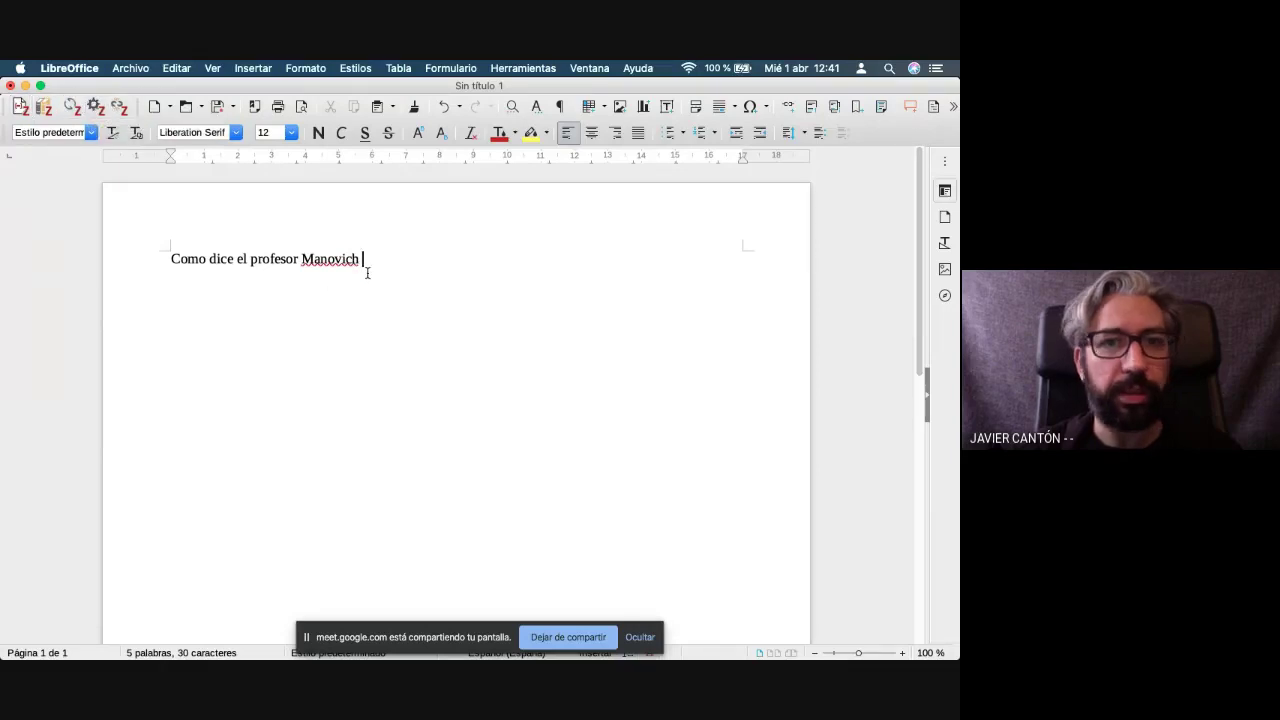
# Switch to Zotero and open the word processor add-in settings in its citation preferences
pyautogui.hotkey('ctrl', 'Up')
pyautogui.click(891, 400)
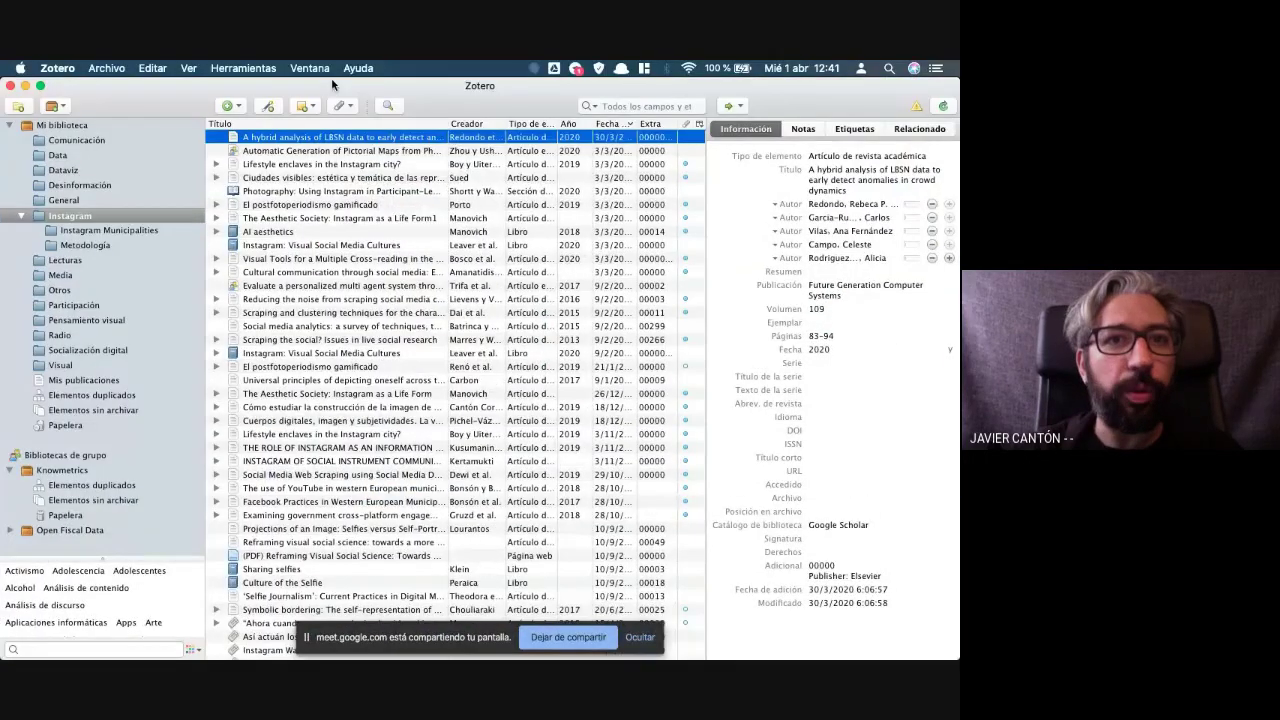
pyautogui.click(358, 68)
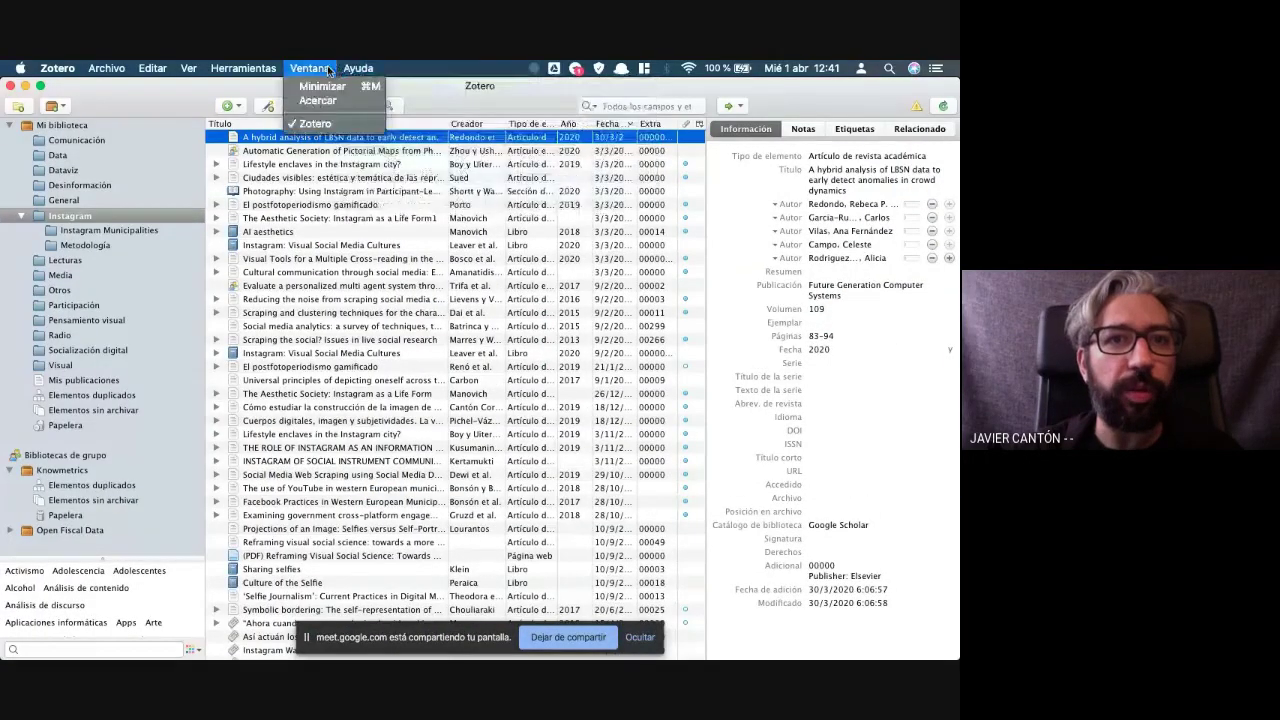
pyautogui.moveTo(72, 68)
pyautogui.click(80, 109)
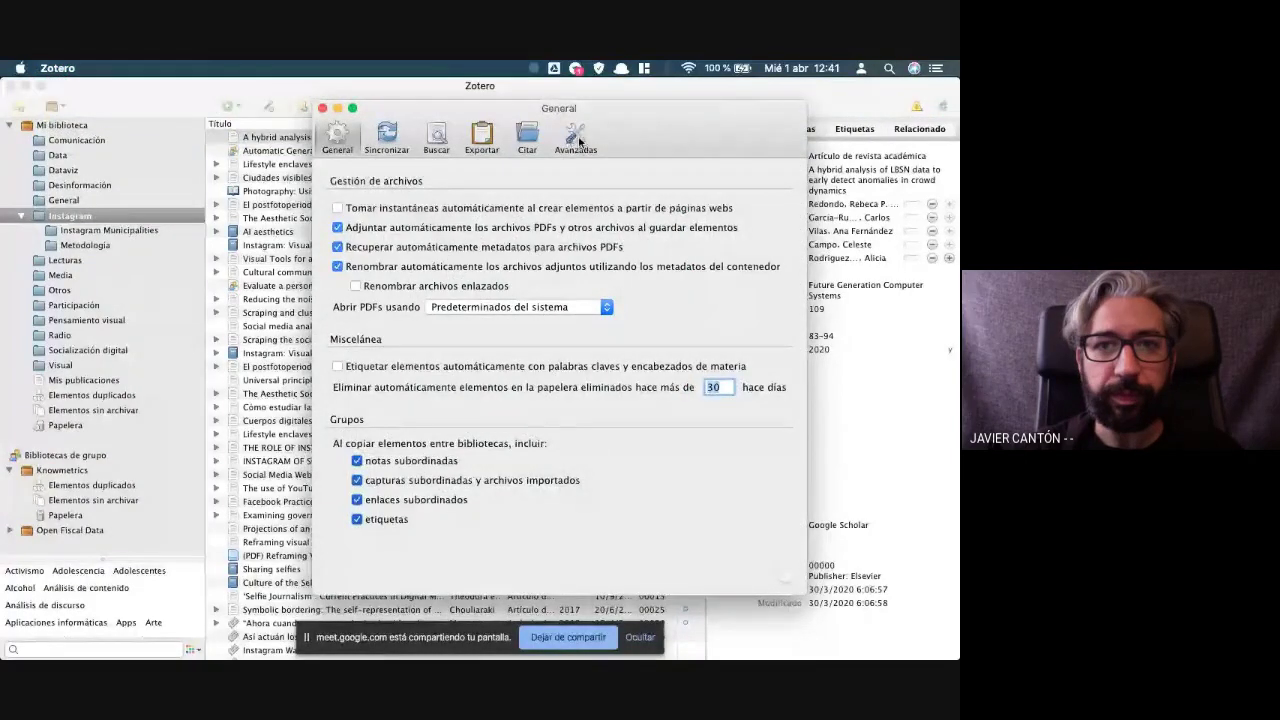
pyautogui.click(576, 138)
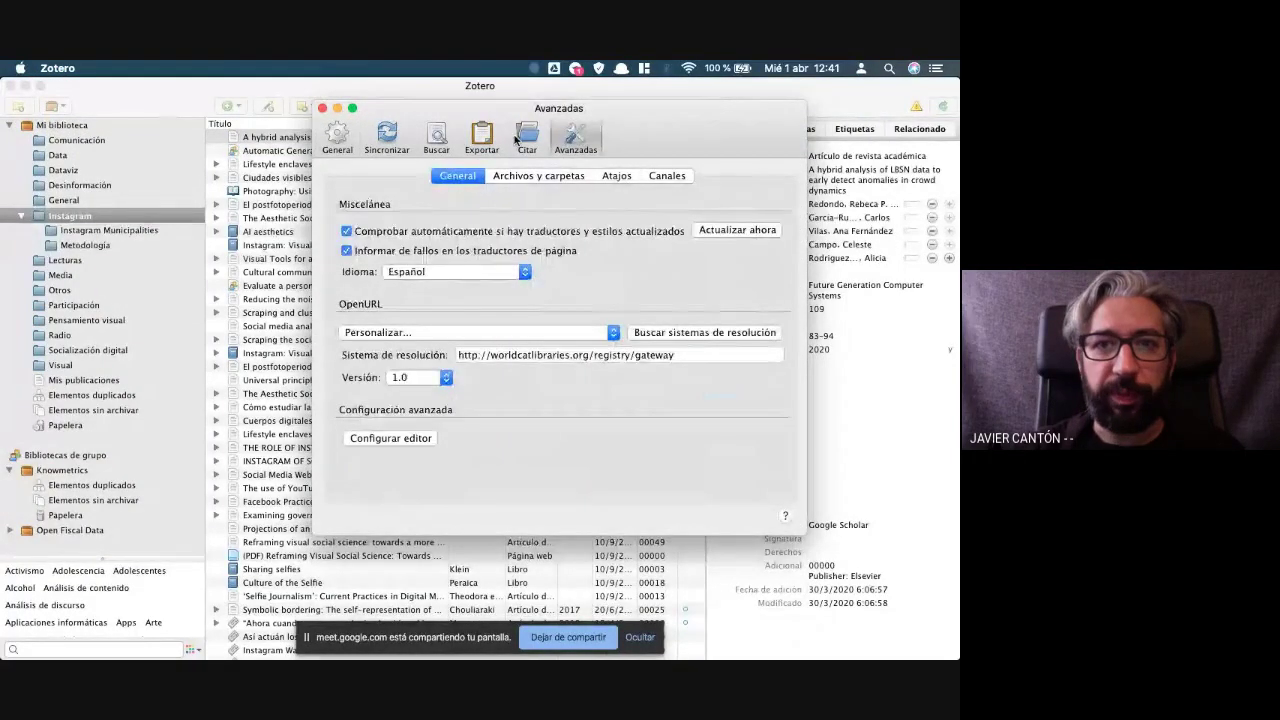
pyautogui.click(527, 138)
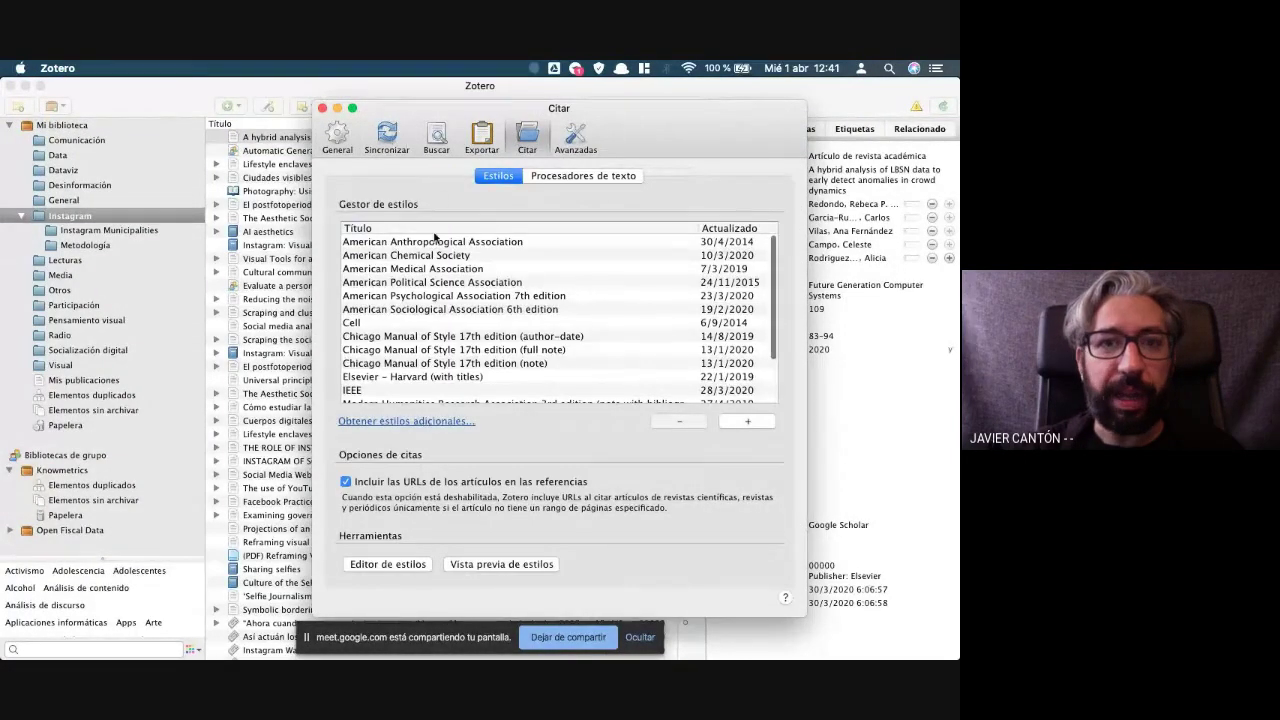
pyautogui.click(557, 176)
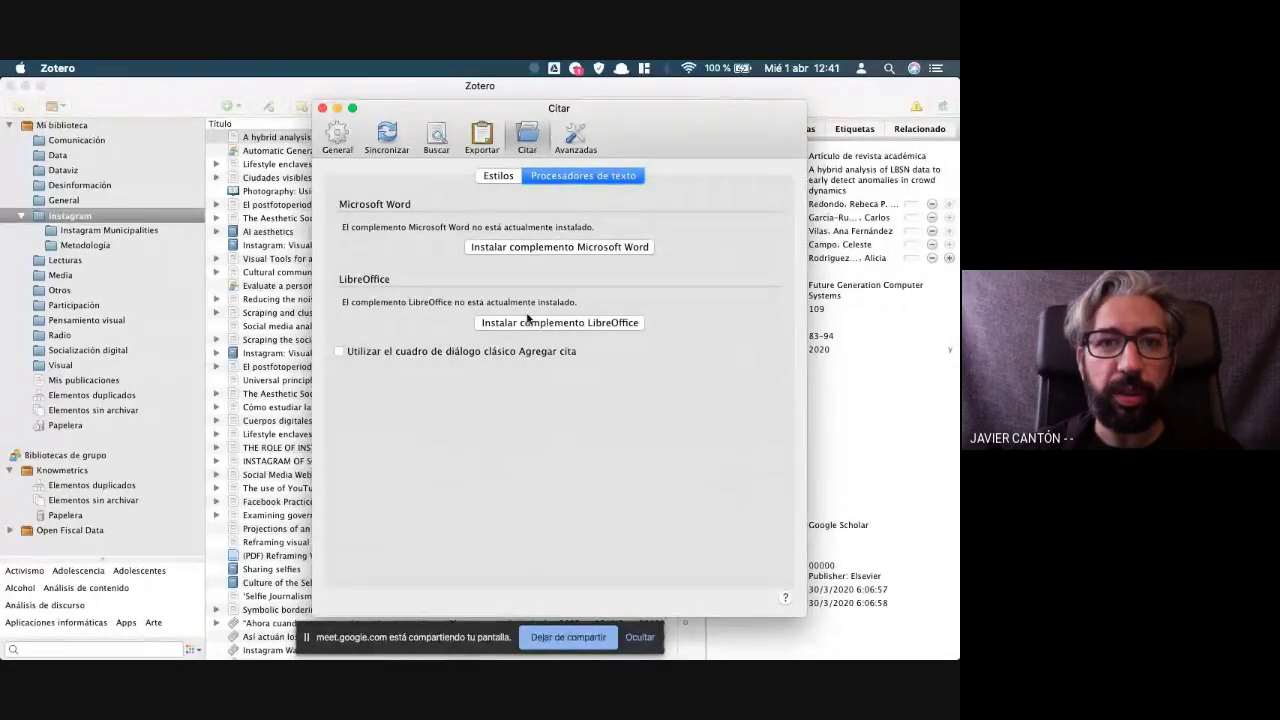
# Switch to LibreOffice and quit it without saving the untitled document
pyautogui.press('super+Tab')
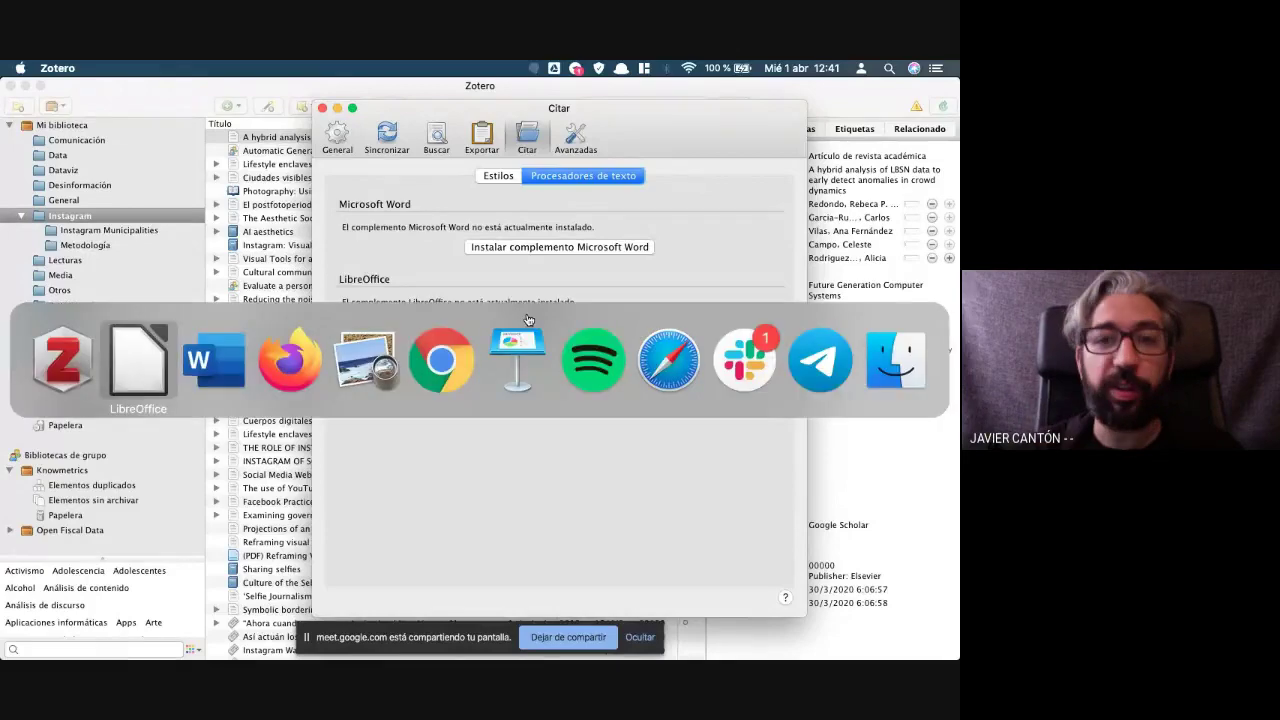
pyautogui.press('super+q')
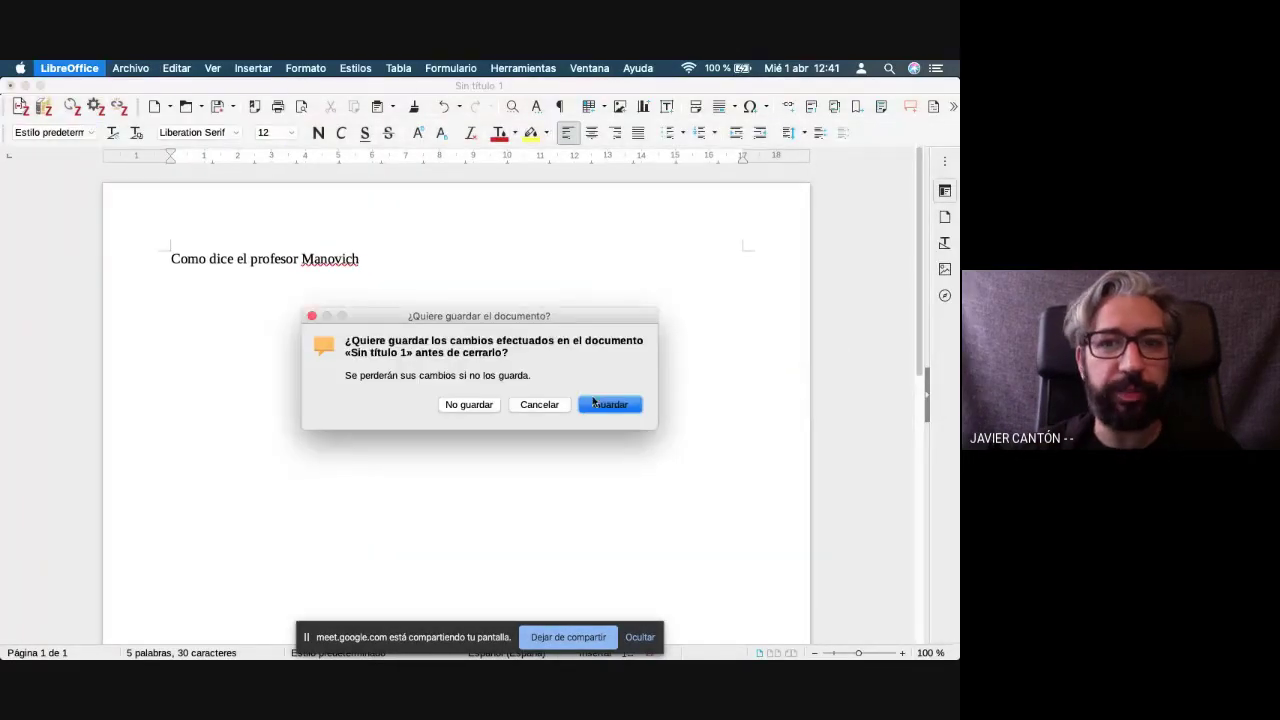
pyautogui.click(476, 404)
# Install the Microsoft Word add-in from the Zotero preferences and dismiss the completion message
pyautogui.click(517, 247)
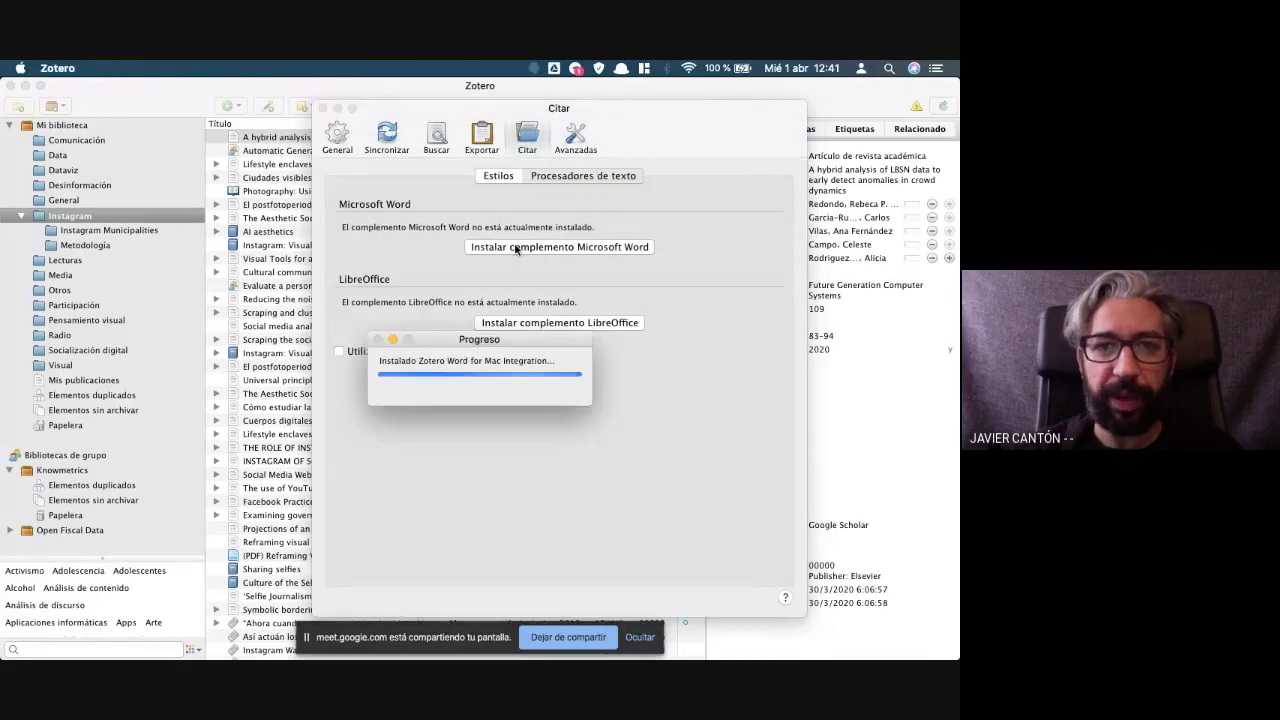
pyautogui.click(592, 292)
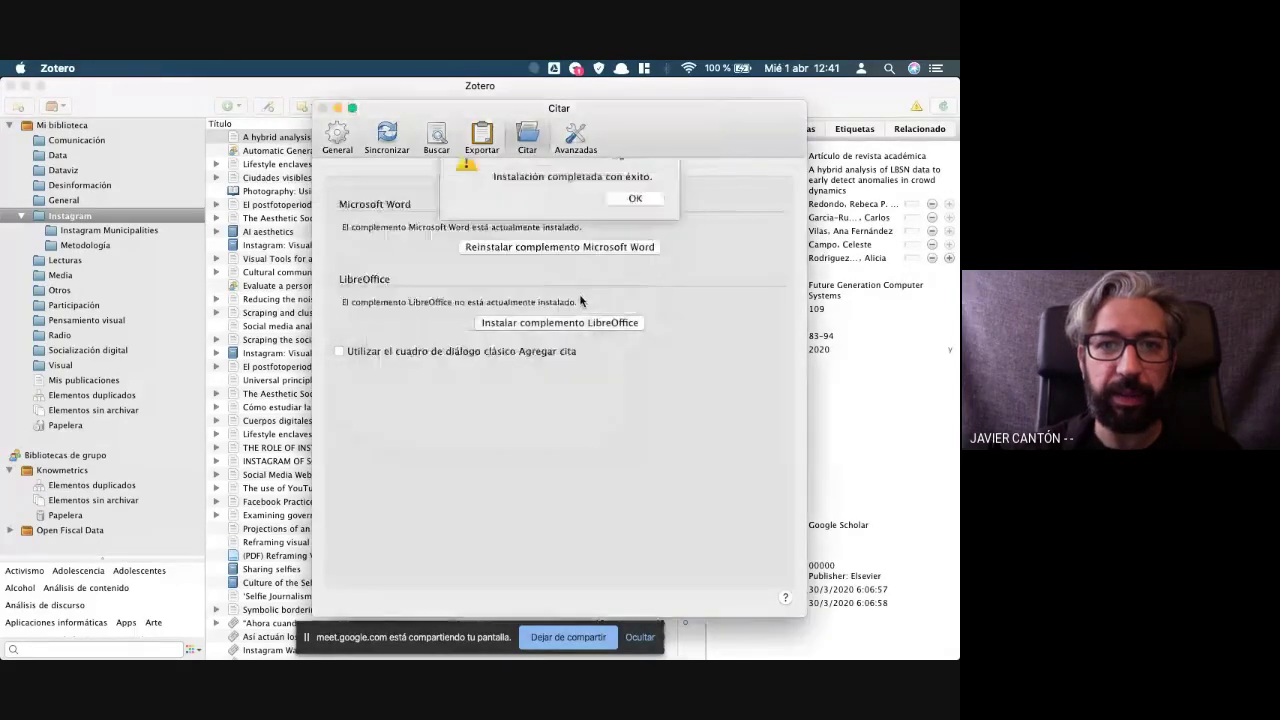
pyautogui.click(628, 219)
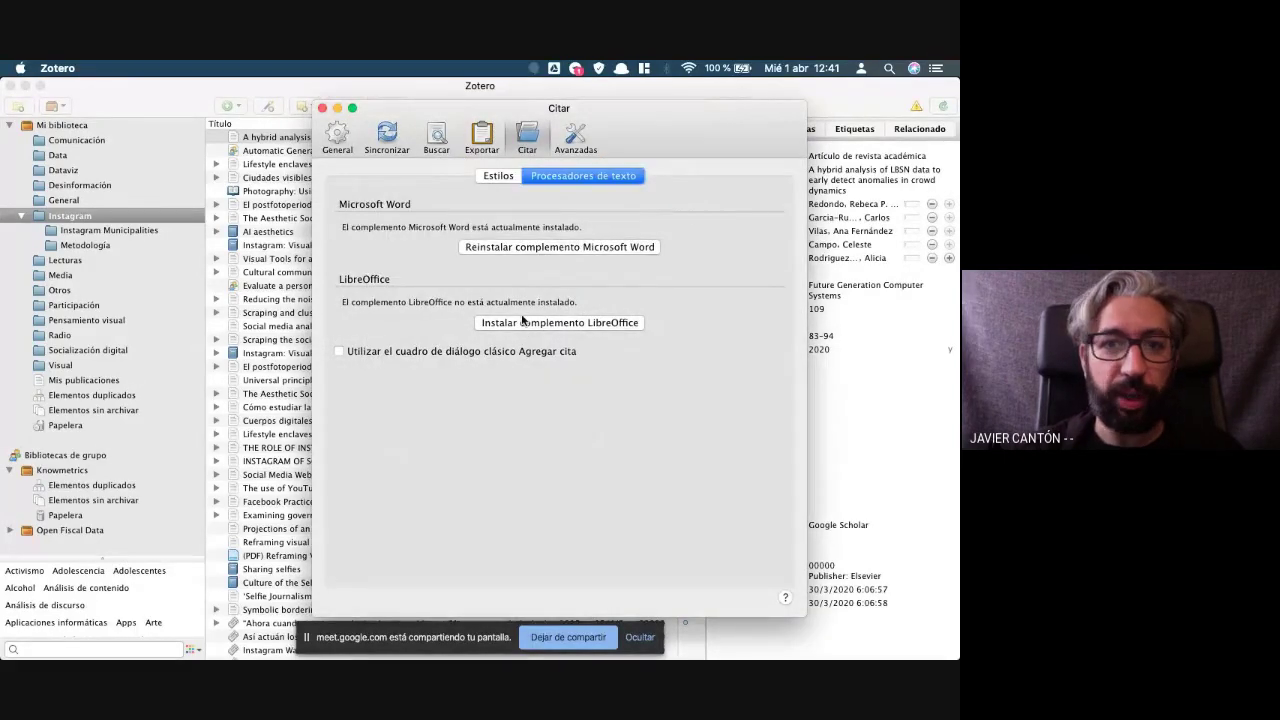
# Install the Zotero LibreOffice add-in for /Applications/LibreOffice.app/Contents/MacOS/unopkg and close the preferences
pyautogui.click(523, 321)
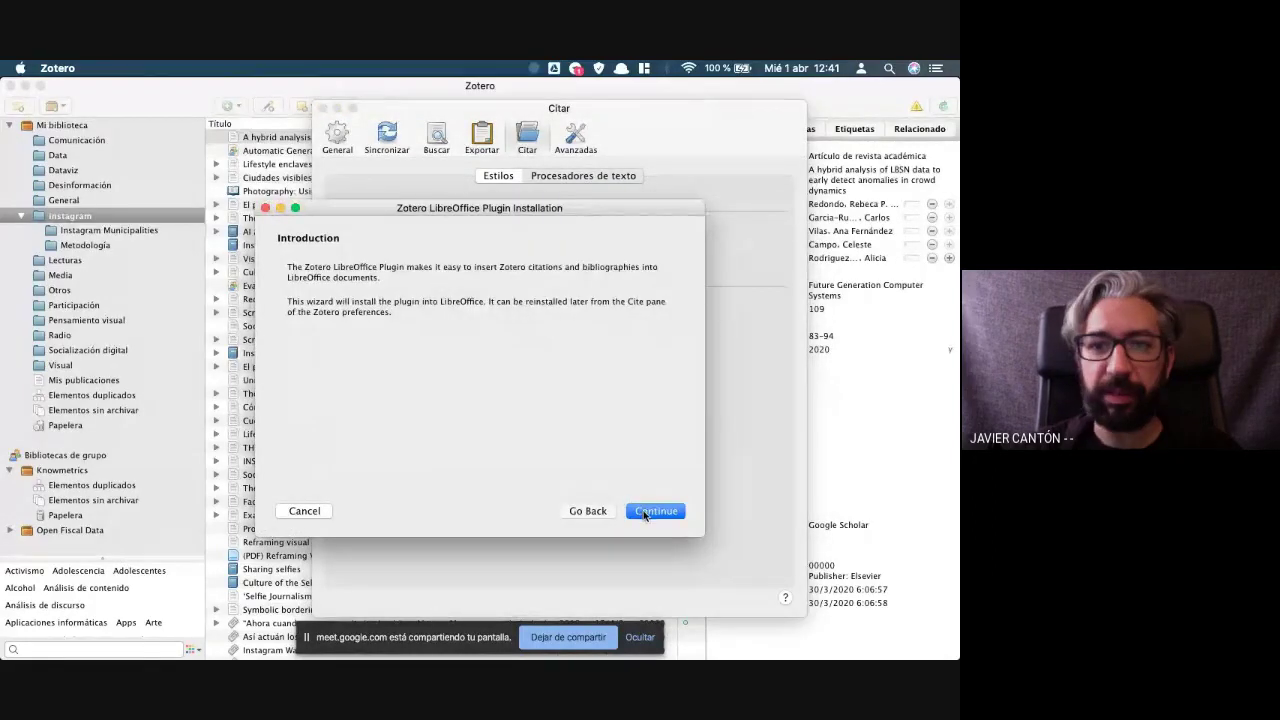
pyautogui.click(644, 515)
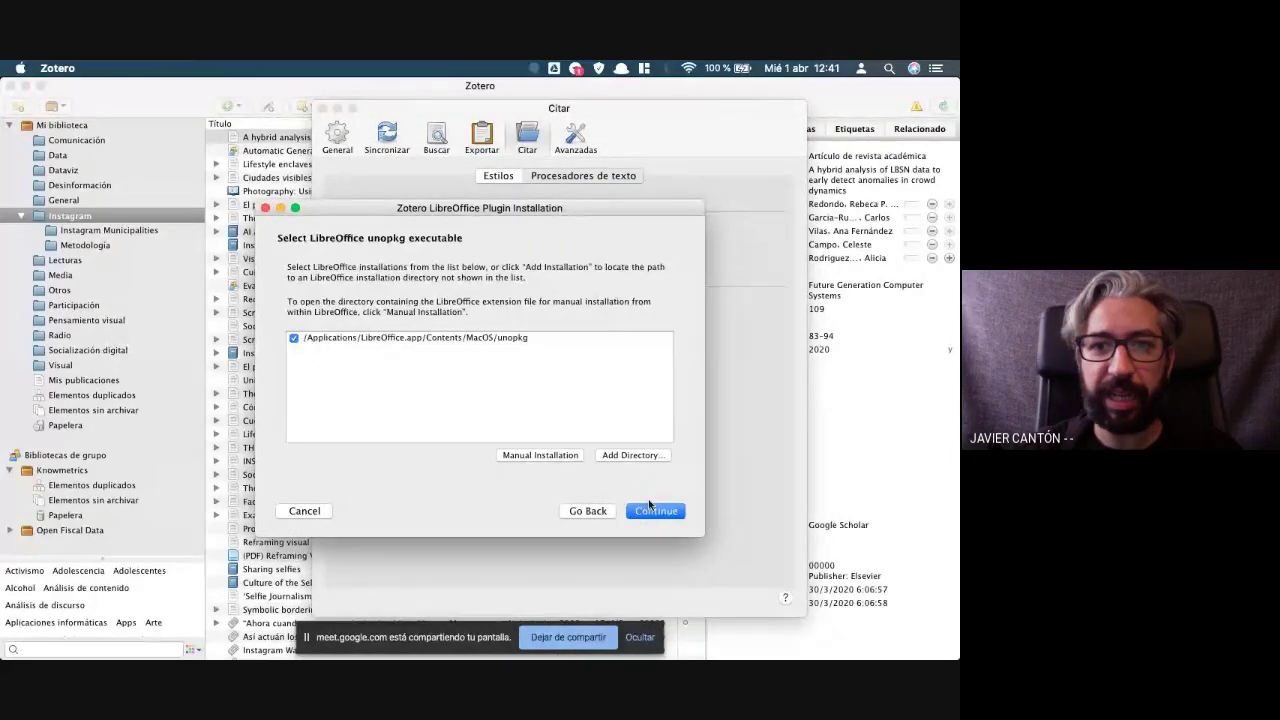
pyautogui.click(651, 513)
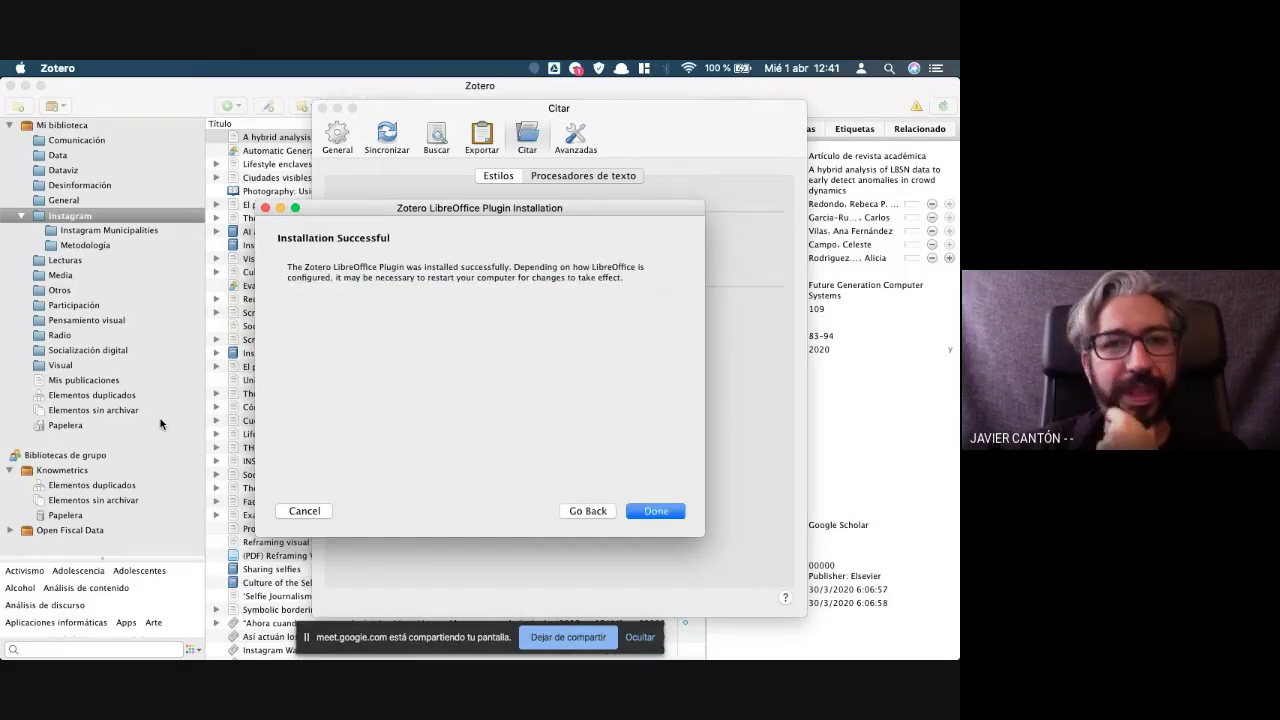
pyautogui.click(652, 514)
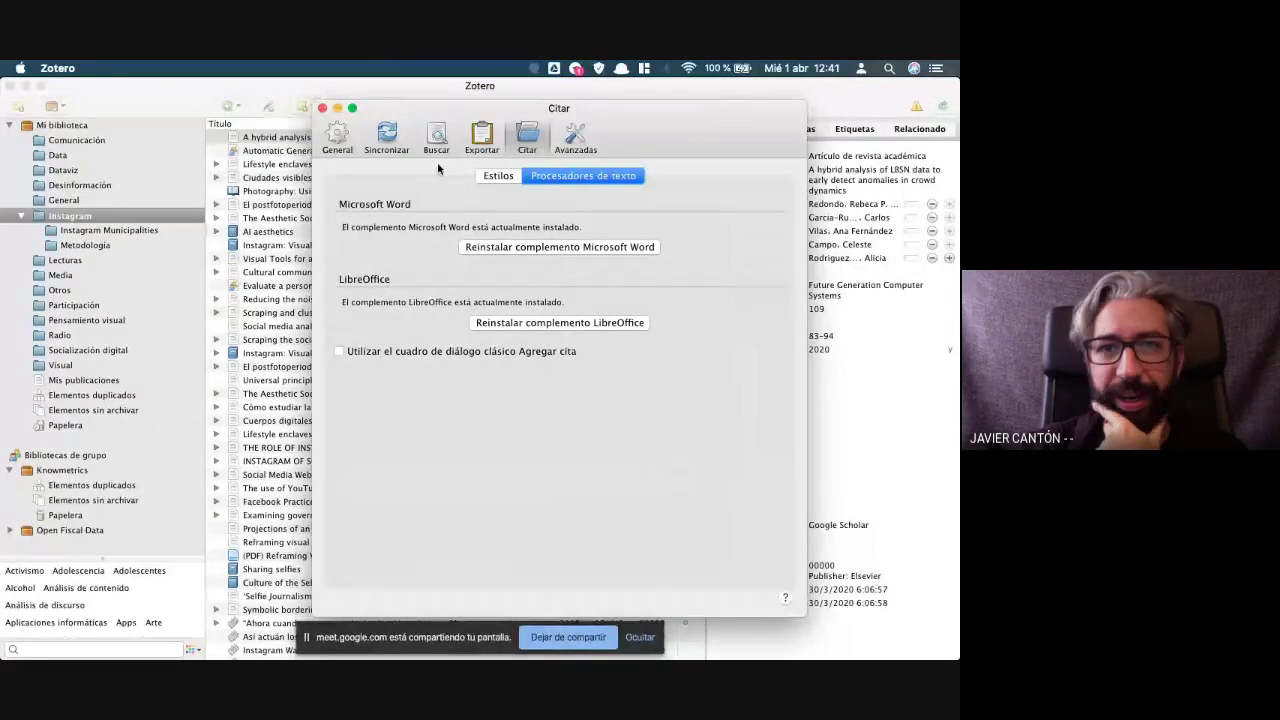
pyautogui.click(322, 108)
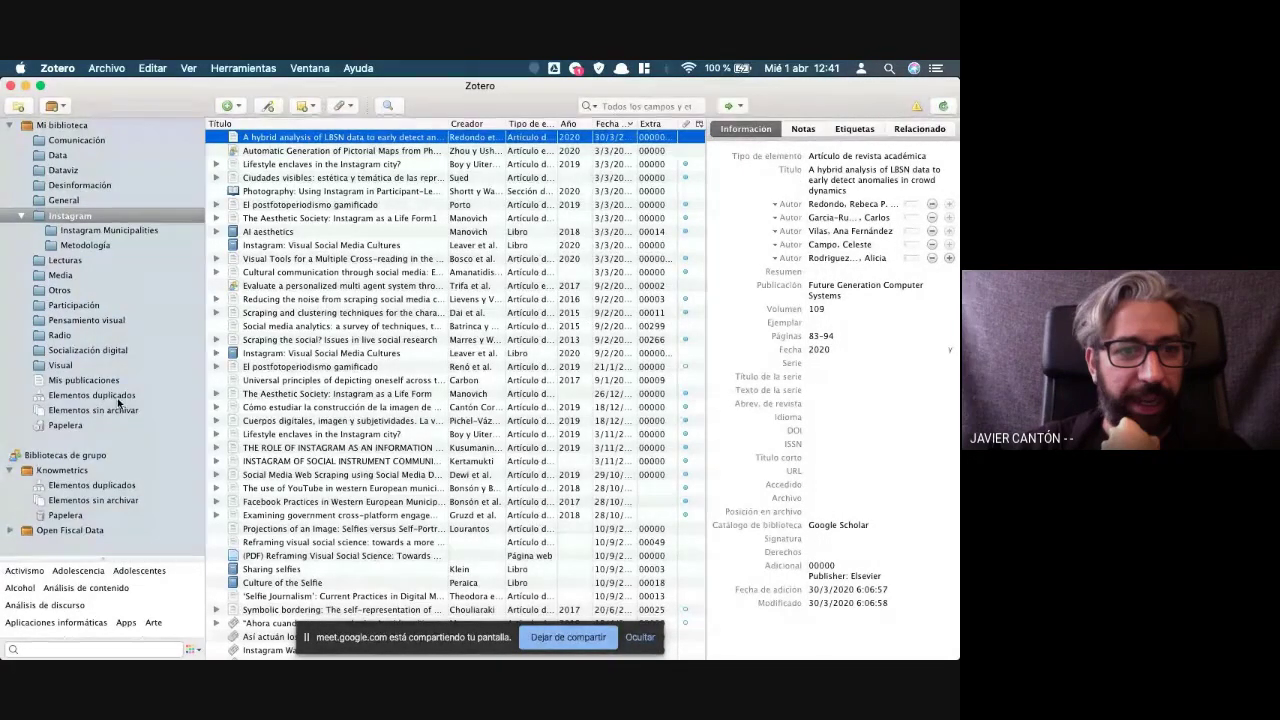
# Launch LibreOffice through the system-wide app search
pyautogui.press('super+space')
pyautogui.write('libre')
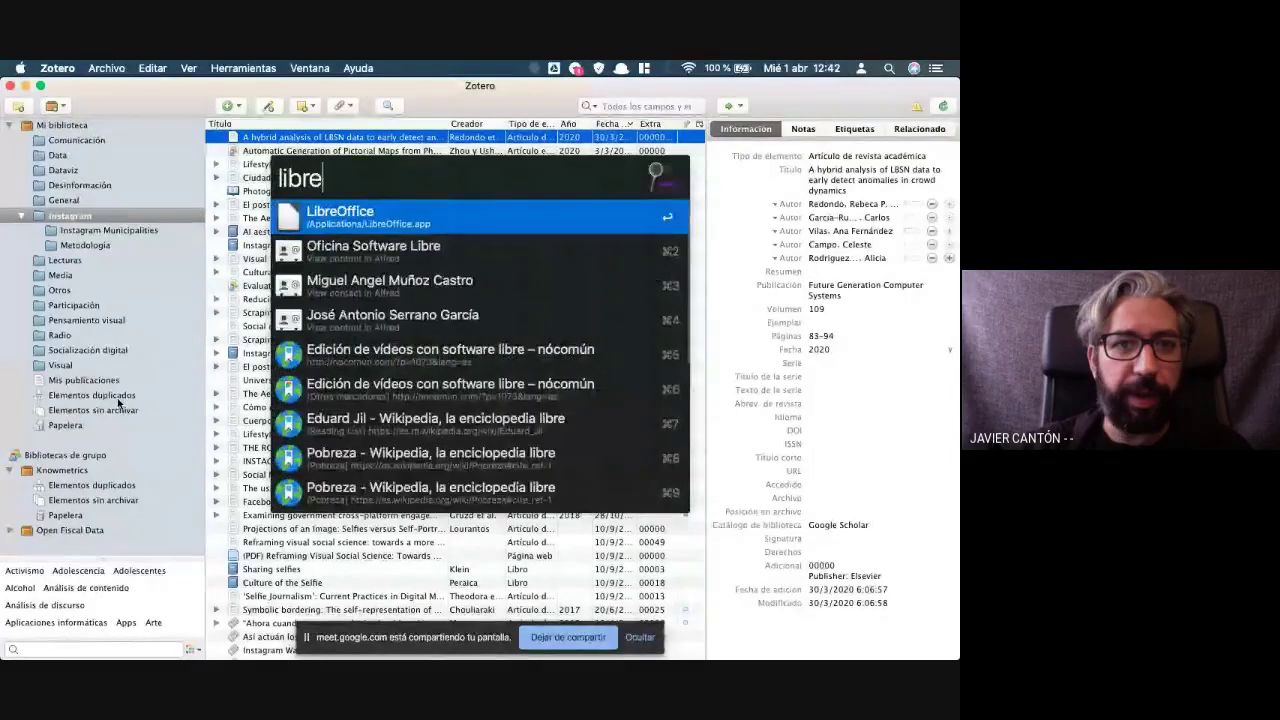
pyautogui.press('Return')
# Browse the Radio, Socialización digital and Mis publicaciones collections in the Zotero library
pyautogui.click(78, 320)
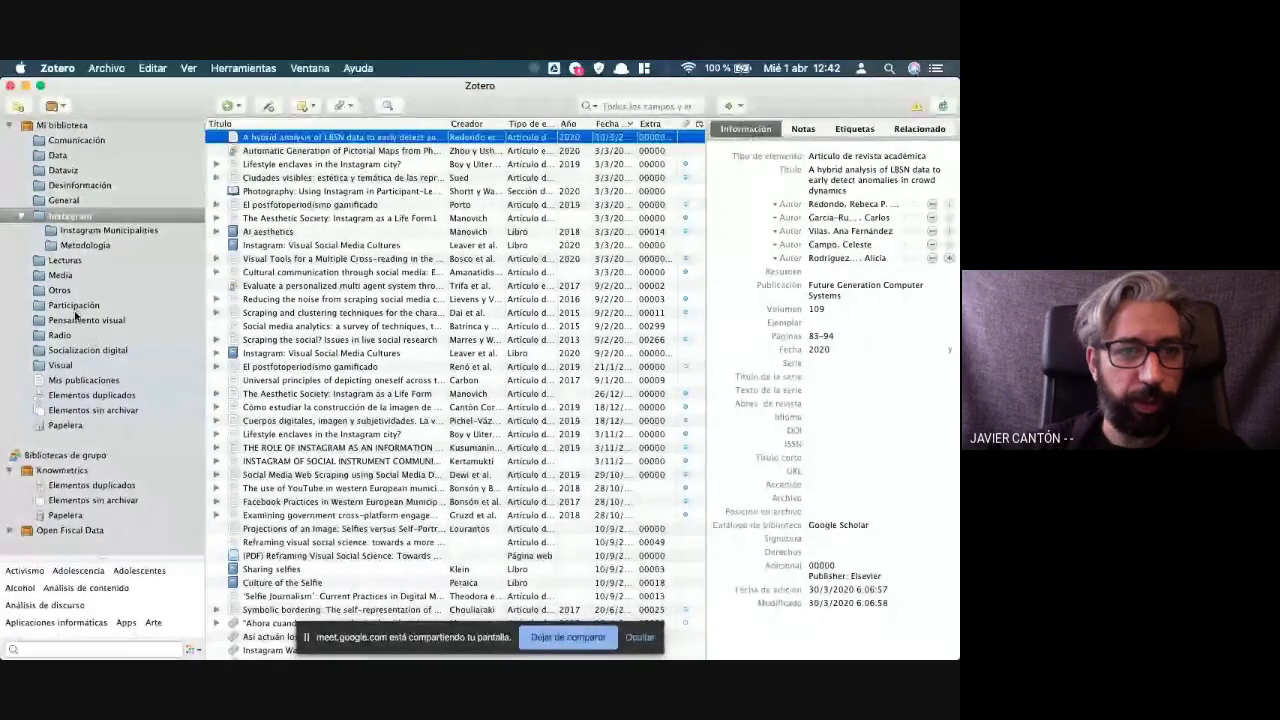
pyautogui.click(62, 335)
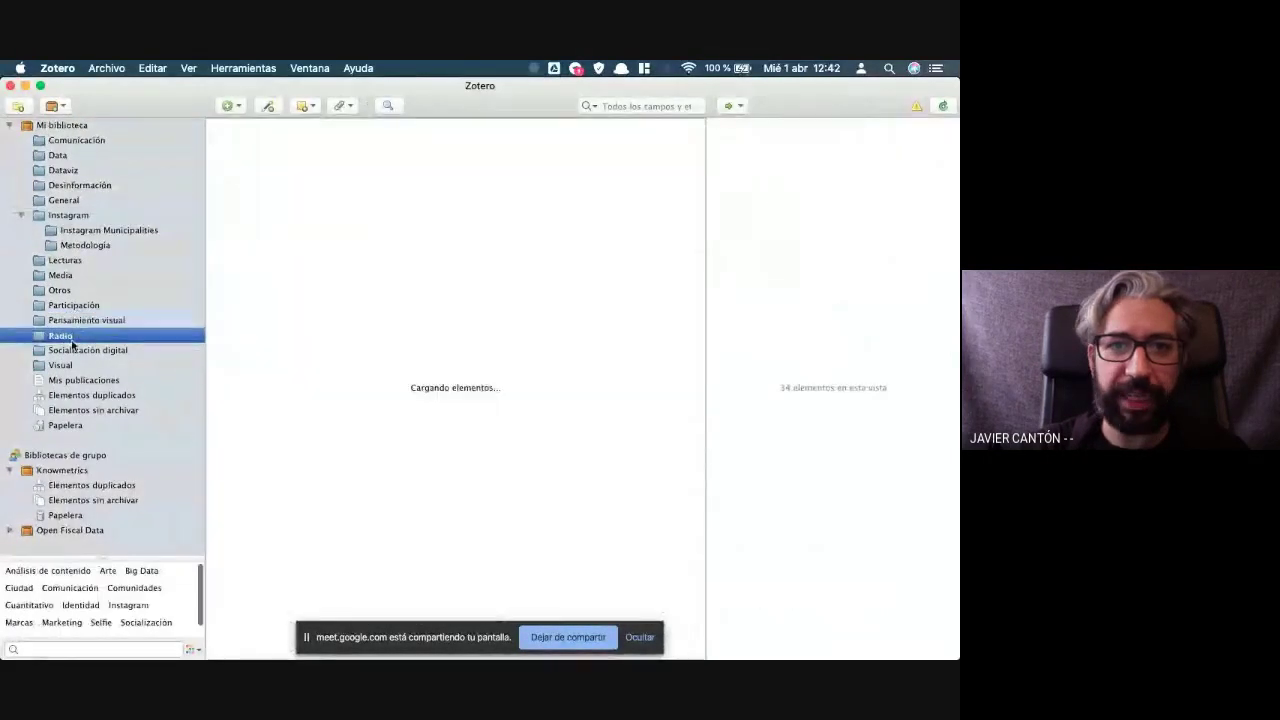
pyautogui.click(87, 352)
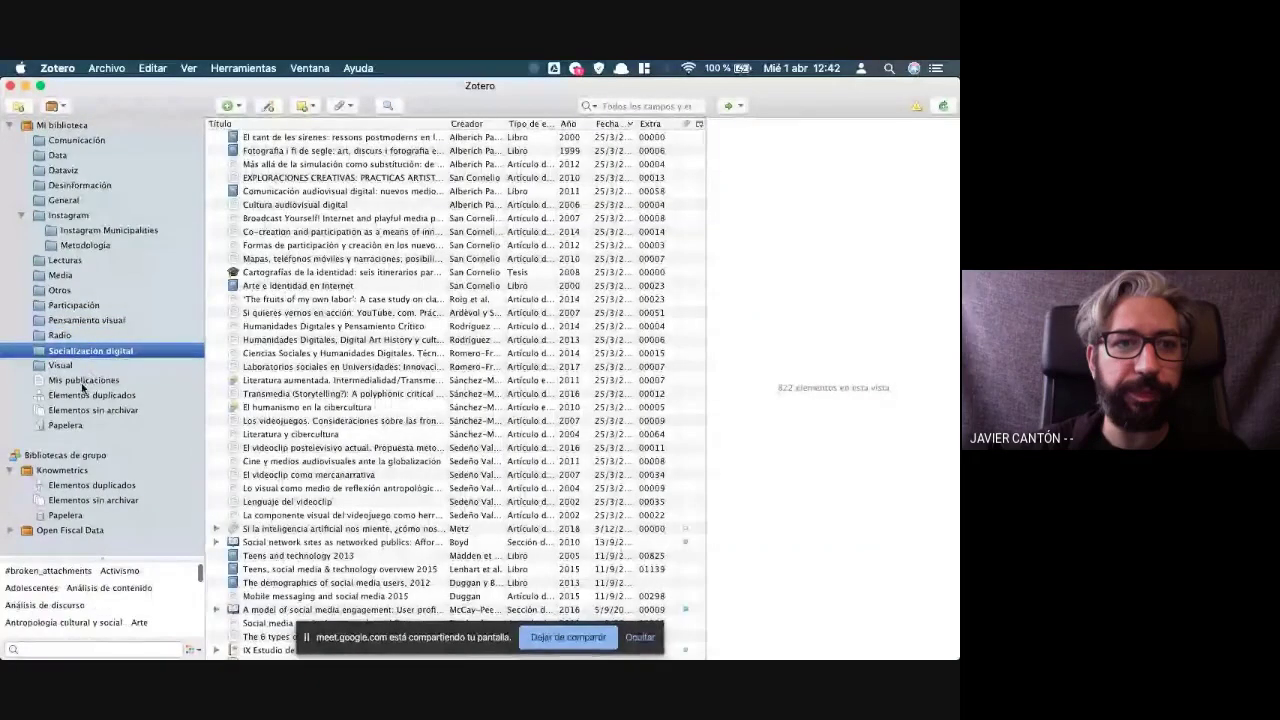
pyautogui.click(84, 382)
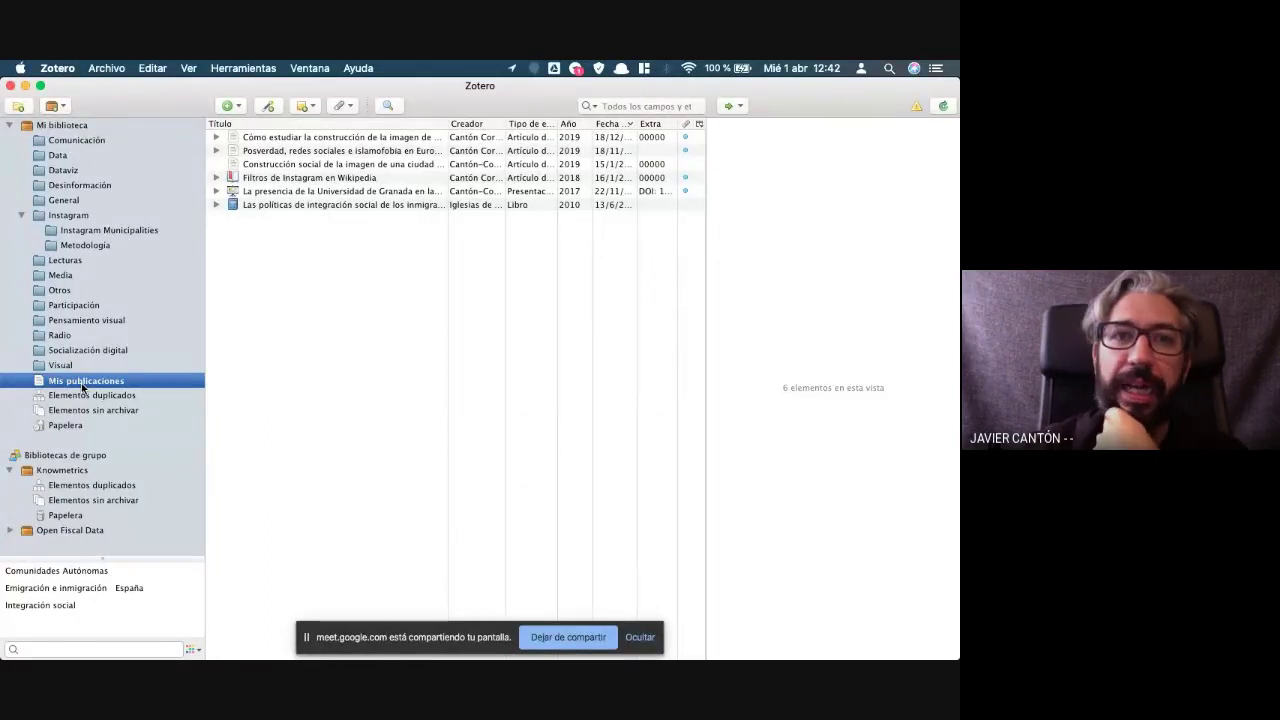
# Search for the author's surname in Mis publicaciones and in the whole Mi biblioteca library
pyautogui.click(638, 106)
pyautogui.write('cantón')
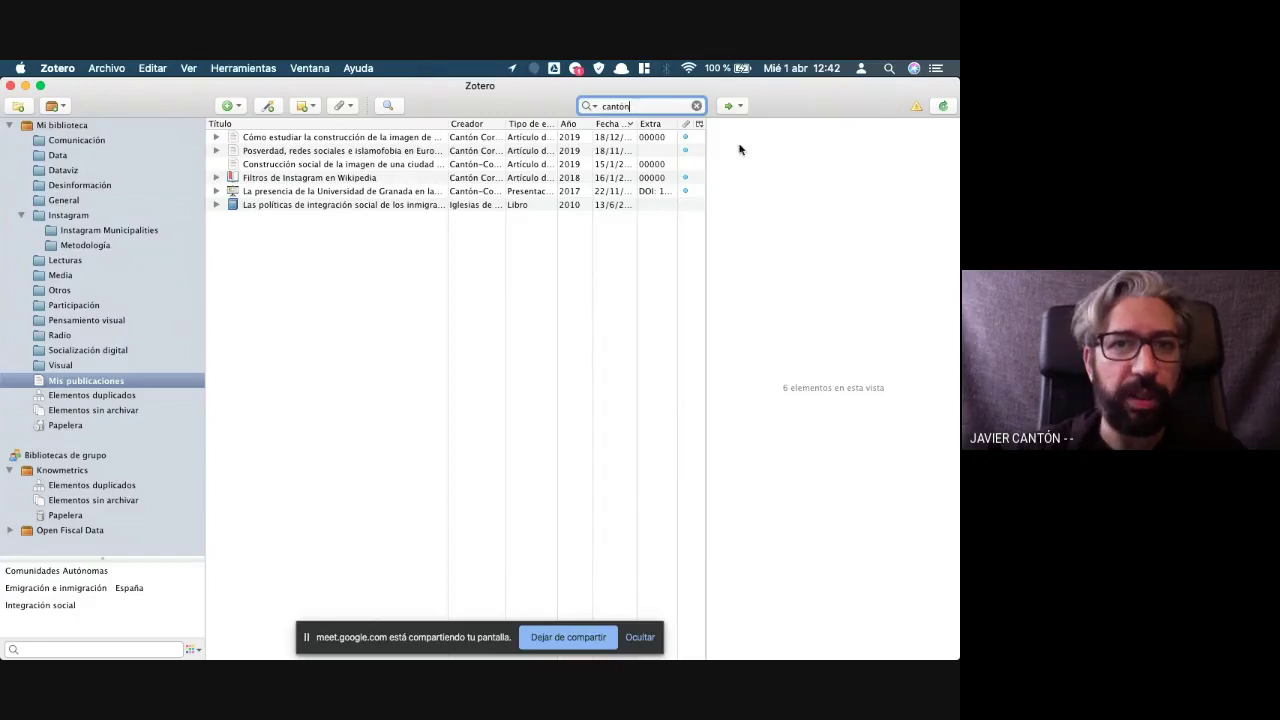
pyautogui.click(91, 127)
pyautogui.click(628, 107)
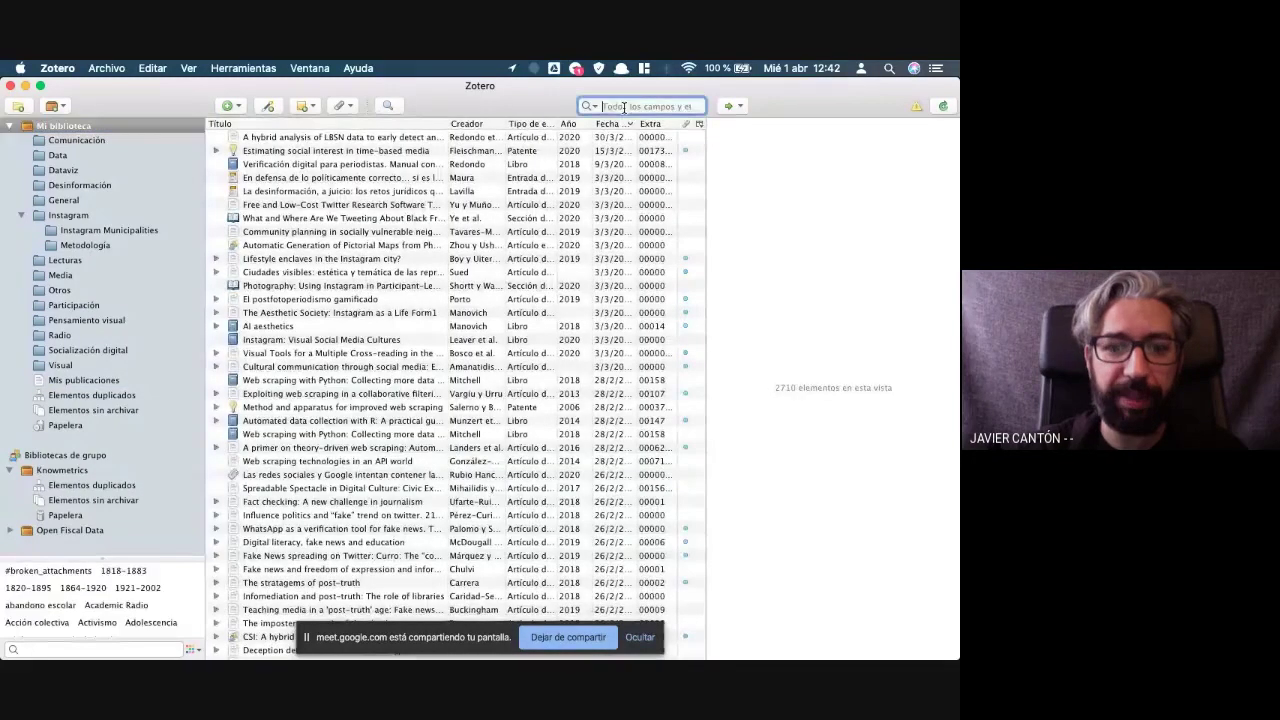
pyautogui.write('cantón')
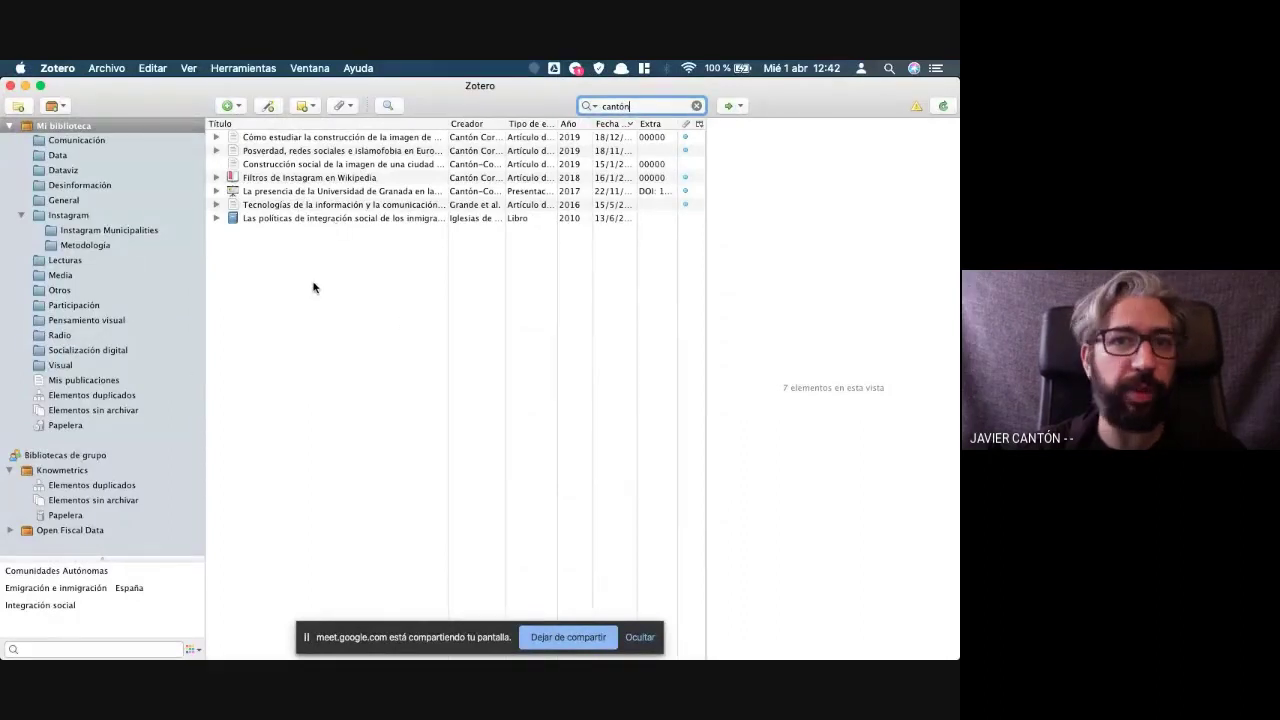
# View the personal library's duplicate items, trash and unfiled items, and return to Mis publicaciones
pyautogui.click(75, 399)
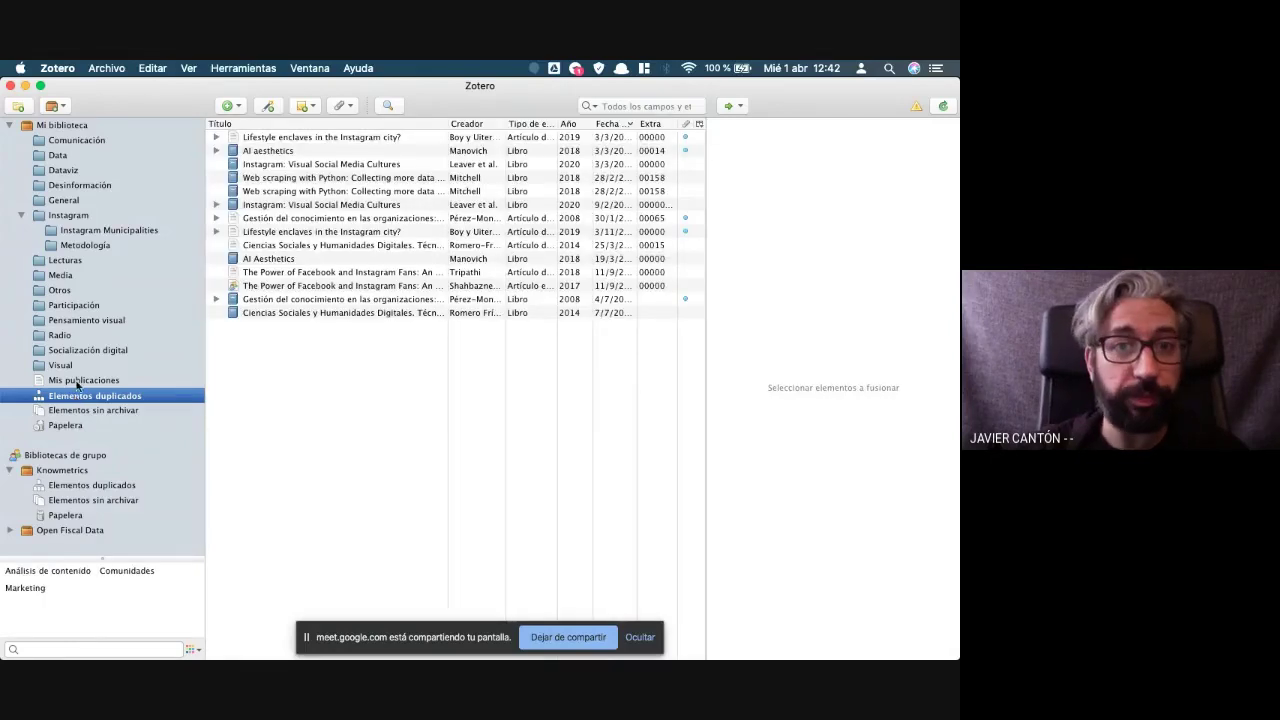
pyautogui.click(65, 425)
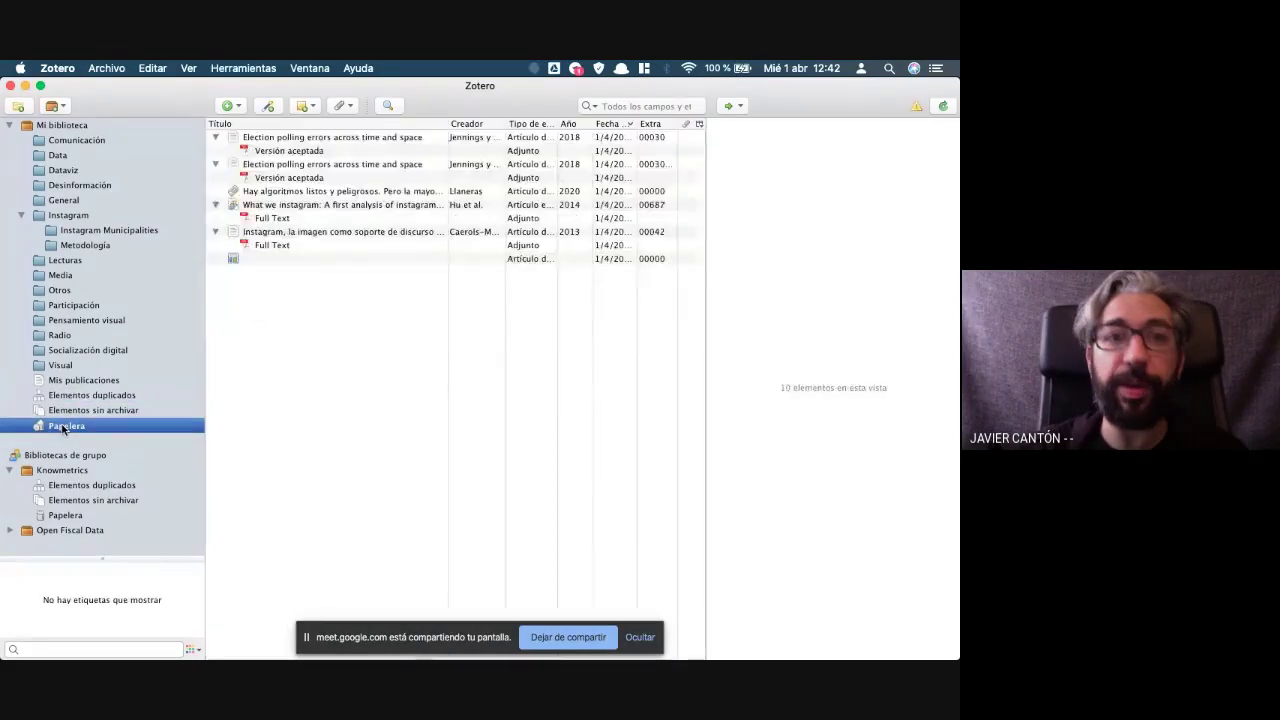
pyautogui.click(88, 411)
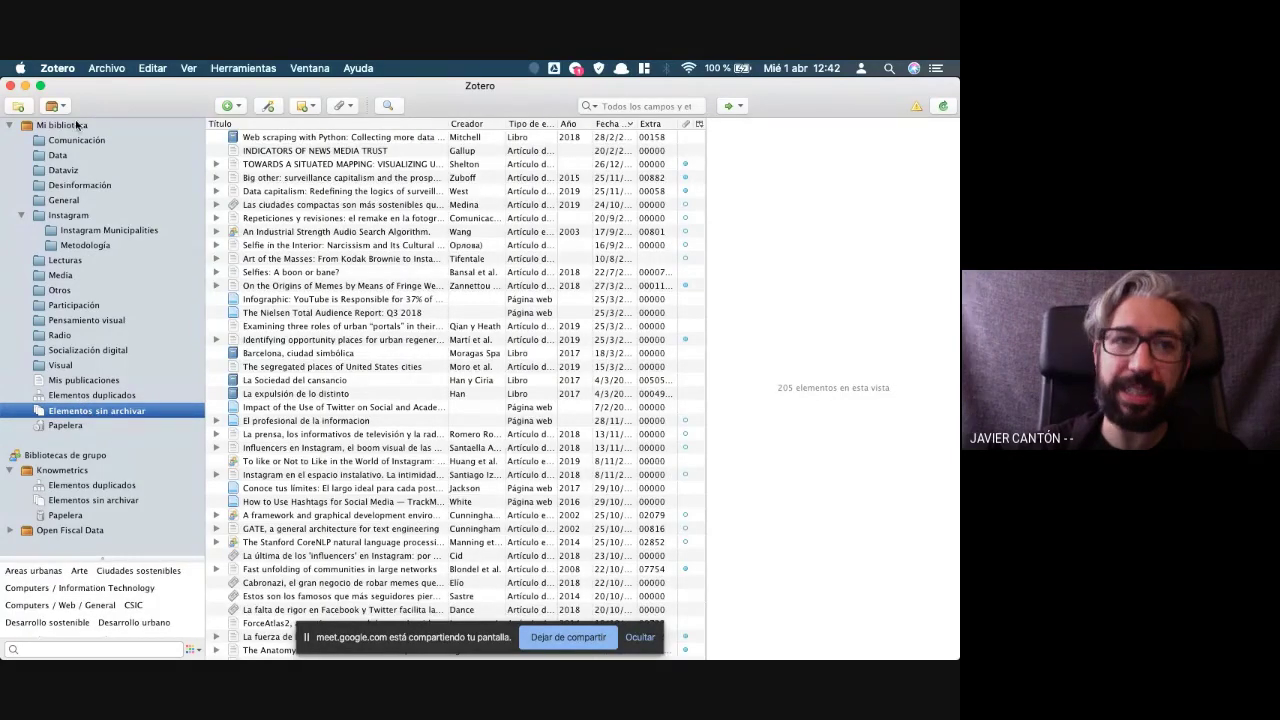
pyautogui.click(73, 380)
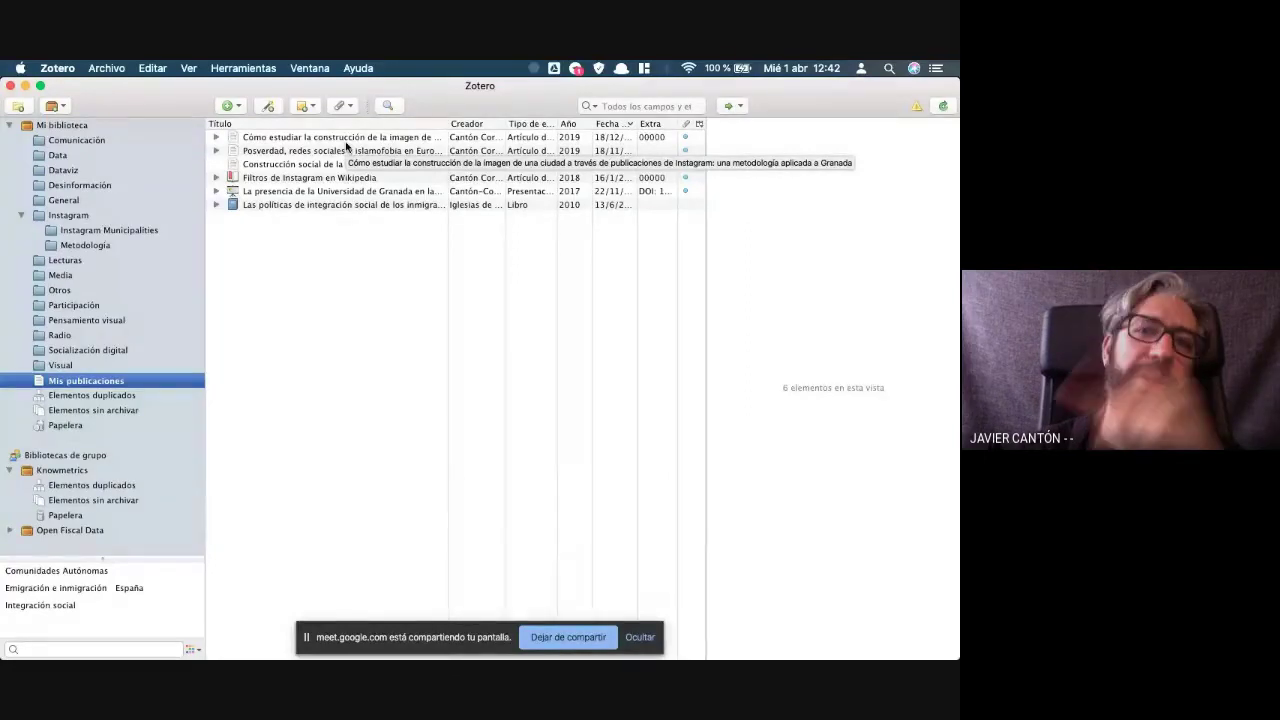
# Examine the Knowmetrics and Open Fiscal Data group libraries, expanding both and reading through the Open Fiscal Data references
pyautogui.click(63, 471)
pyautogui.click(73, 485)
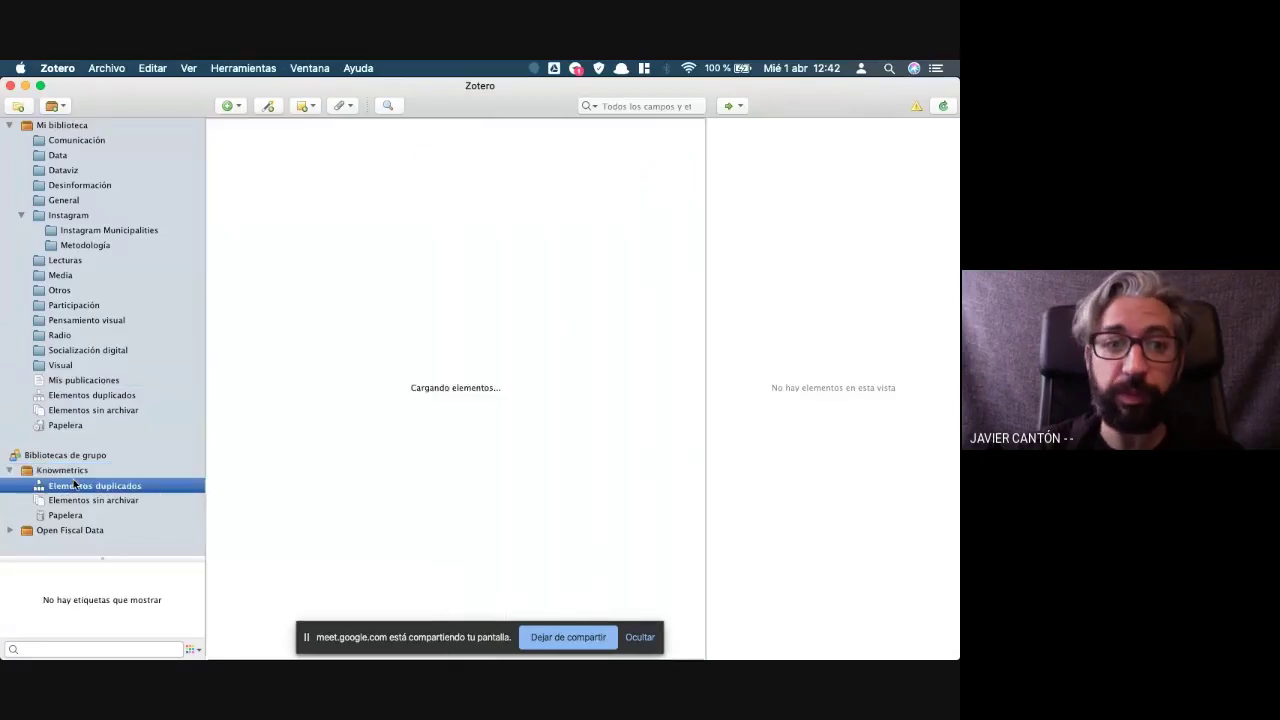
pyautogui.click(9, 474)
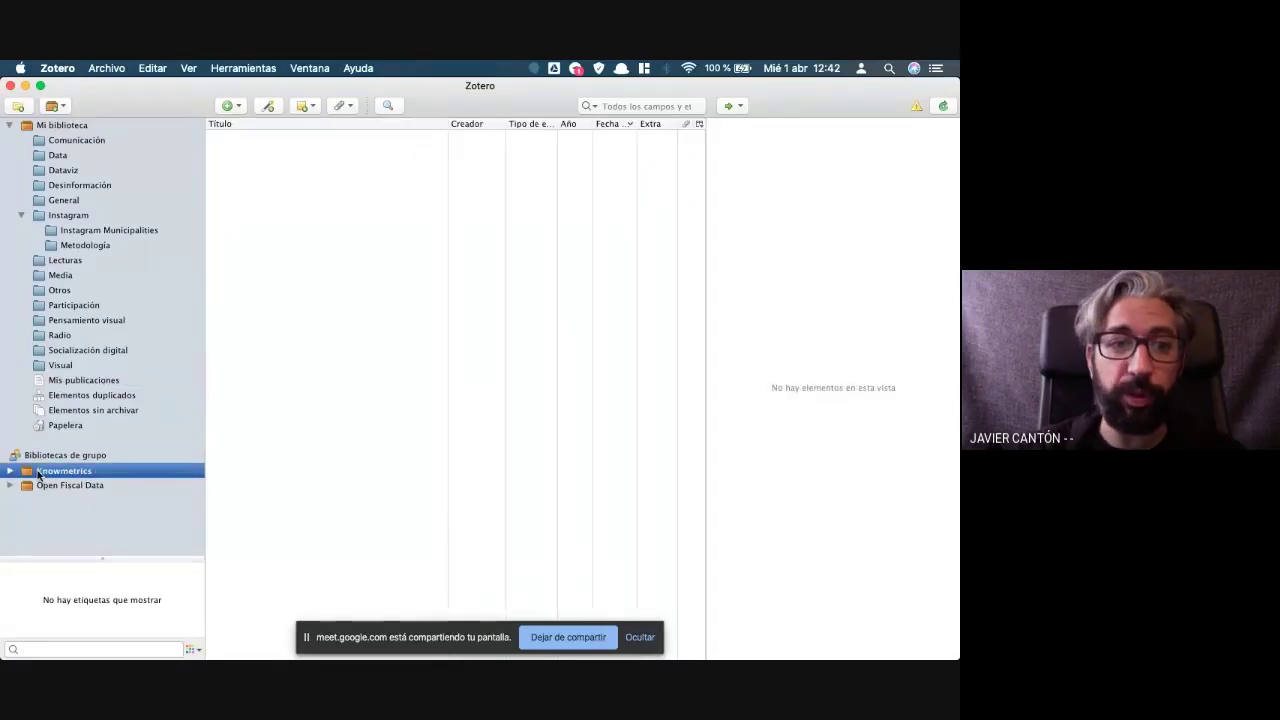
pyautogui.click(9, 474)
pyautogui.click(9, 530)
pyautogui.click(58, 531)
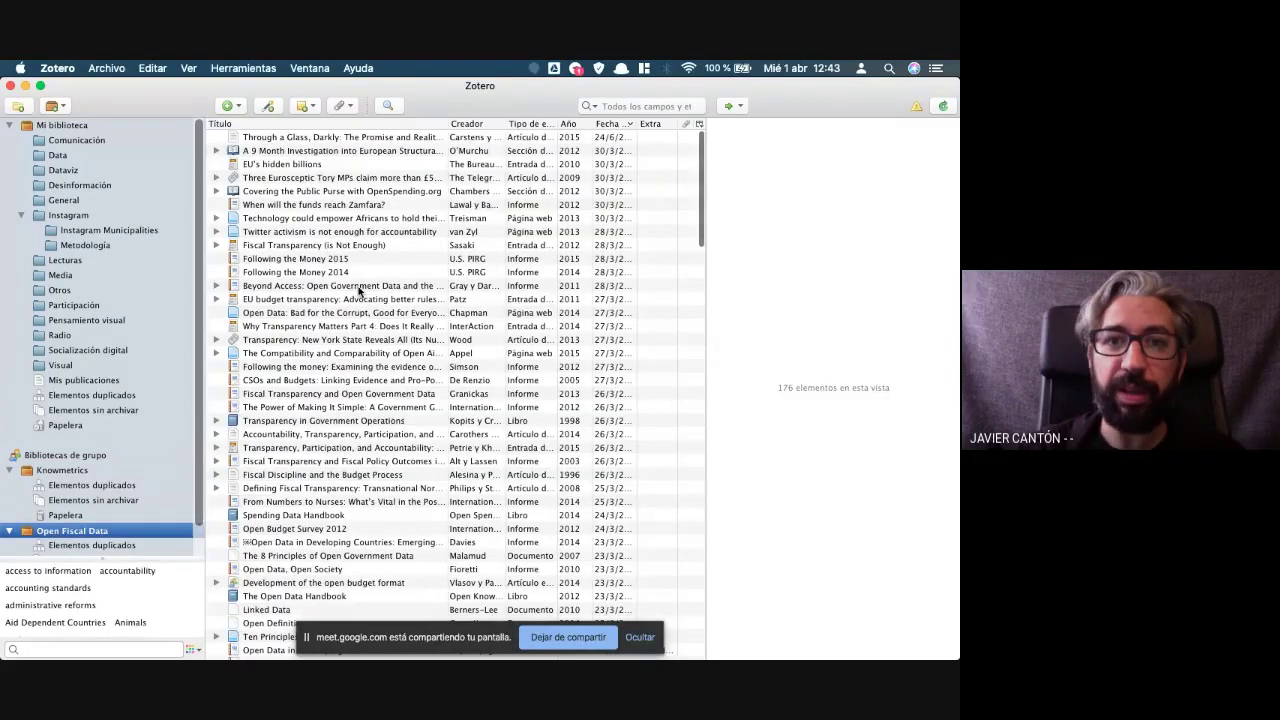
pyautogui.scroll(-3, 359, 290)
pyautogui.scroll(-1, 120, 460)
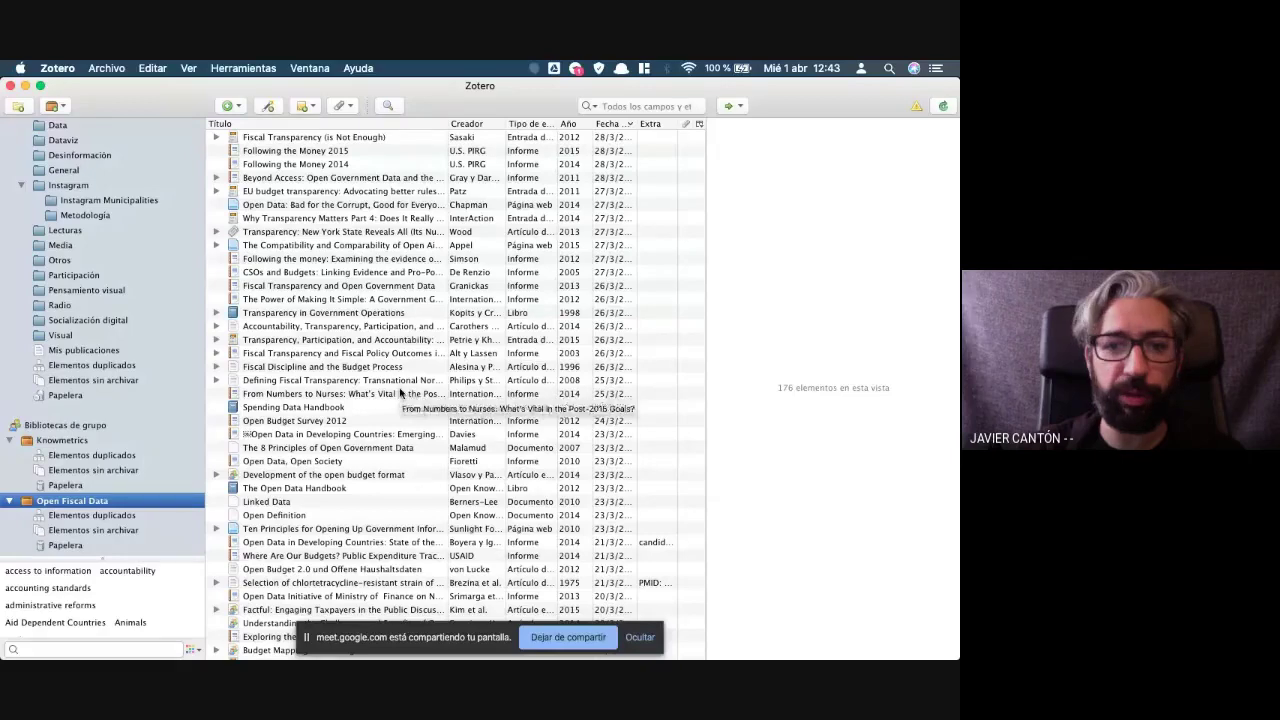
# Switch to LibreOffice, create a new Writer document and enter the surname of the author being cited
pyautogui.press('super+Tab')
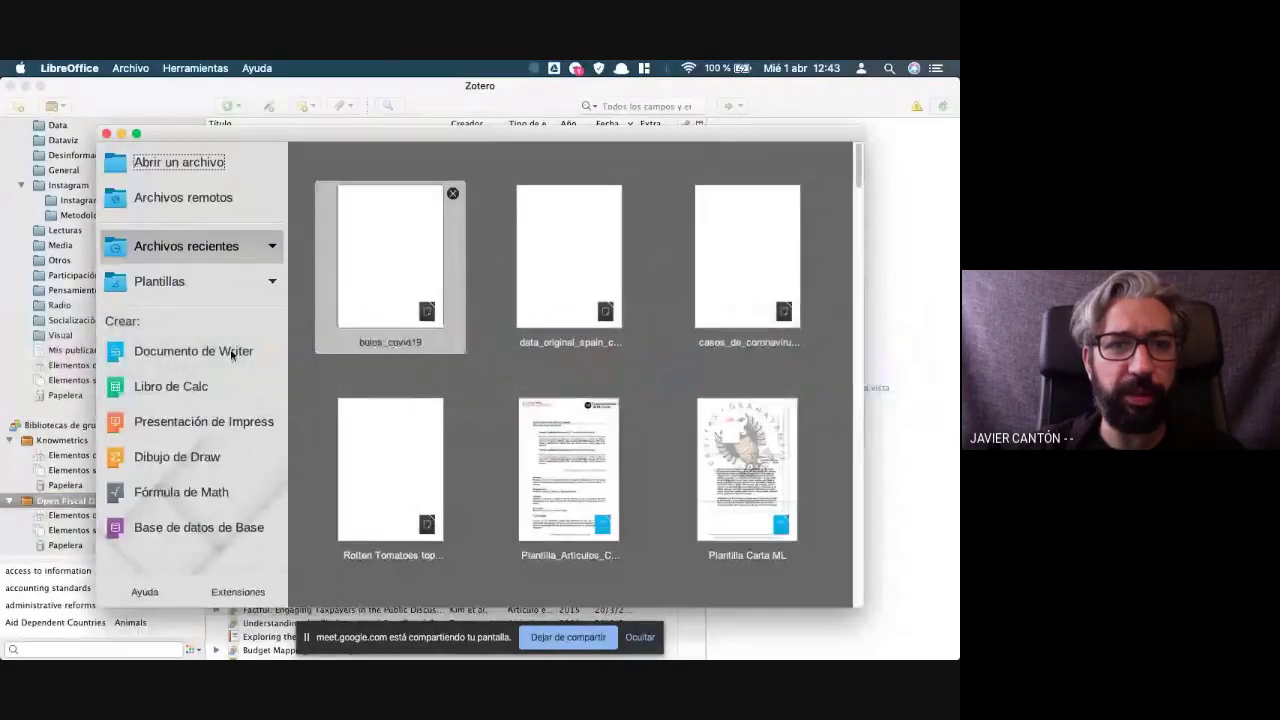
pyautogui.click(188, 352)
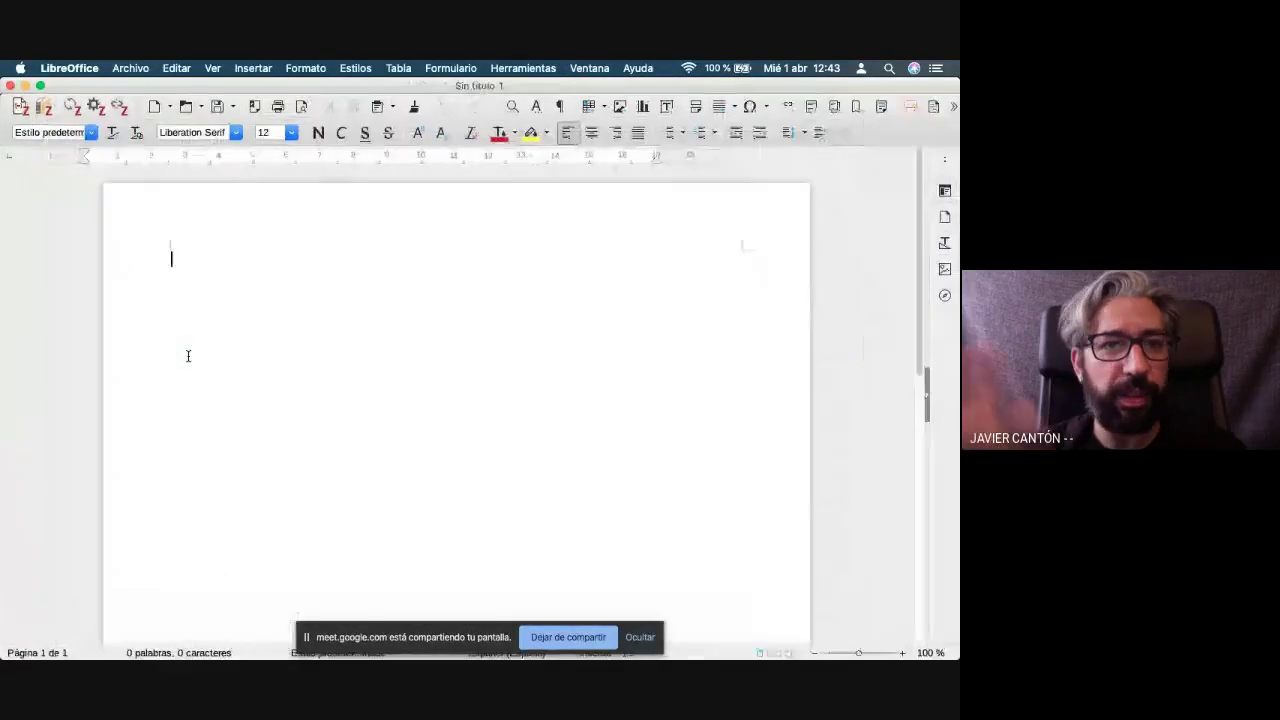
pyautogui.write('Manovvi')
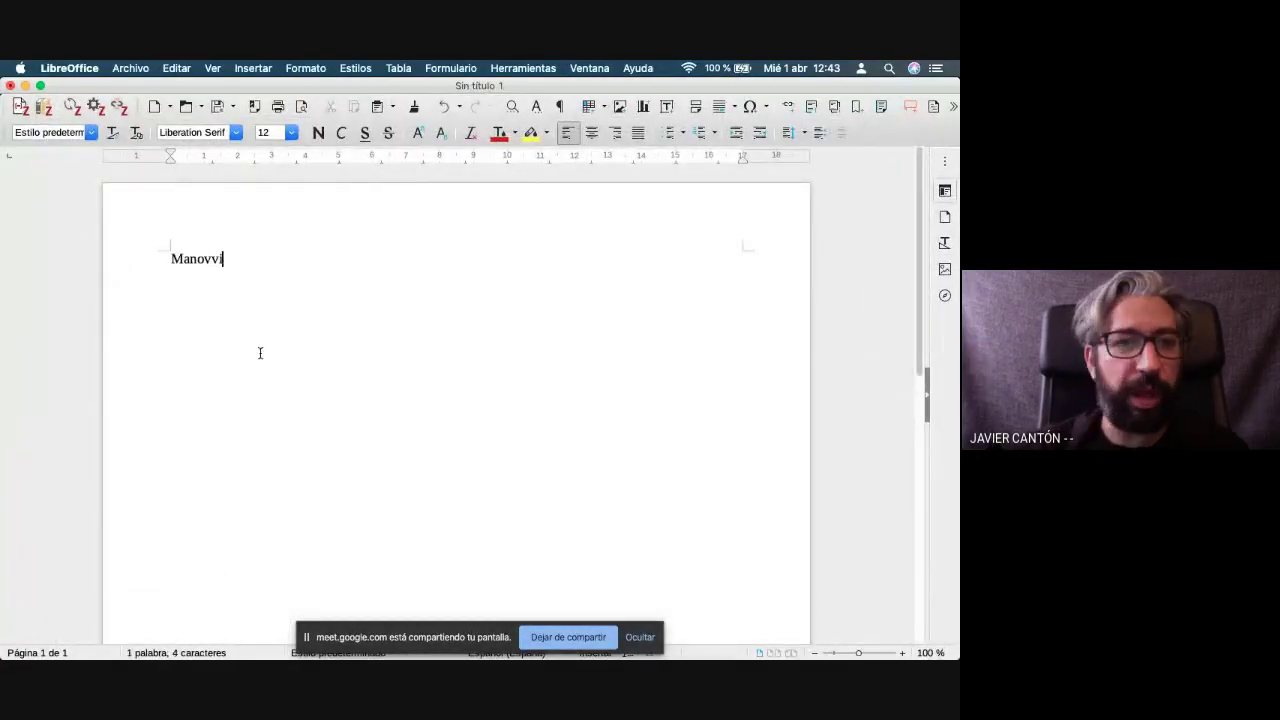
pyautogui.press('BackSpace')
pyautogui.press('BackSpace')
pyautogui.write('och')
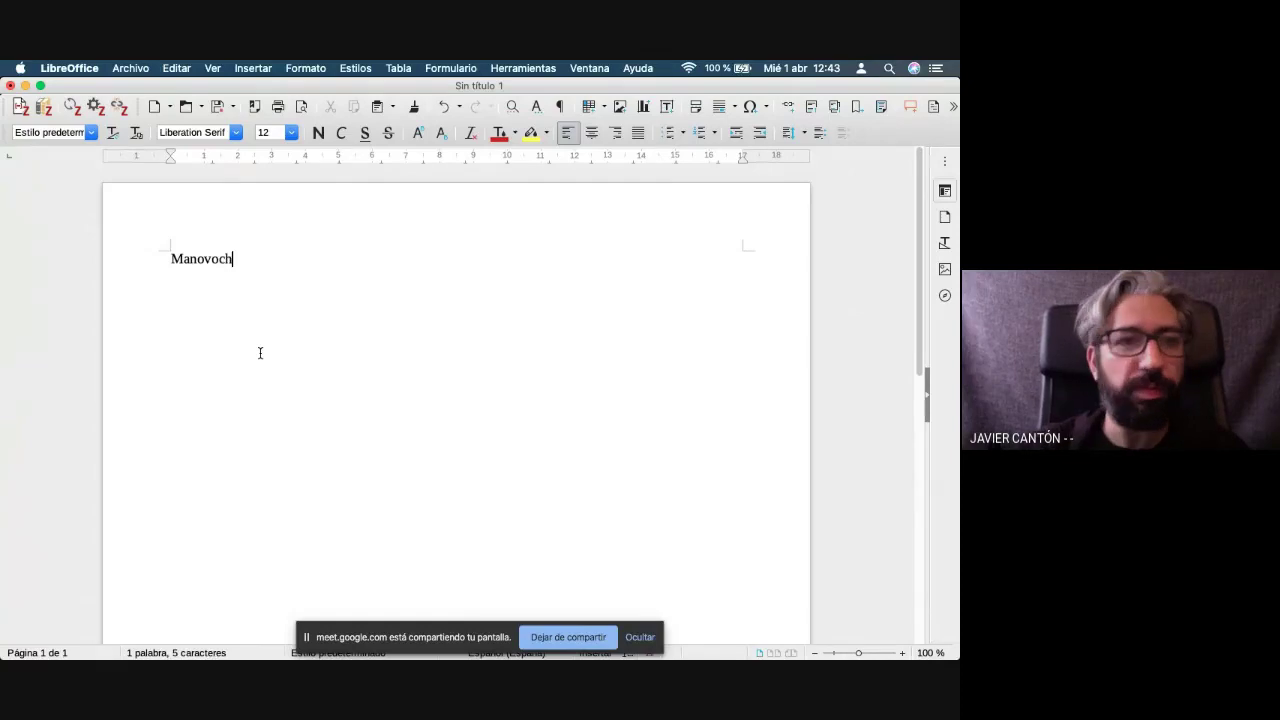
# Start a Zotero citation and set the document's citation style to Chicago Manual of Style 17th edition (author-date)
pyautogui.click(22, 108)
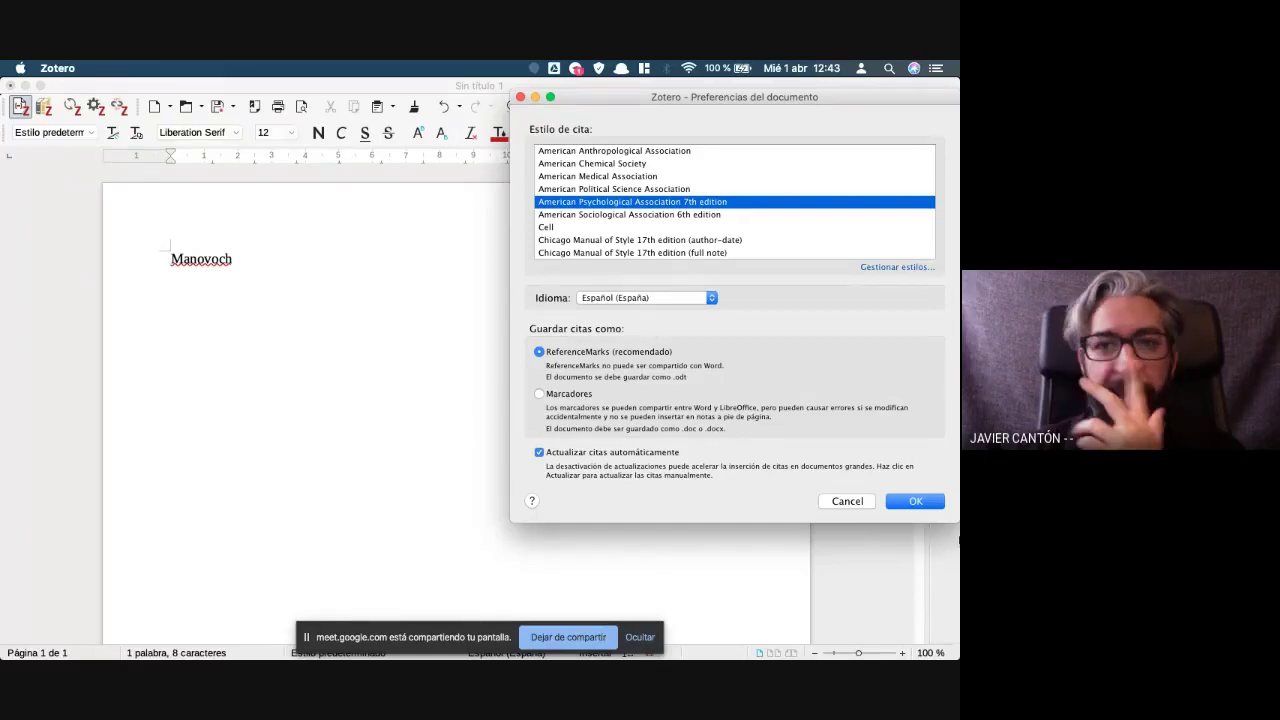
pyautogui.scroll(-3, 664, 226)
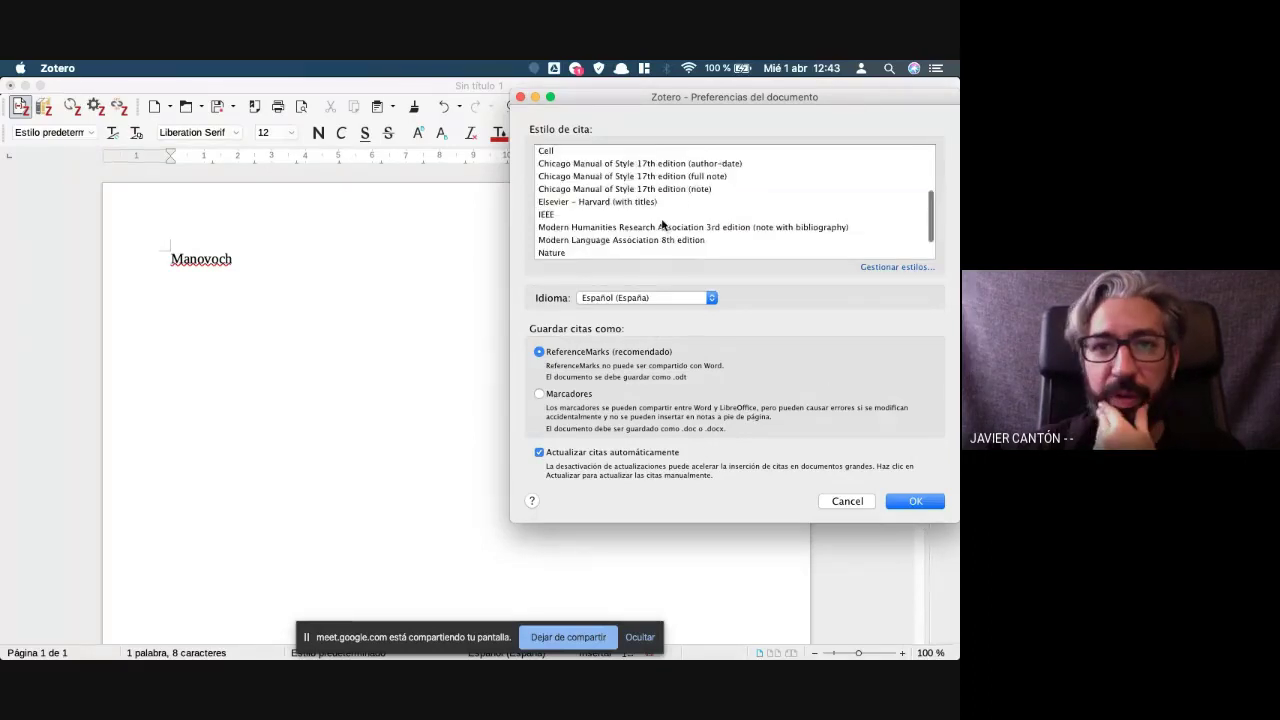
pyautogui.click(628, 166)
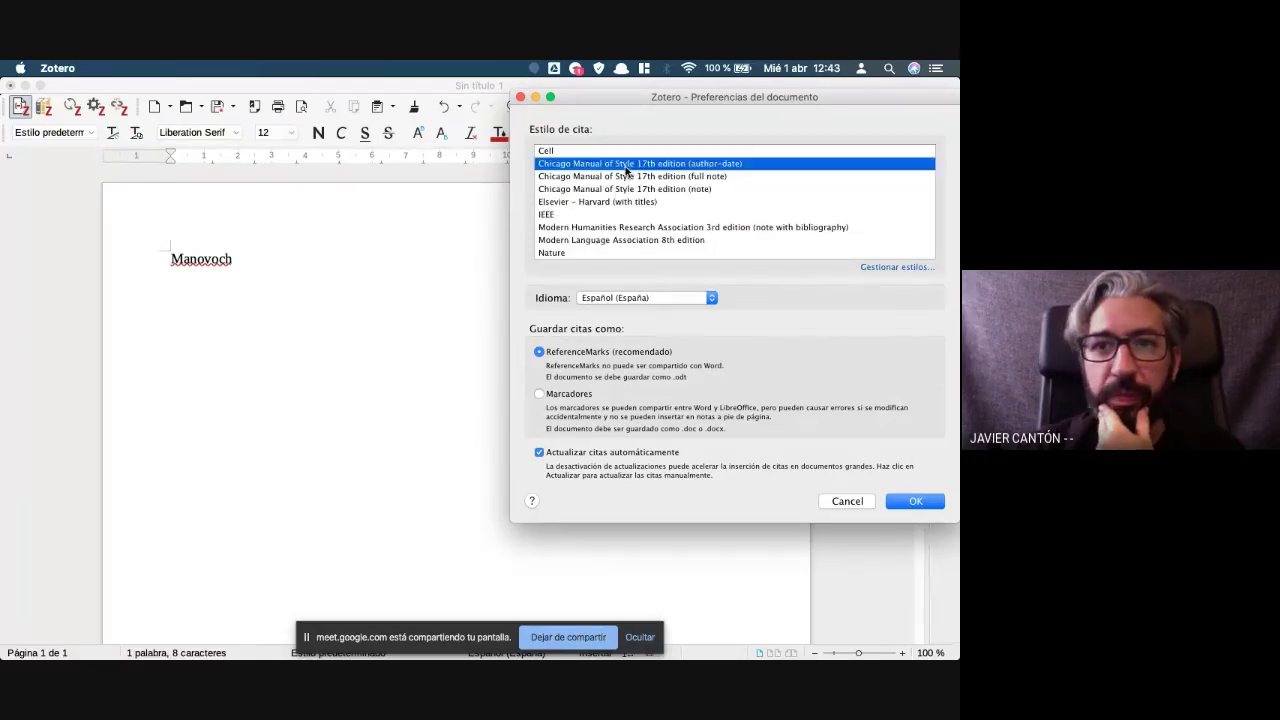
pyautogui.click(904, 501)
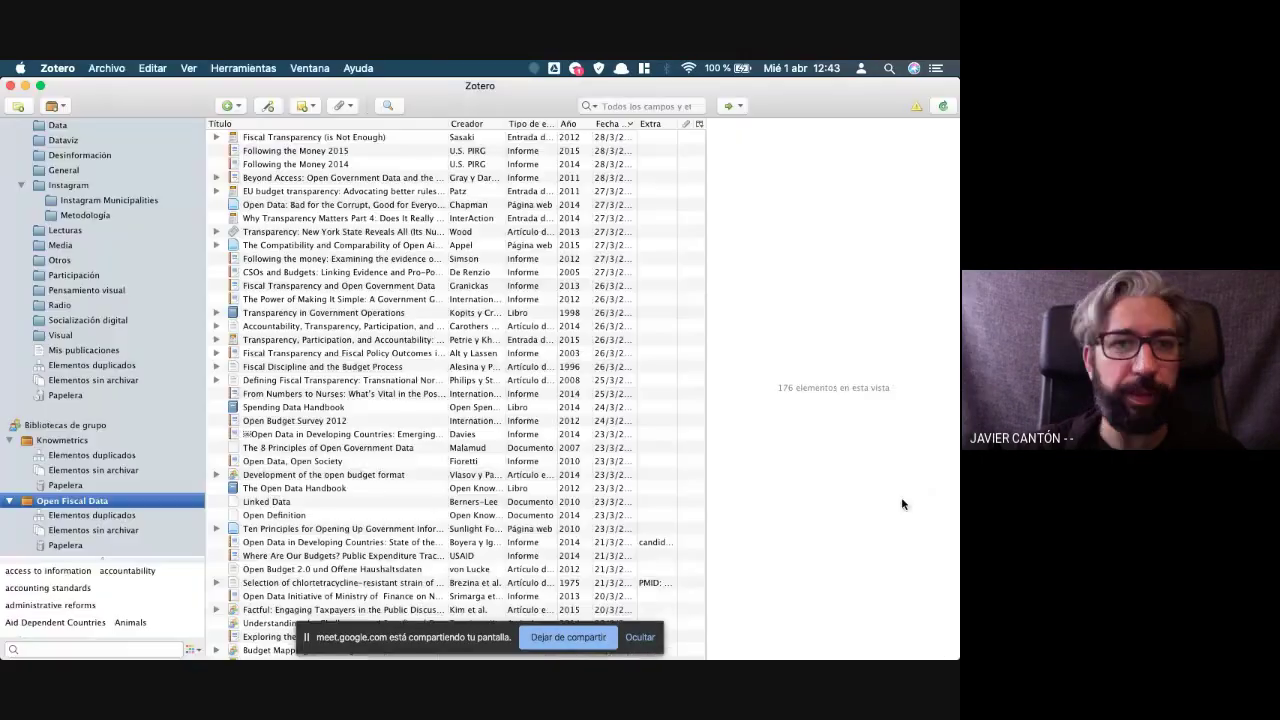
# Insert a citation combining "La era de los 'more media'" (2010) and "The Mobile Generation and Instagram Photography" (2017)
pyautogui.write('manovich')
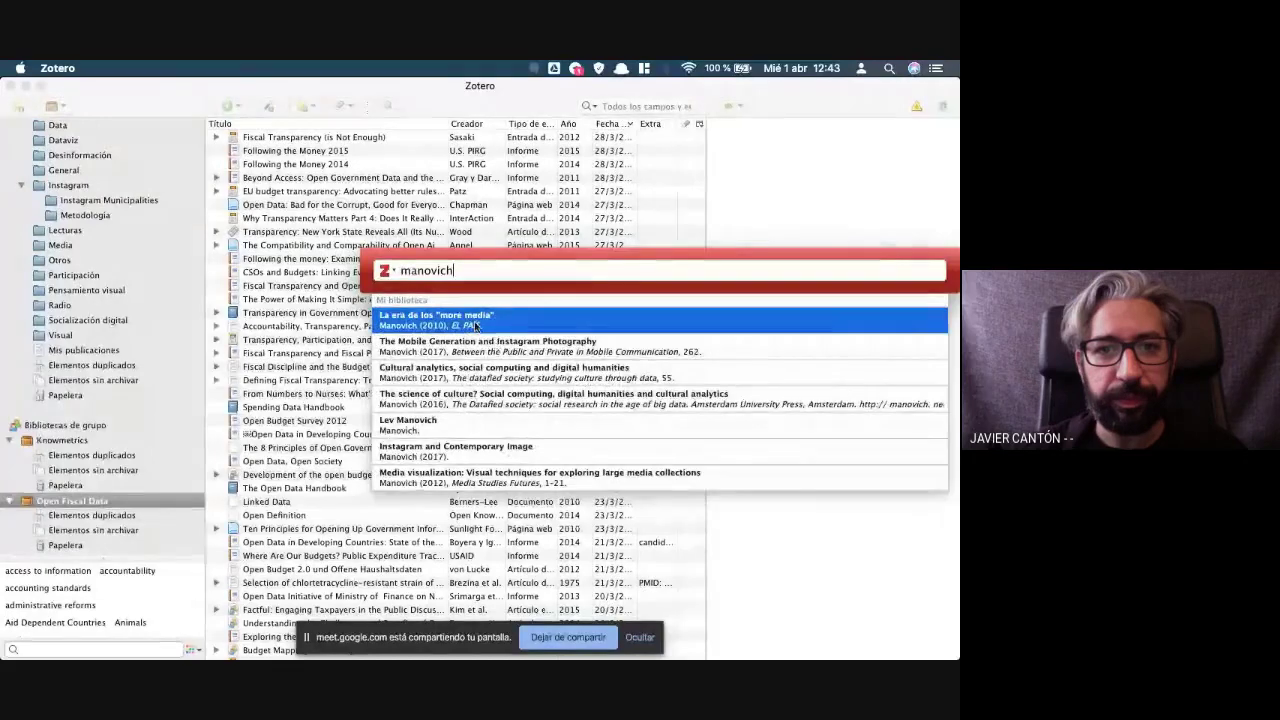
pyautogui.press('Return')
pyautogui.write('mao')
pyautogui.press('BackSpace')
pyautogui.write('novich')
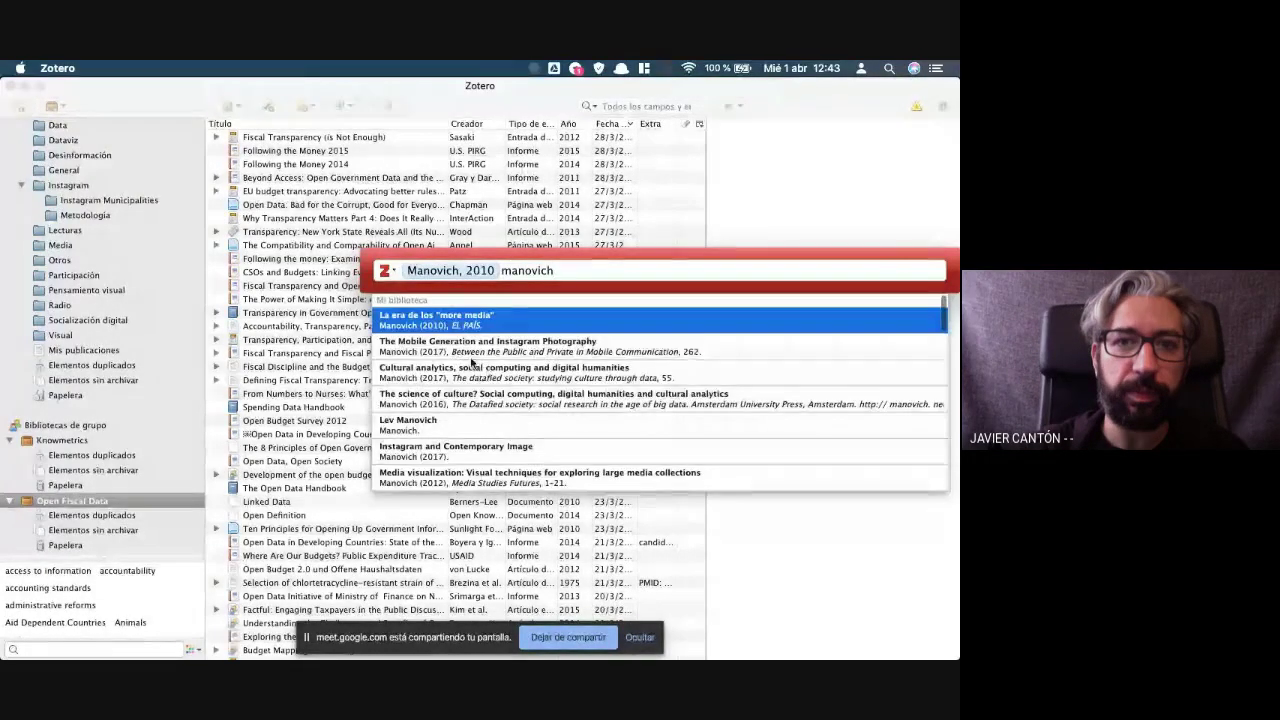
pyautogui.click(458, 350)
pyautogui.press('Return')
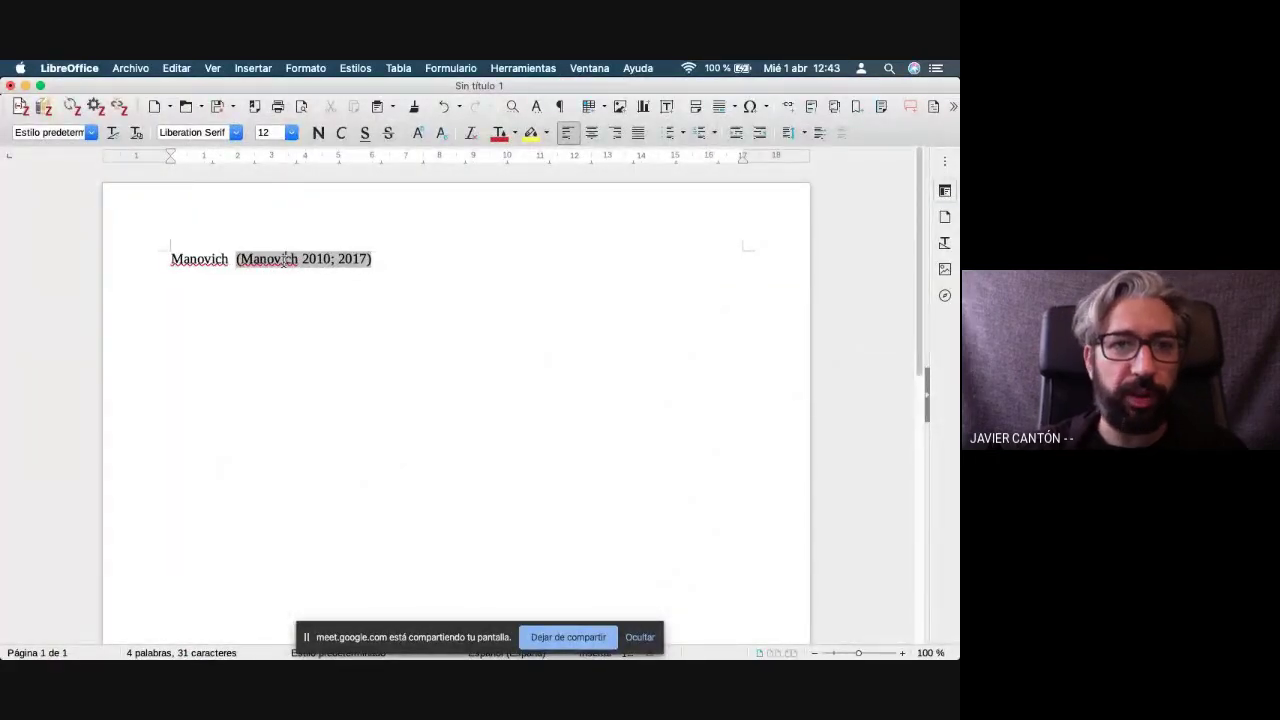
# Edit the existing citation and add the 2003 reference found by its author's surname
pyautogui.click(19, 107)
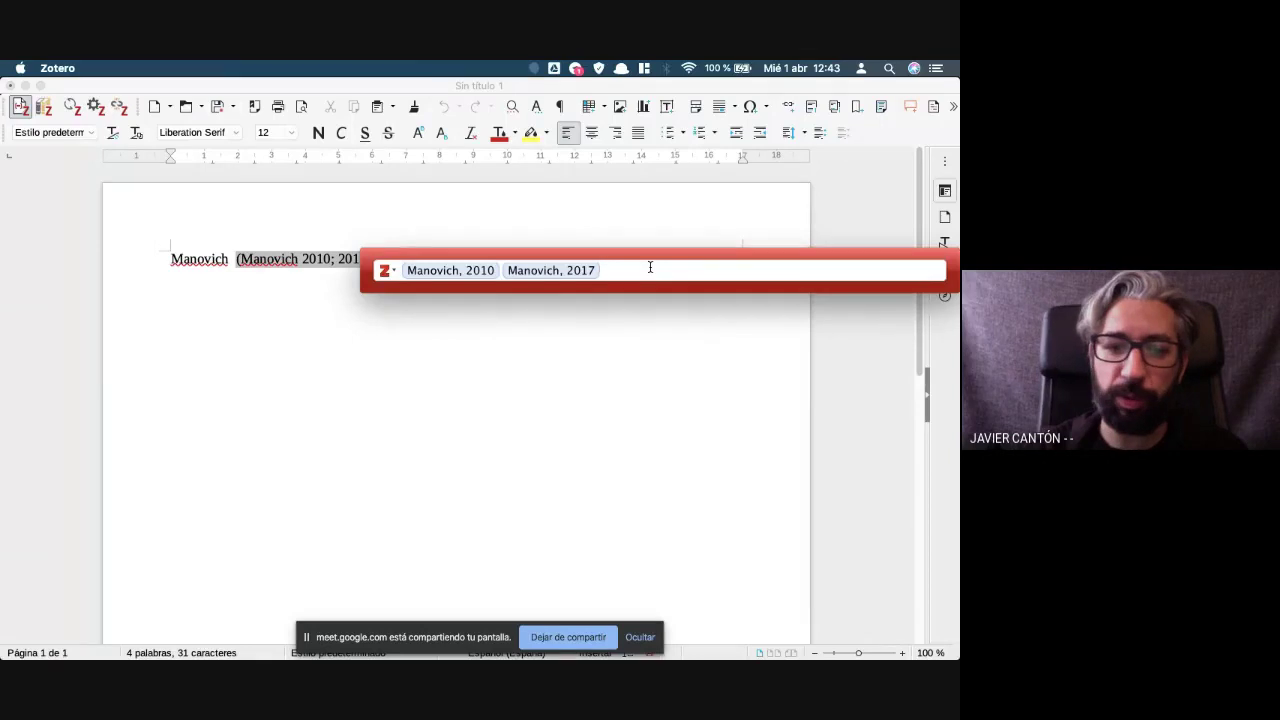
pyautogui.write('alberi')
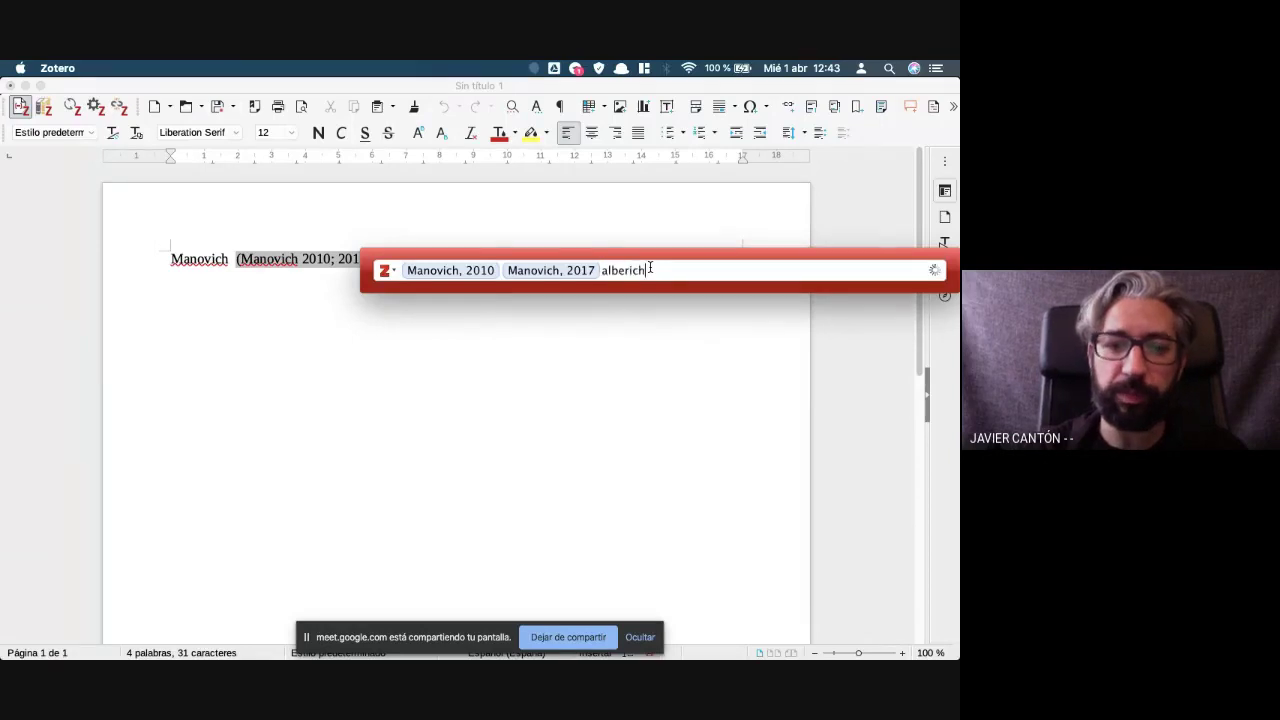
pyautogui.write('ch')
pyautogui.press('Return')
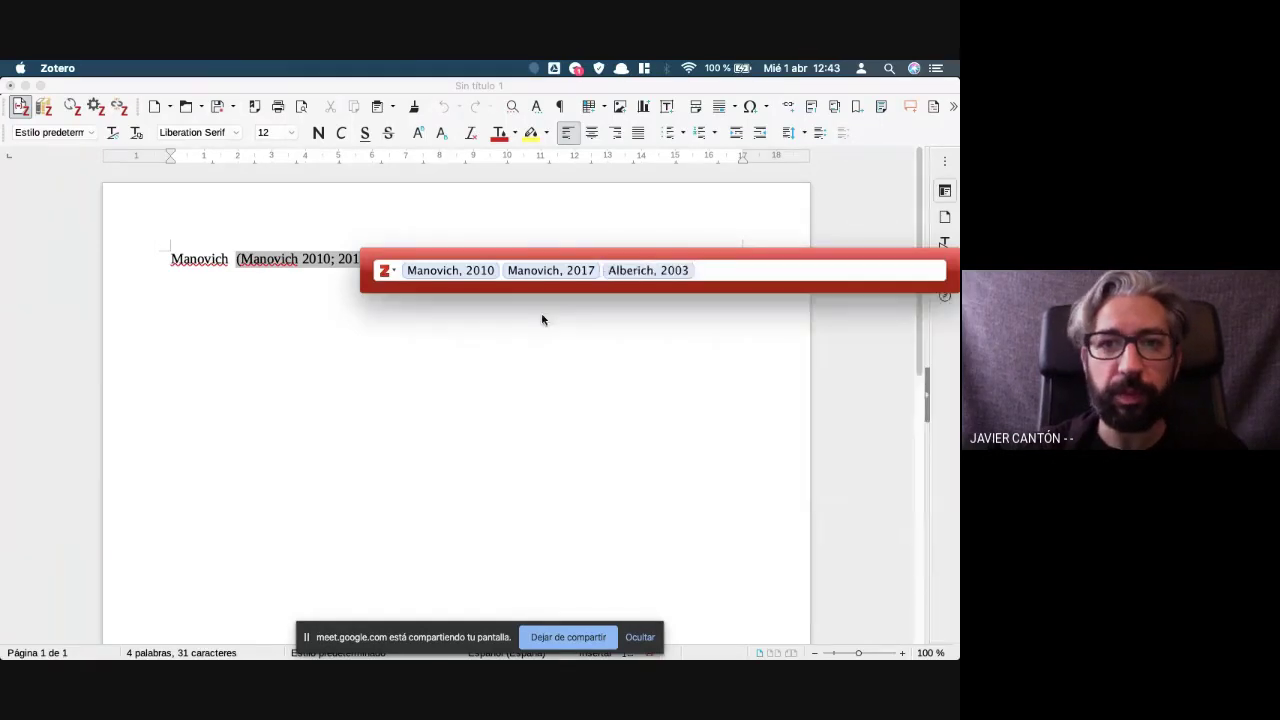
# Search by a co-author's surnames and add the two-author 2017 reference to the citation
pyautogui.write('torres')
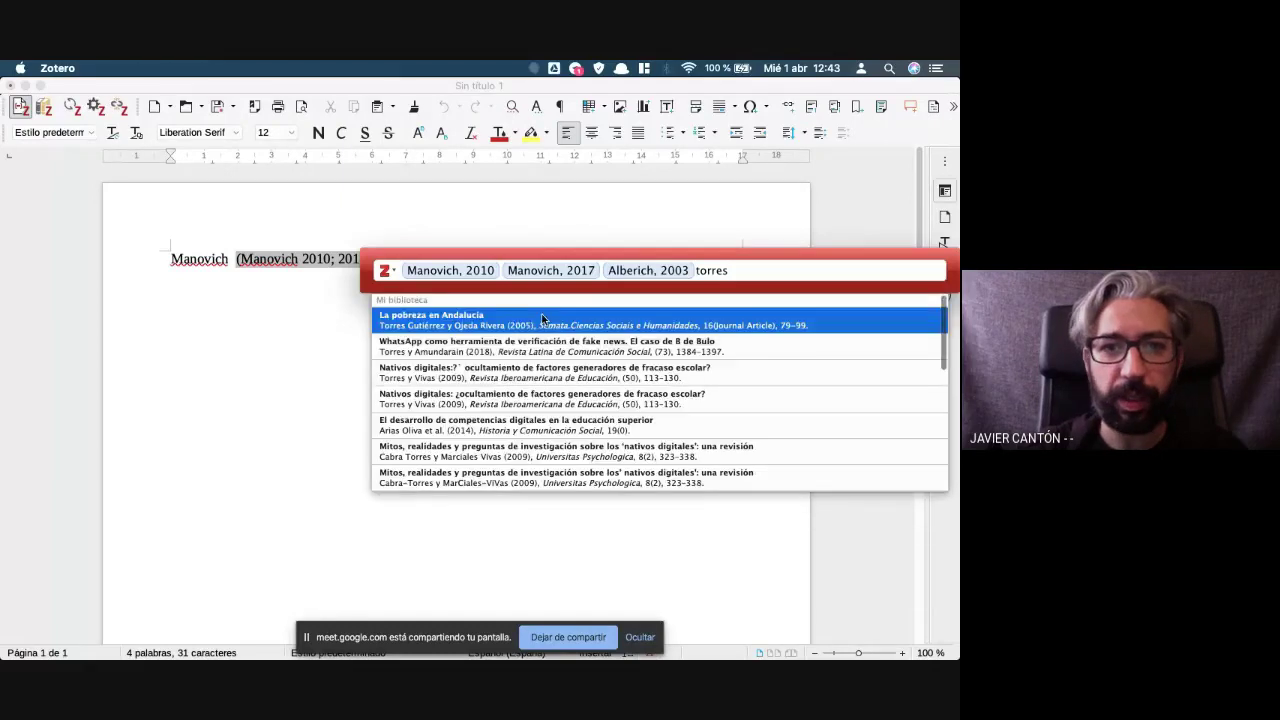
pyautogui.write(' slian')
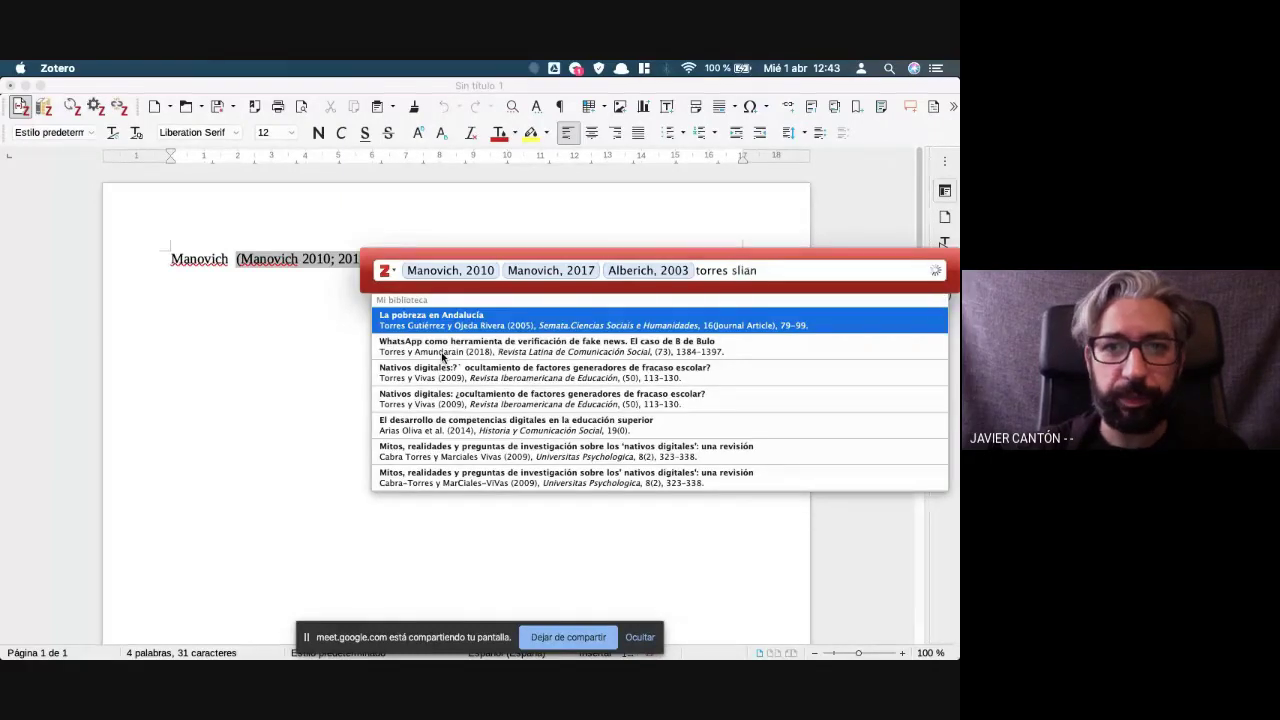
pyautogui.press('BackSpace')
pyautogui.press('BackSpace')
pyautogui.press('BackSpace')
pyautogui.press('BackSpace')
pyautogui.write('alinas')
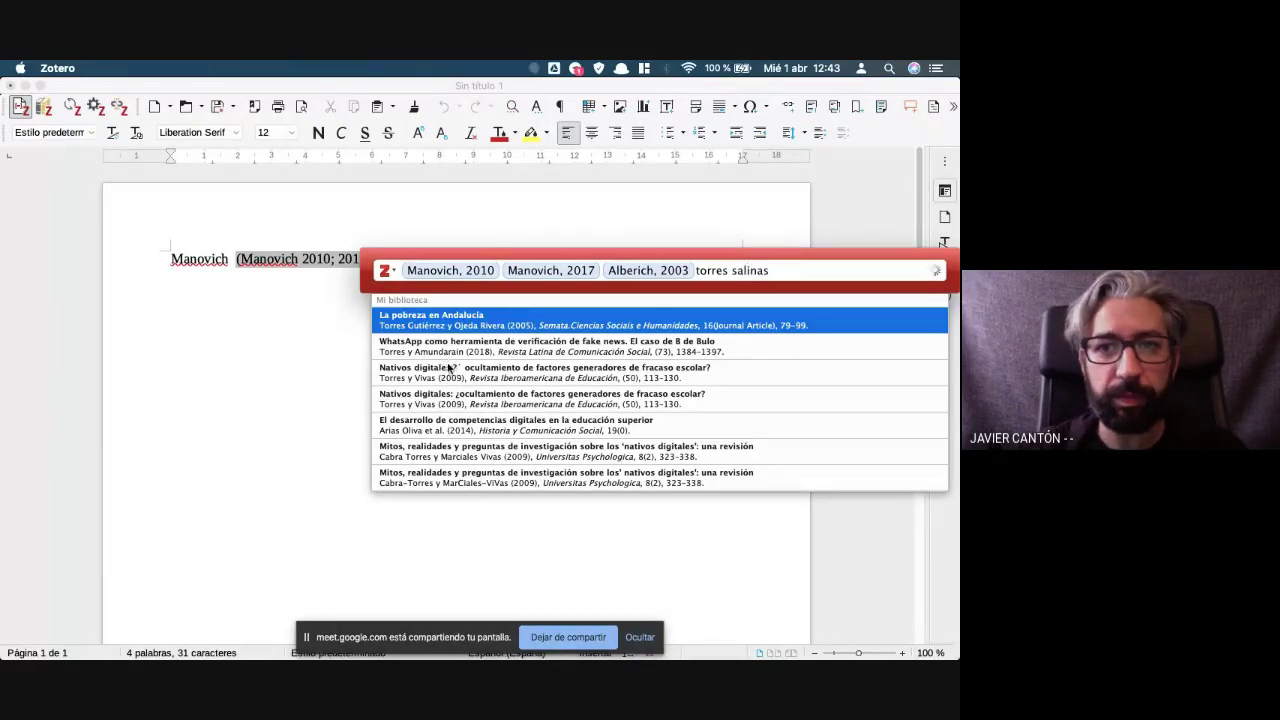
pyautogui.click(436, 324)
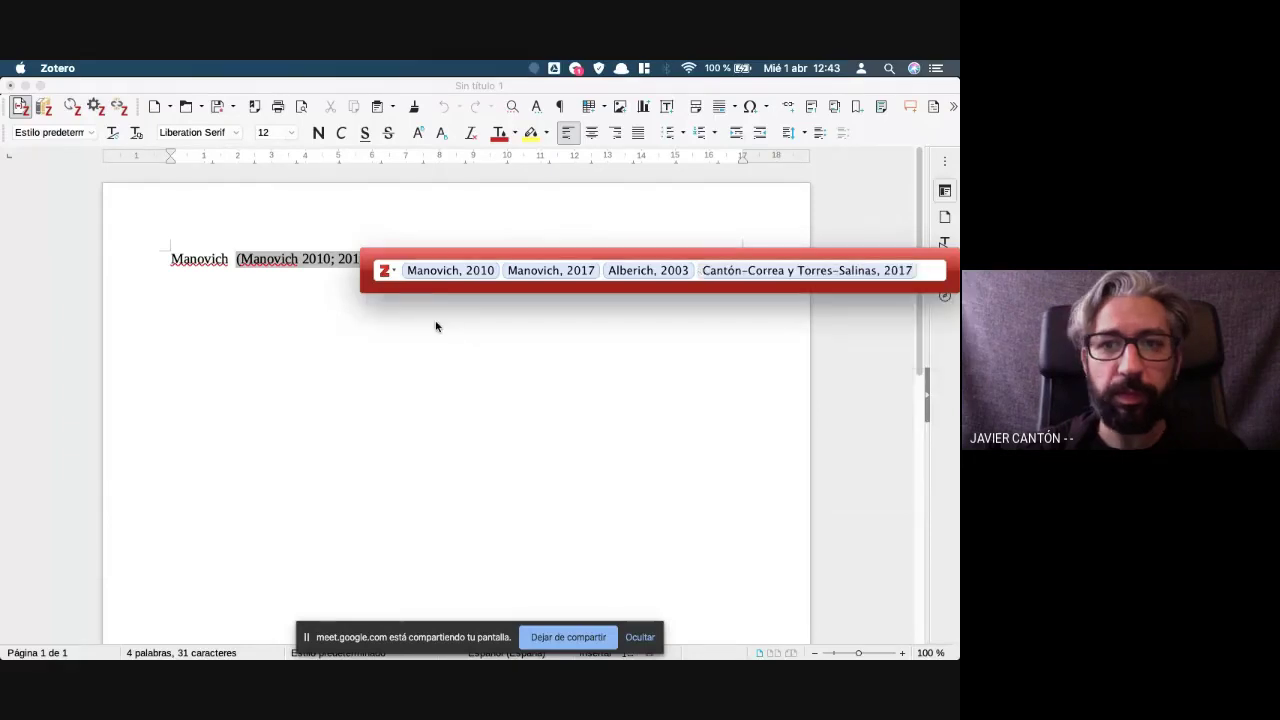
# Add "Laboratorios sociales en Universidades: Innovación e impacto en Medialab UGR" (2017) to the citation and update it in the document
pyautogui.write('esteb')
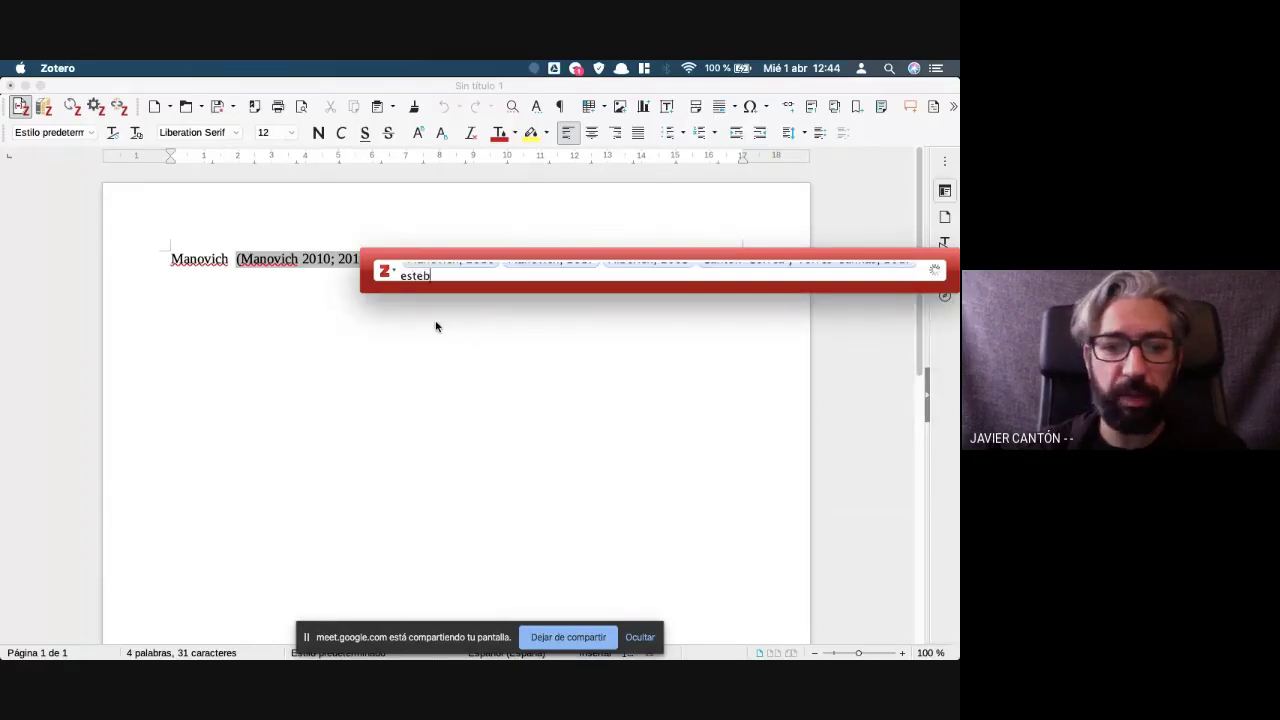
pyautogui.write('an romero')
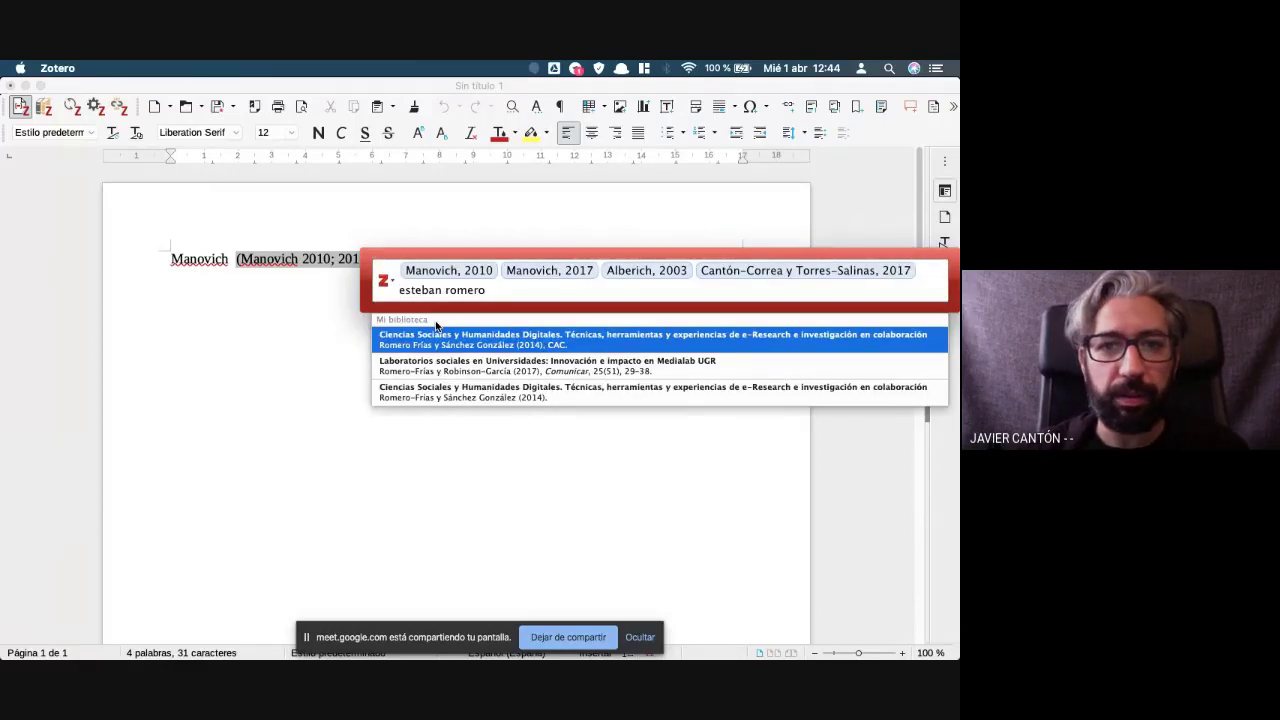
pyautogui.press('Down')
pyautogui.press('Return')
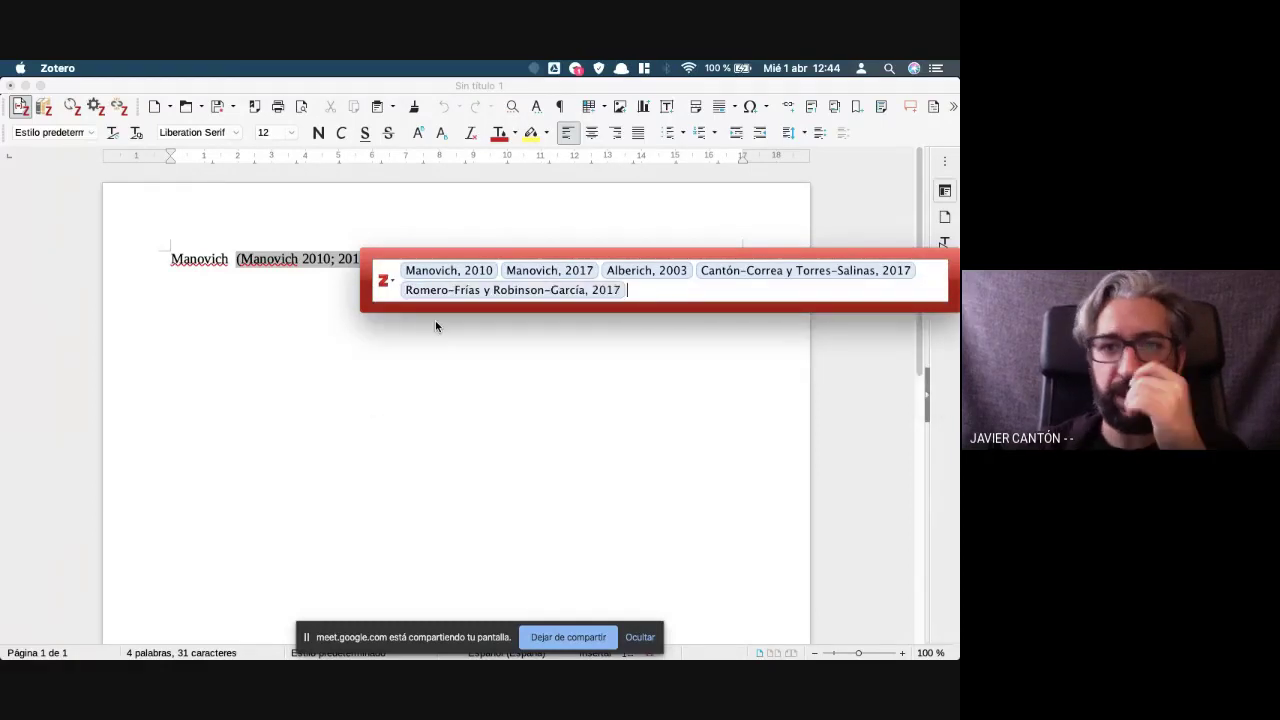
pyautogui.press('Return')
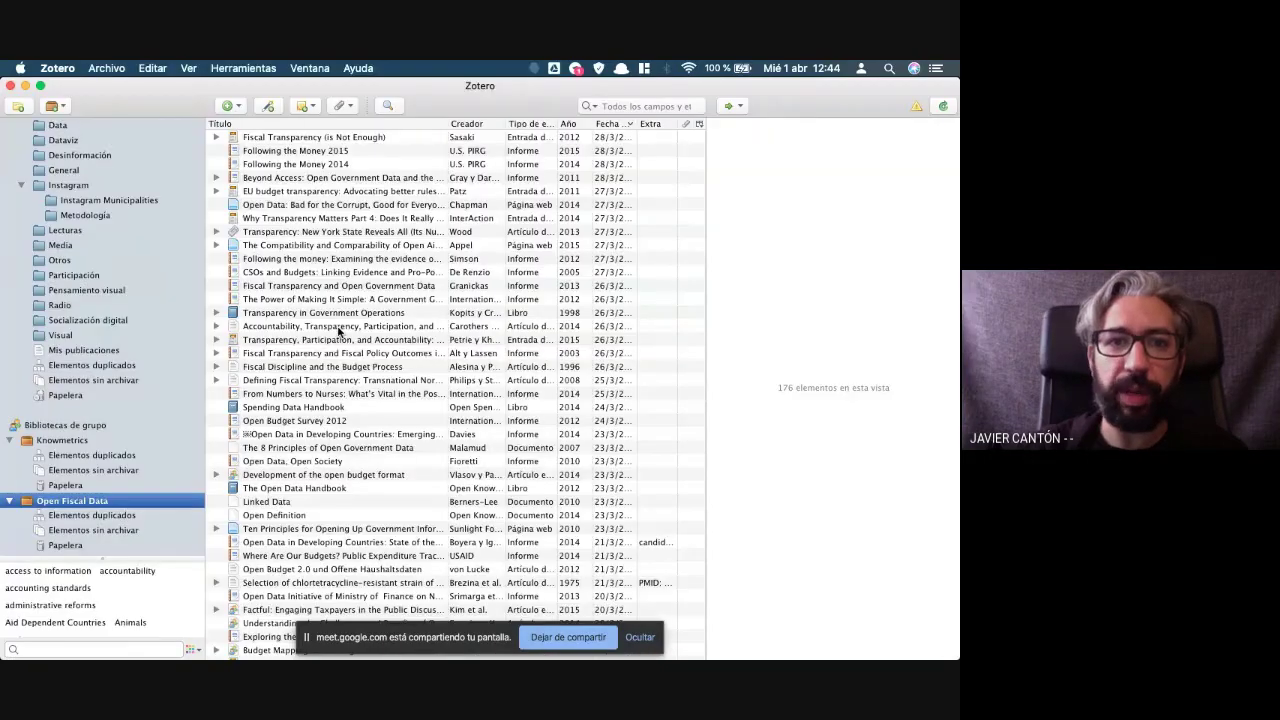
# Continue the sentence after the citation with ", seguimos escribiendo, y metemos todas las citas que queramos"
pyautogui.write(', seguimos escru')
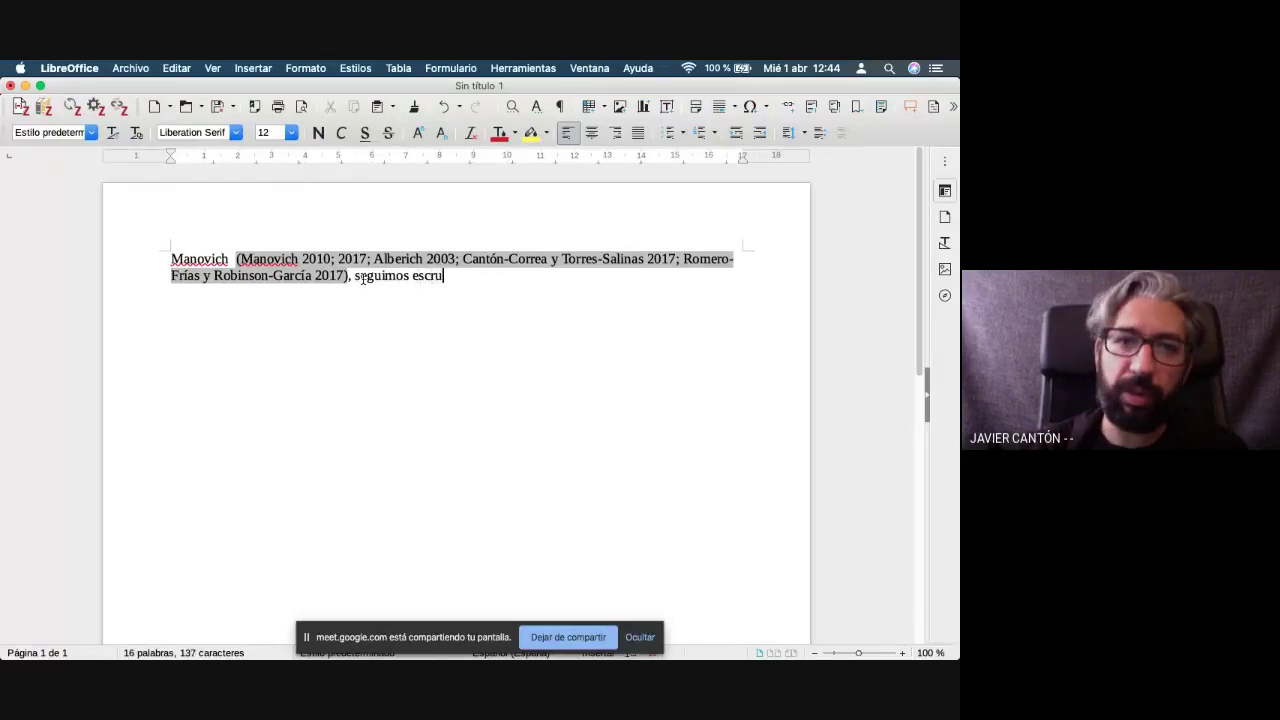
pyautogui.press('BackSpace')
pyautogui.write('ibiendo, y metem')
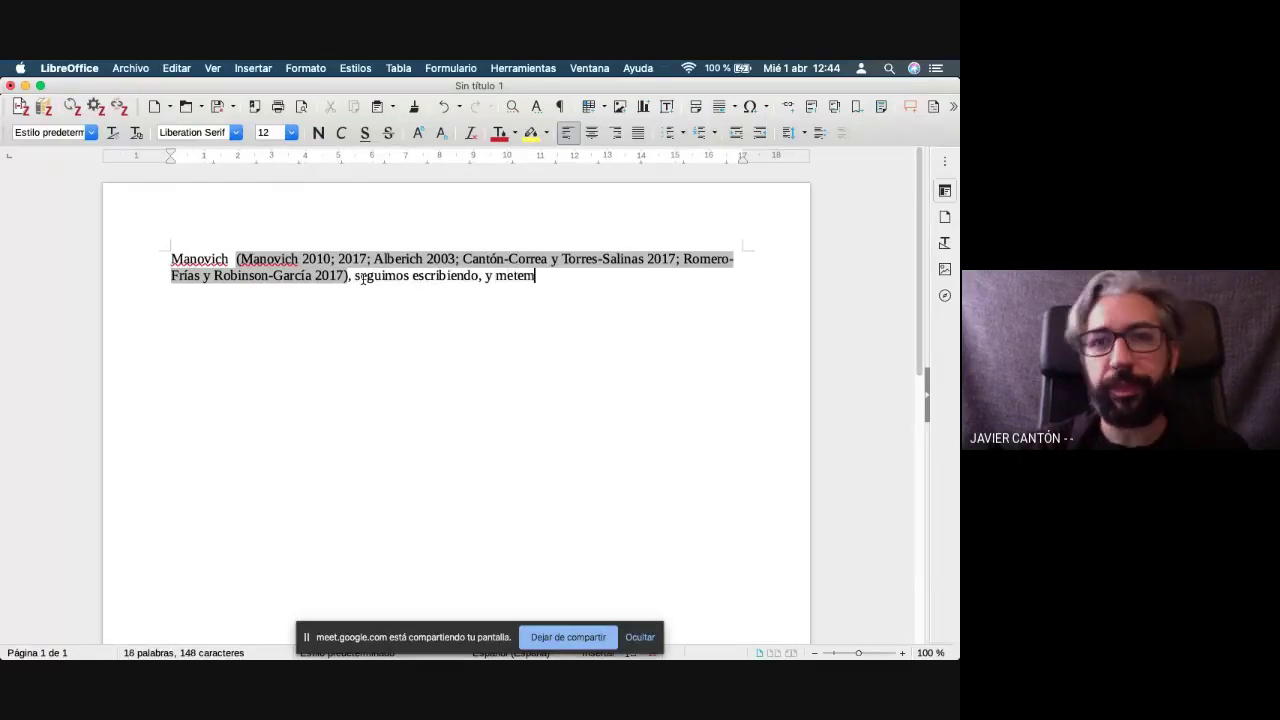
pyautogui.write('os todas las citas que querasmo')
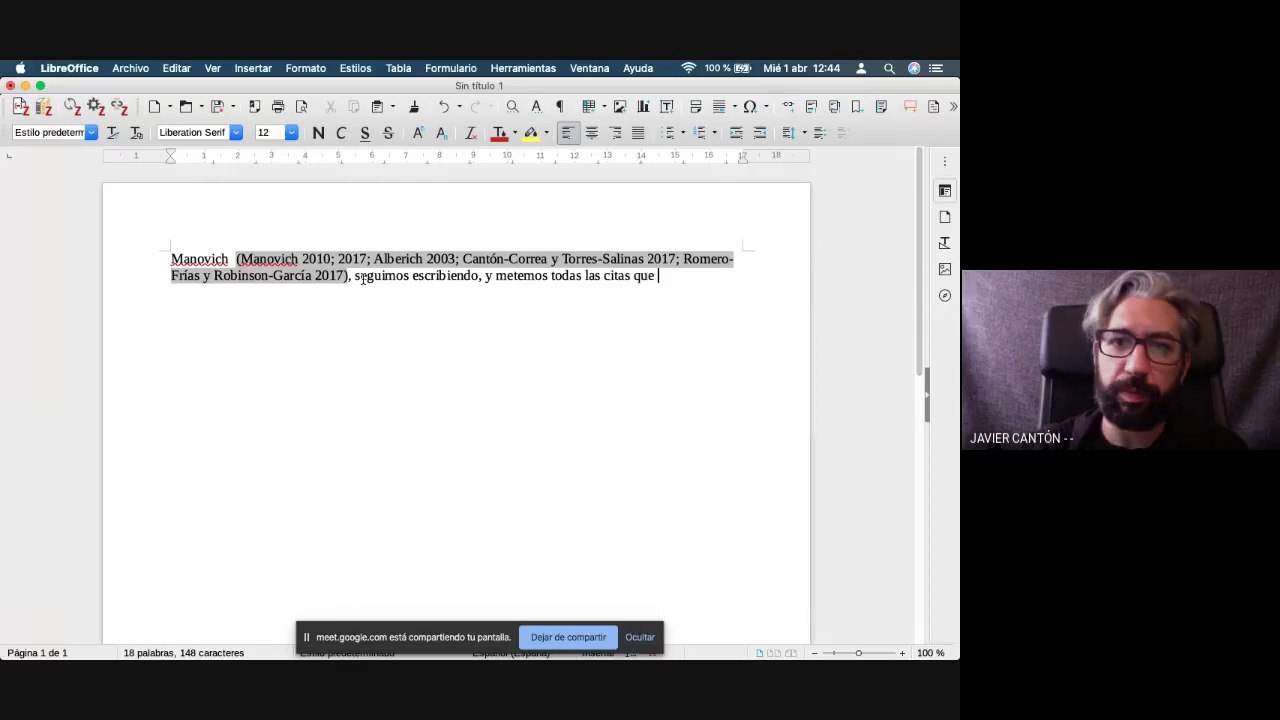
pyautogui.press('BackSpace')
pyautogui.press('BackSpace')
pyautogui.press('BackSpace')
pyautogui.press('BackSpace')
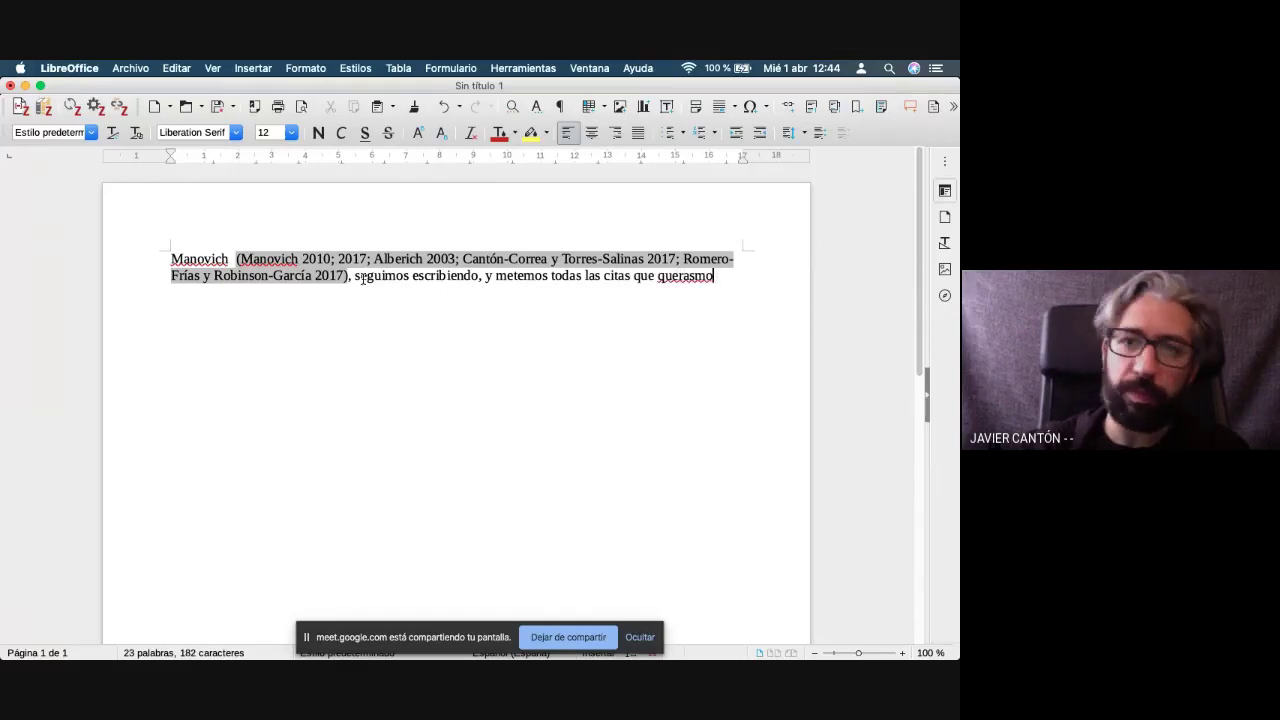
pyautogui.write('mos')
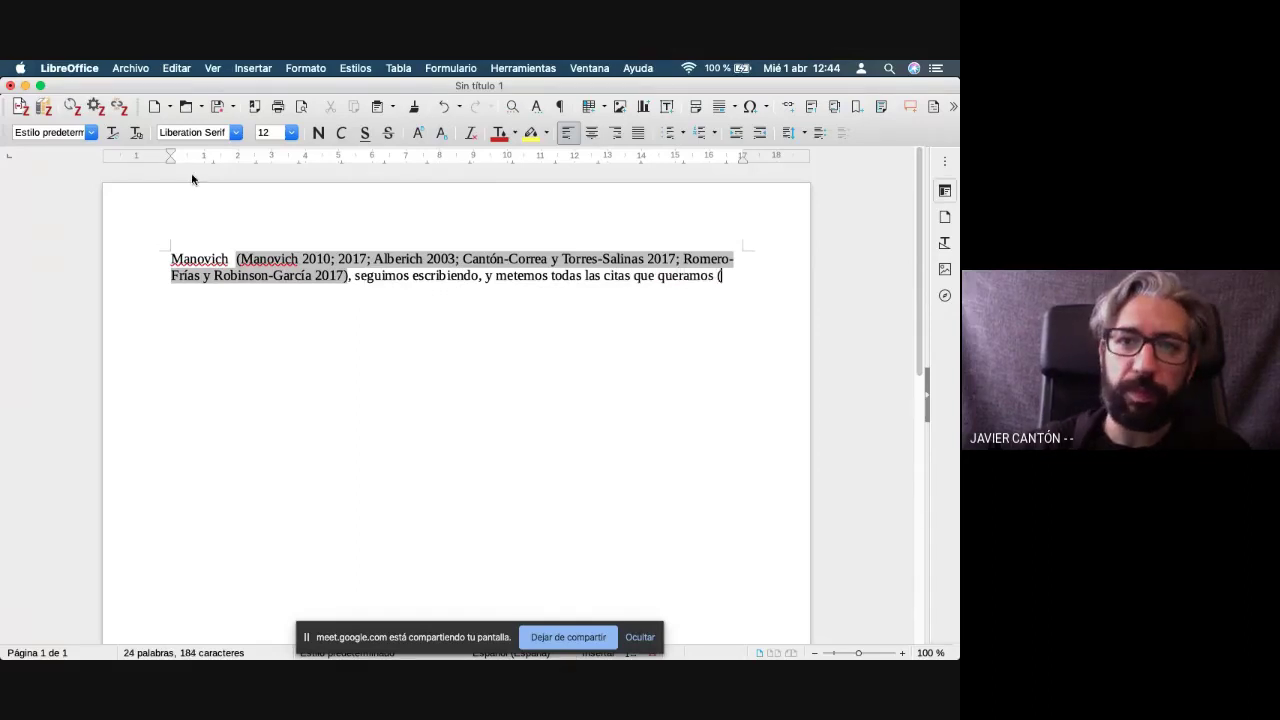
pyautogui.write(' (')
pyautogui.press('BackSpace')
# Start a second citation with "Laboratorios sociales en Universidades: Innovación e impacto en Medialab UGR" and "Estimating social interest in time-based media" (2020)
pyautogui.click(20, 107)
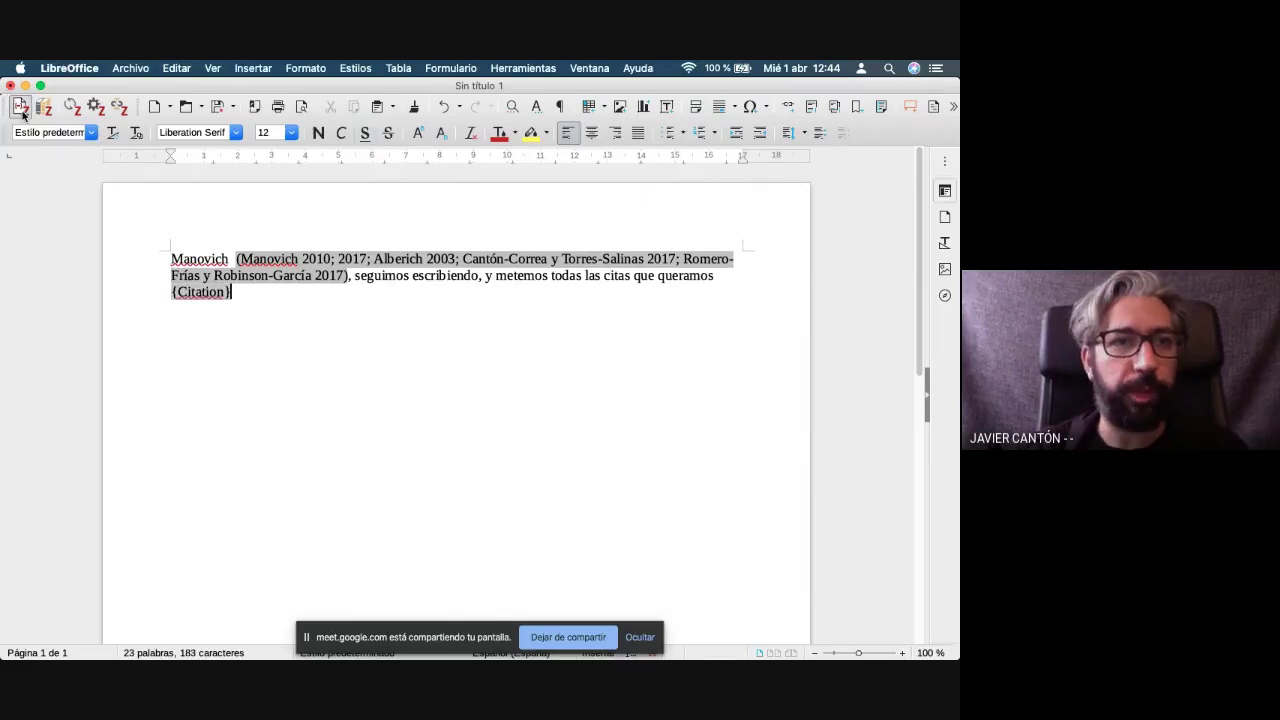
pyautogui.write('robinson')
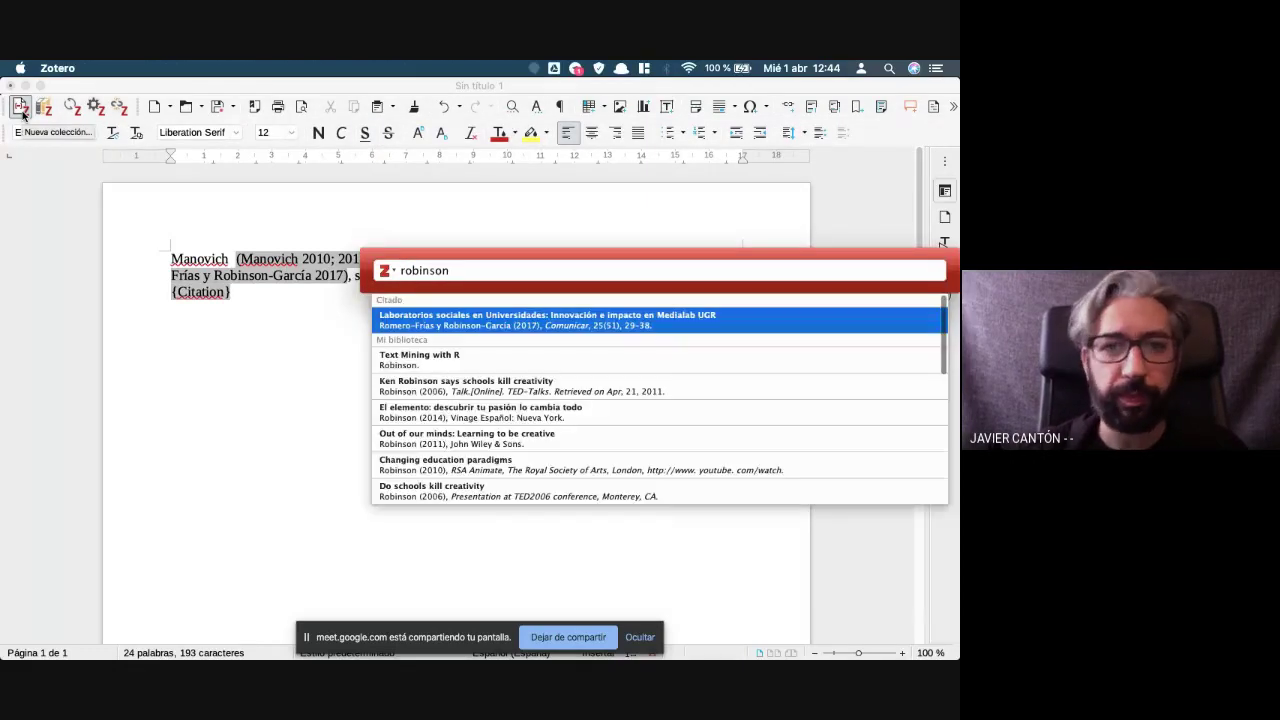
pyautogui.press('Return')
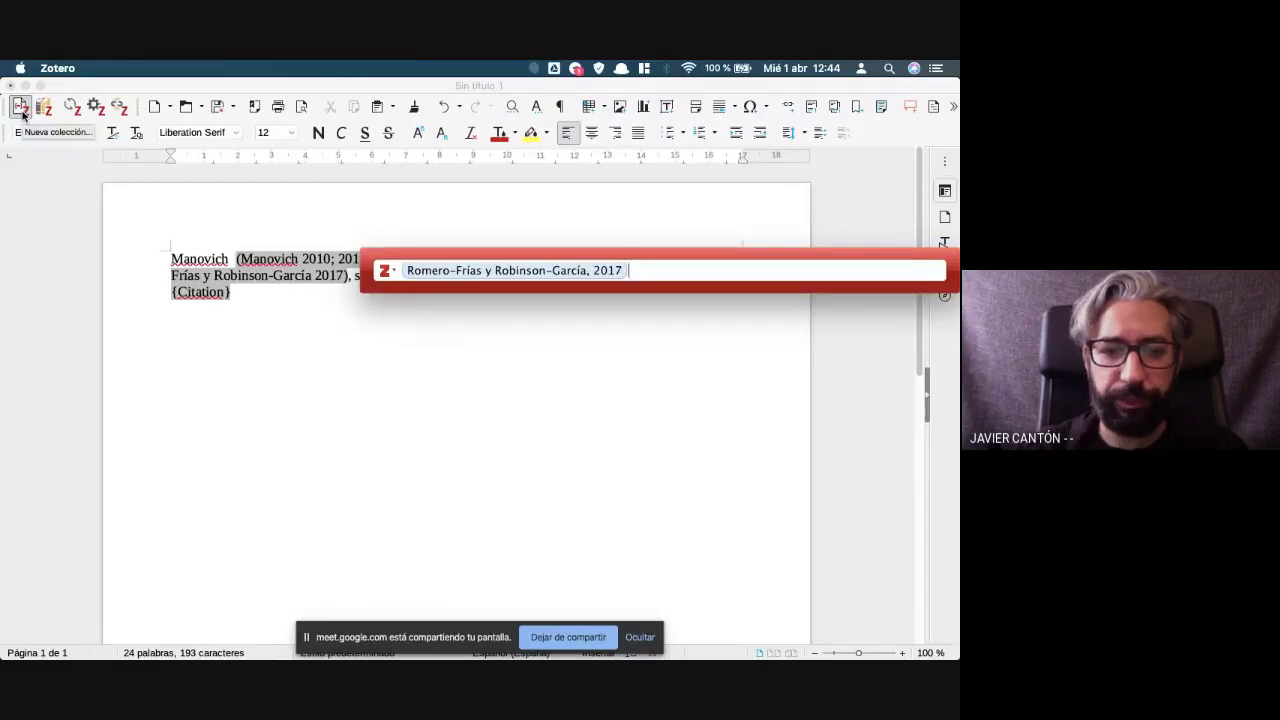
pyautogui.write('de')
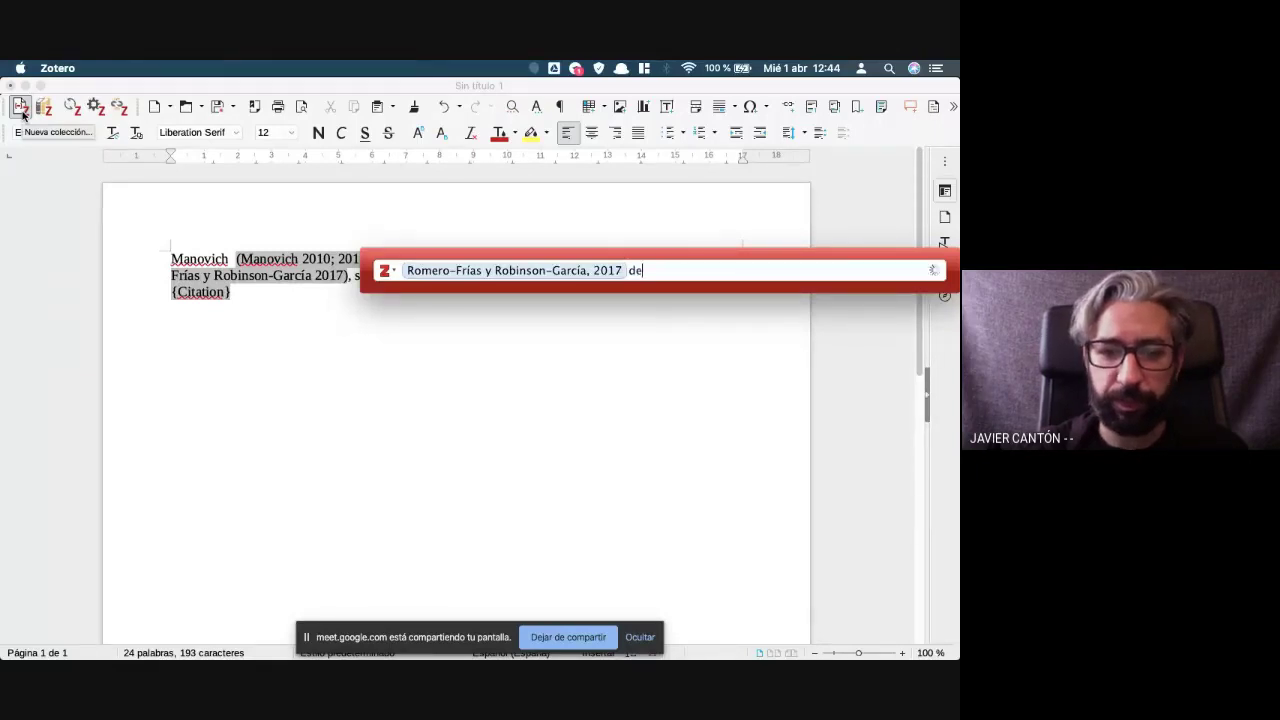
pyautogui.write('b roy')
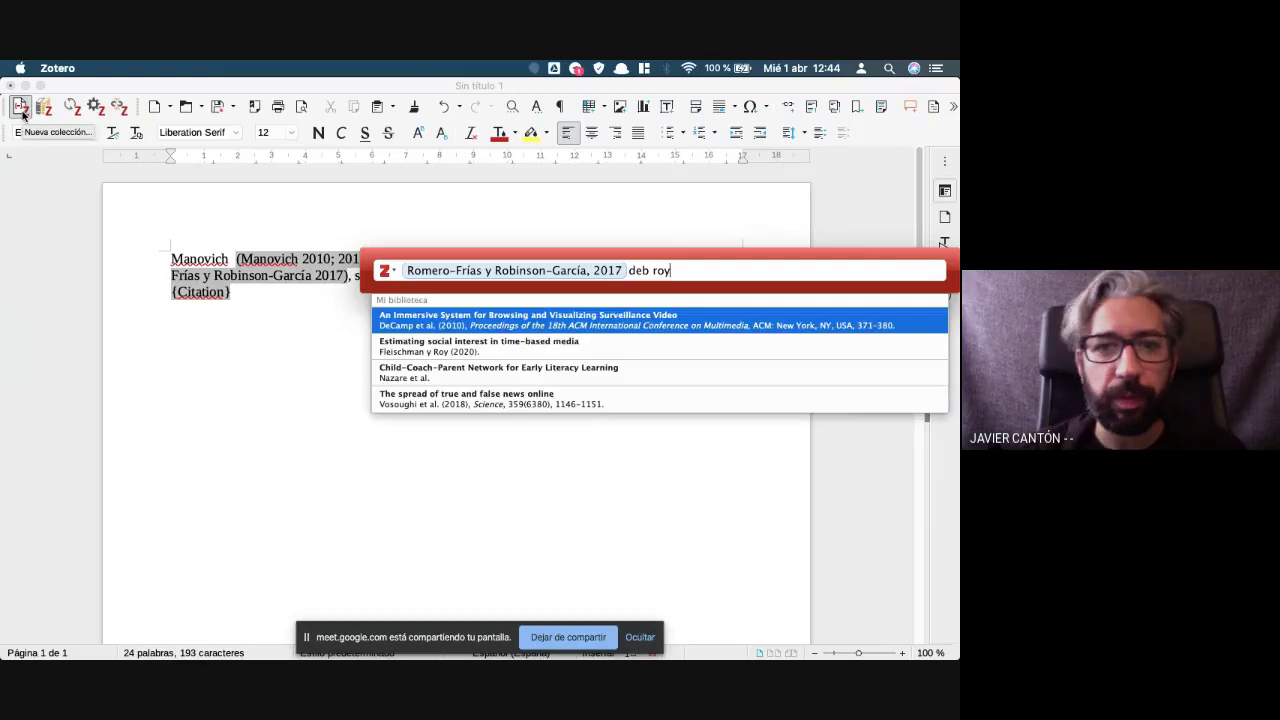
pyautogui.press('Down')
pyautogui.press('Down')
pyautogui.press('Up')
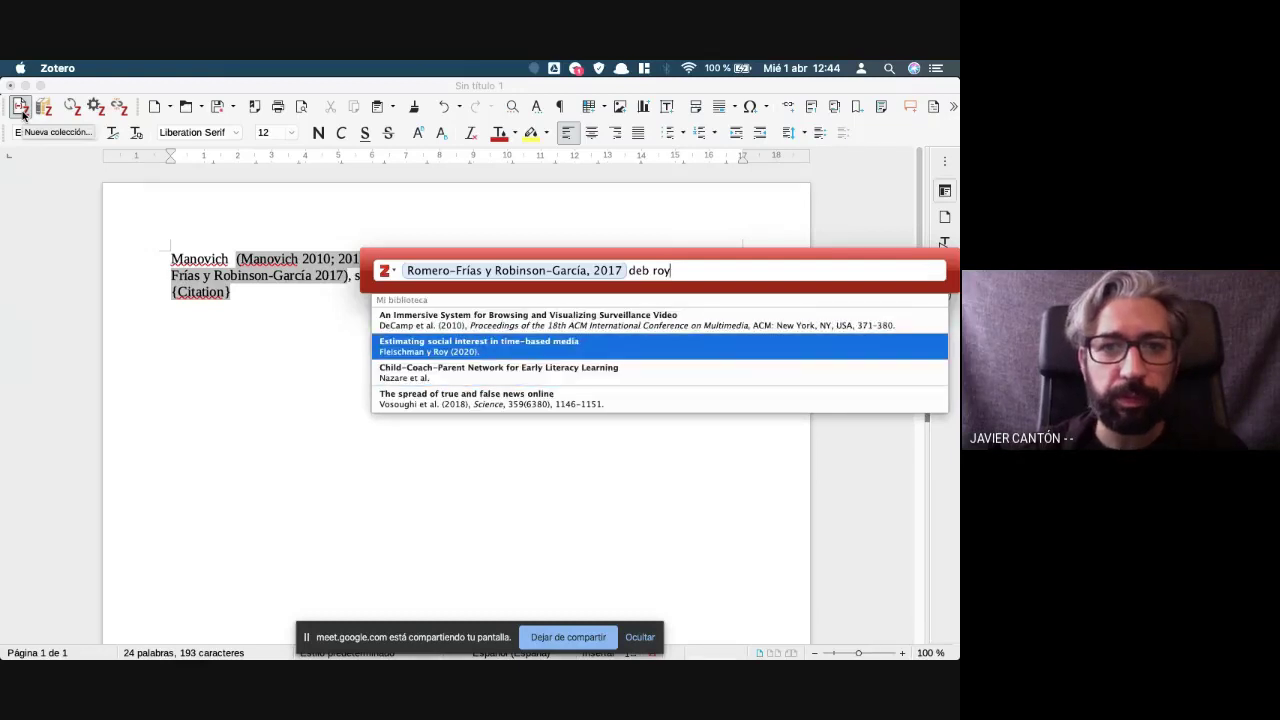
pyautogui.press('Return')
# Search the library for "fake news" and add "La primera 'fake news' de la historia" (2019) to the second citation
pyautogui.write('fake n')
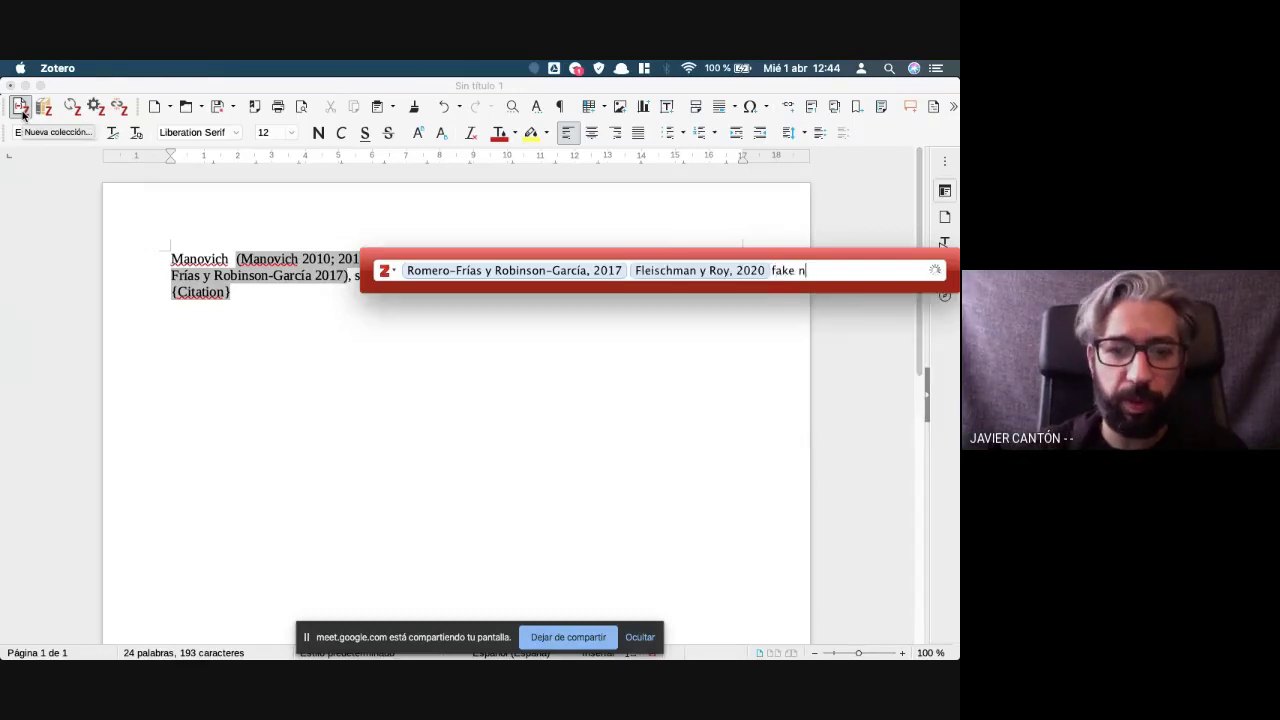
pyautogui.write('ews')
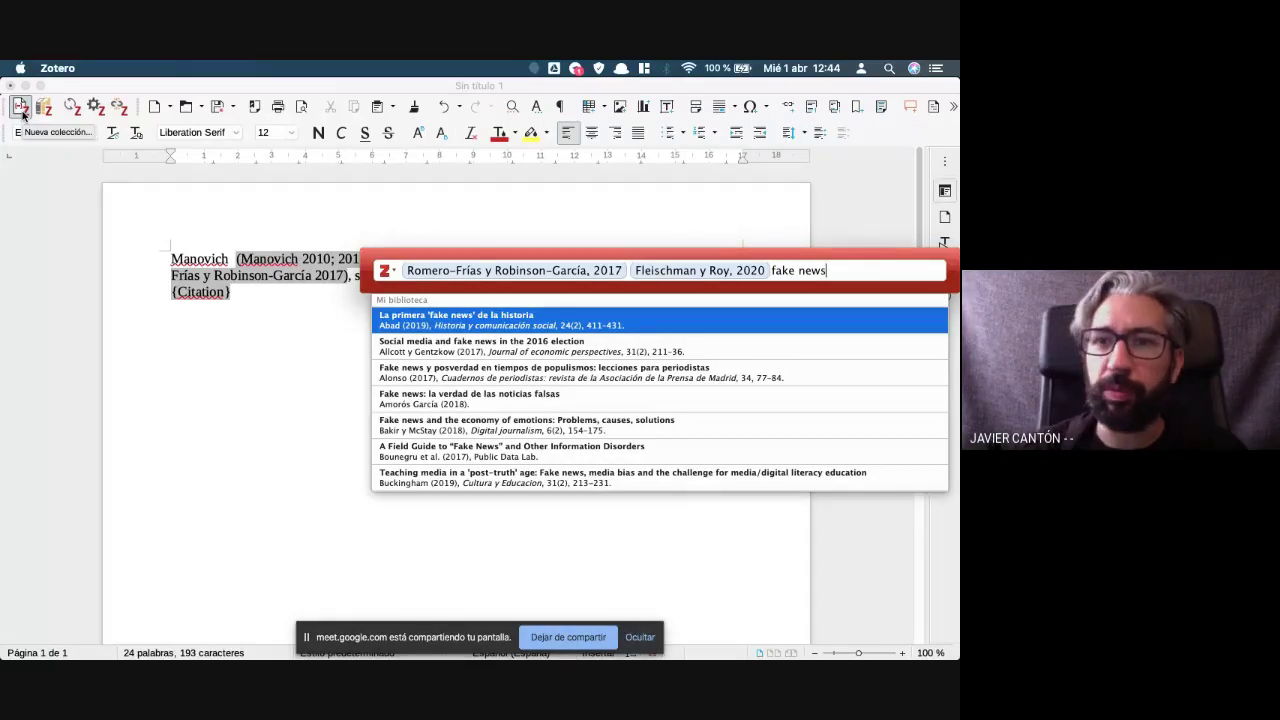
pyautogui.press('Return')
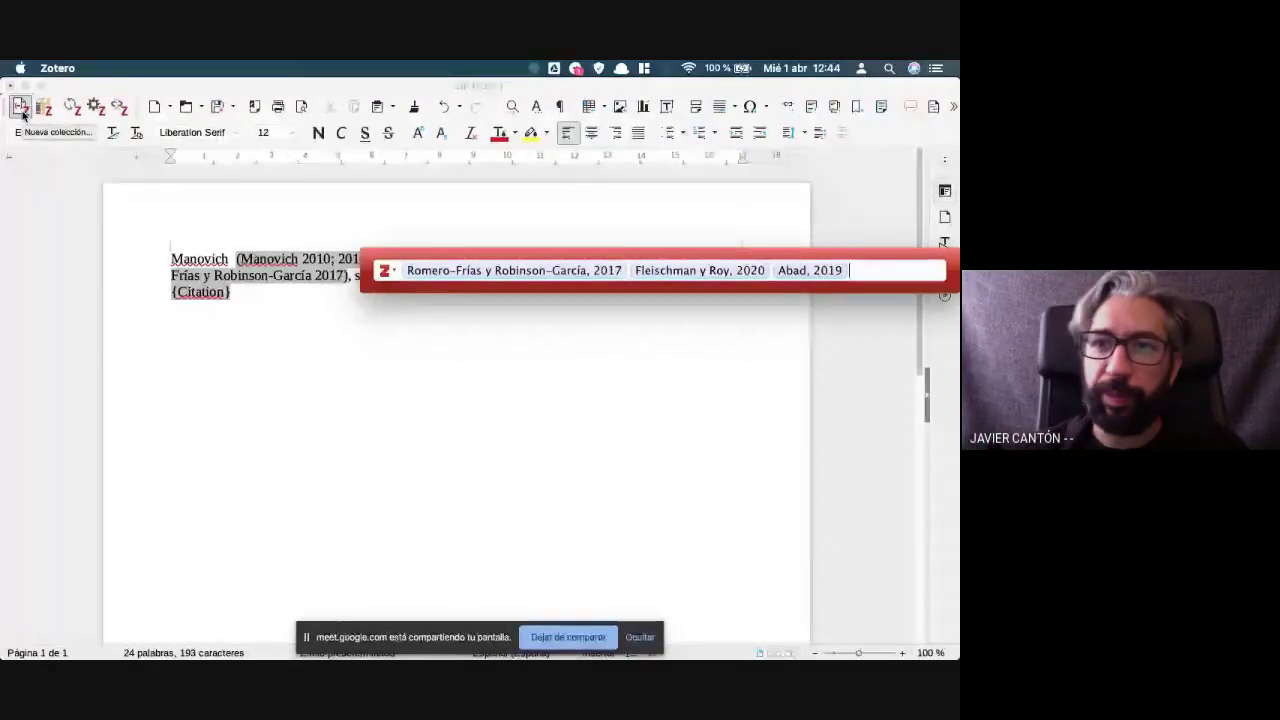
# Search for "el país", add "Por qué voto a Vox" (2020) to the citation and insert it in the document
pyautogui.write('elpi')
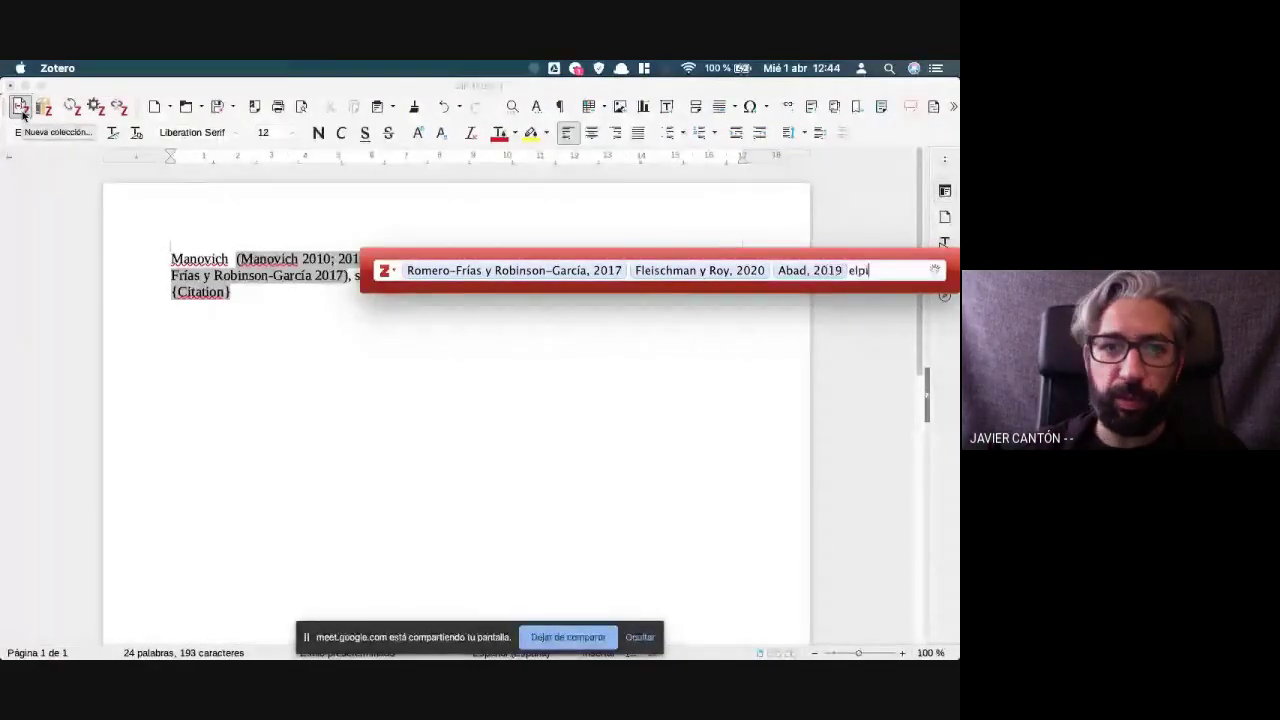
pyautogui.press('BackSpace')
pyautogui.write('ais')
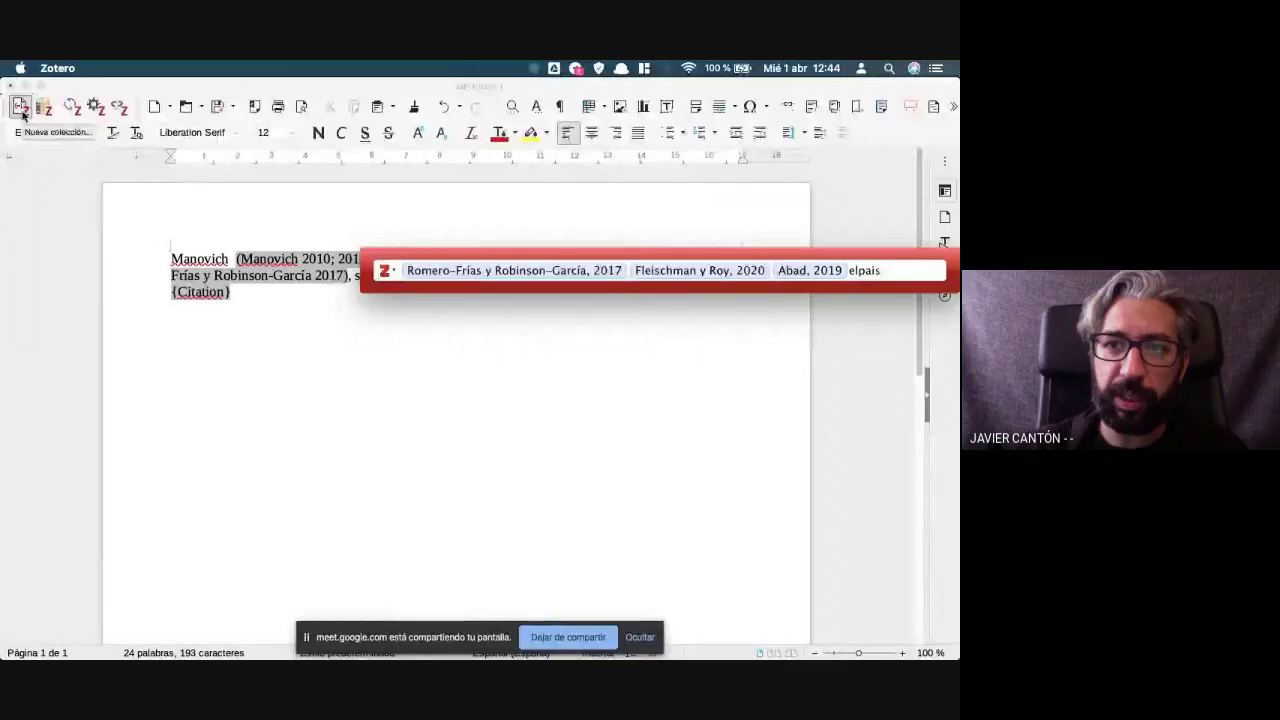
pyautogui.press('BackSpace')
pyautogui.press('BackSpace')
pyautogui.press('BackSpace')
pyautogui.press('BackSpace')
pyautogui.press('BackSpace')
pyautogui.write('l país')
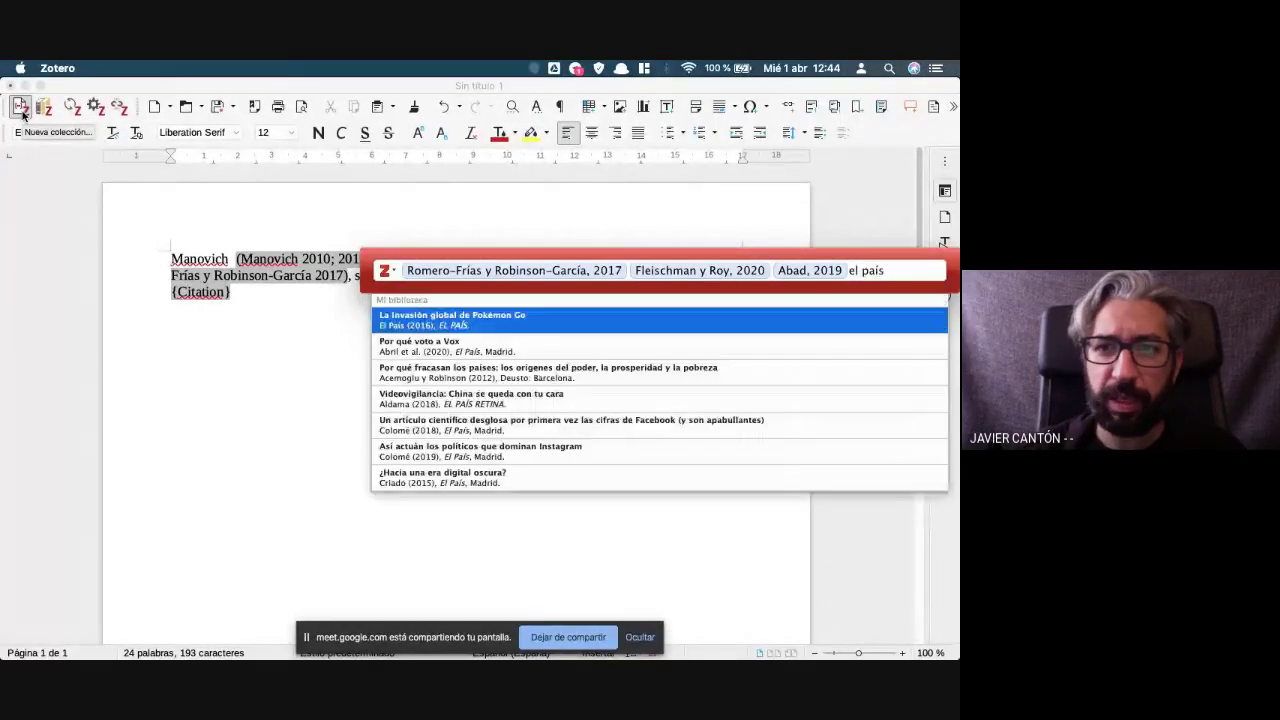
pyautogui.click(427, 346)
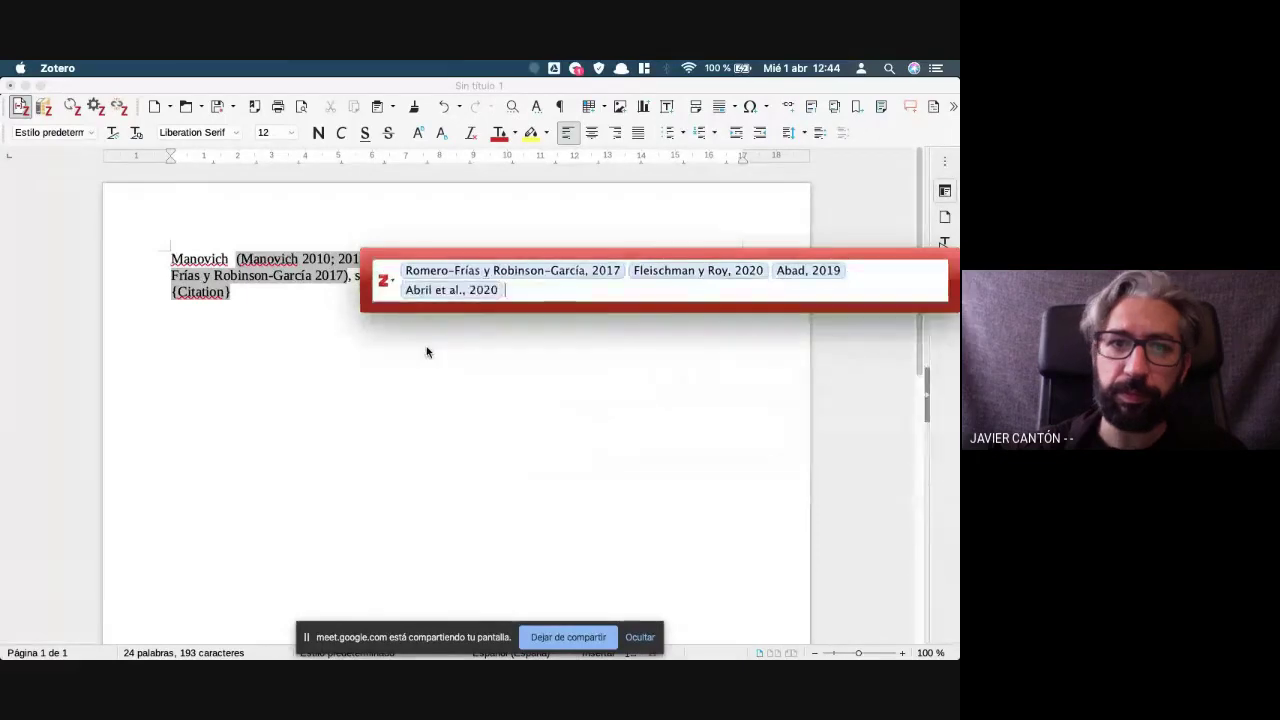
pyautogui.press('Return')
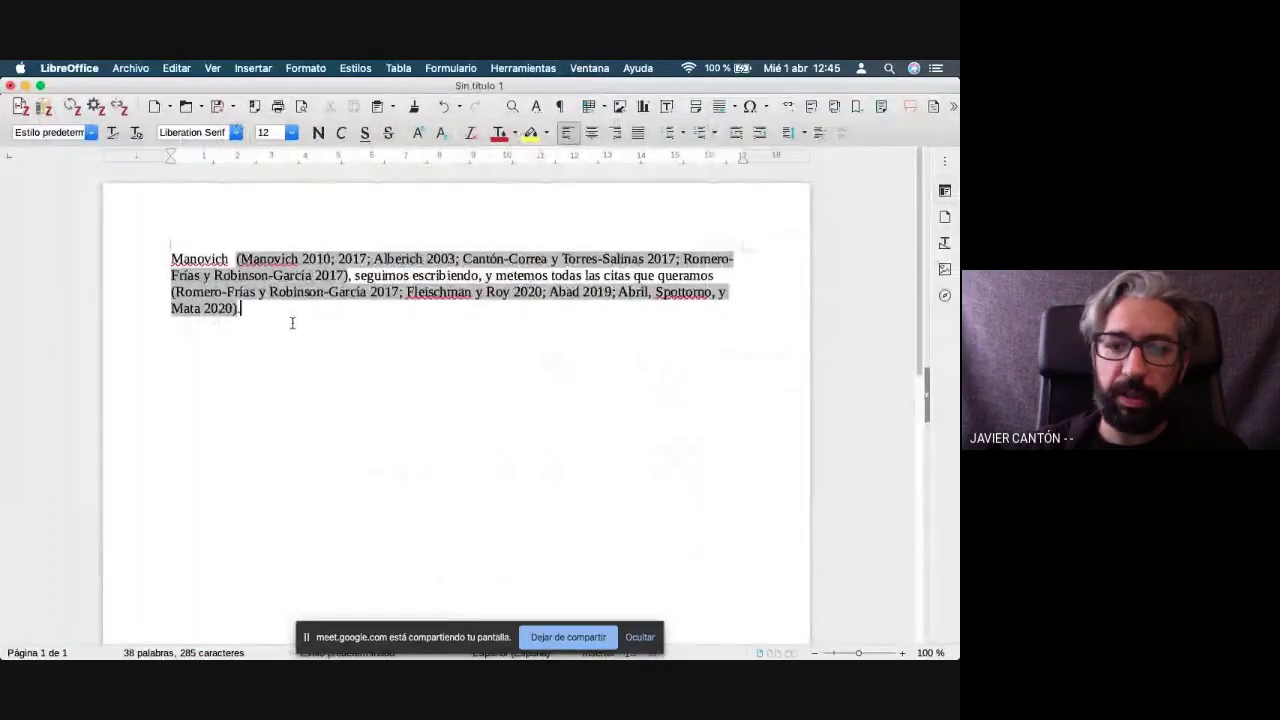
# Close the sentence after the second citation with a full stop and add "Hemos acabado."
pyautogui.write('.')
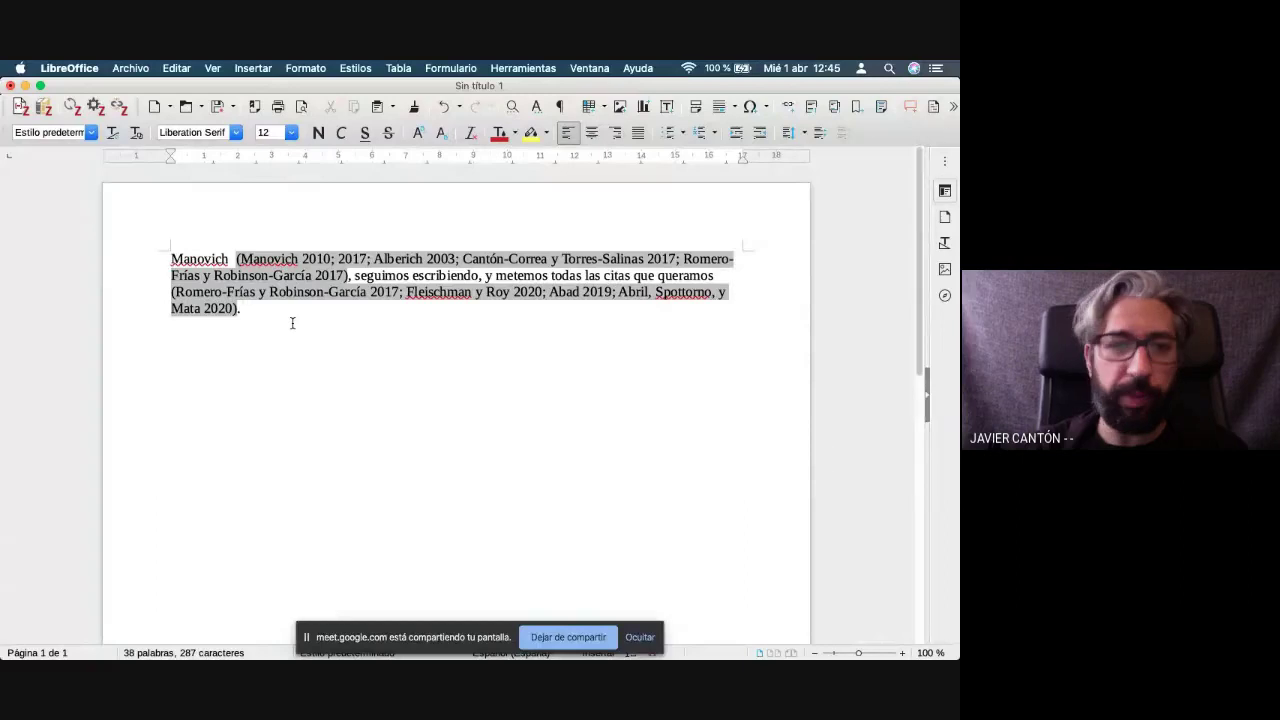
pyautogui.write(' Hemos acabado')
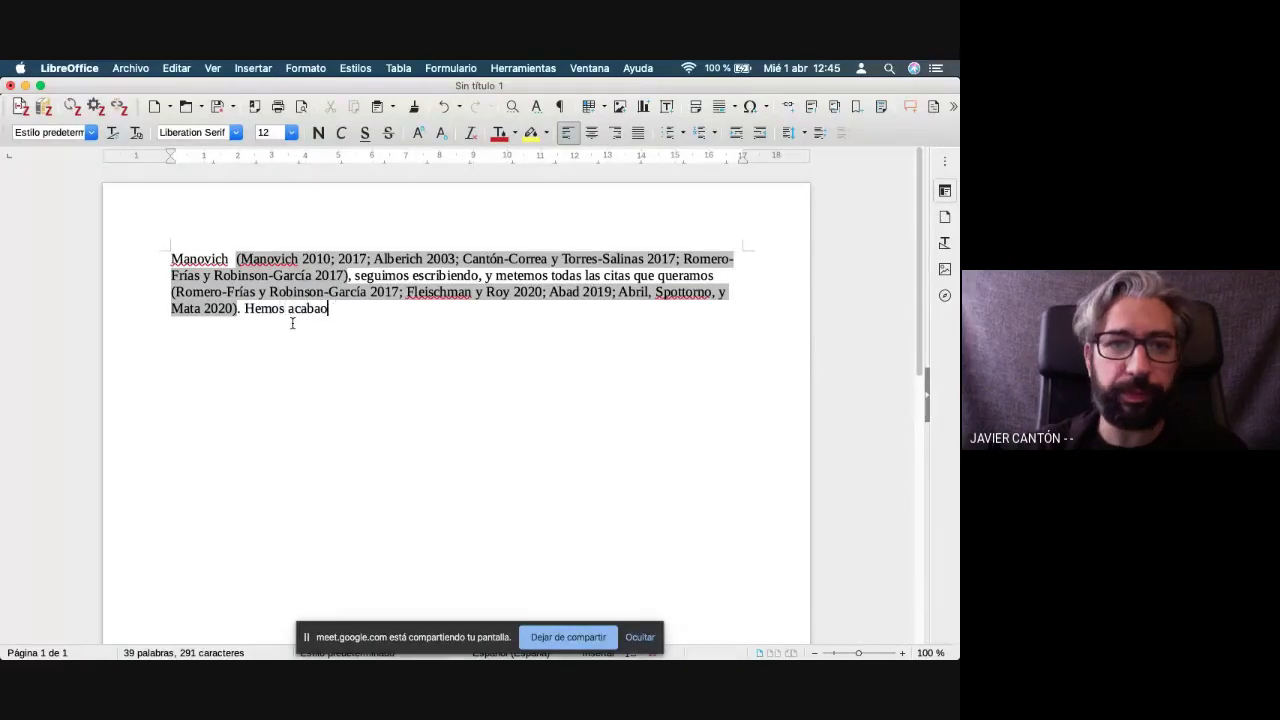
pyautogui.write('.')
# Add the heading "Bibliografía" below the paragraph, separated by a blank line, and start a new line under it
pyautogui.press('Return')
pyautogui.press('Return')
pyautogui.write('Bibli')
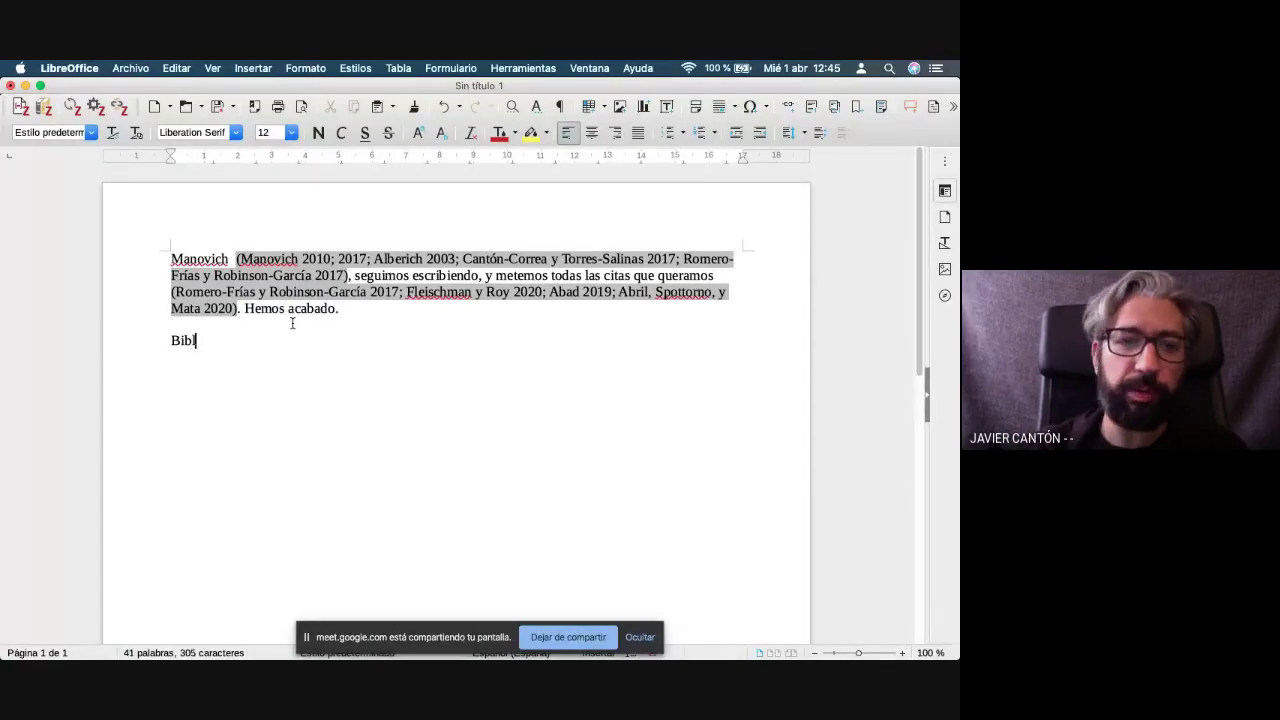
pyautogui.write('ograf')
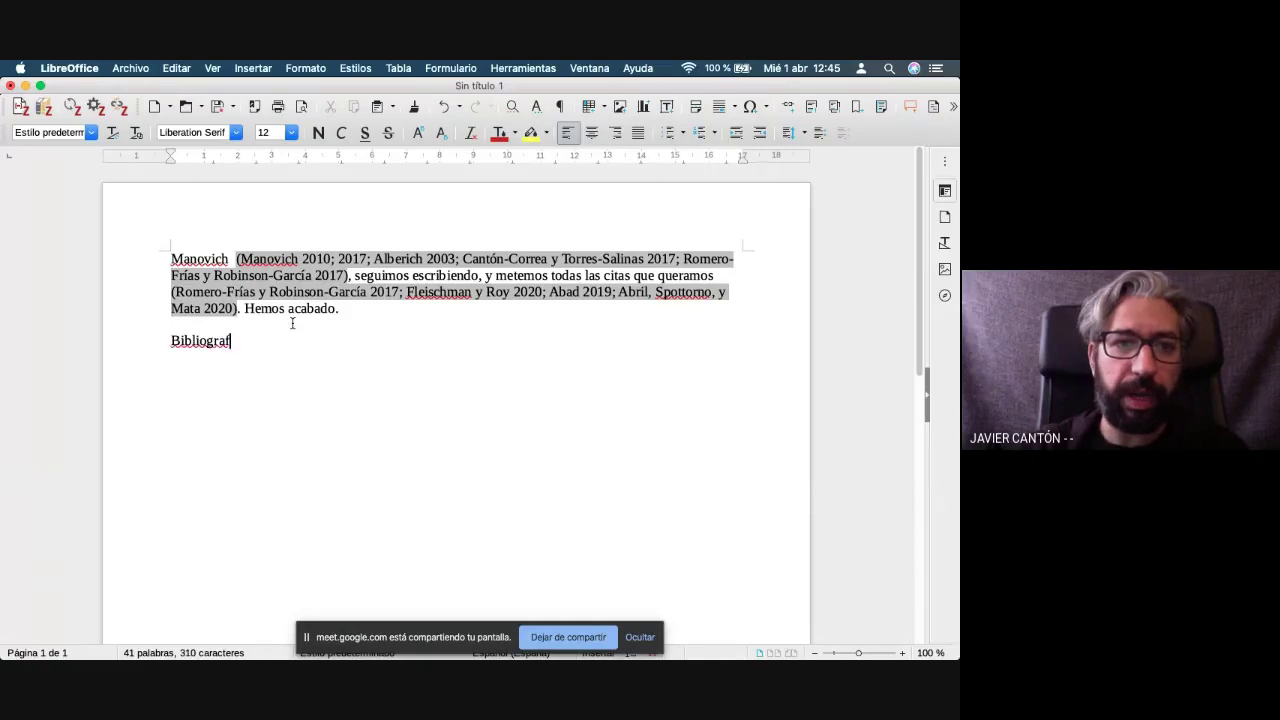
pyautogui.write('íCa')
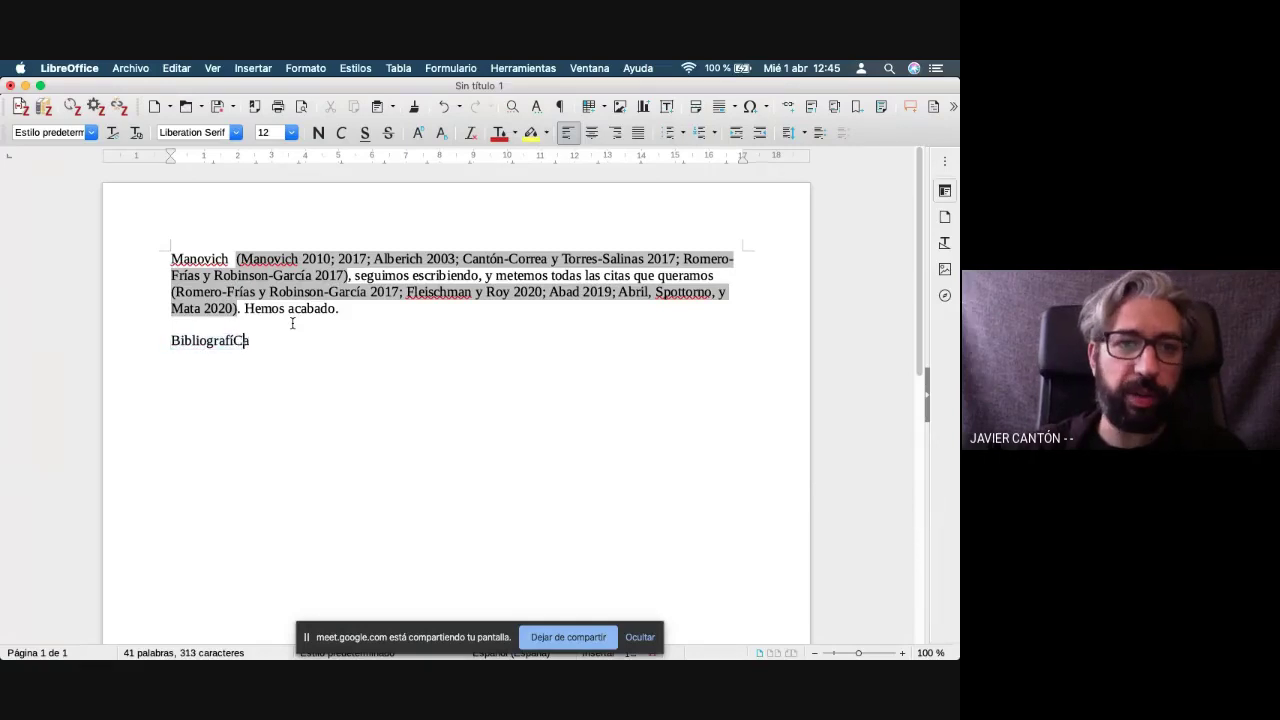
pyautogui.press('BackSpace')
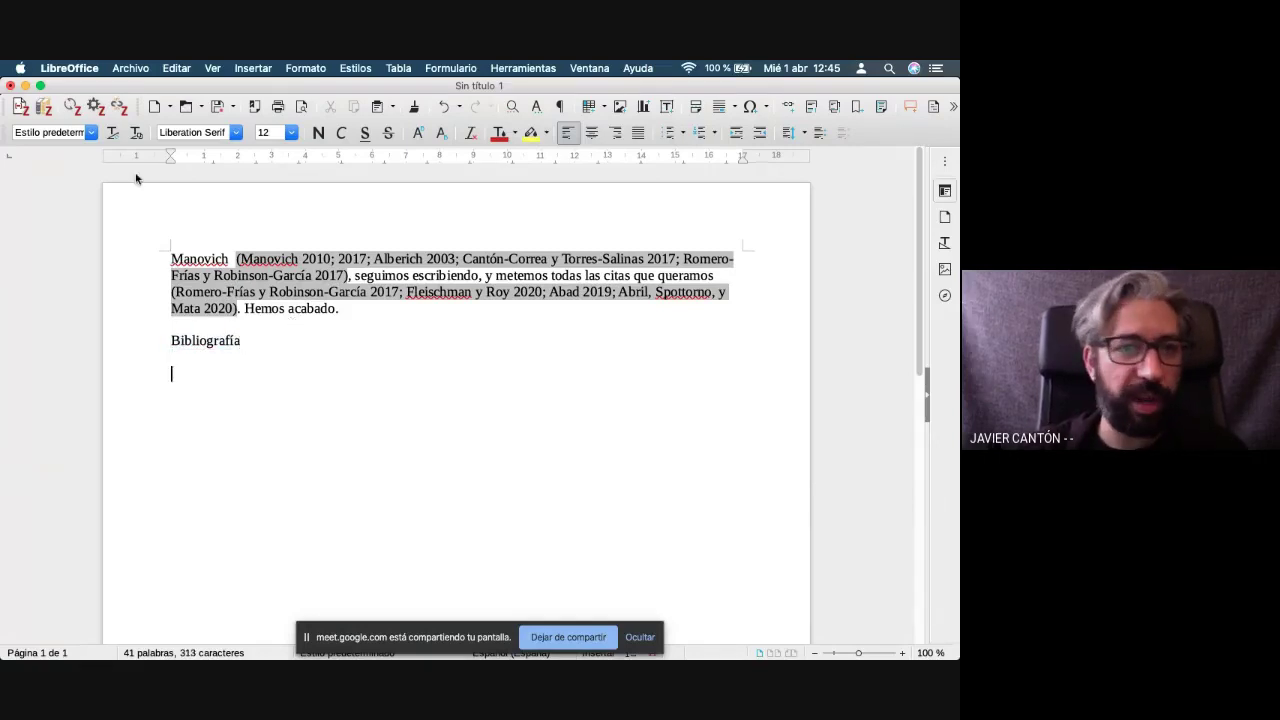
pyautogui.press('Return')
# Insert the Zotero bibliography below the "Bibliografía" heading and look over its entries against the citations
pyautogui.click(44, 108)
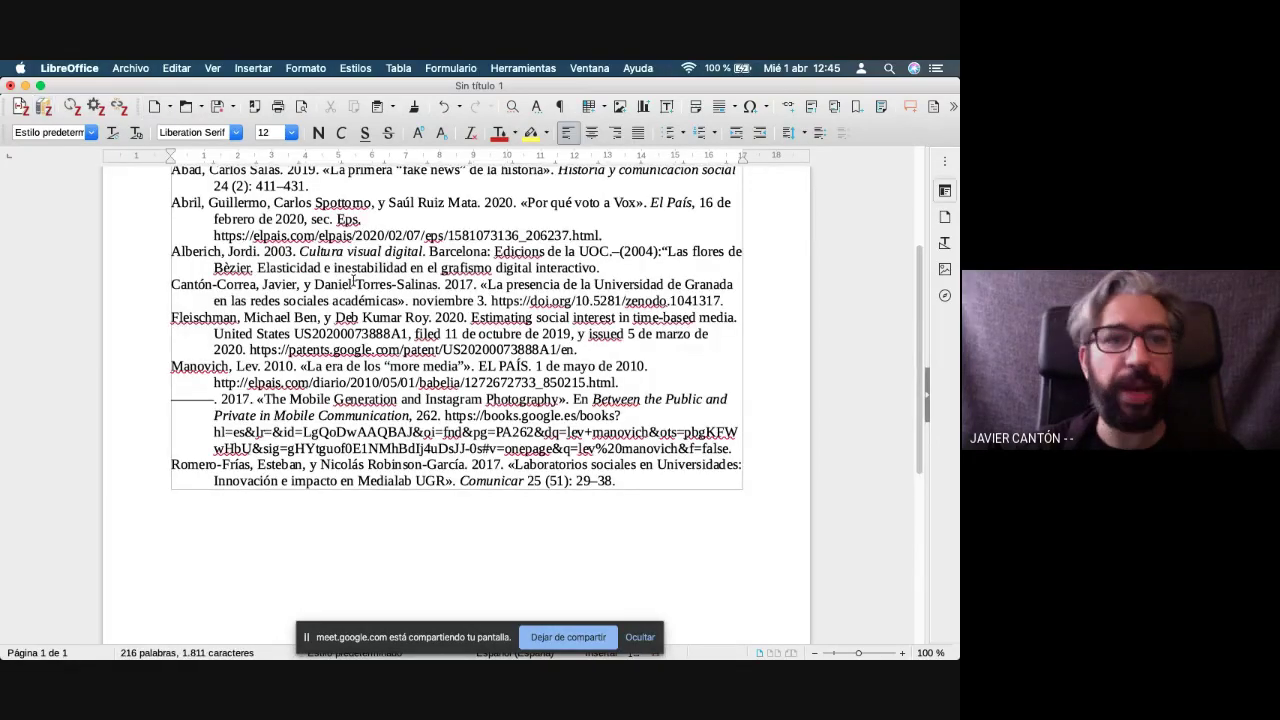
pyautogui.scroll(4, 366, 296)
pyautogui.scroll(-2, 366, 296)
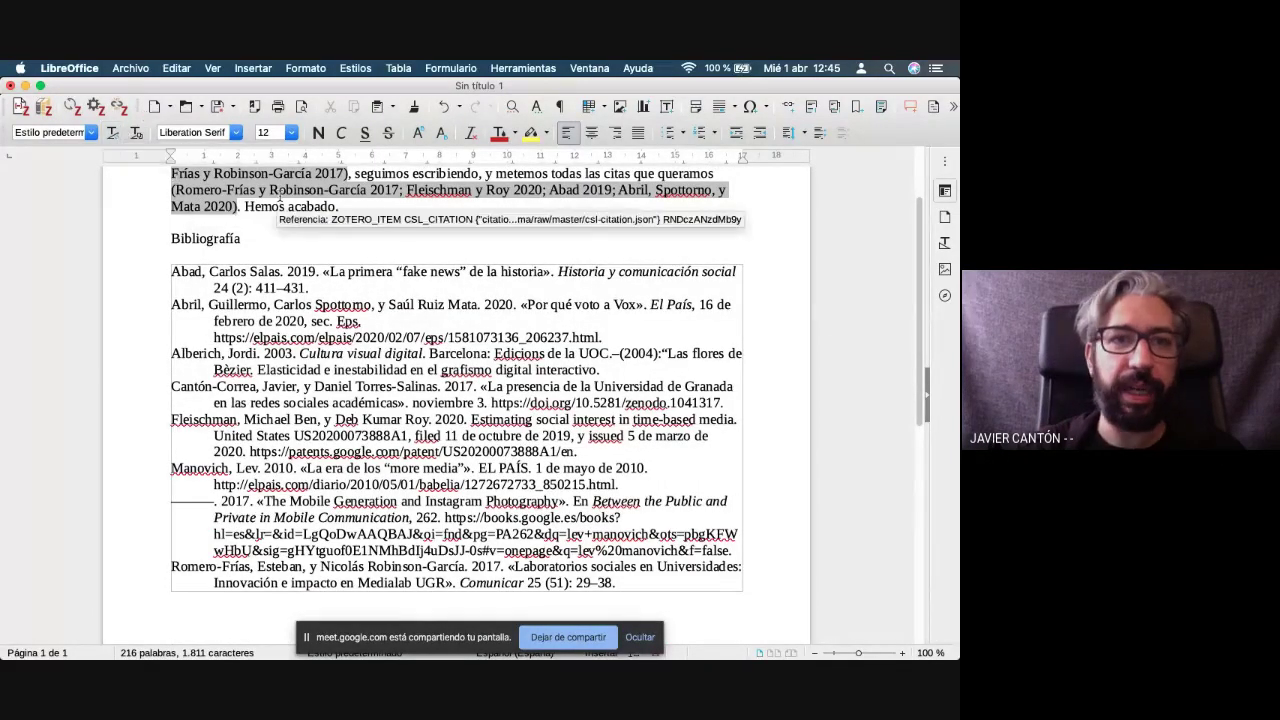
pyautogui.scroll(2, 277, 194)
# Close the untitled Writer document without saving it and stop sharing the screen
pyautogui.click(9, 86)
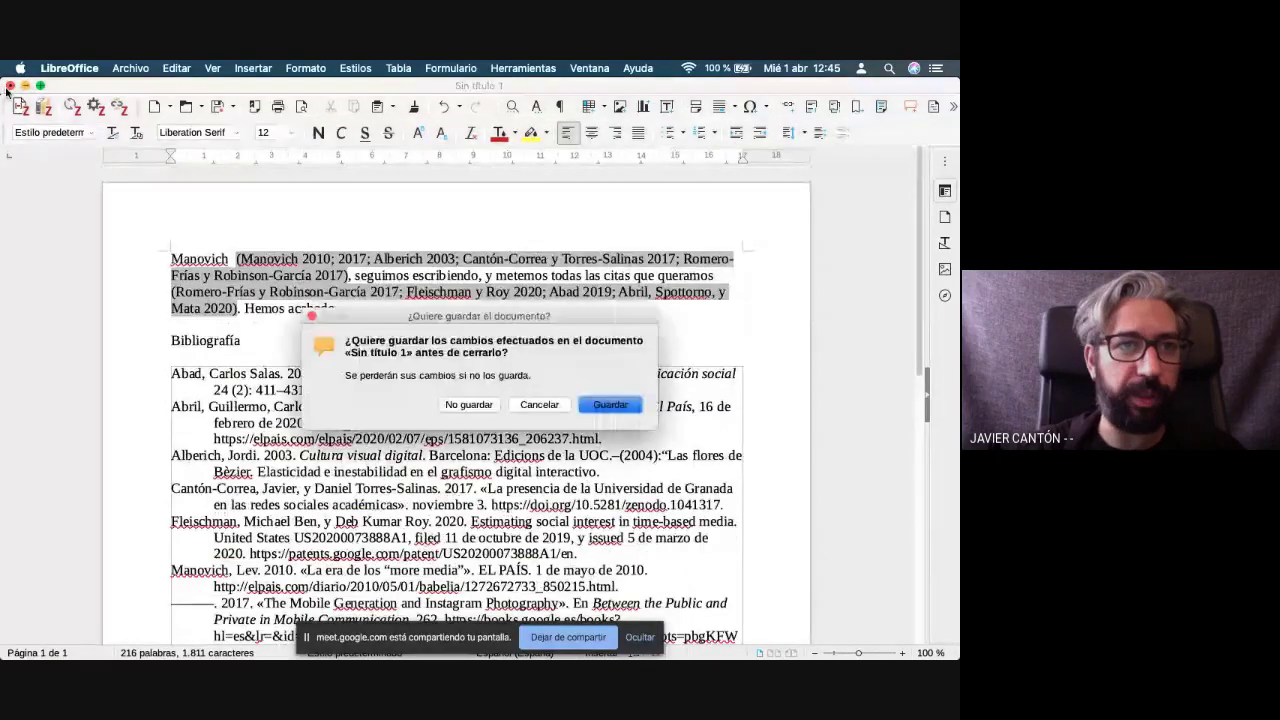
pyautogui.click(463, 405)
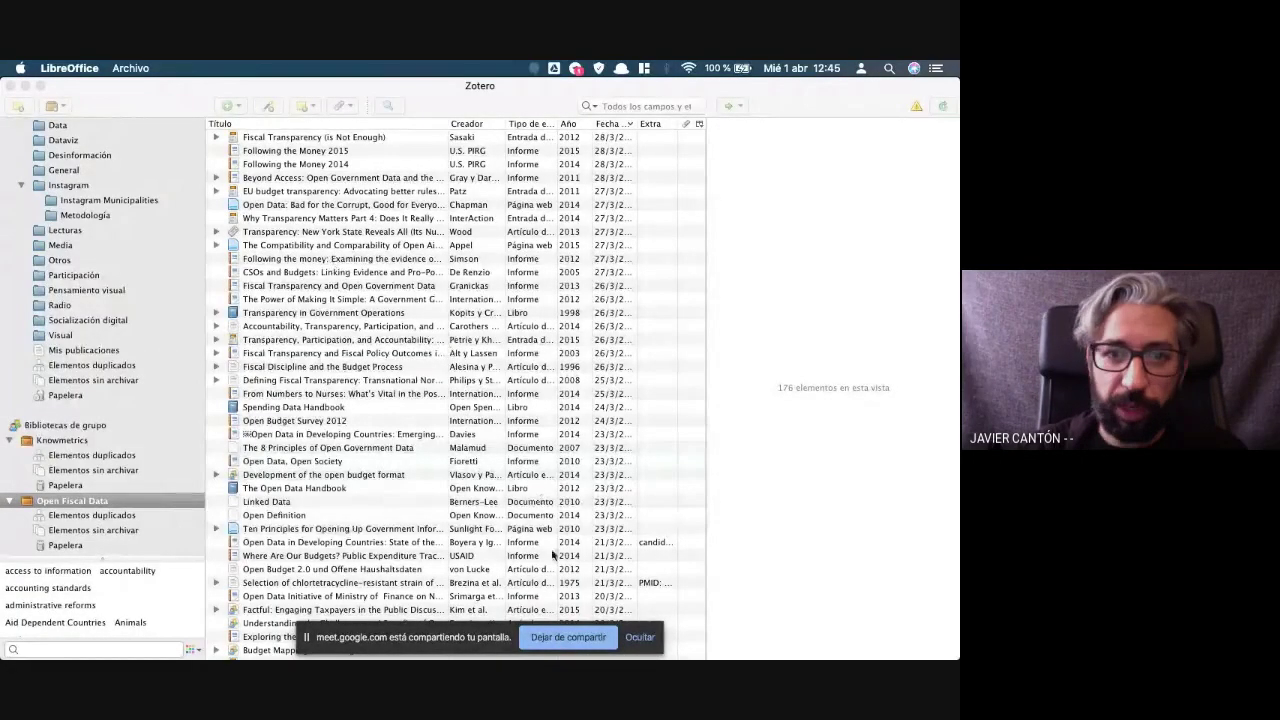
pyautogui.click(543, 637)
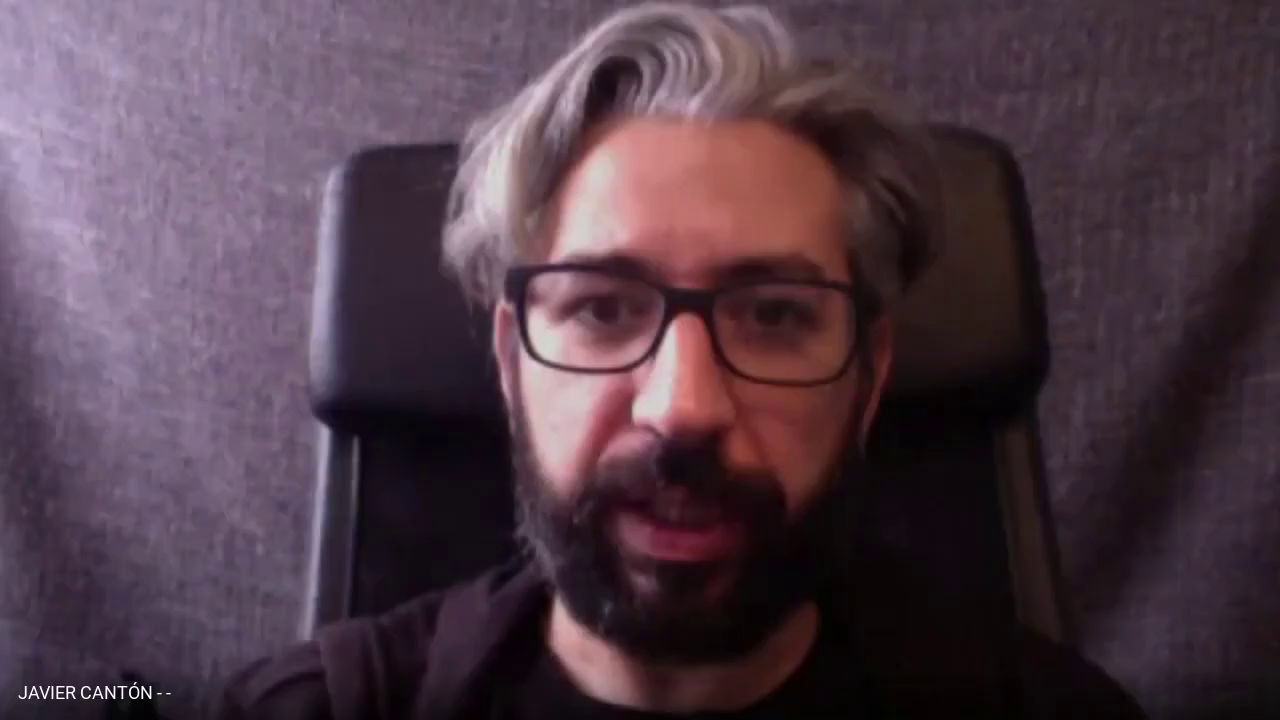
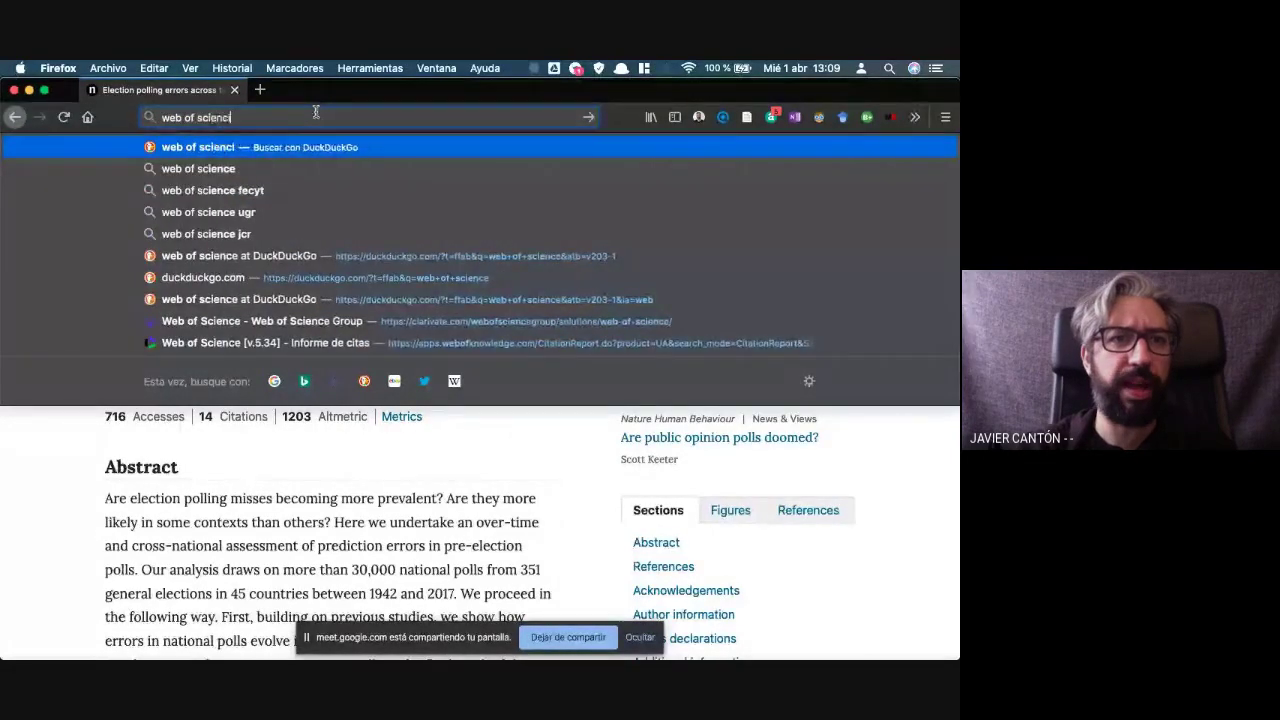
# Search the web for "web of sciencie"
pyautogui.write('e')
pyautogui.press('Return')
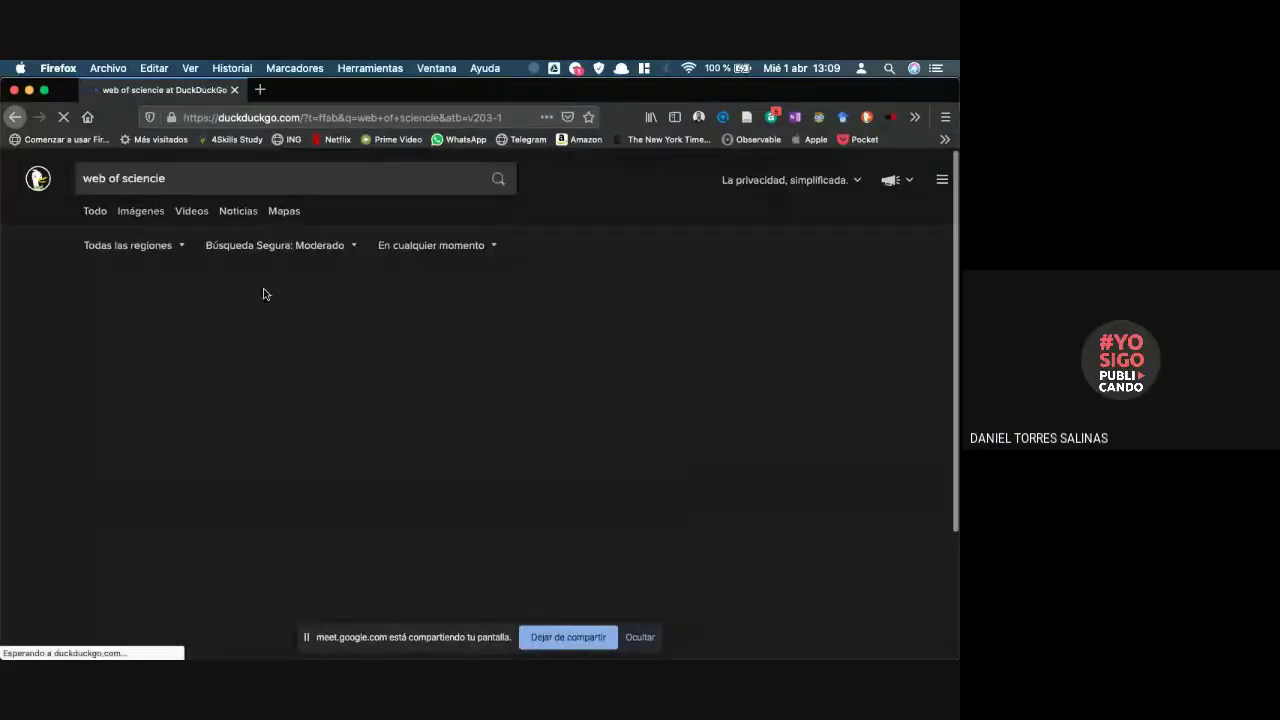
# Open Google Scholar at scholar.google.es and search it for "fake news"
pyautogui.click(231, 119)
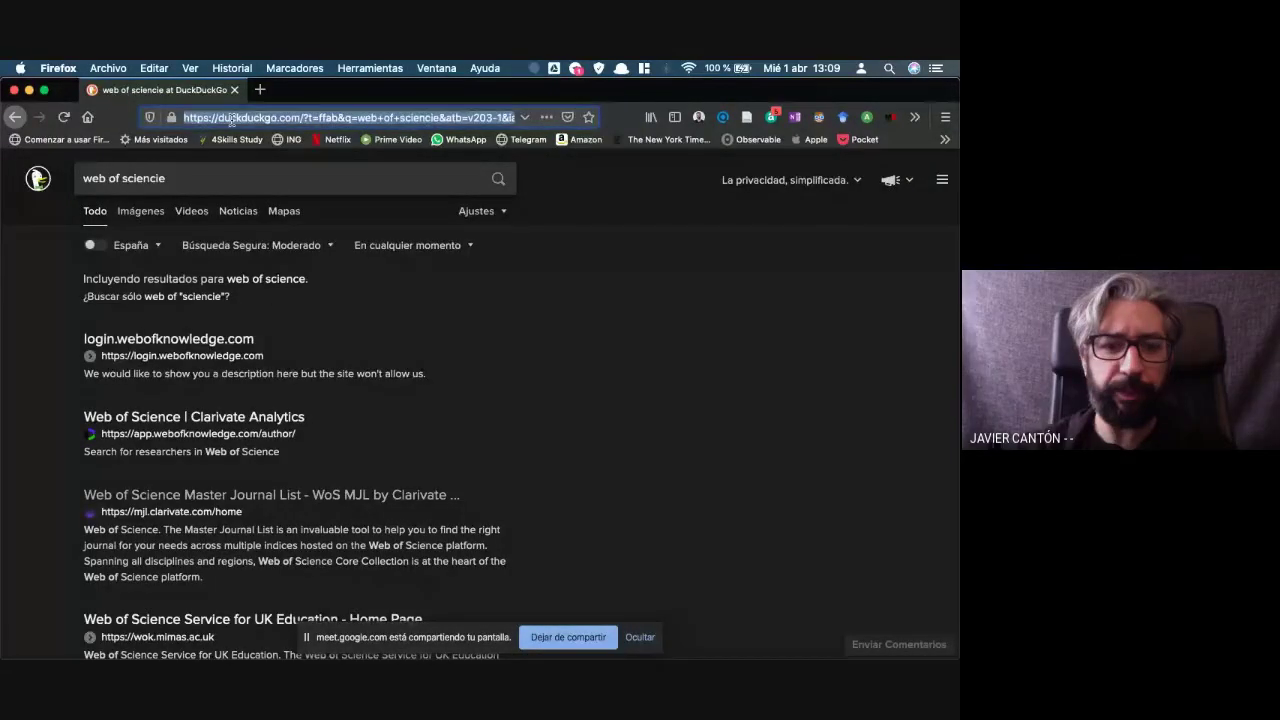
pyautogui.write('scholar.google.es/')
pyautogui.press('Return')
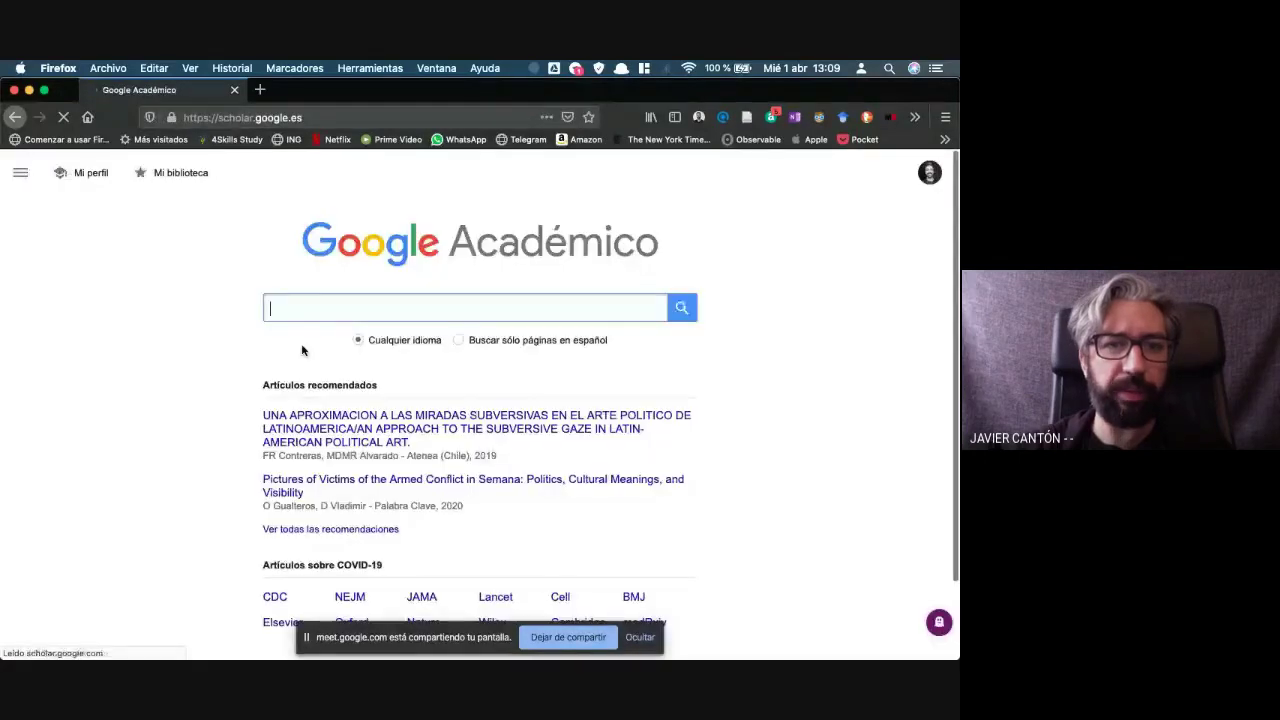
pyautogui.click(335, 298)
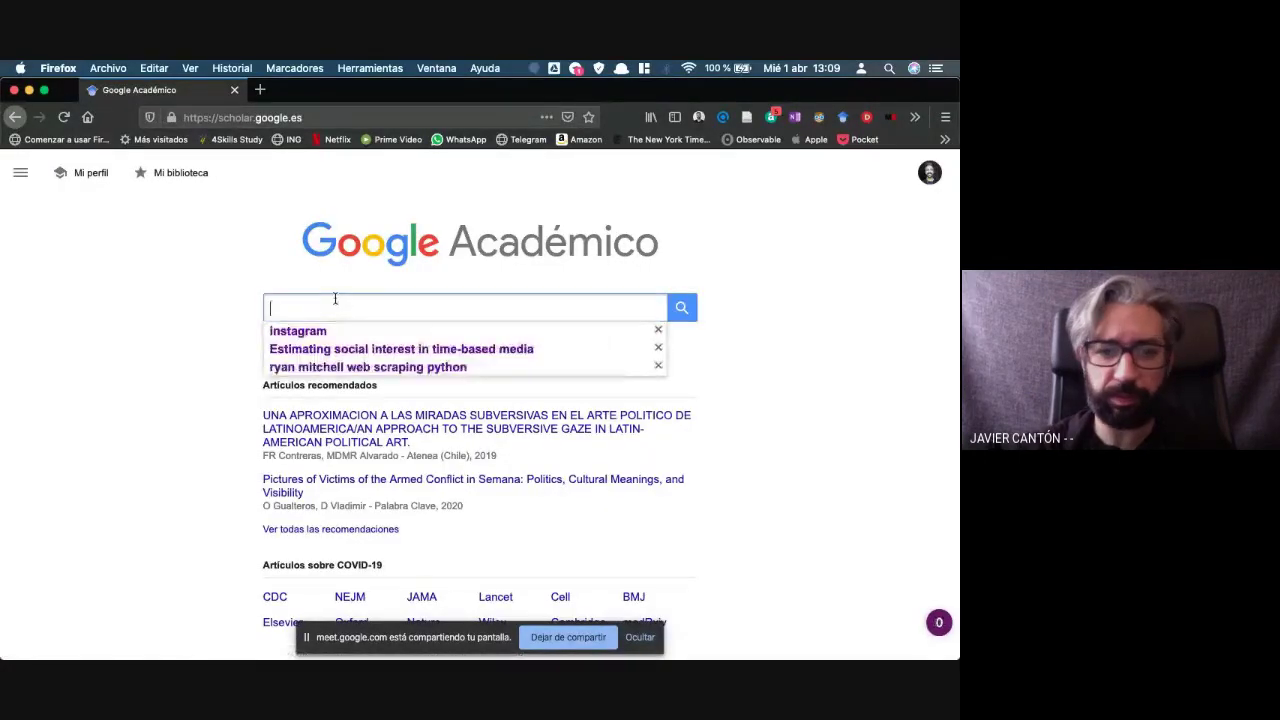
pyautogui.write('fake news')
pyautogui.press('Return')
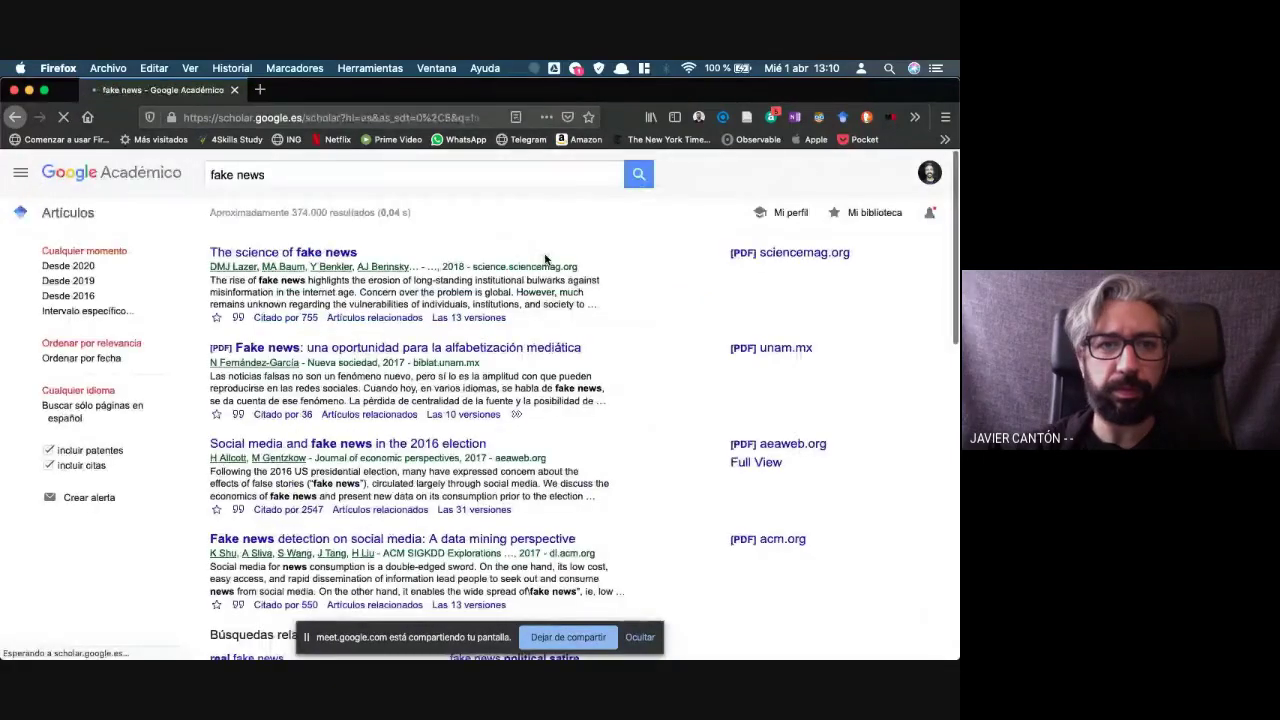
# Save "The science of fake news", "Fake news detection on social media", "Defining 'fake news'" and "Automatic deception detection" from the results to Zotero
pyautogui.click(747, 118)
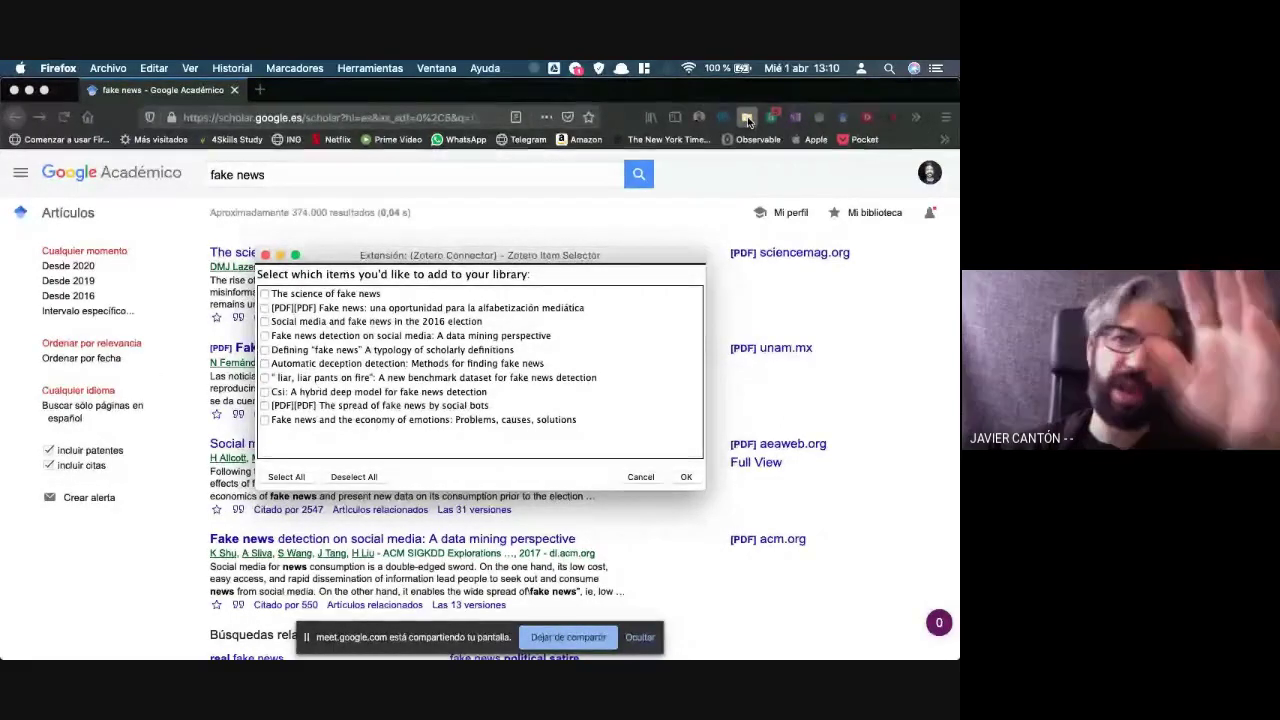
pyautogui.click(265, 295)
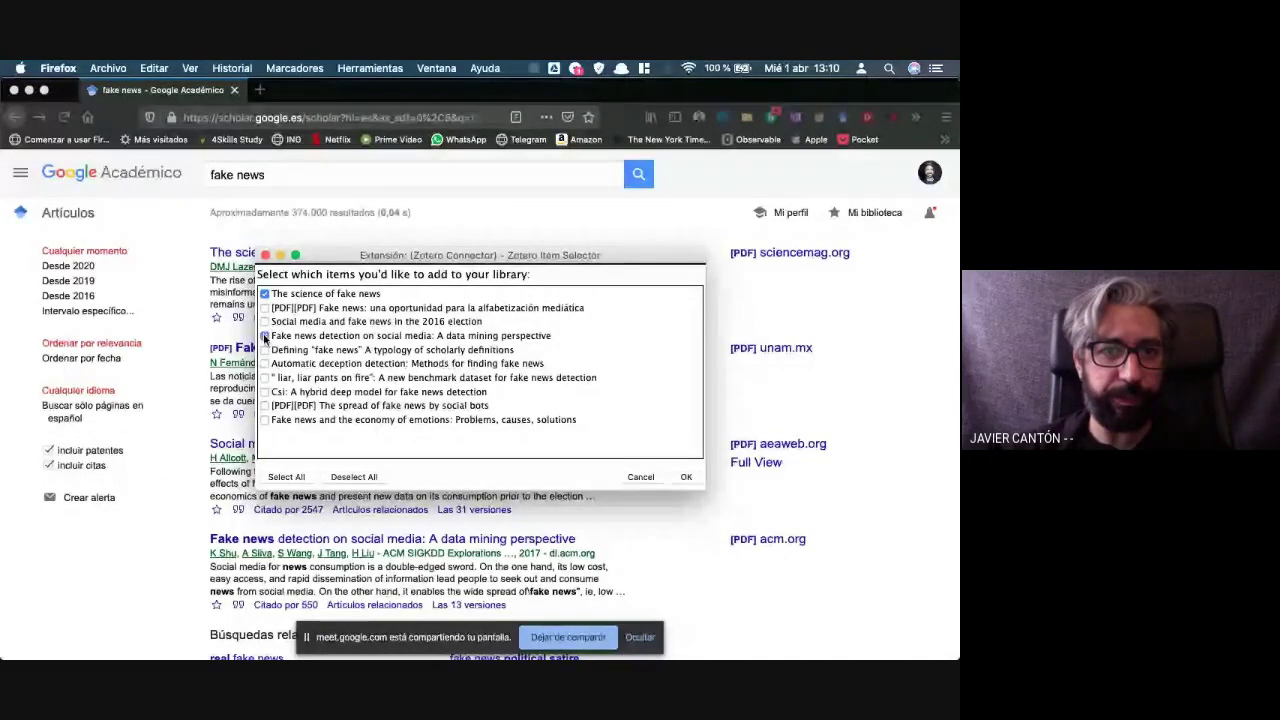
pyautogui.click(265, 336)
pyautogui.click(265, 350)
pyautogui.click(265, 364)
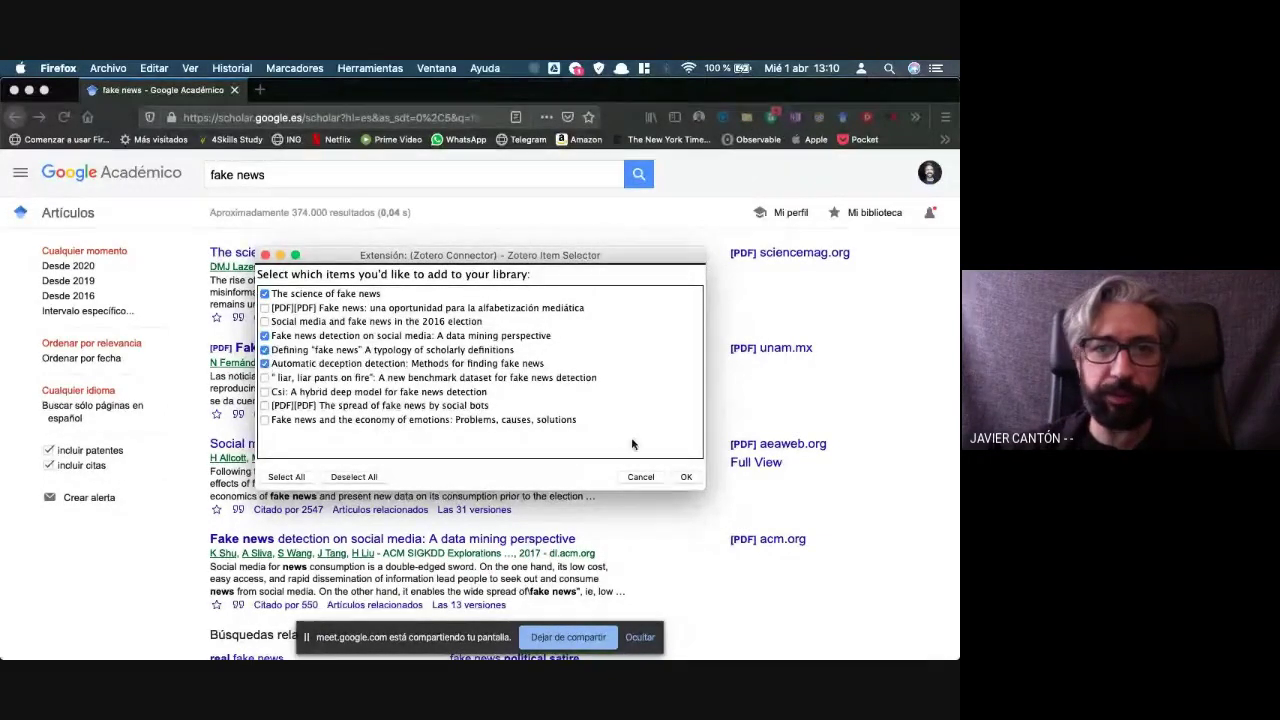
pyautogui.click(686, 477)
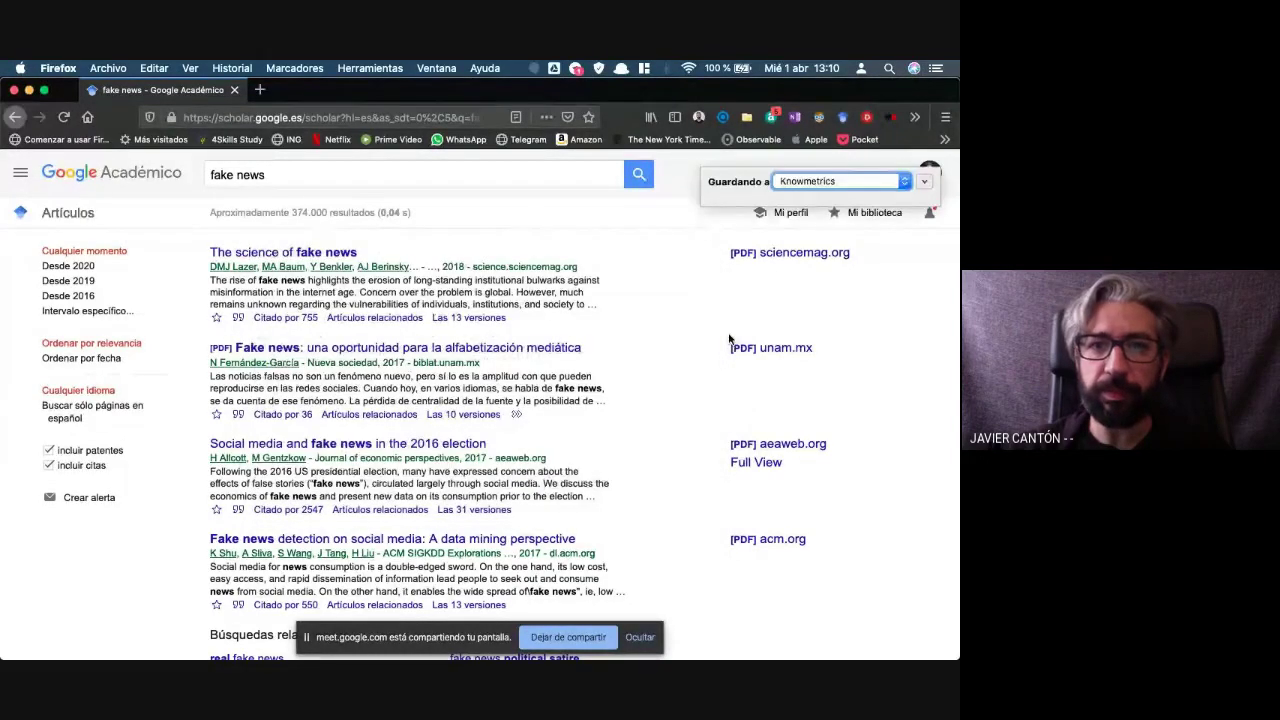
# Change the destination of the saved items to the Desinformación collection in Mi biblioteca
pyautogui.click(830, 177)
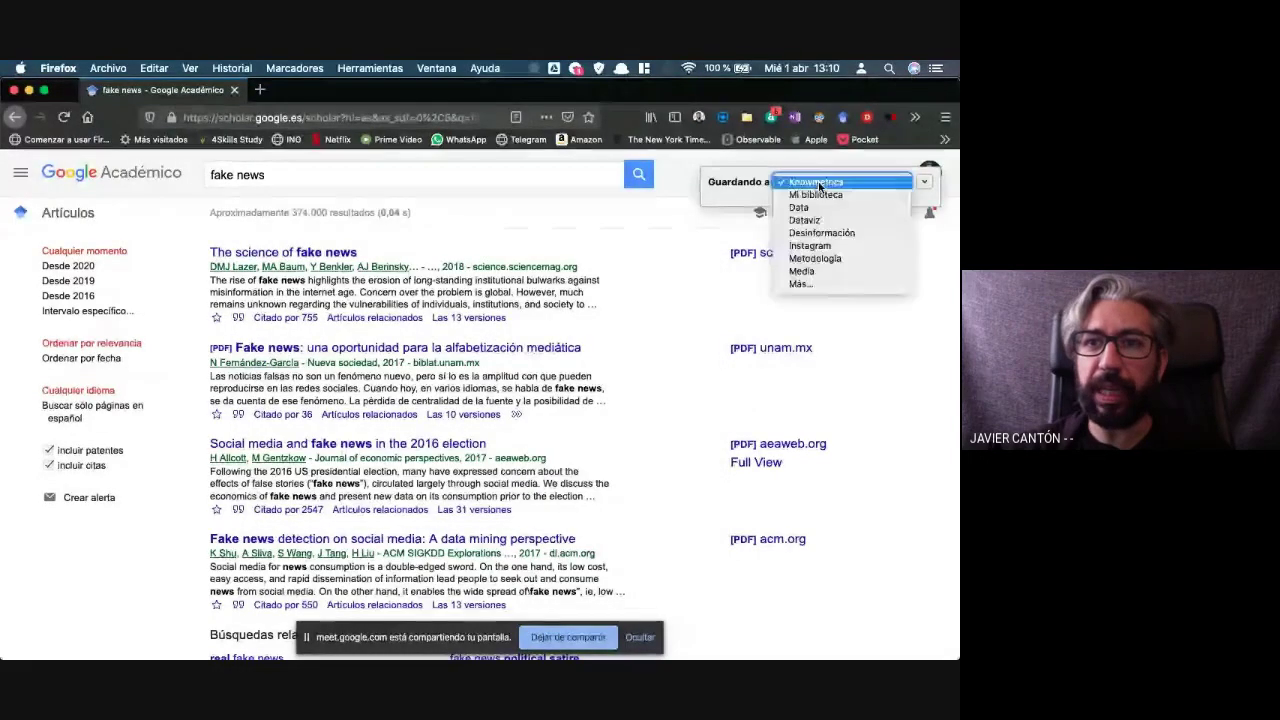
pyautogui.click(815, 286)
pyautogui.scroll(5, 795, 285)
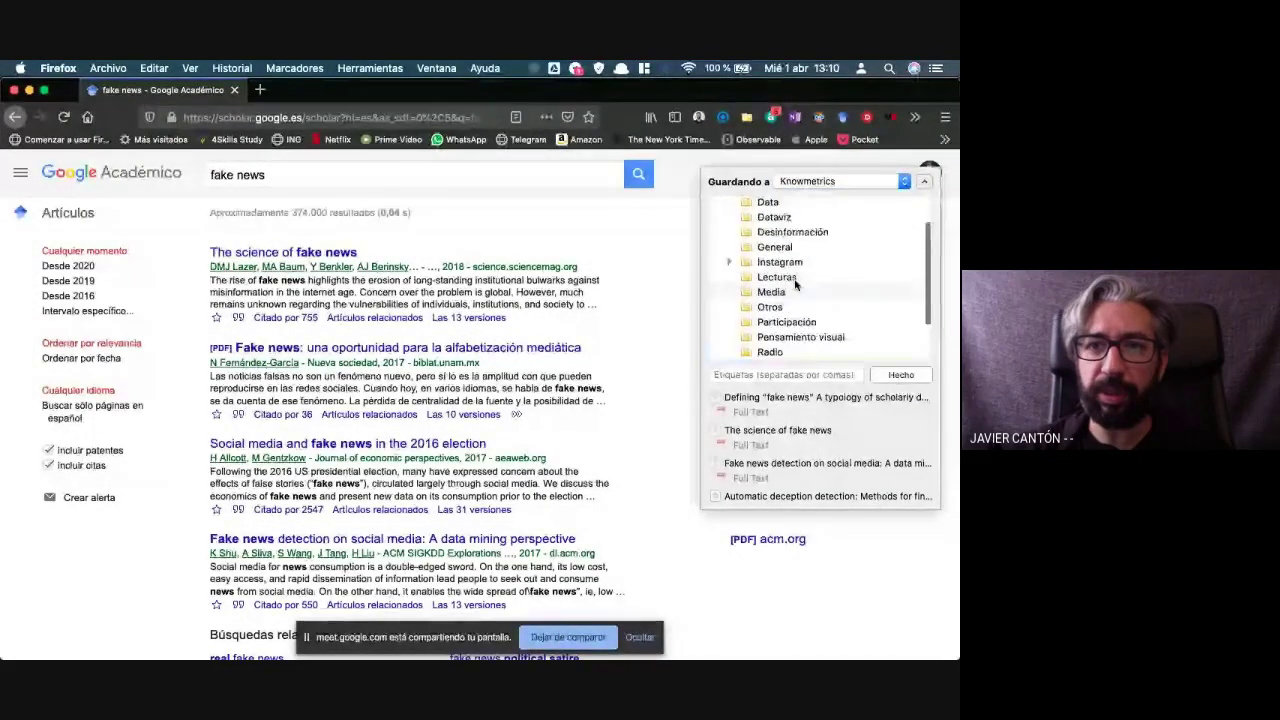
pyautogui.scroll(-3, 795, 285)
pyautogui.scroll(4, 785, 265)
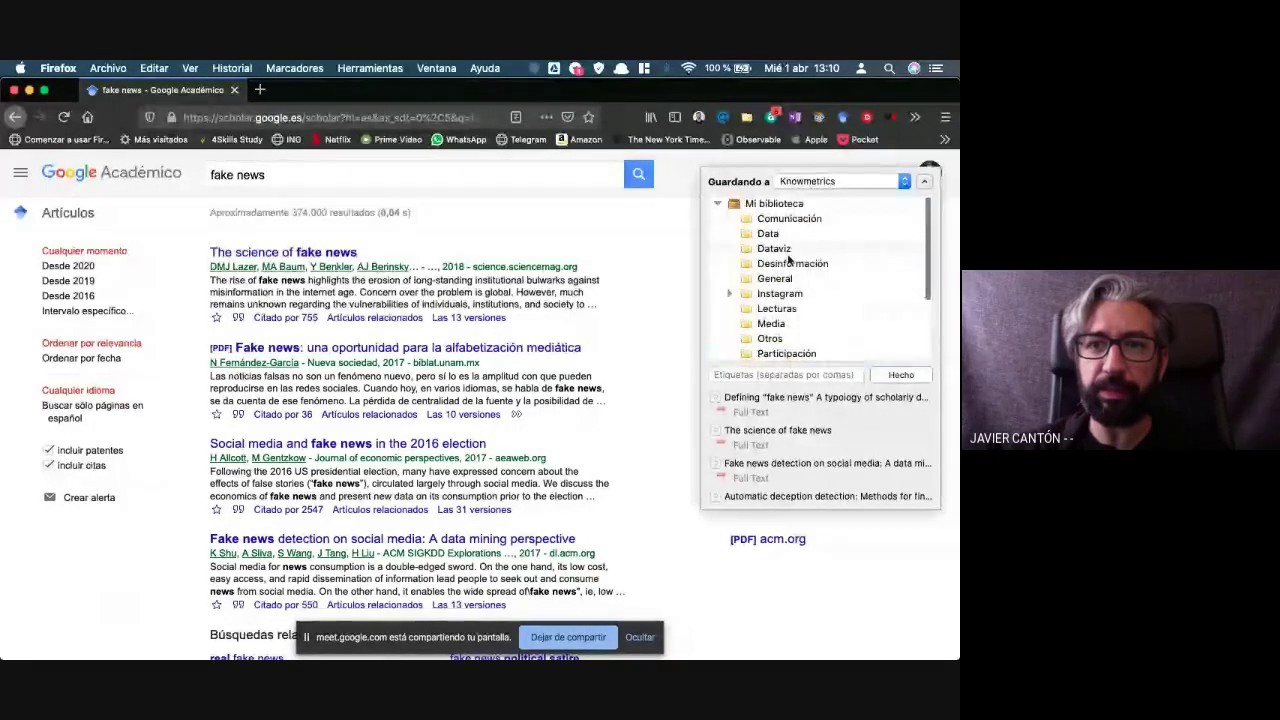
pyautogui.click(785, 263)
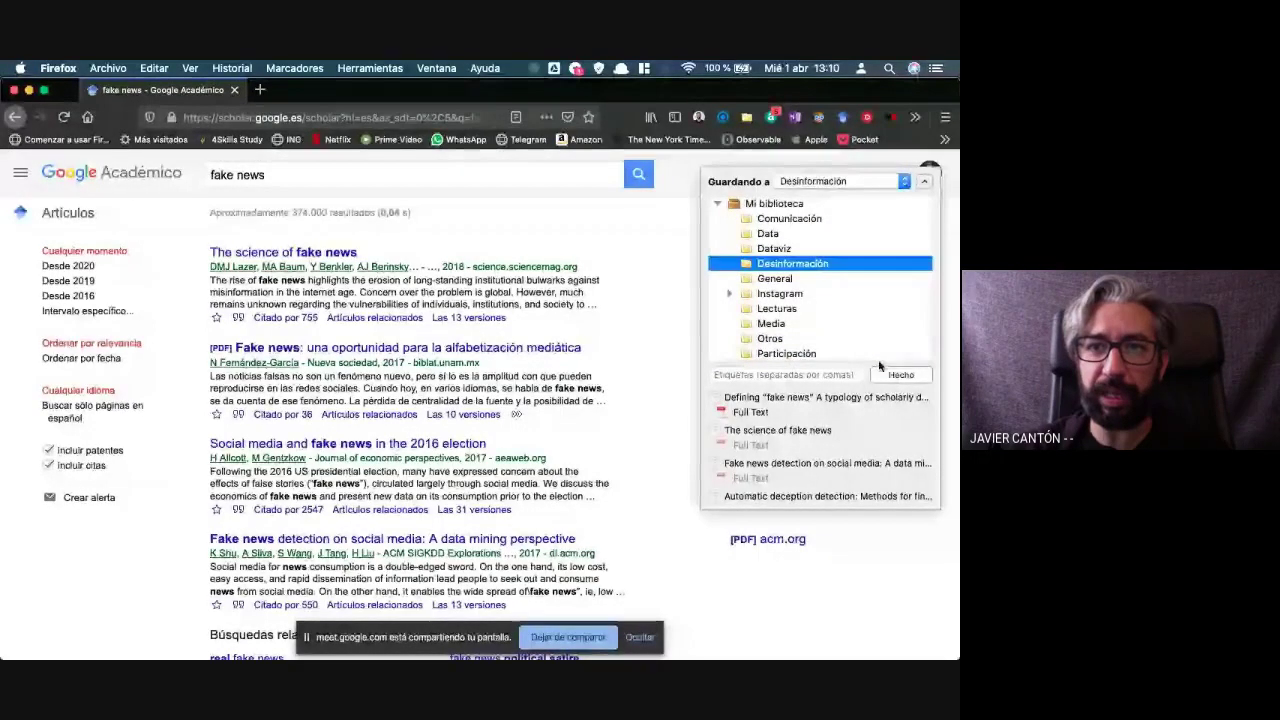
# Tag the saved items with "curso zotero" and finish saving them to the Desinformación collection
pyautogui.click(810, 374)
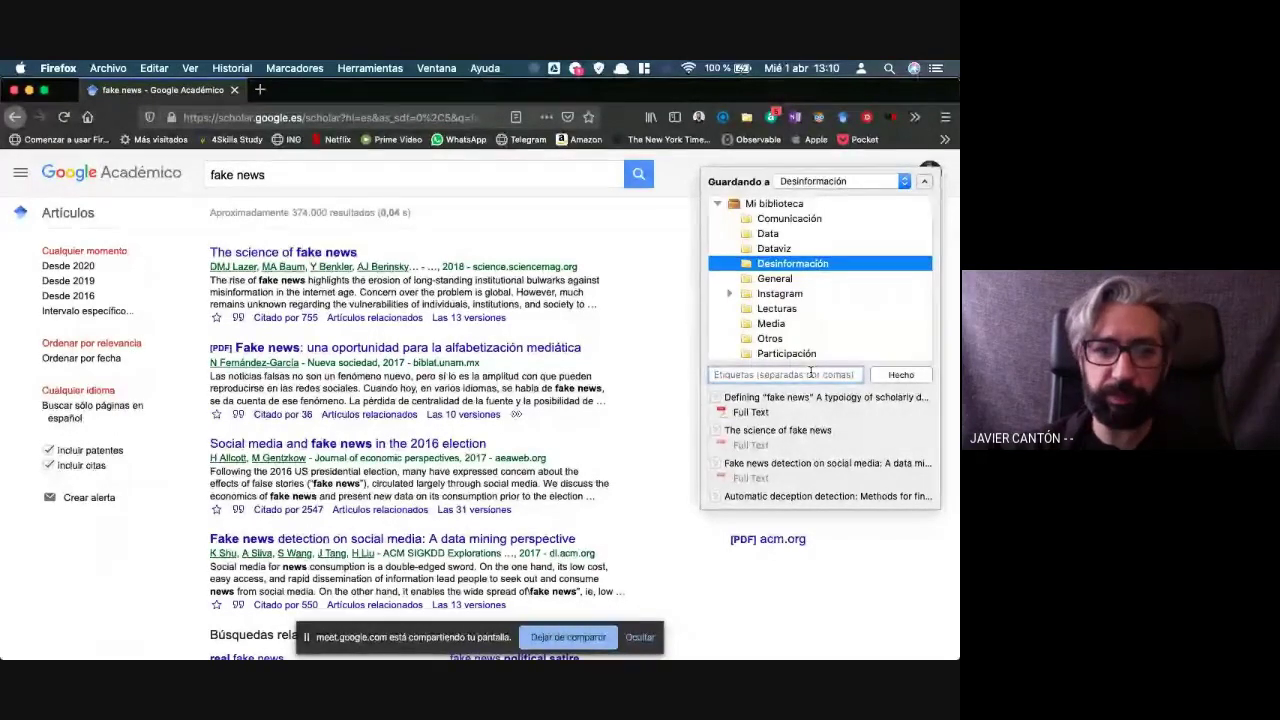
pyautogui.write('curso zotero')
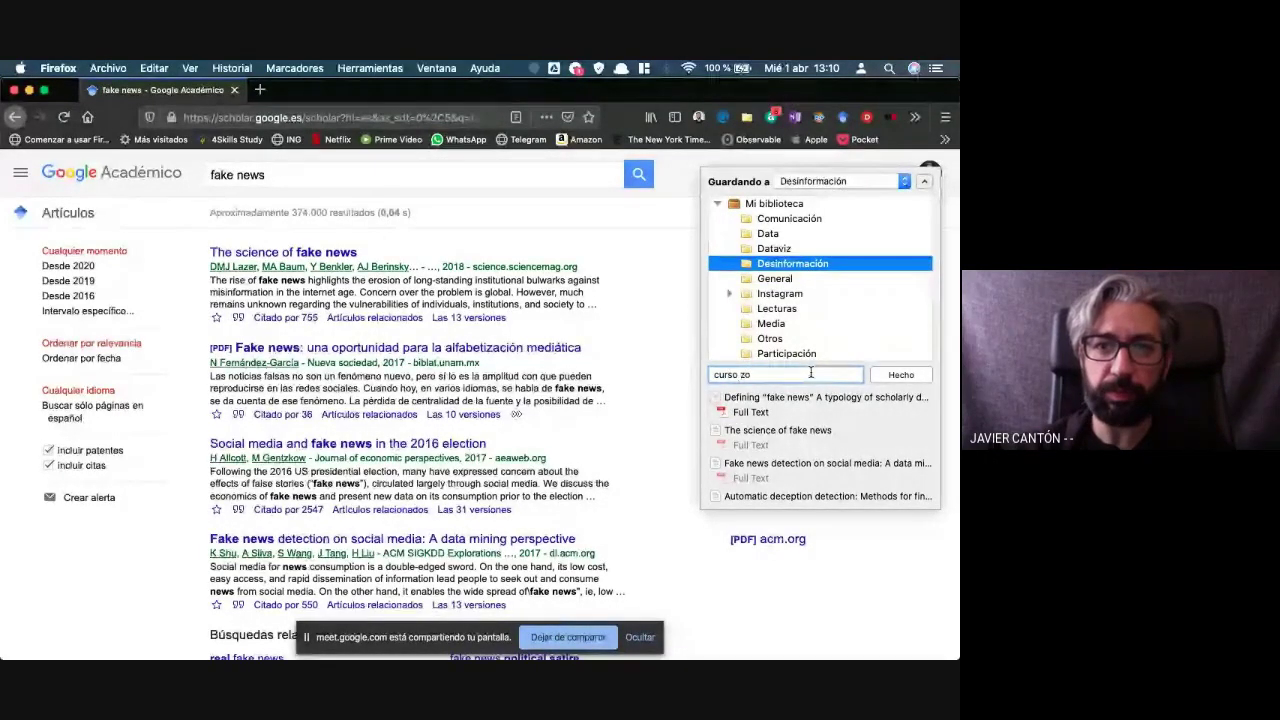
pyautogui.click(906, 375)
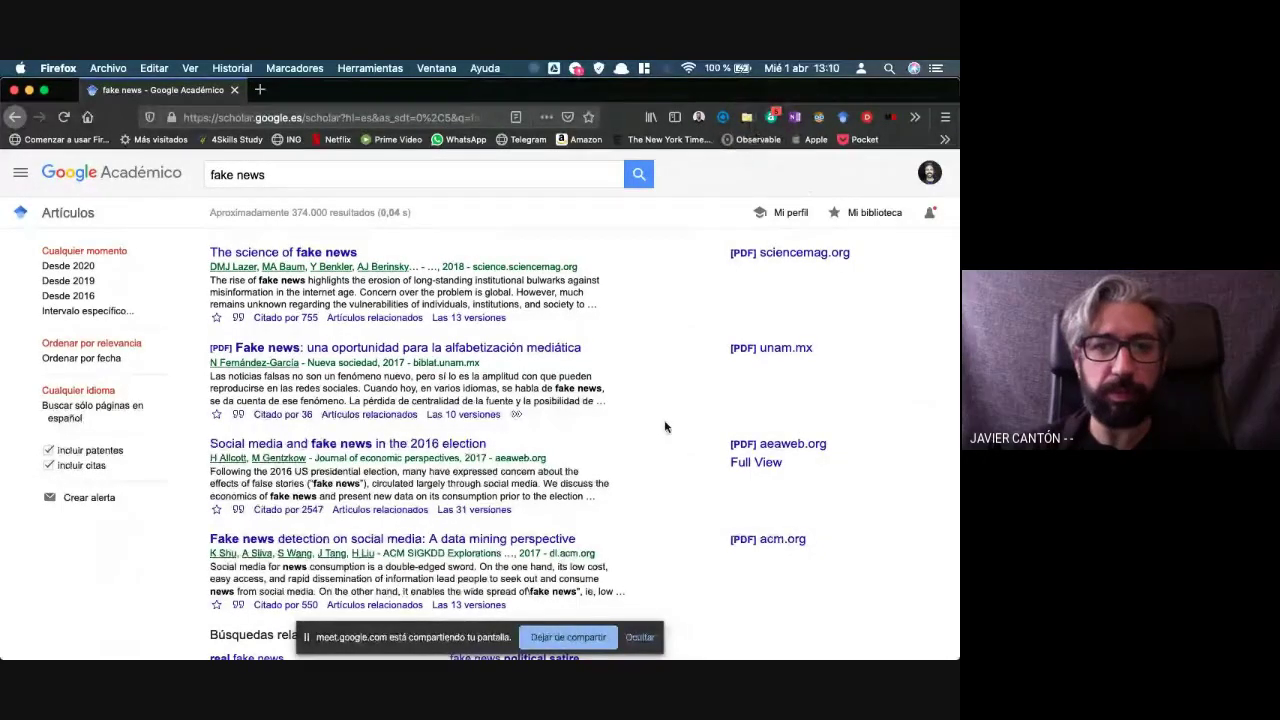
# Switch to Zotero, select the newest "Automatic deception detection" entry in Desinformación and slightly widen the date-added column
pyautogui.press('super+Tab')
pyautogui.press('super+Tab')
pyautogui.press('super+Tab')
pyautogui.press('super+Tab')
pyautogui.press('super+Tab')
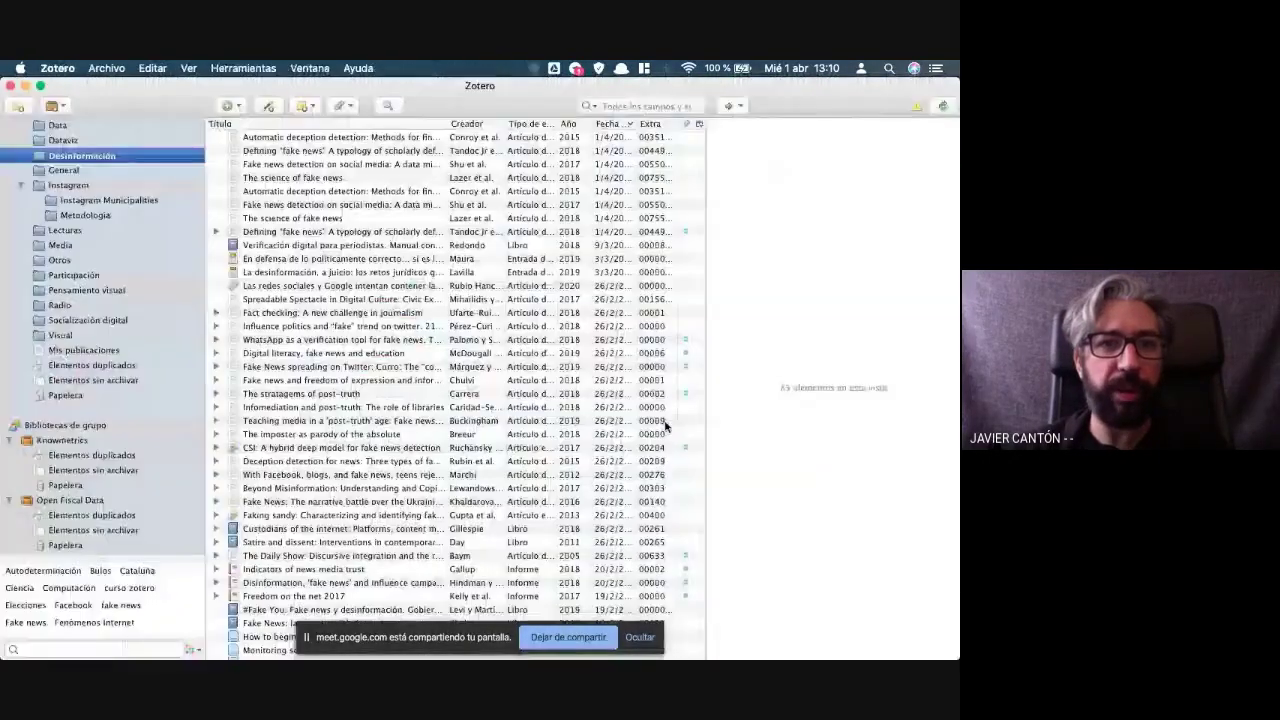
pyautogui.click(350, 137)
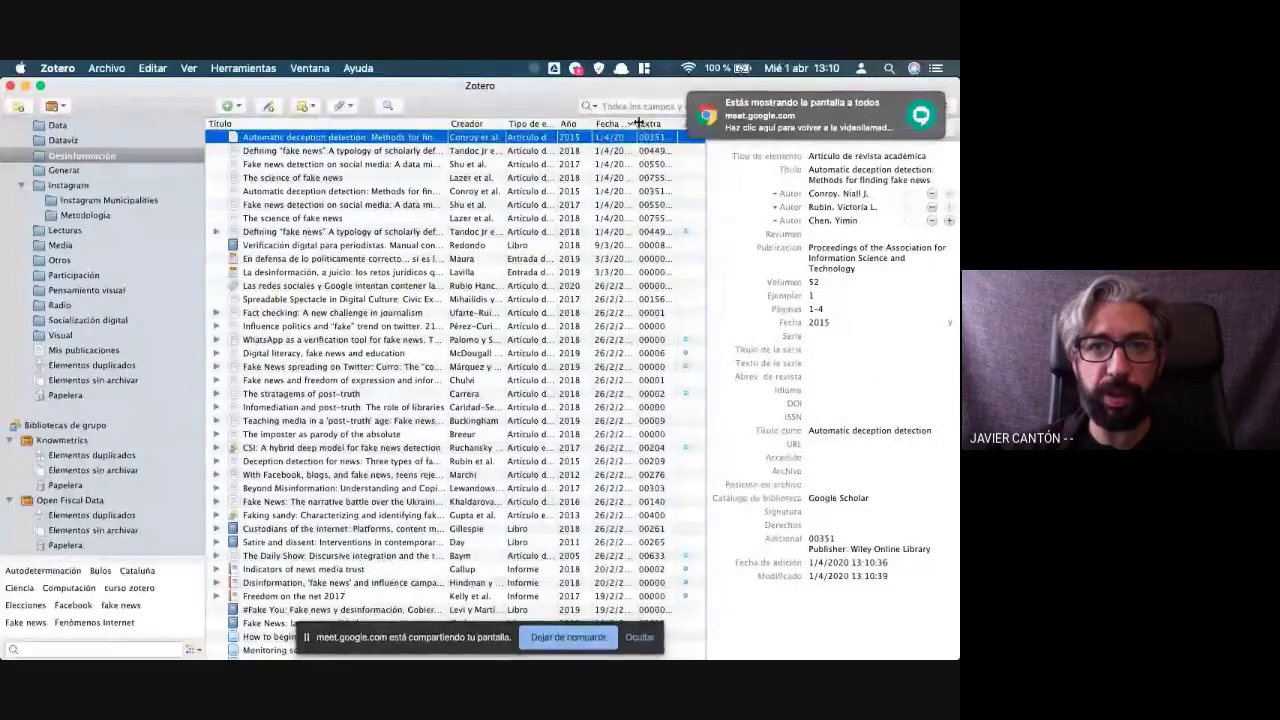
pyautogui.moveTo(638, 123); pyautogui.dragTo(664, 122)
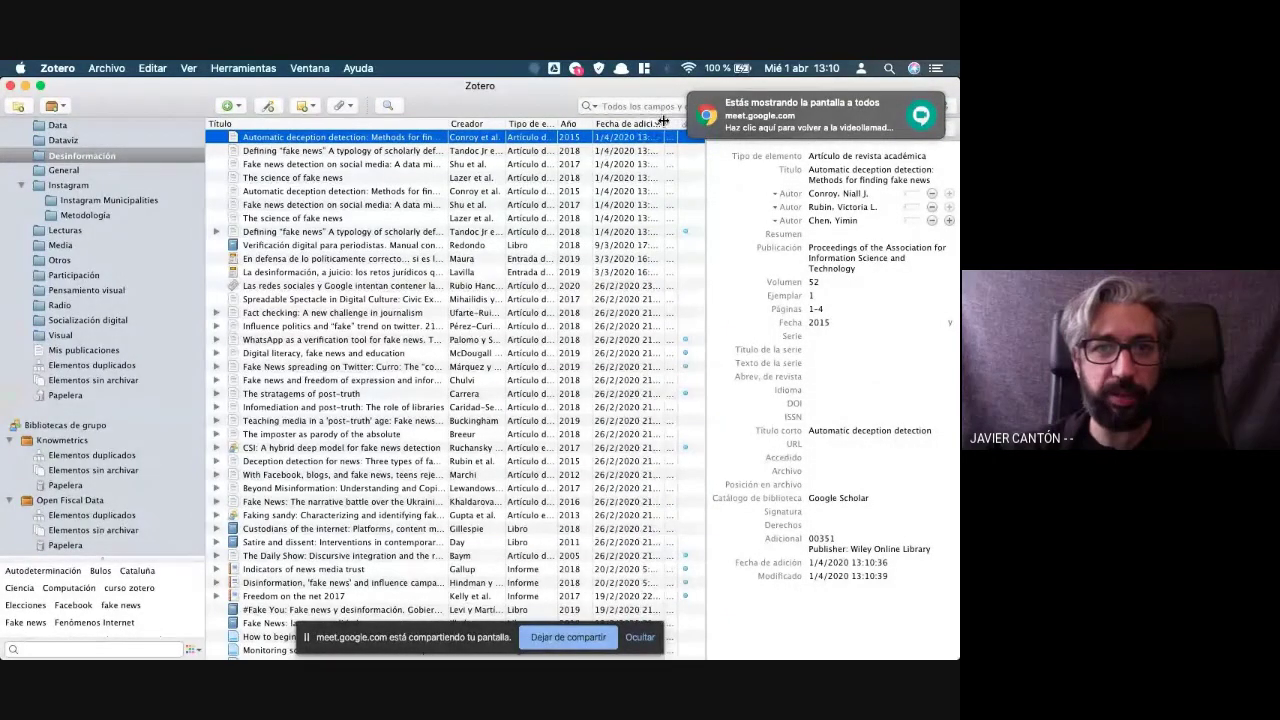
pyautogui.moveTo(663, 121); pyautogui.dragTo(648, 122)
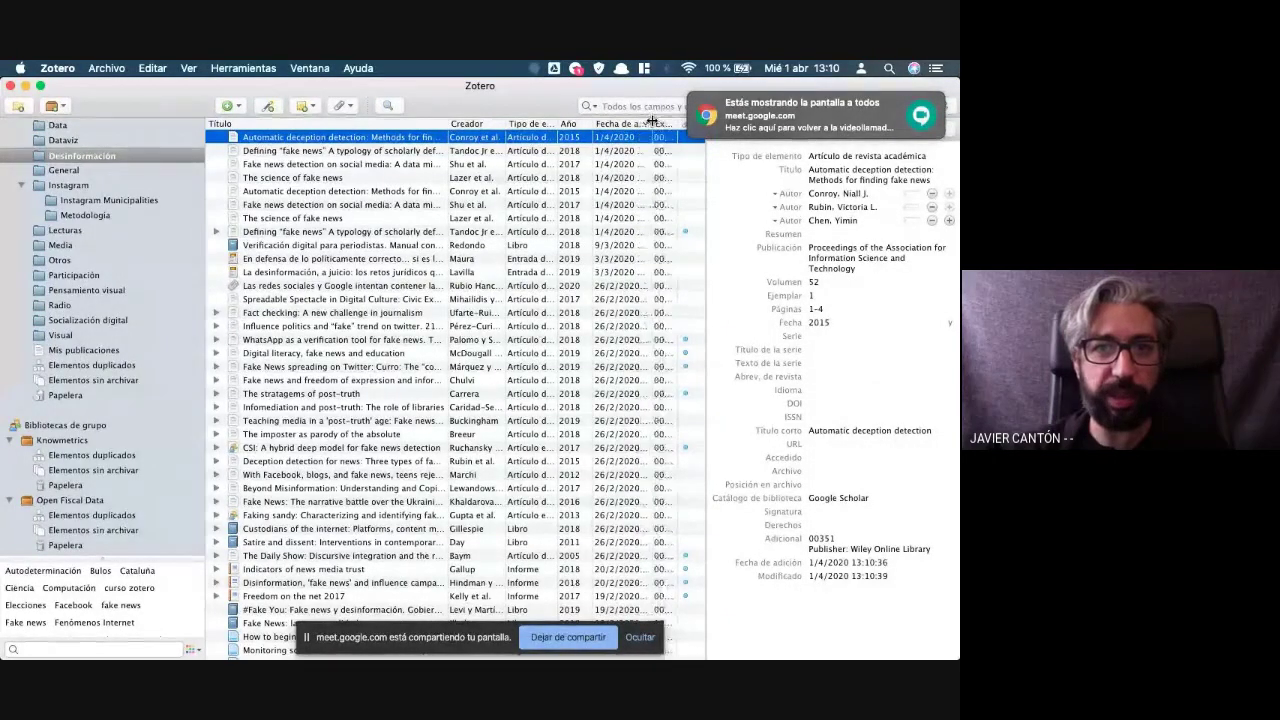
# Remove the four newest entries, which duplicate the fake news articles, from the Desinformación collection
pyautogui.click(277, 180)
pyautogui.click(270, 220)
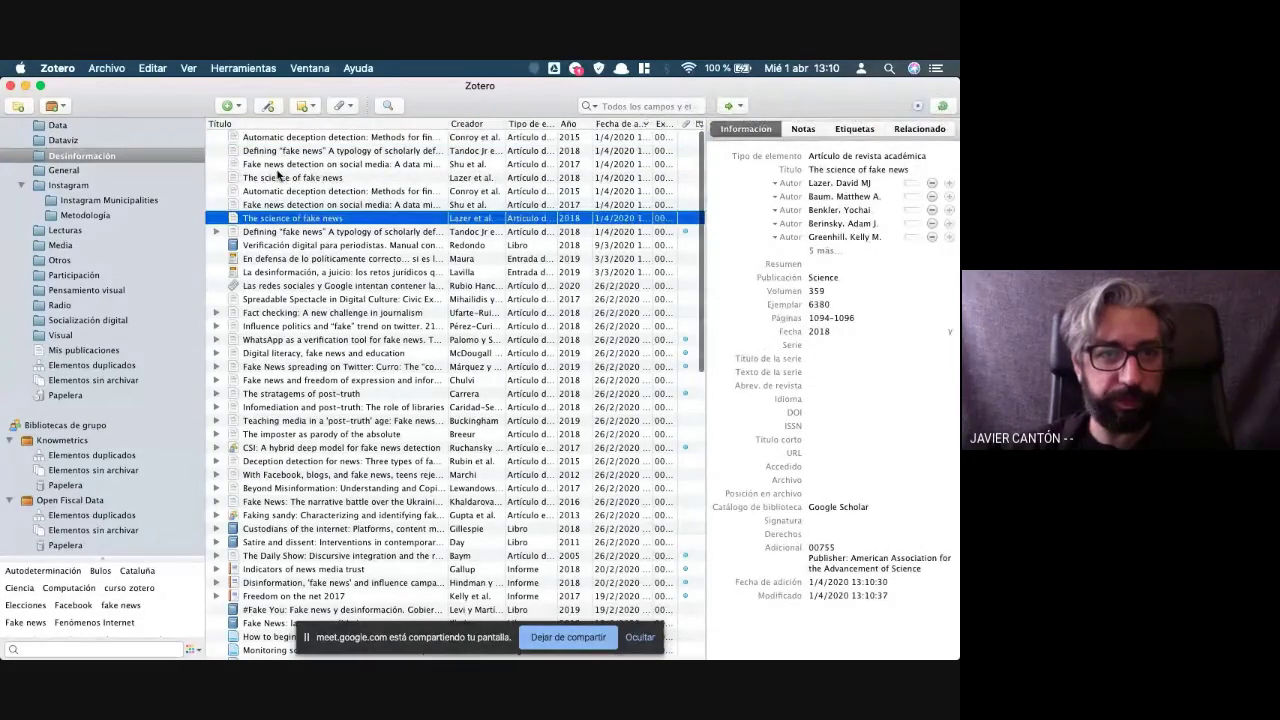
pyautogui.click(278, 176)
pyautogui.keyDown('shift'); pyautogui.click(288, 138); pyautogui.keyUp('shift')
pyautogui.press('Delete')
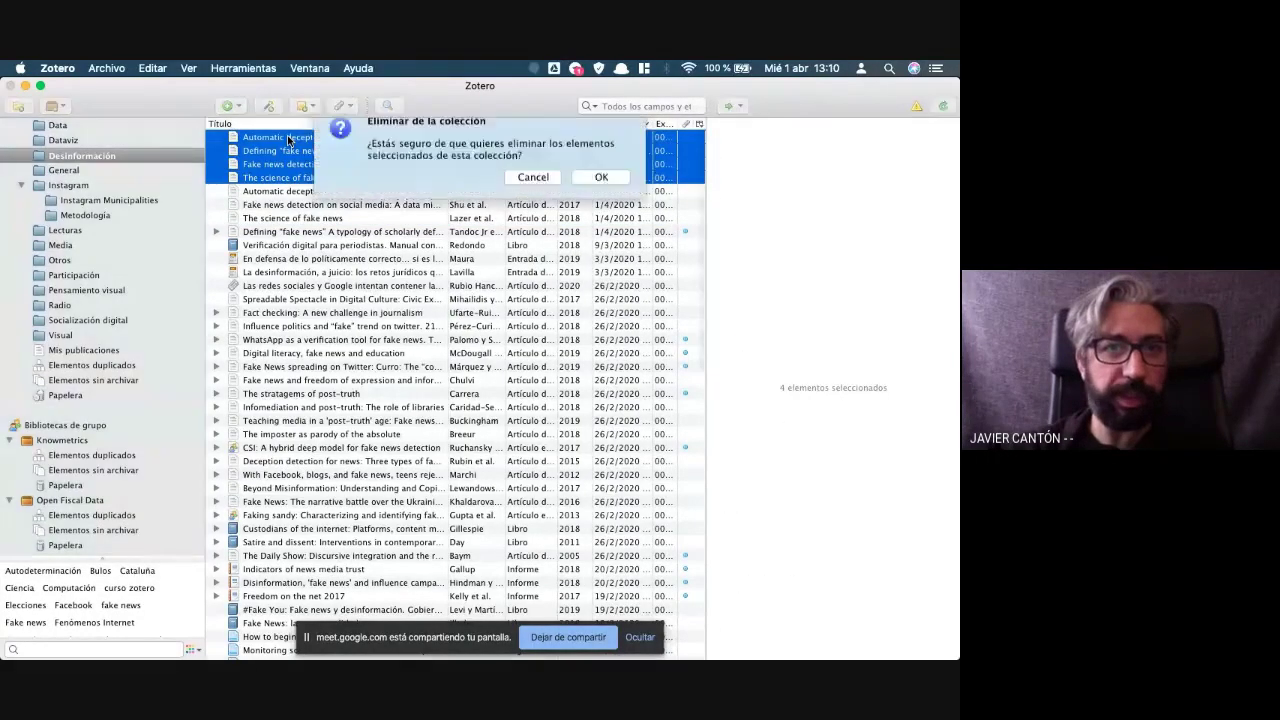
pyautogui.click(514, 196)
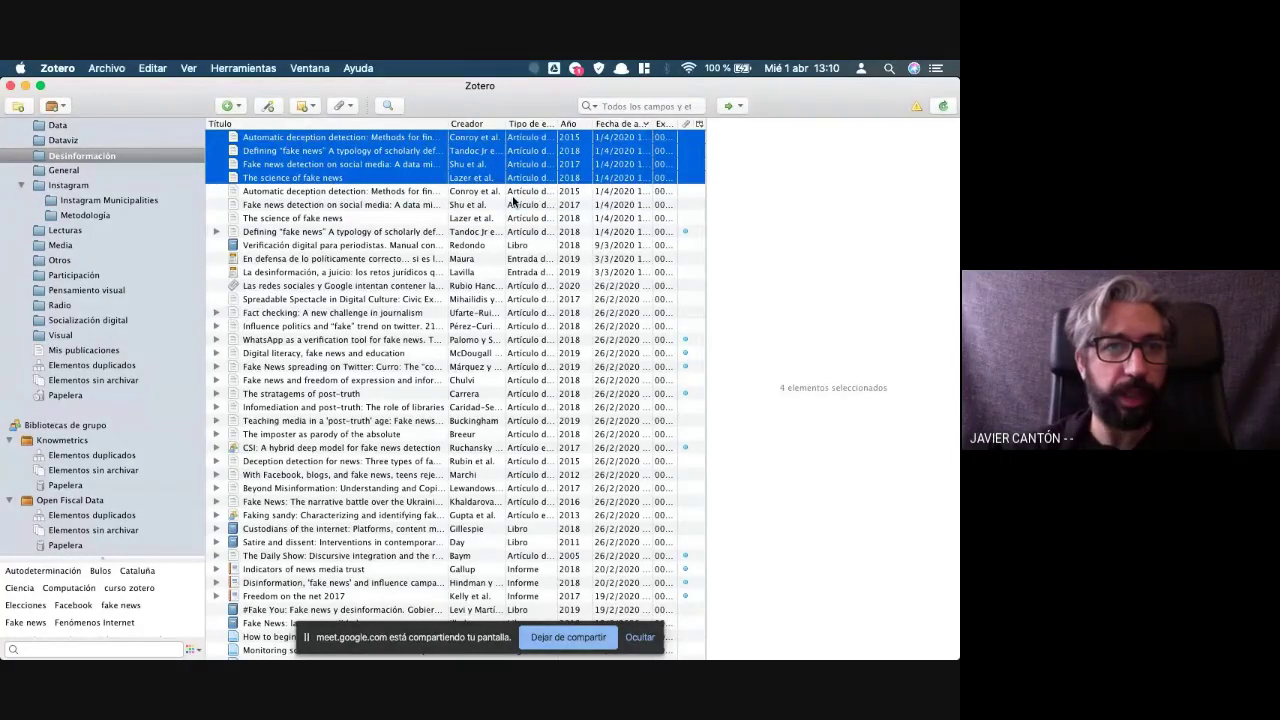
pyautogui.click(363, 176)
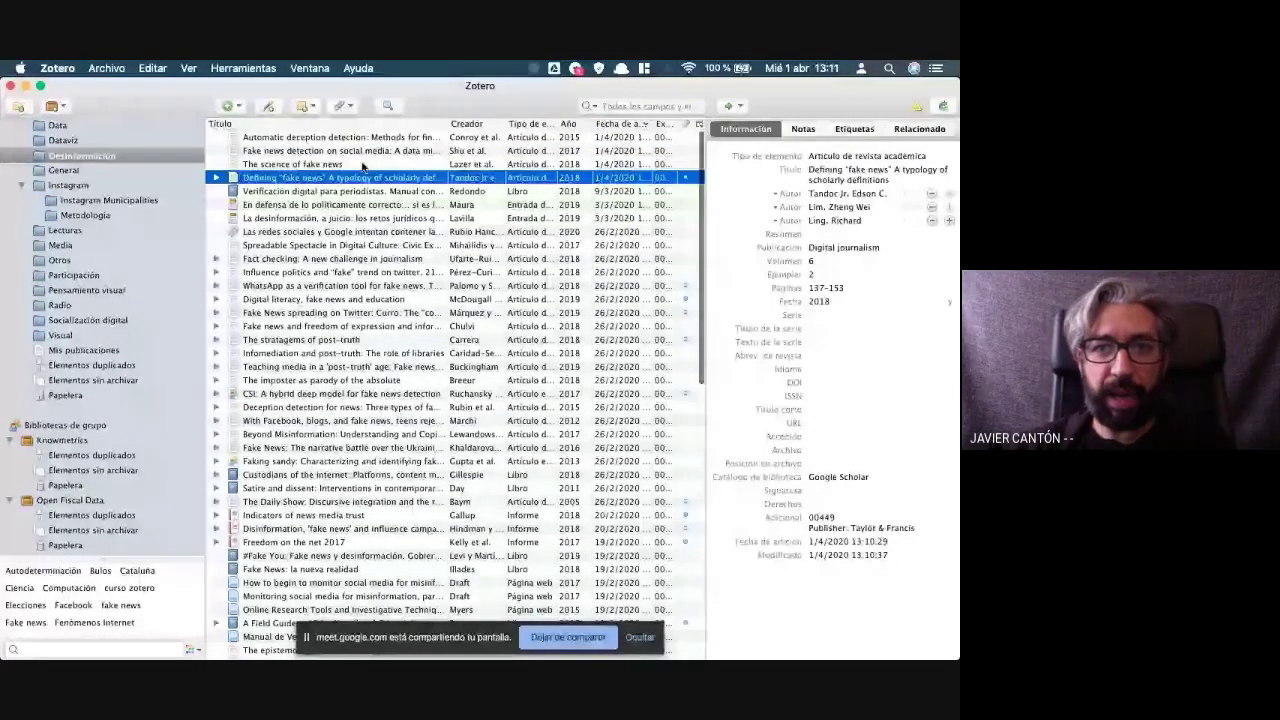
# Switch to the blank Word document and write "Hablando de fake news"
pyautogui.press('super+Tab')
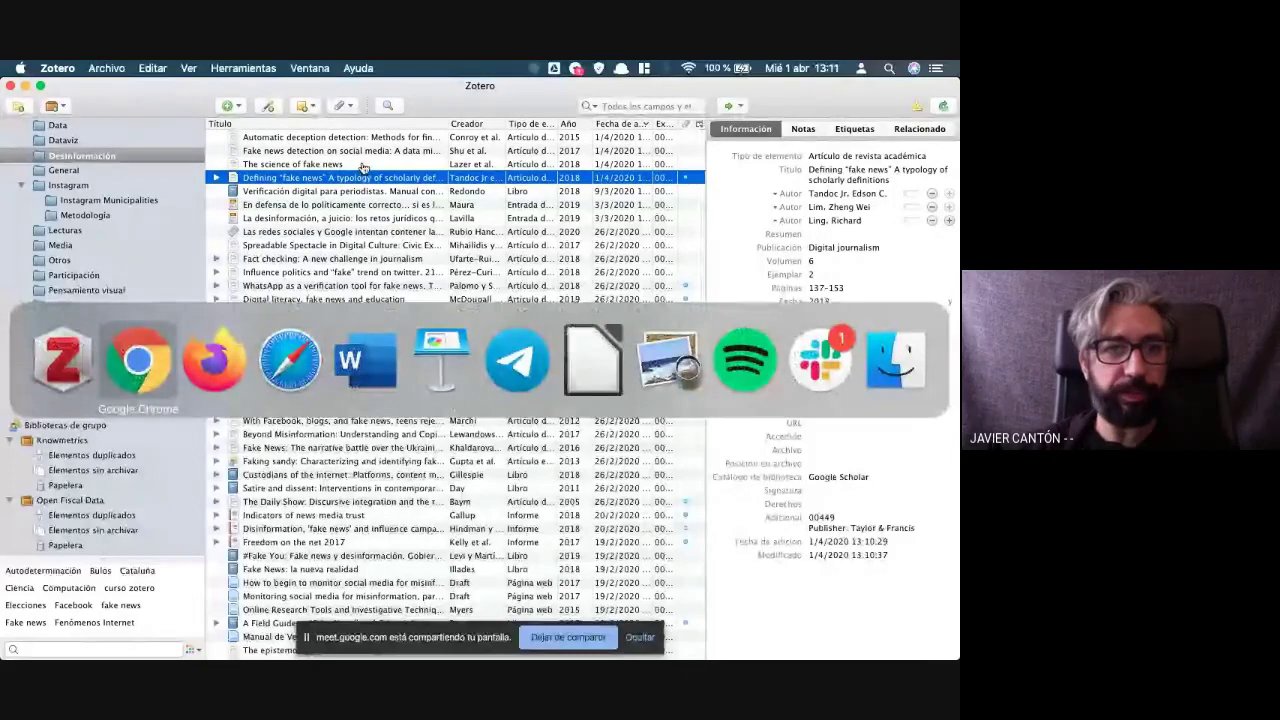
pyautogui.press('super+Tab')
pyautogui.press('super+Tab')
pyautogui.press('super+Tab')
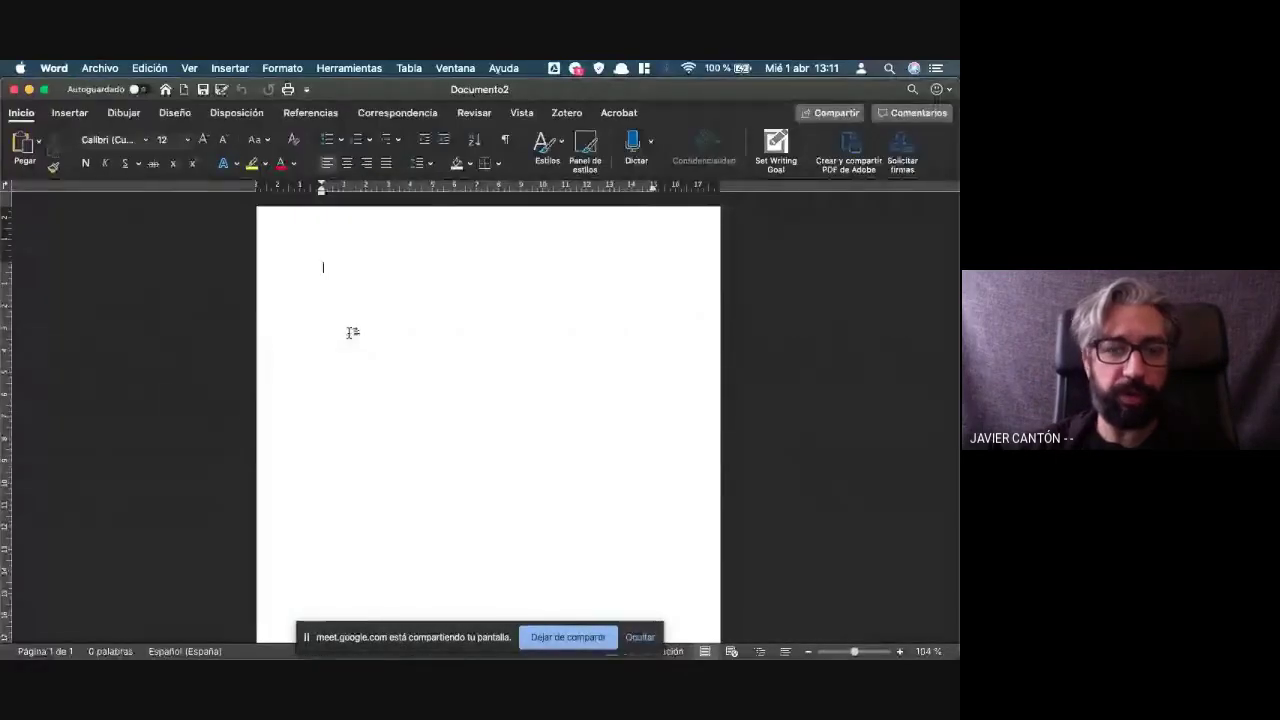
pyautogui.write('Hablando de fake news')
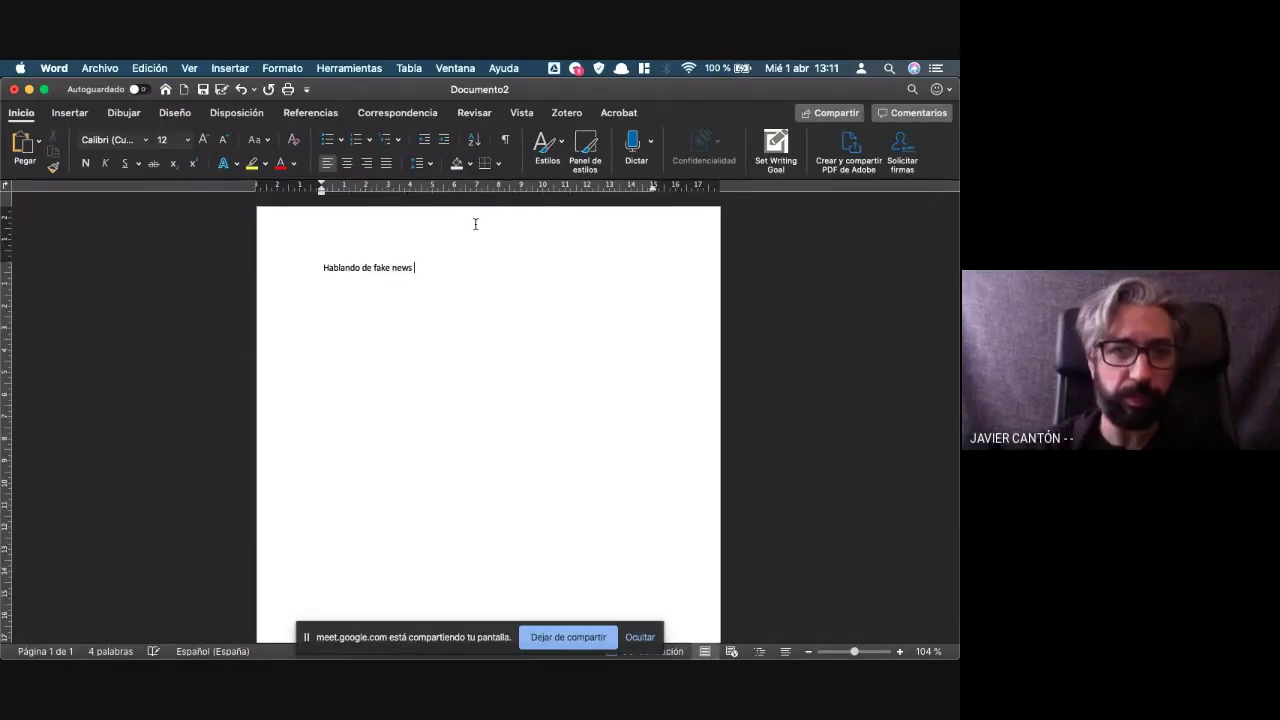
# Start a Zotero citation after the text and set the document's citation style to Nature
pyautogui.click(563, 116)
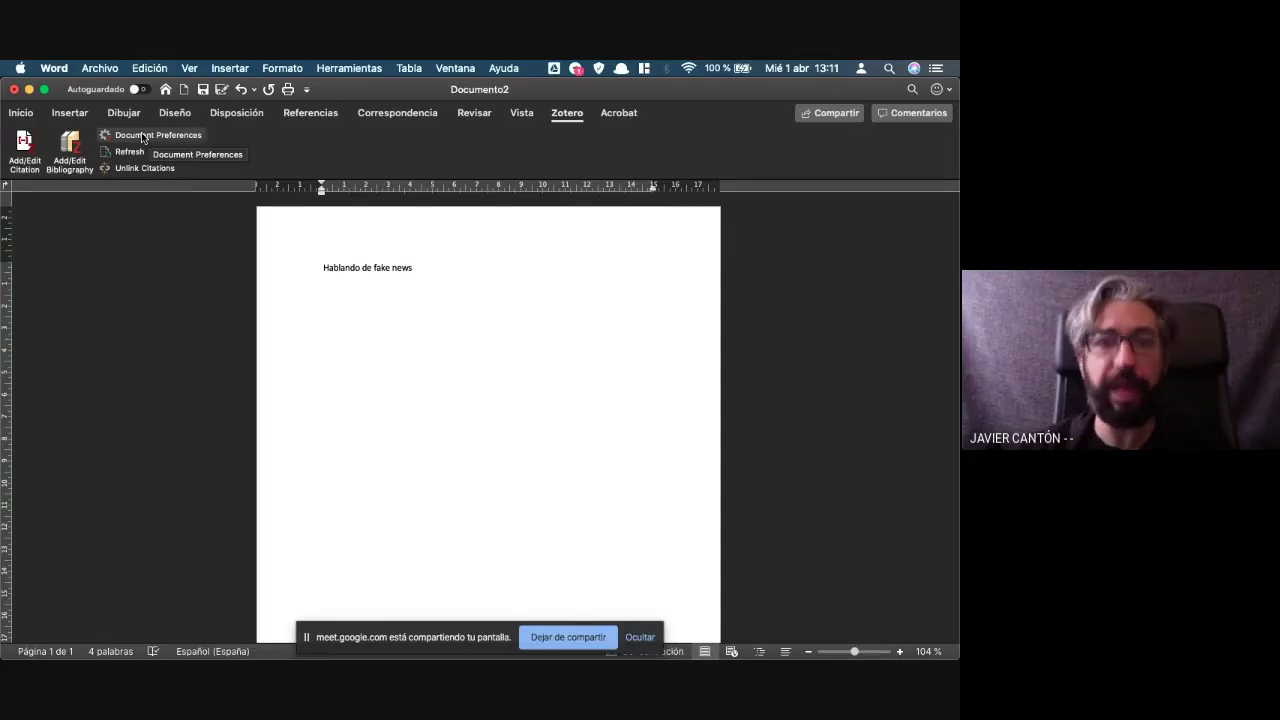
pyautogui.click(26, 145)
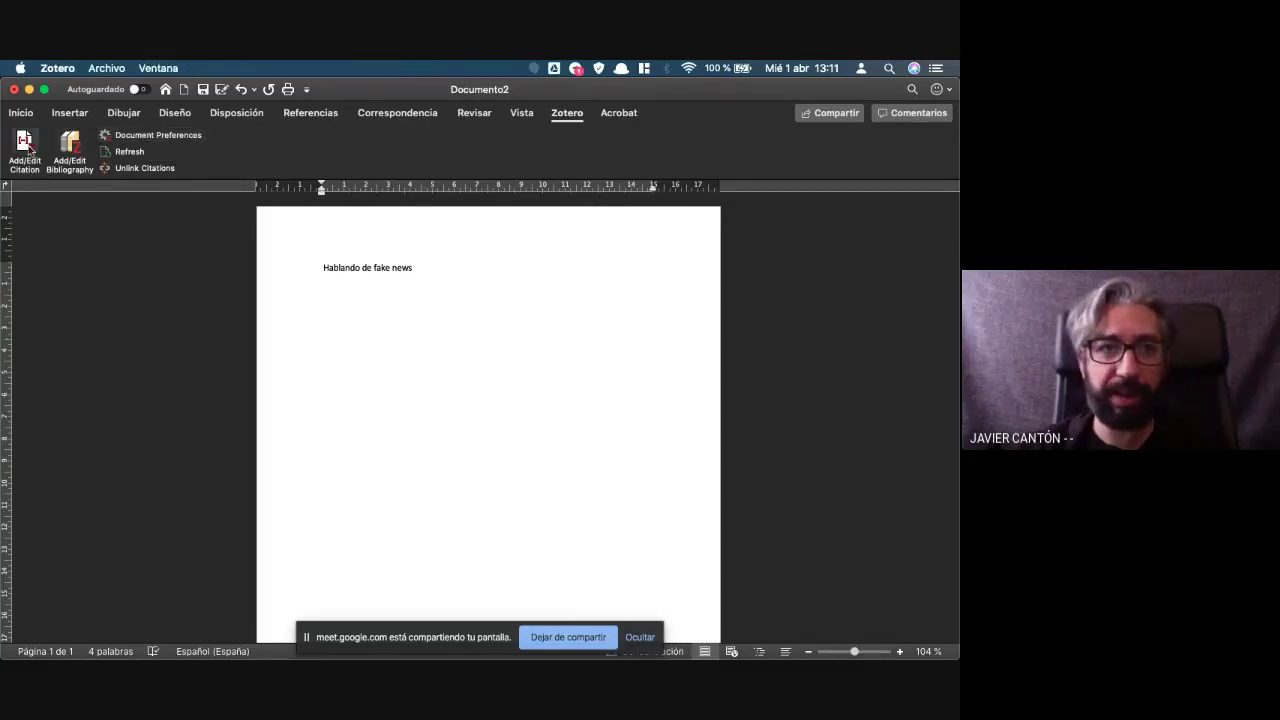
pyautogui.scroll(-5, 608, 195)
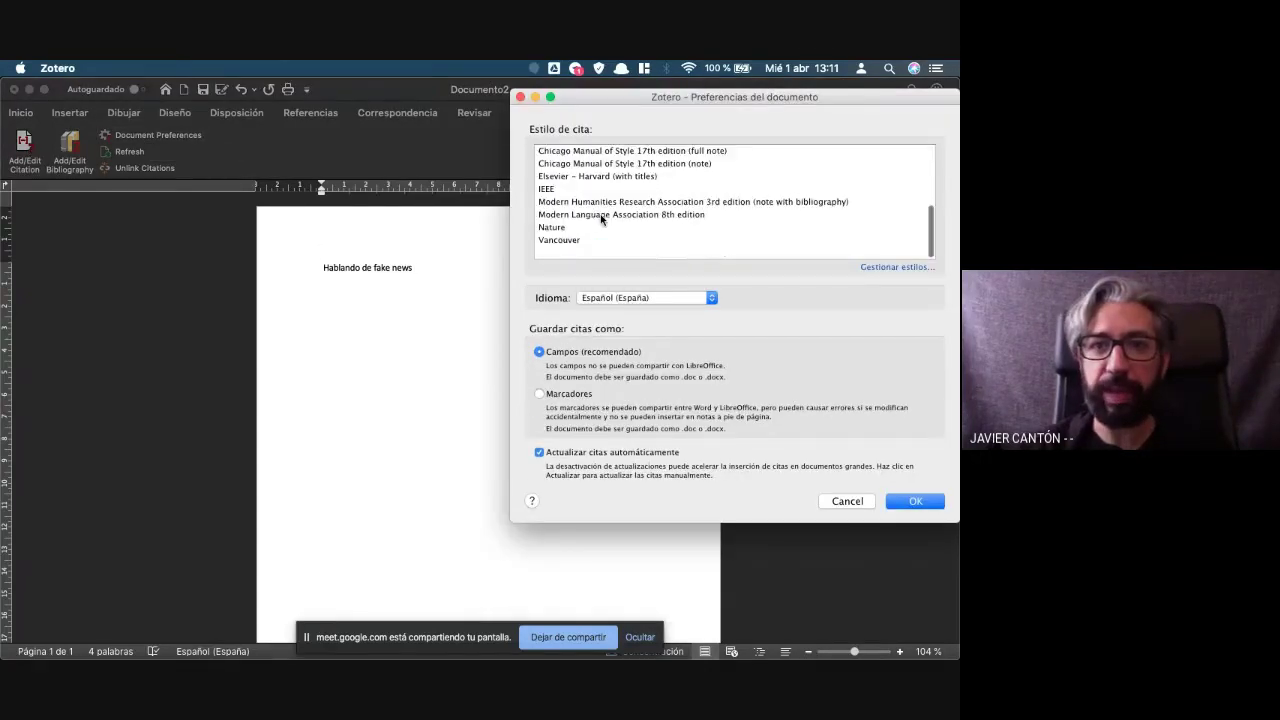
pyautogui.click(552, 227)
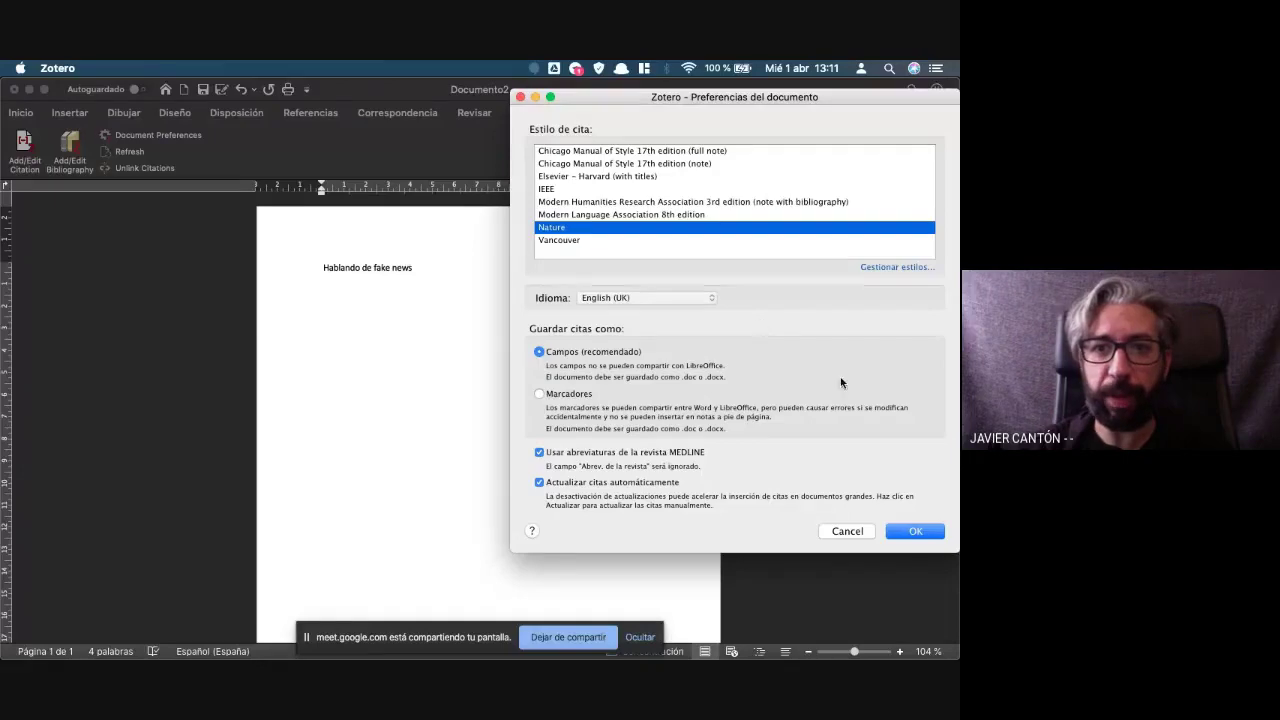
pyautogui.click(916, 532)
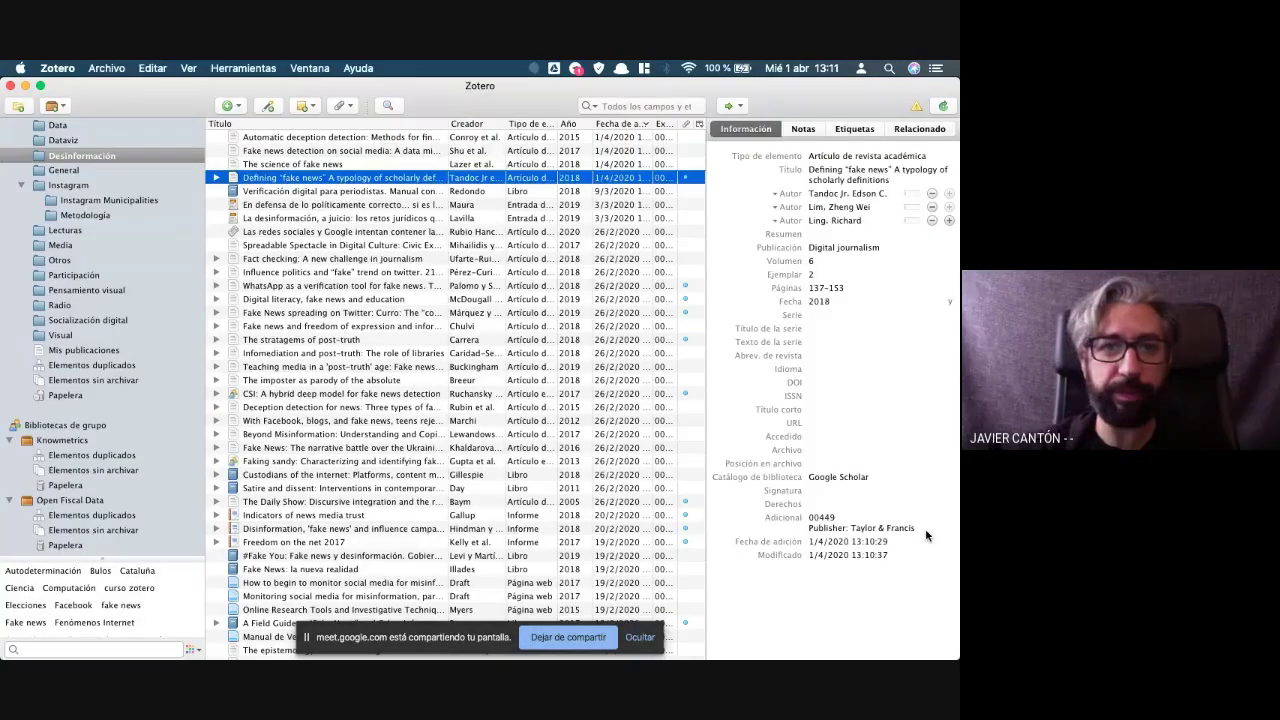
# Search the library for "fake news" and add "La primera 'fake news' de la historia" (2019) to the citation
pyautogui.write('fake news')
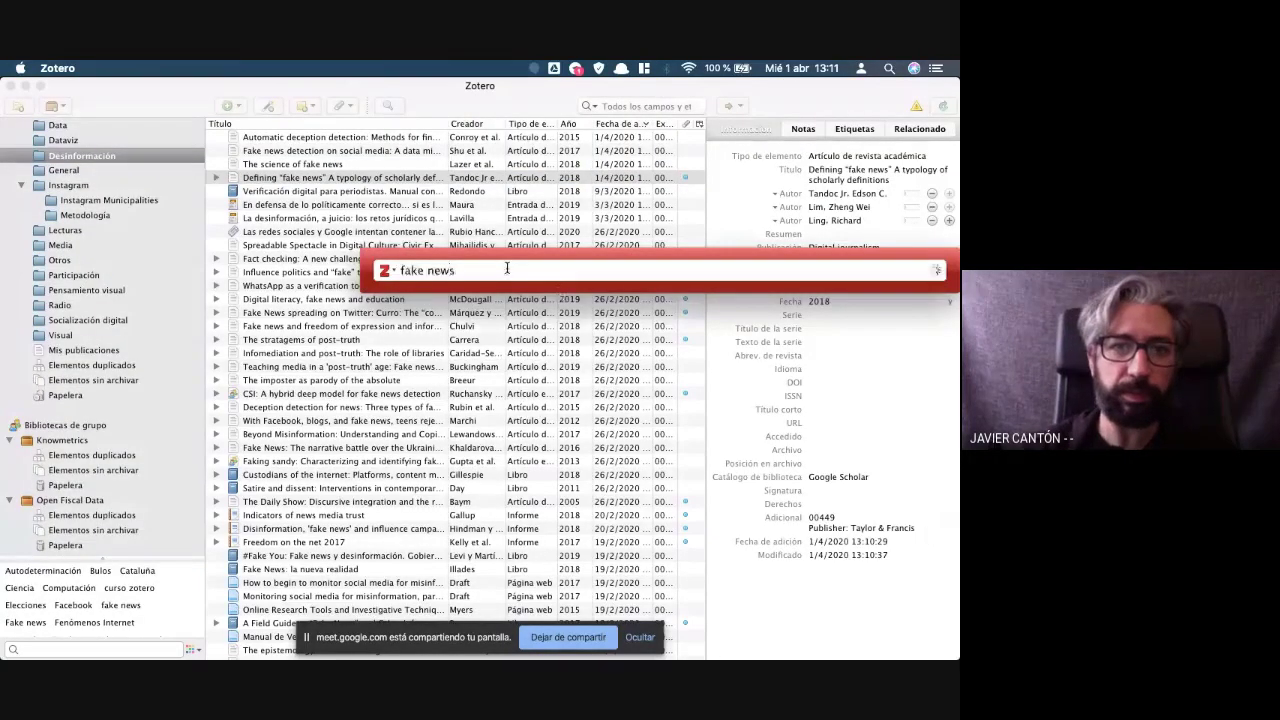
pyautogui.click(459, 320)
pyautogui.write('fake news')
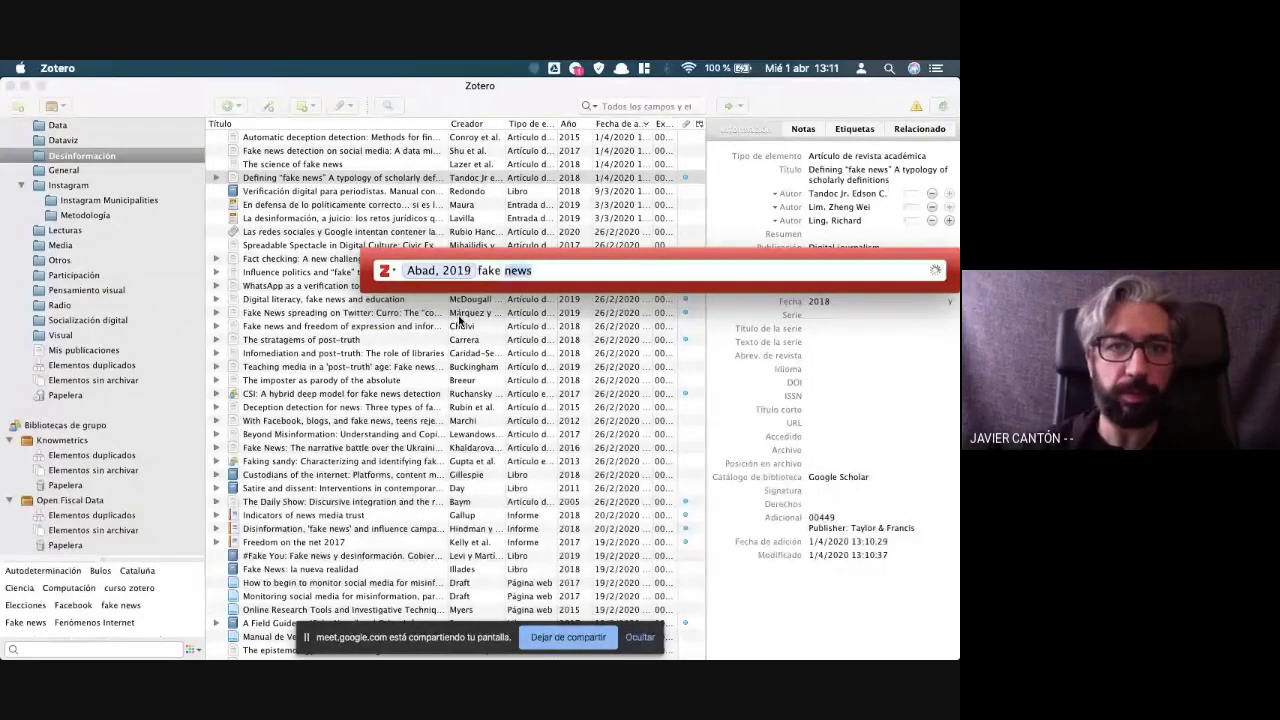
pyautogui.press('BackSpace')
pyautogui.press('BackSpace')
pyautogui.press('BackSpace')
pyautogui.press('BackSpace')
pyautogui.press('BackSpace')
pyautogui.press('BackSpace')
pyautogui.press('BackSpace')
pyautogui.press('BackSpace')
pyautogui.press('BackSpace')
pyautogui.press('BackSpace')
pyautogui.write('conrot')
pyautogui.press('BackSpace')
pyautogui.press('BackSpace')
pyautogui.press('BackSpace')
pyautogui.press('BackSpace')
pyautogui.press('BackSpace')
pyautogui.press('BackSpace')
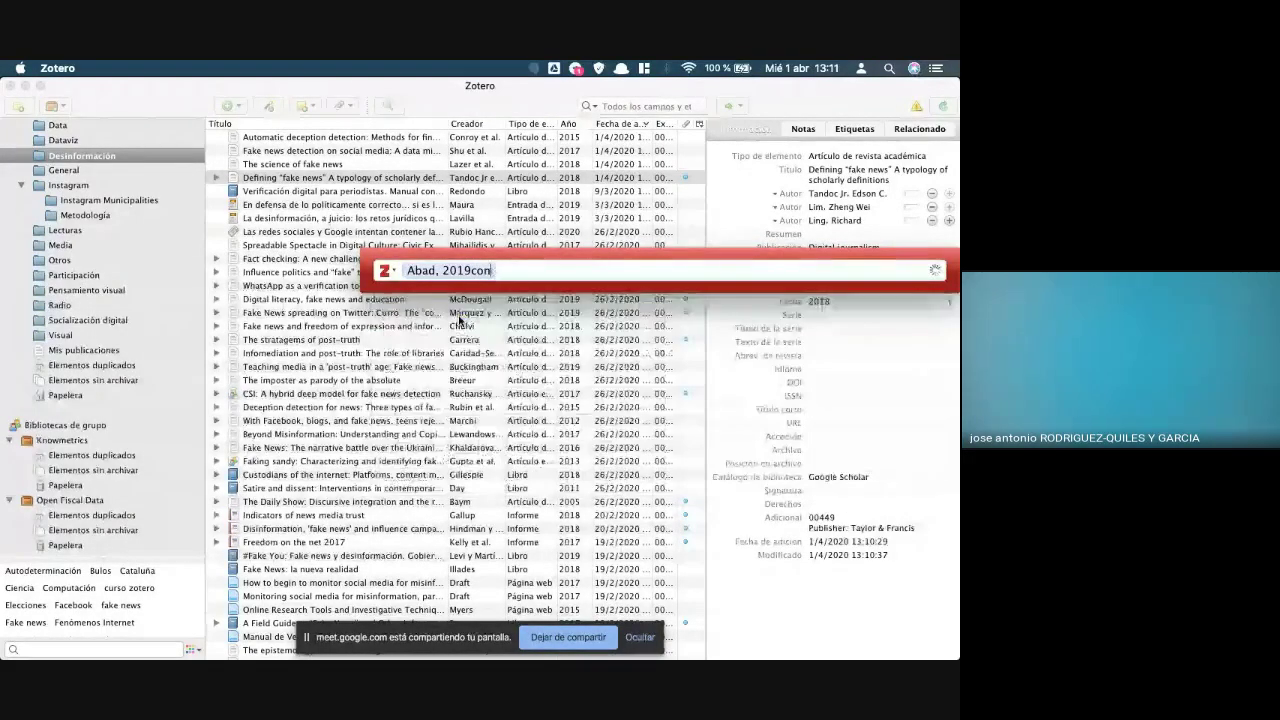
# Find "Automatic deception detection: Methods for finding fake news" (2015) by its first author and add it to the citation
pyautogui.write('conro')
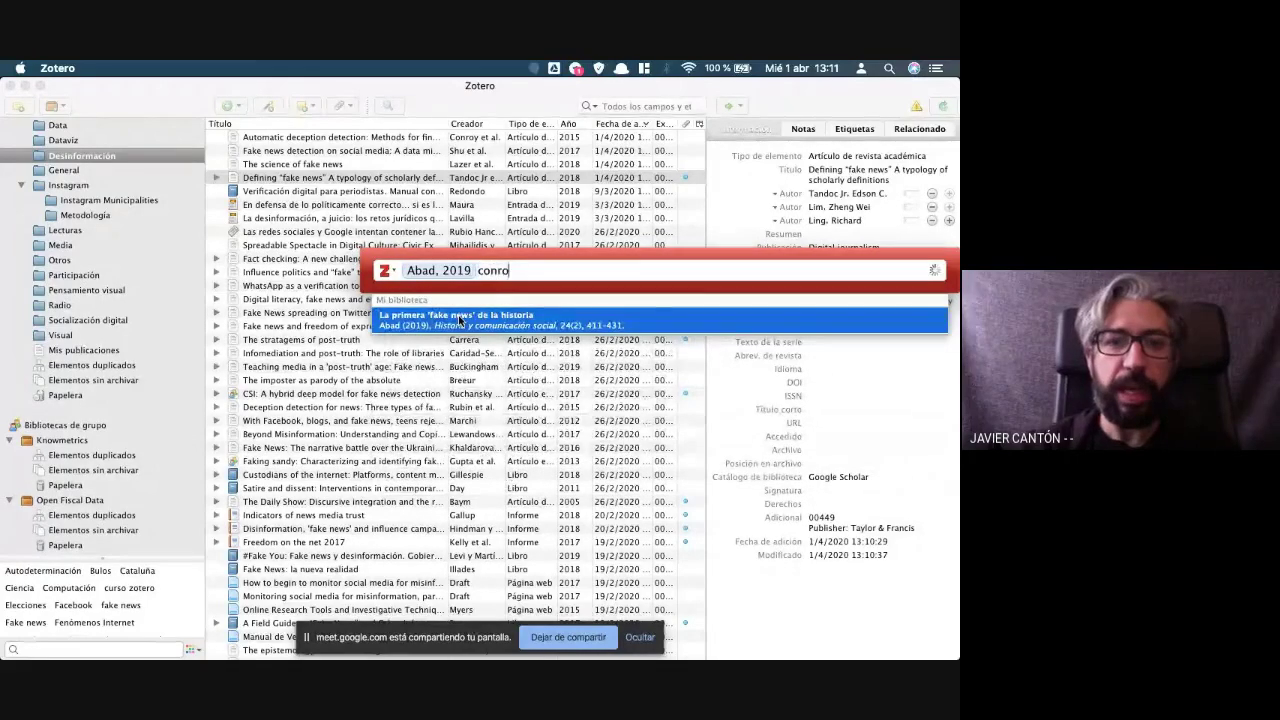
pyautogui.write('y')
pyautogui.click(497, 315)
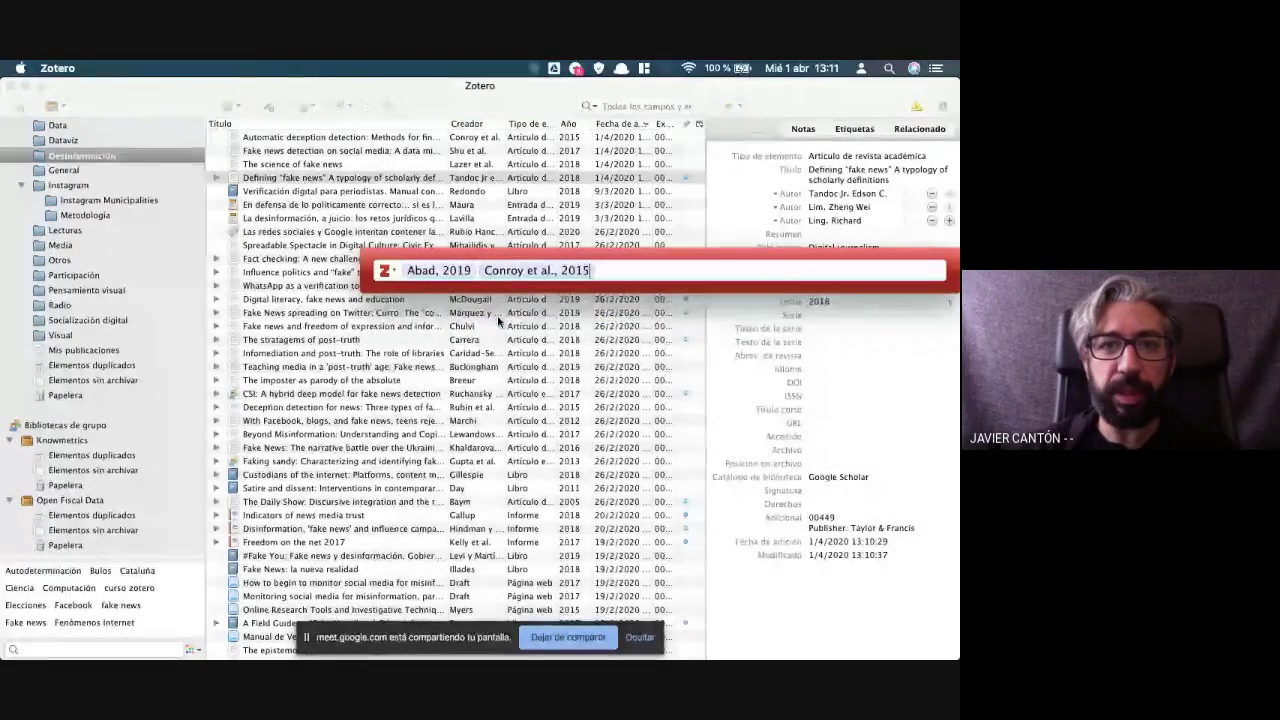
# Set the page range of the 2015 deception detection reference to 12-35, leaving its prefix empty
pyautogui.click(527, 271)
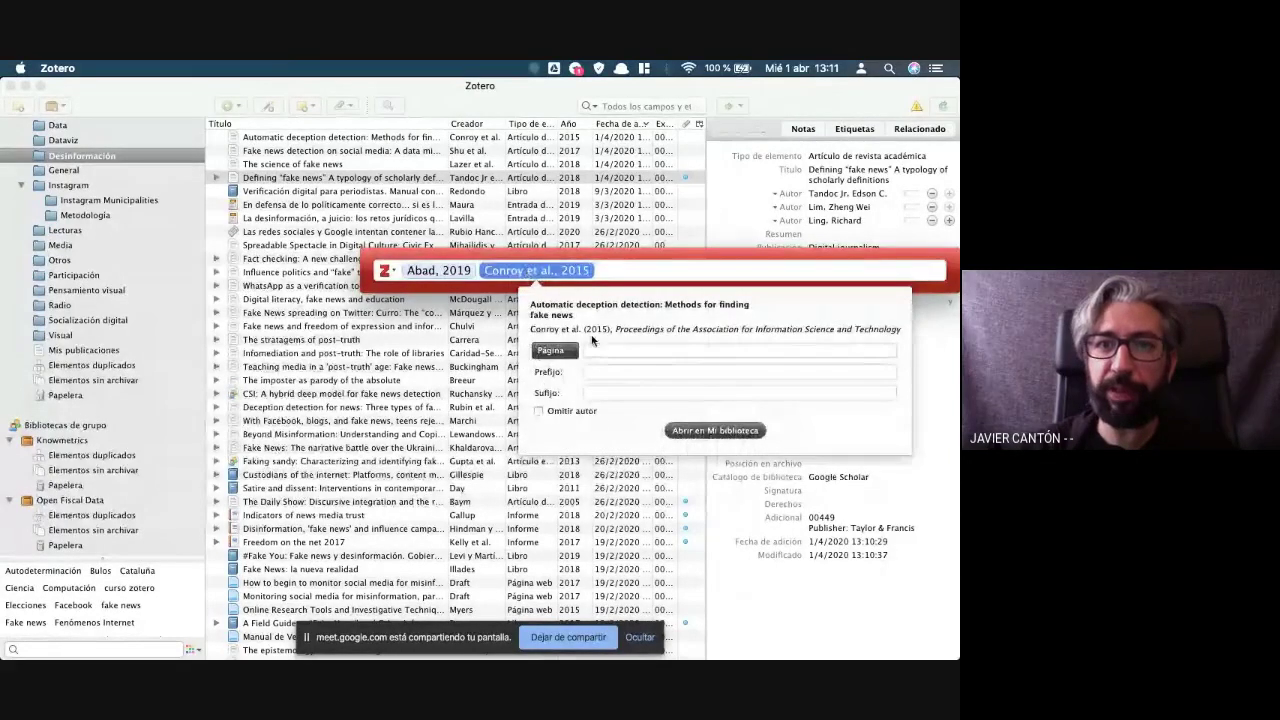
pyautogui.click(593, 345)
pyautogui.write('1')
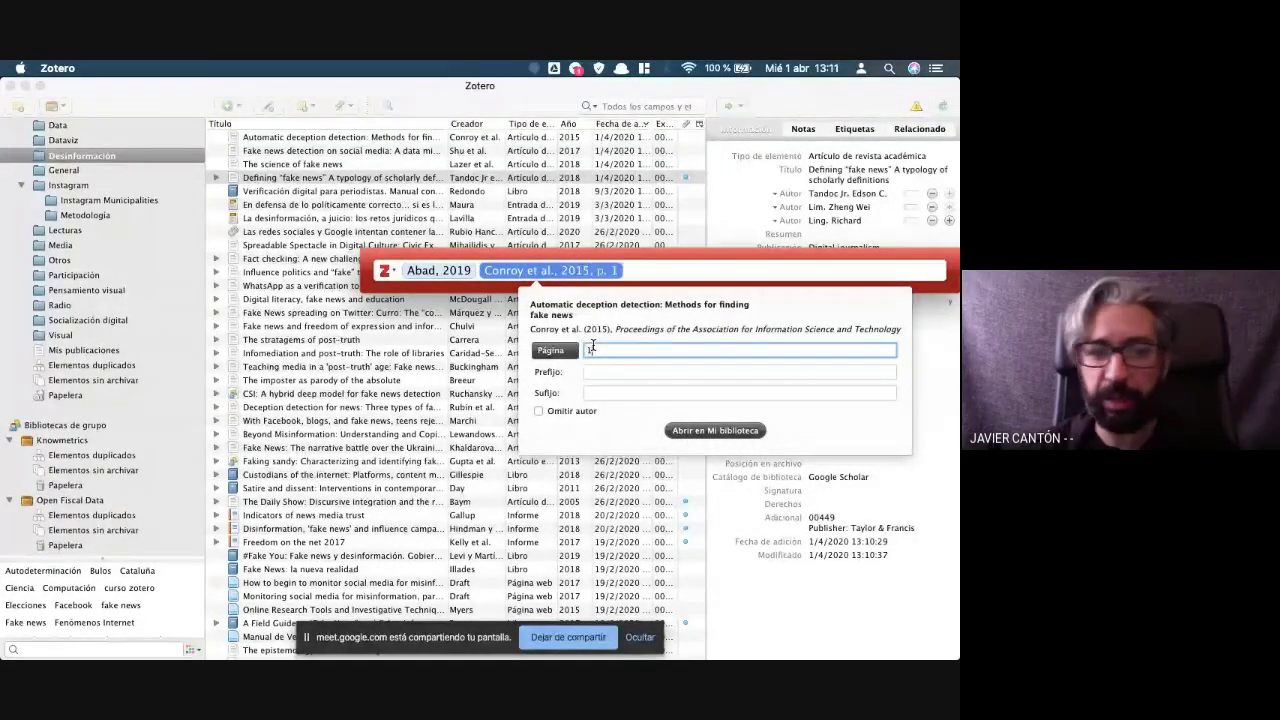
pyautogui.write('2-35')
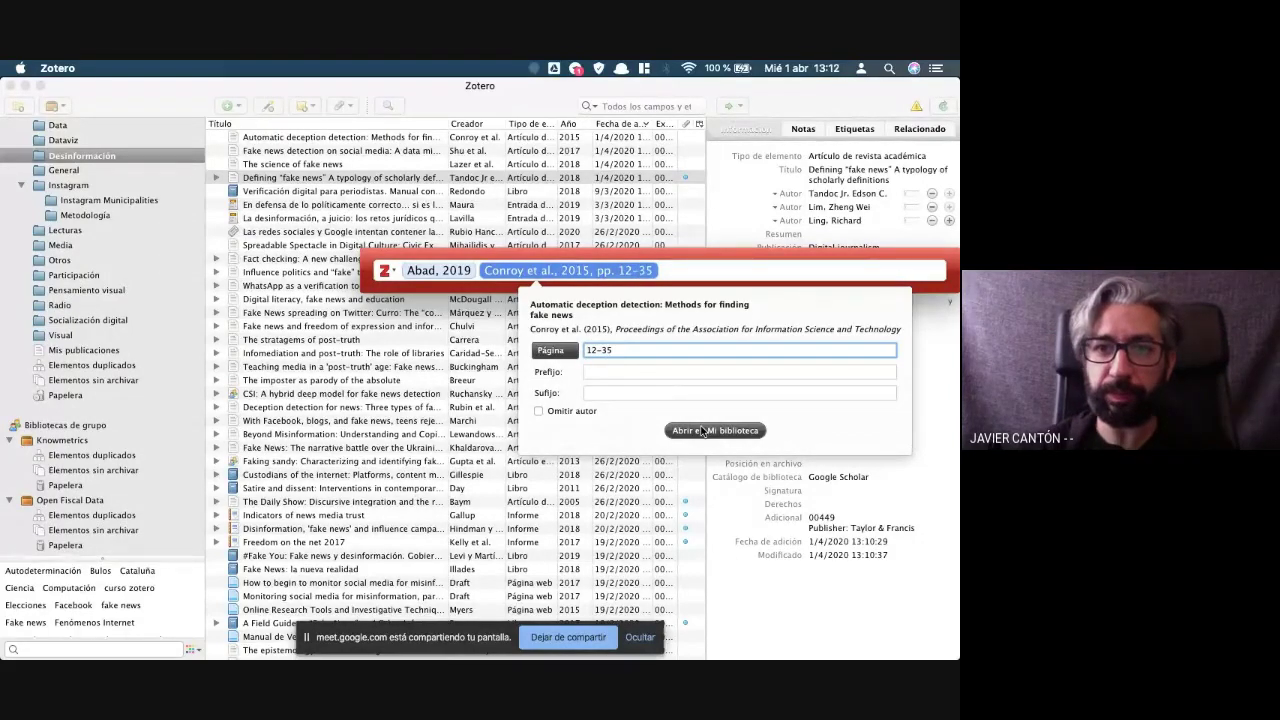
pyautogui.click(607, 369)
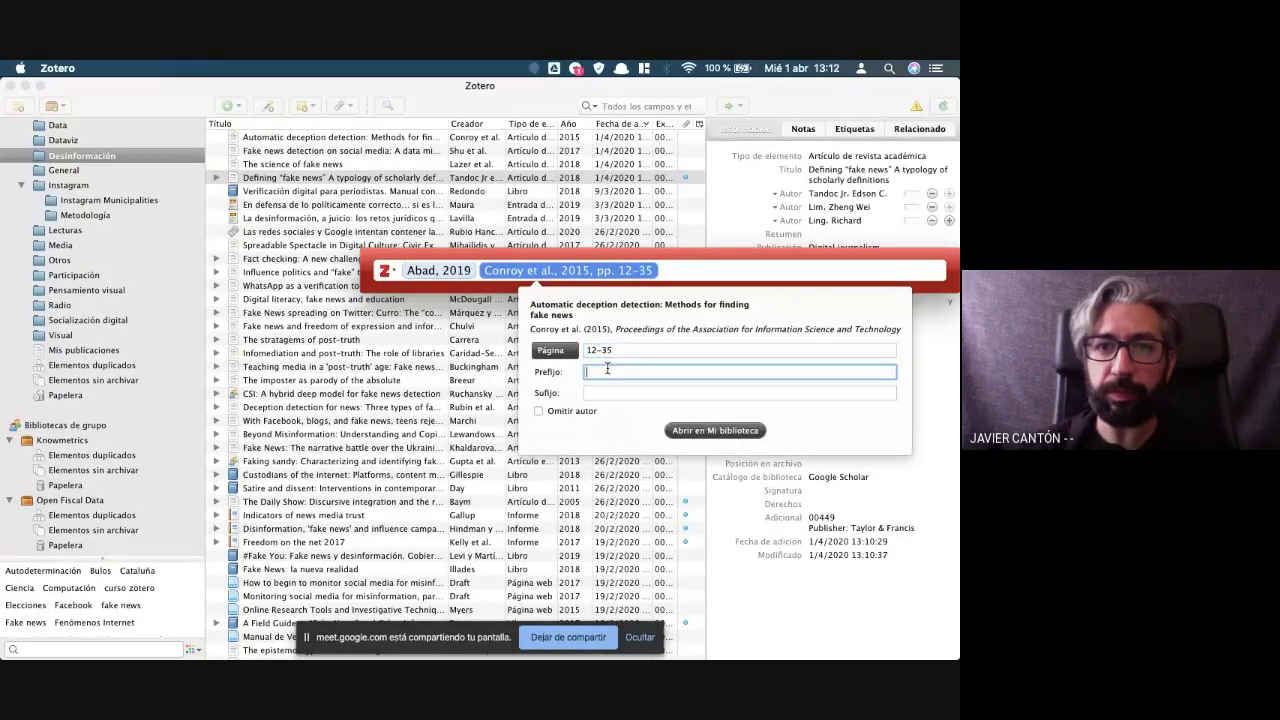
# Add "Fake news detection on social media: A data mining perspective" (2017) as third reference and insert the citation in the document
pyautogui.click(684, 272)
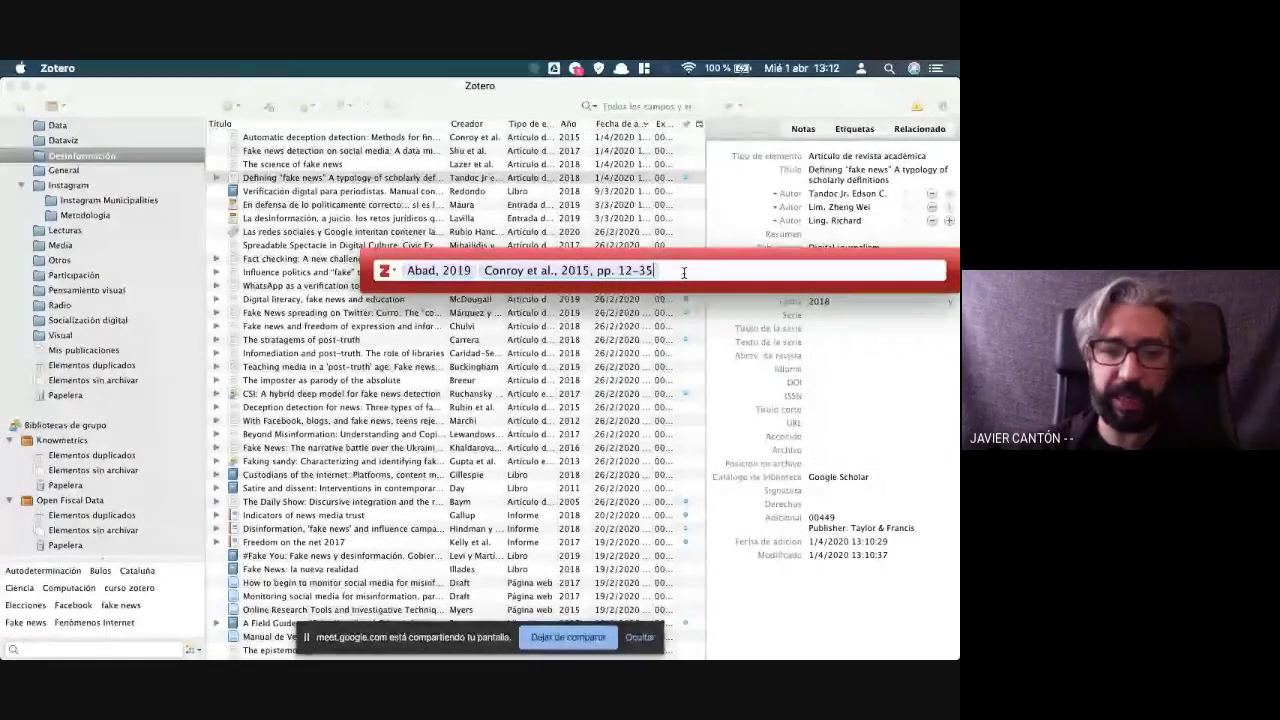
pyautogui.write('shu')
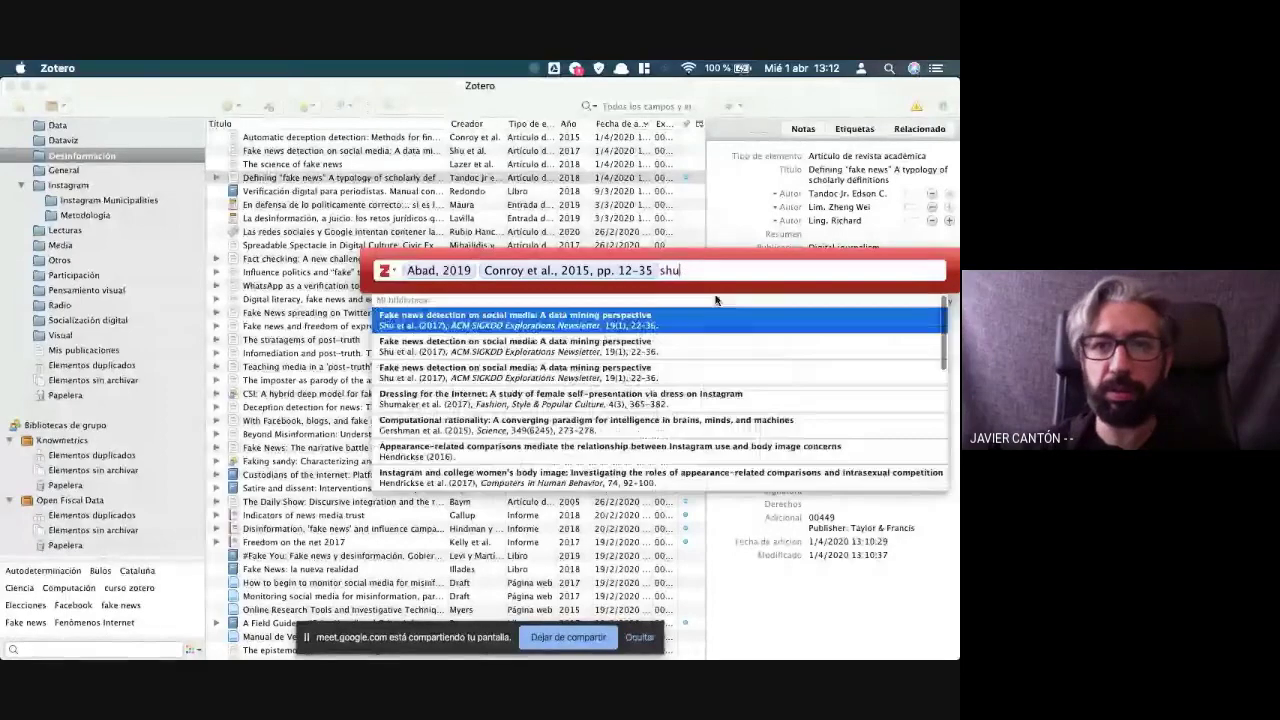
pyautogui.click(530, 320)
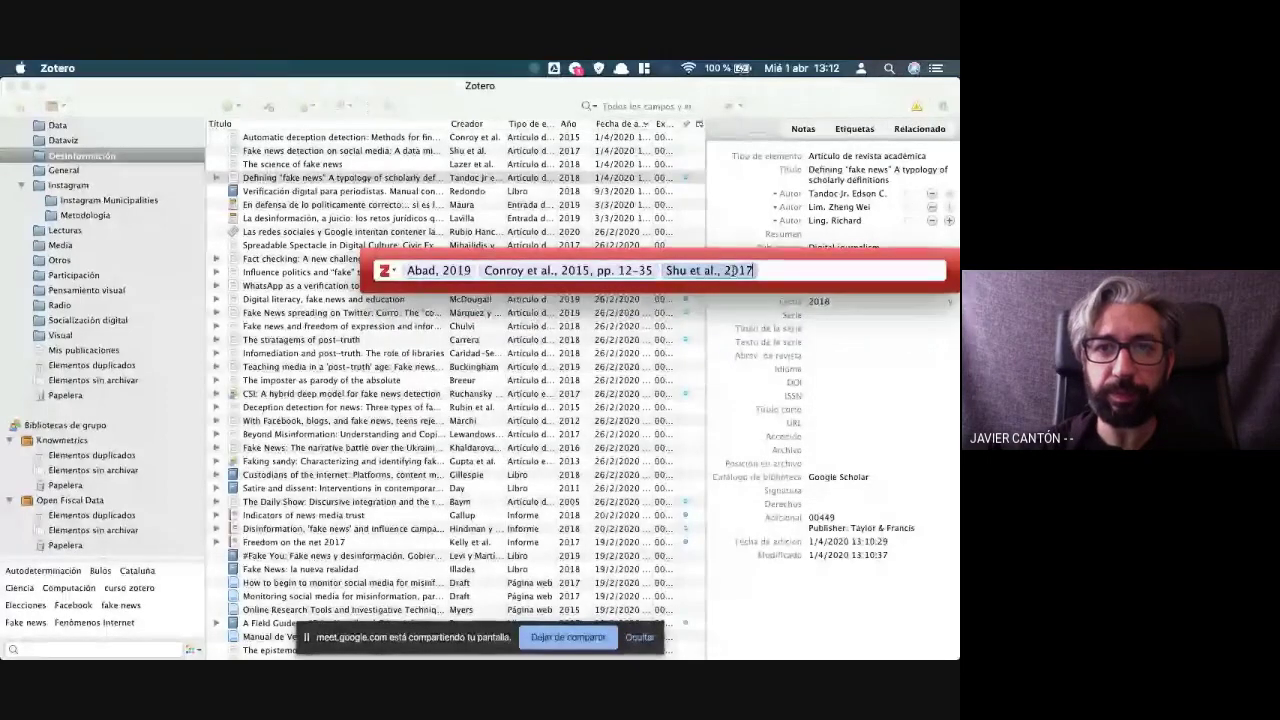
pyautogui.click(726, 270)
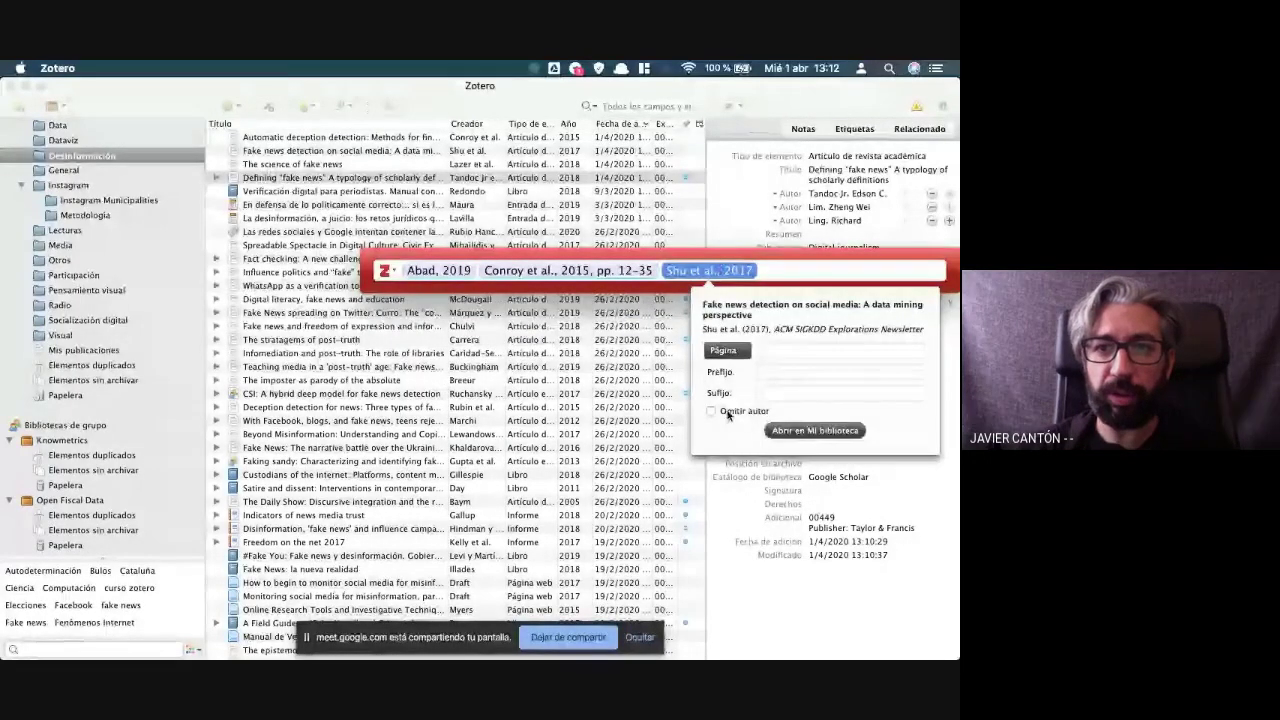
pyautogui.click(765, 272)
pyautogui.press('Return')
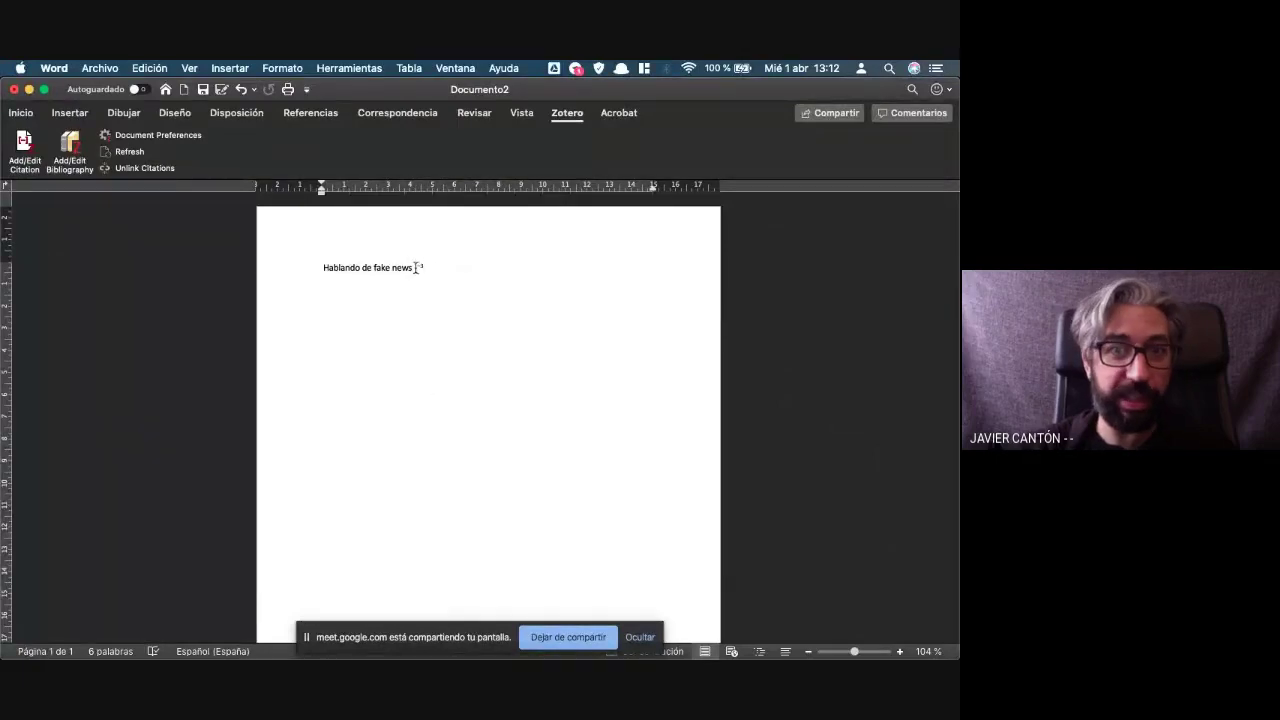
pyautogui.scroll(-5, 420, 267)
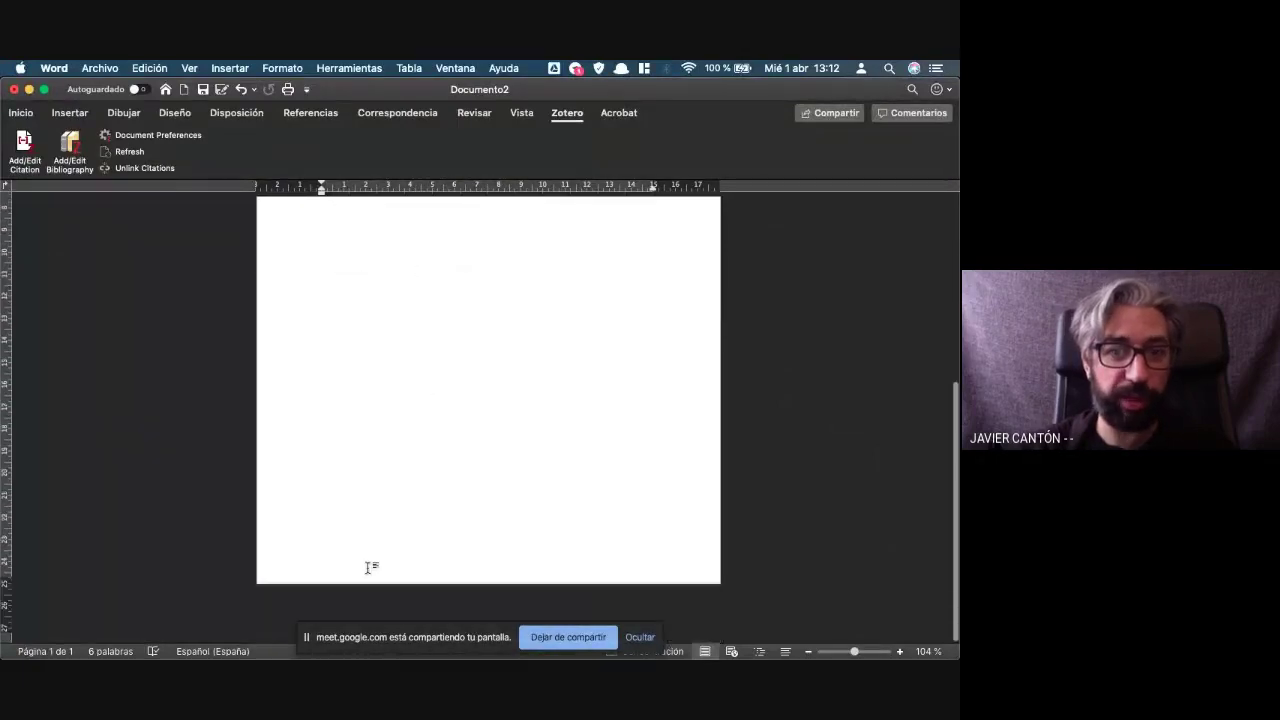
pyautogui.scroll(3, 335, 340)
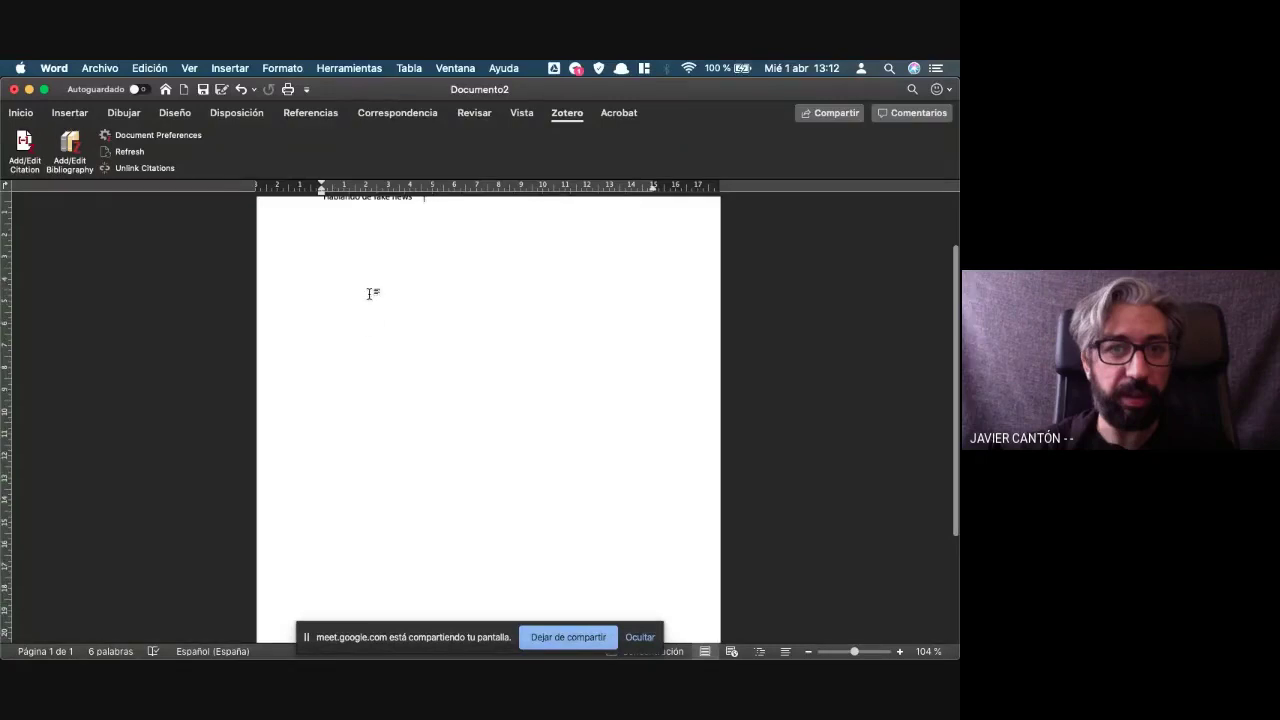
# Insert the Zotero bibliography on a new line below the "Hablando de fake news" sentence
pyautogui.scroll(2, 370, 293)
pyautogui.click(448, 265)
pyautogui.press('Return')
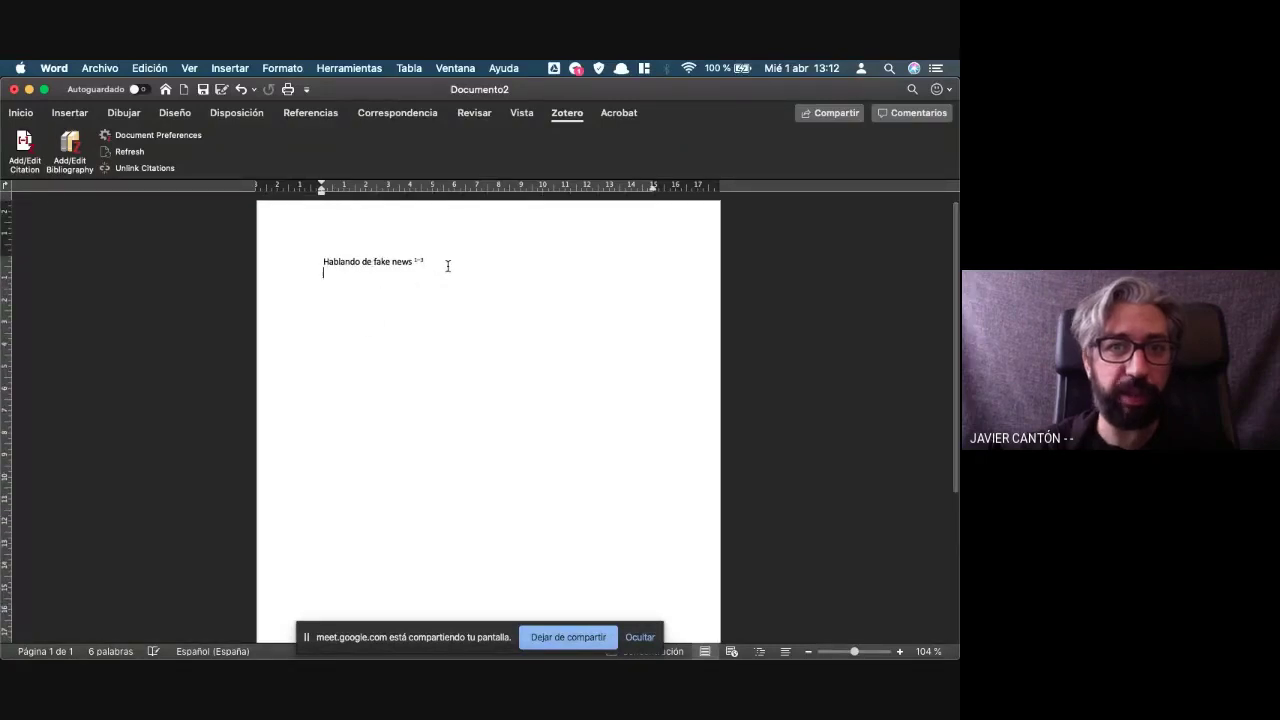
pyautogui.click(72, 144)
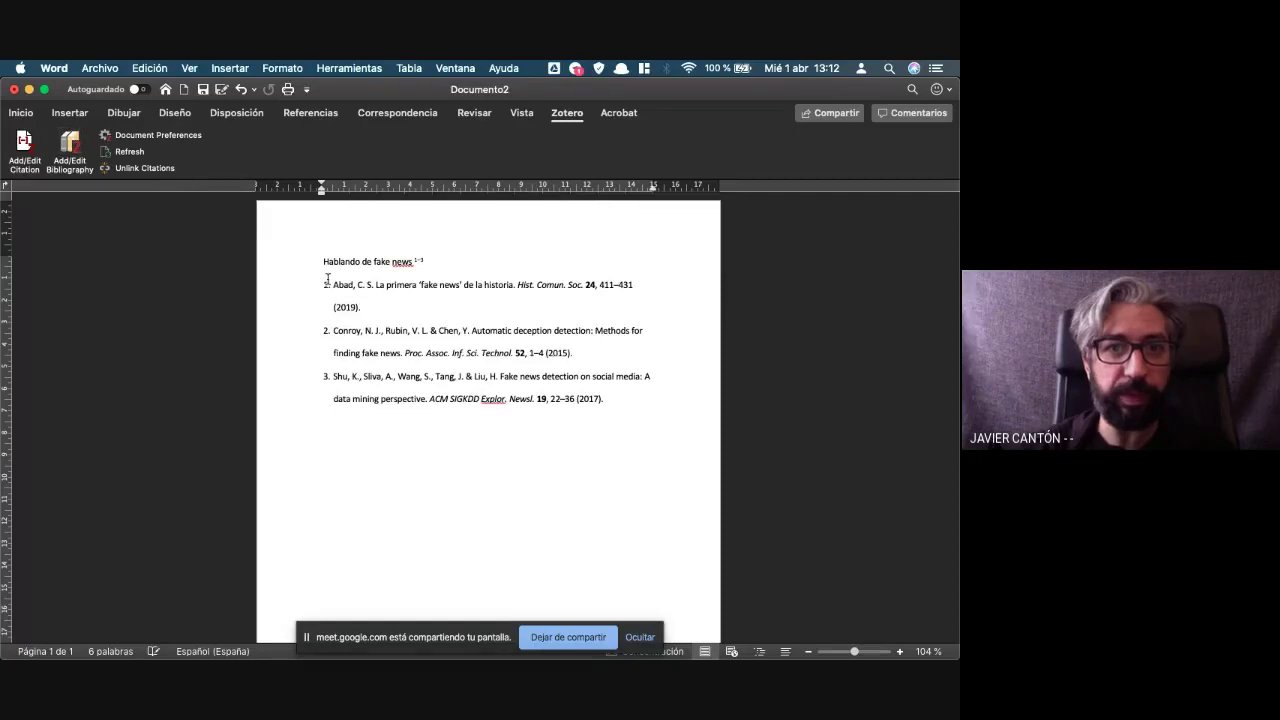
# Push the bibliography onto a new page with a page break before its first entry, and undo the break
pyautogui.click(327, 279)
pyautogui.press('super+Return')
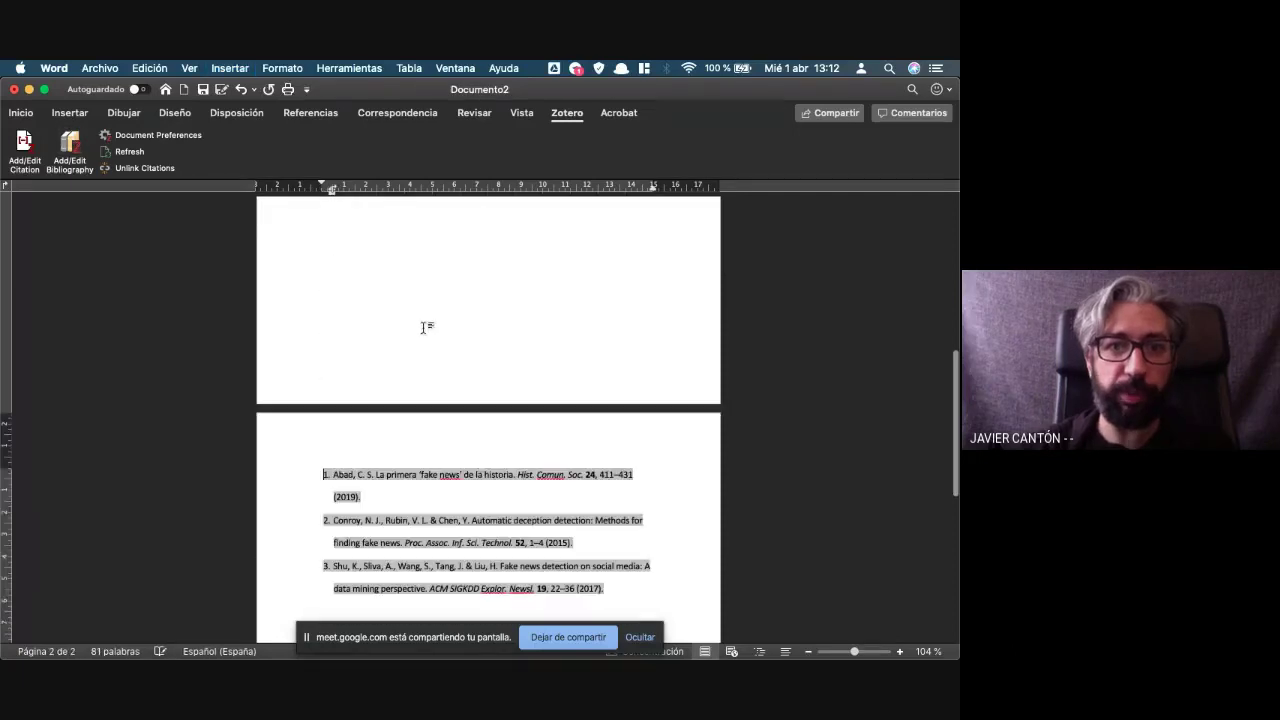
pyautogui.scroll(10, 424, 327)
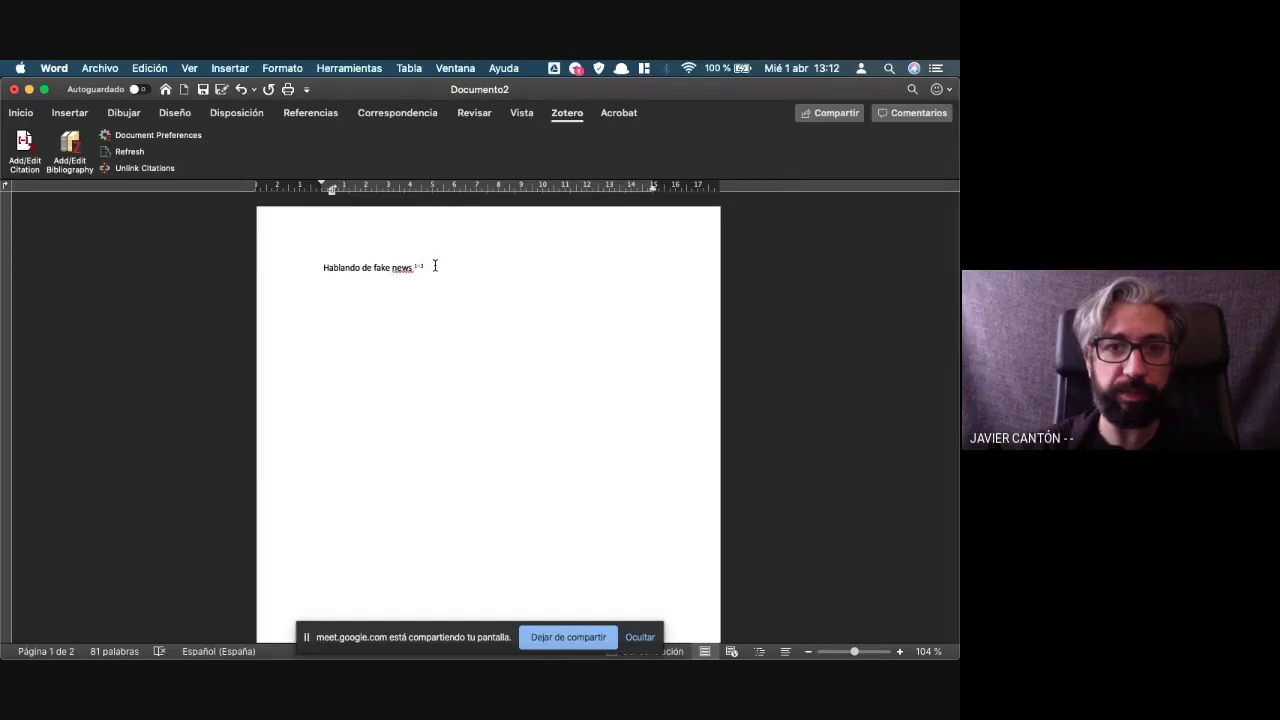
pyautogui.press('super+z')
# Change the document's citation style to American Psychological Association 7th edition and return to the Word document
pyautogui.click(160, 140)
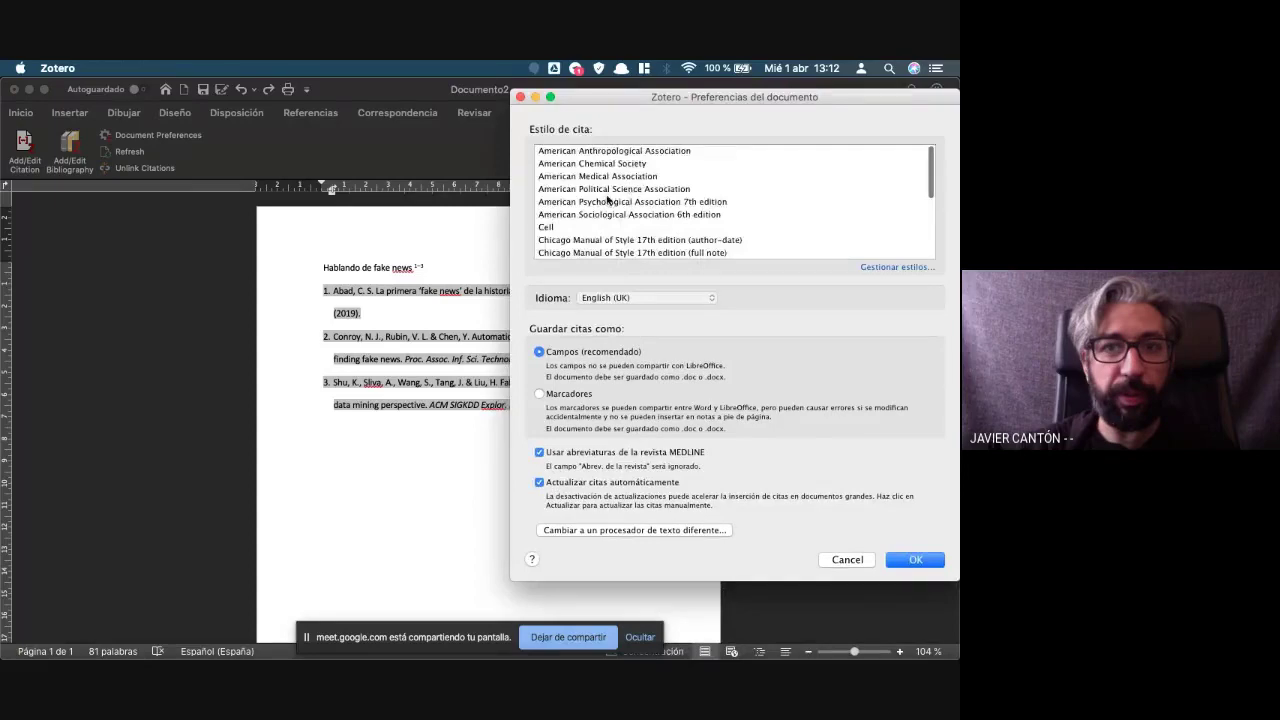
pyautogui.click(610, 202)
pyautogui.click(915, 529)
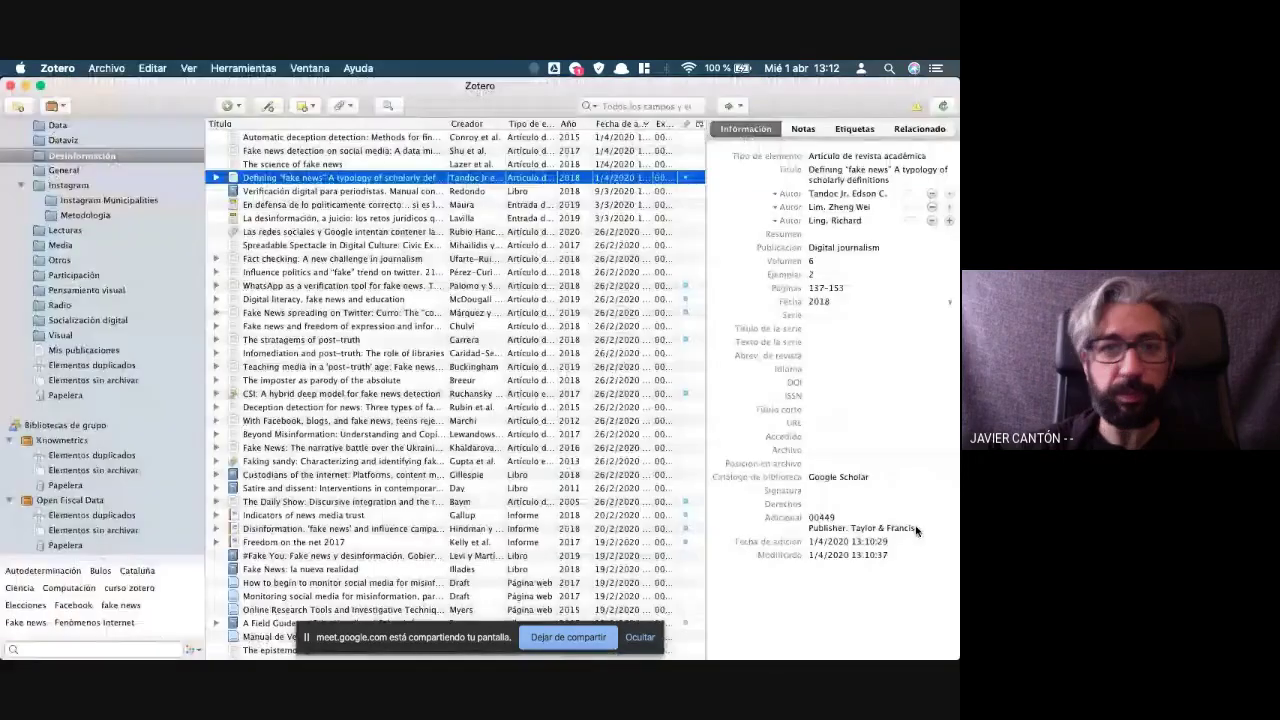
pyautogui.hotkey('ctrl', 'Up')
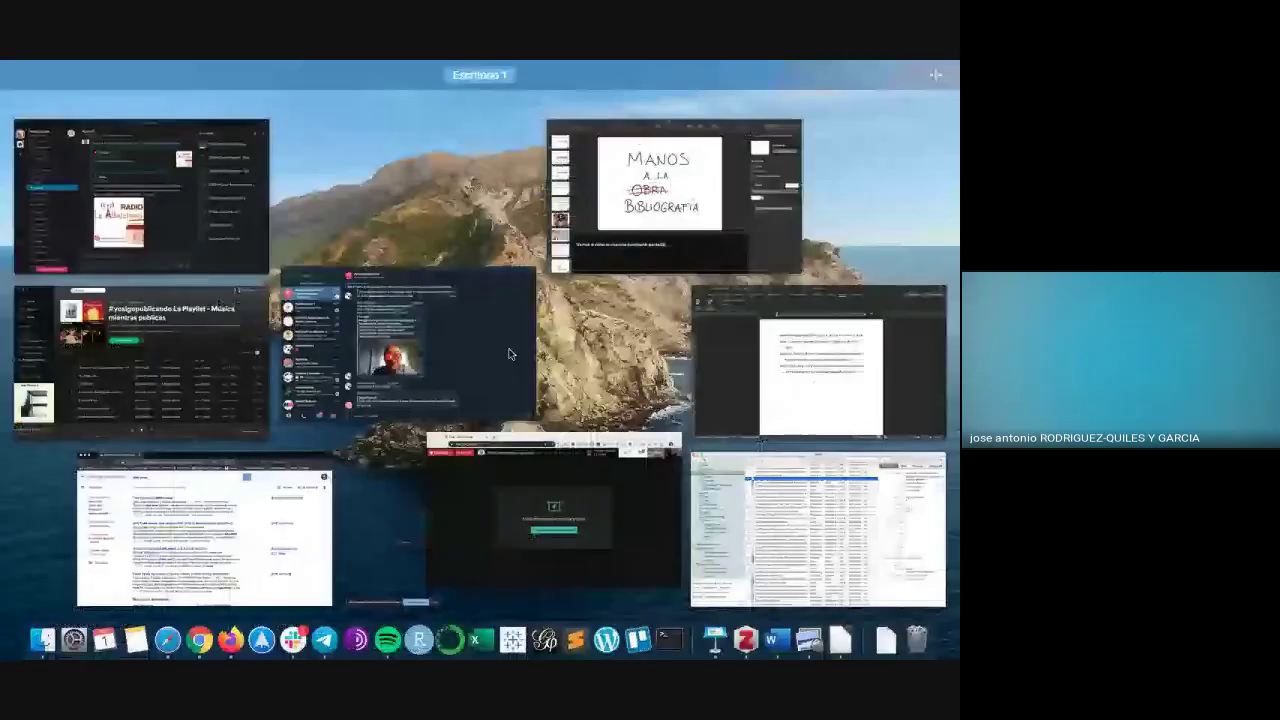
pyautogui.click(781, 643)
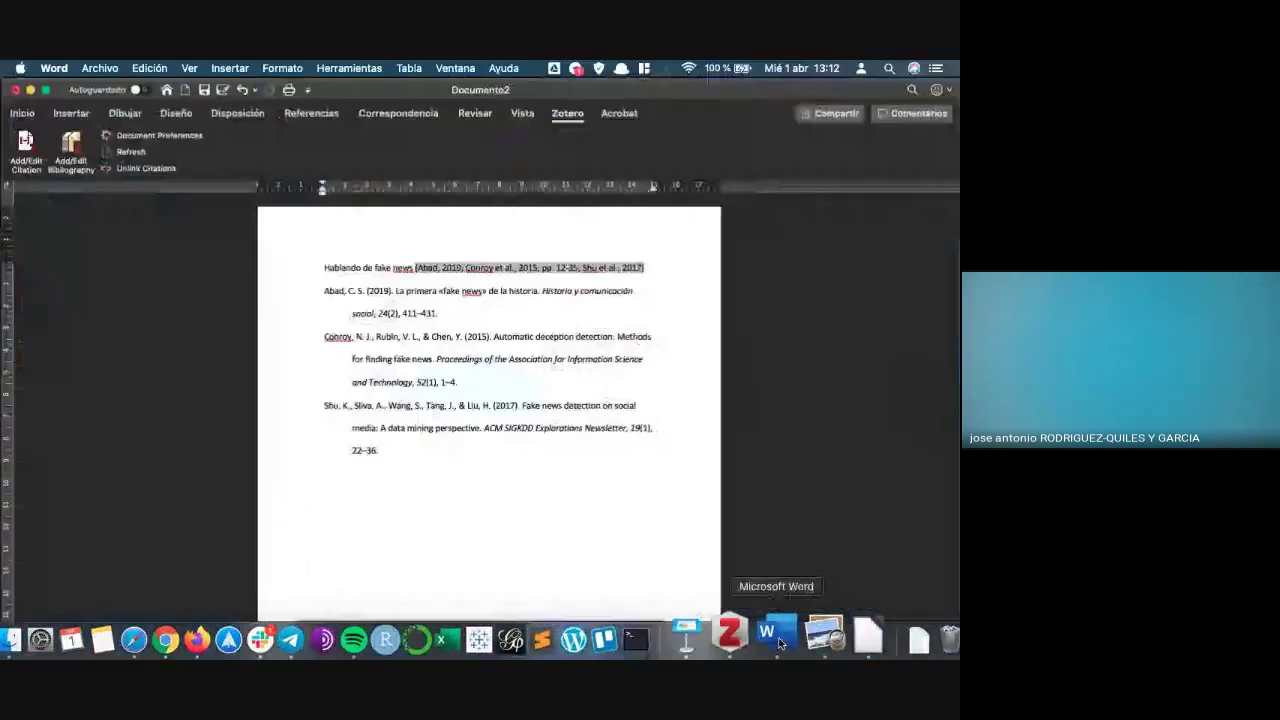